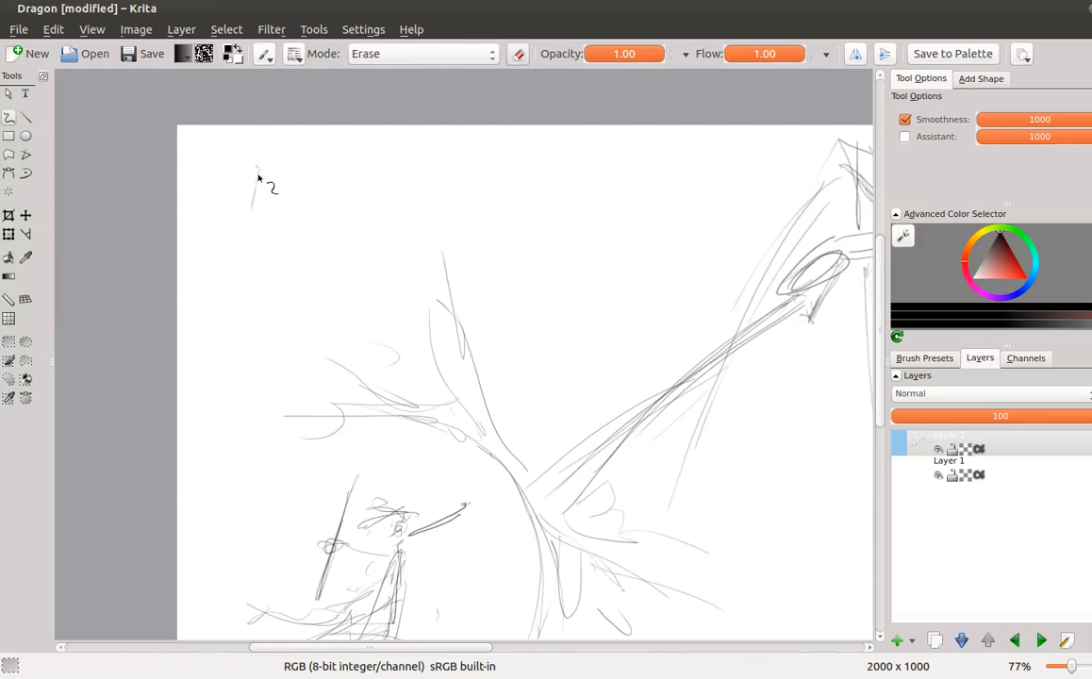
Switch the freehand brush from erasing back to Normal painting mode.
scroll(270, 162, up, 2)
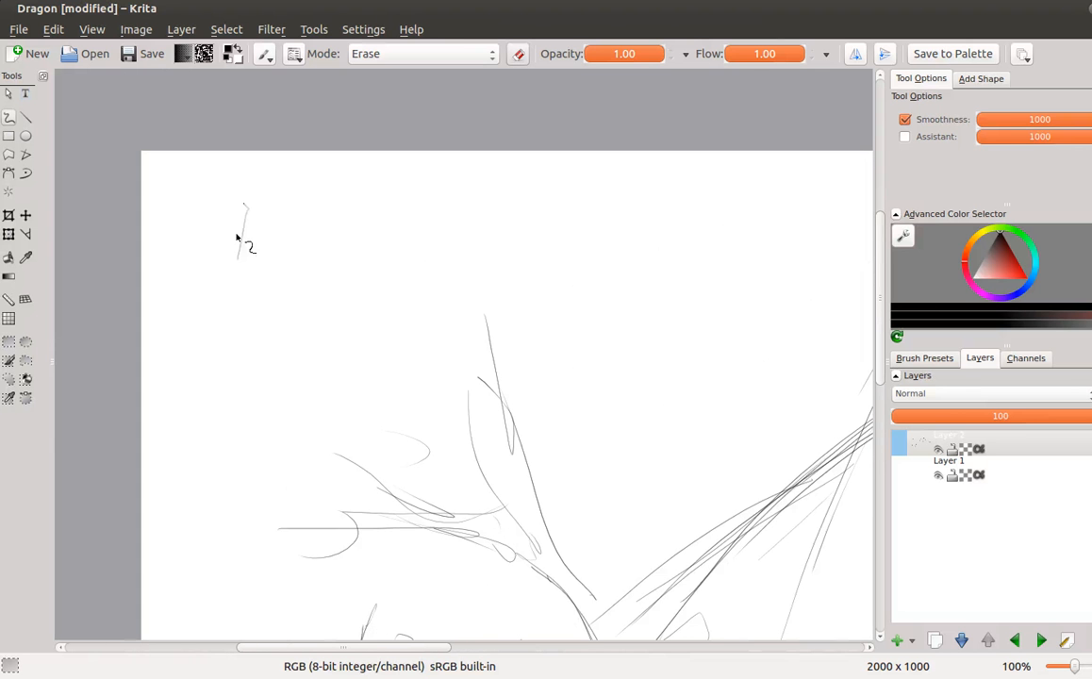
mouse_move(244, 212)
mouse_down()
mouse_move(242, 247)
mouse_move(244, 211)
mouse_up()
drag(495, 217, 405, 189)
drag(519, 290, 394, 100)
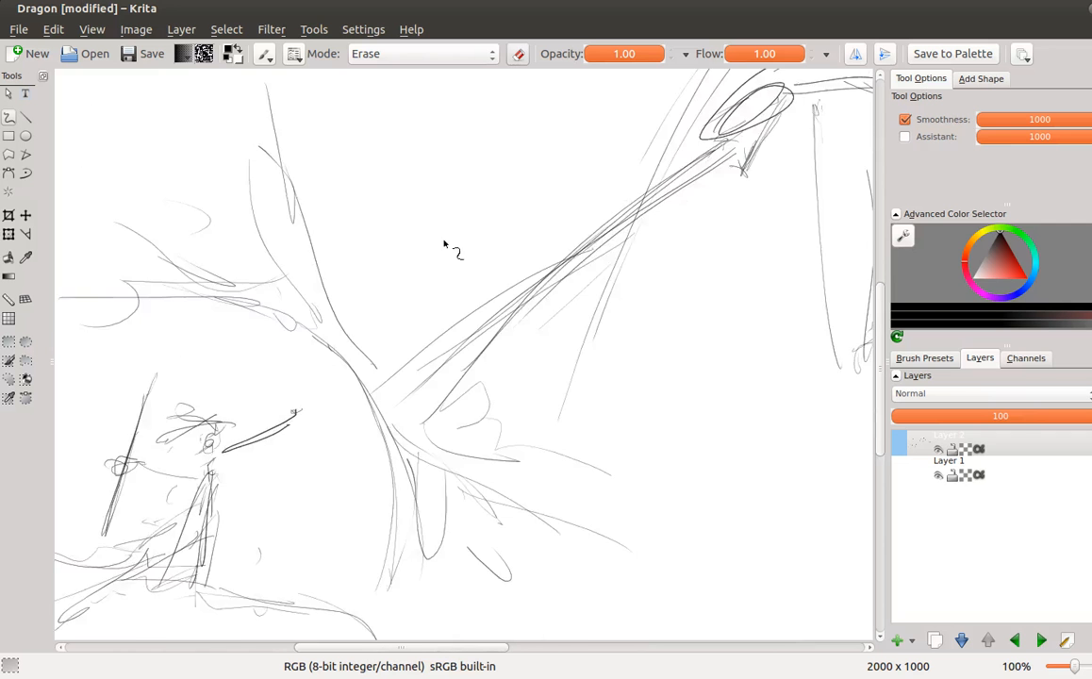
scroll(473, 269, down, 1)
scroll(474, 269, down, 3)
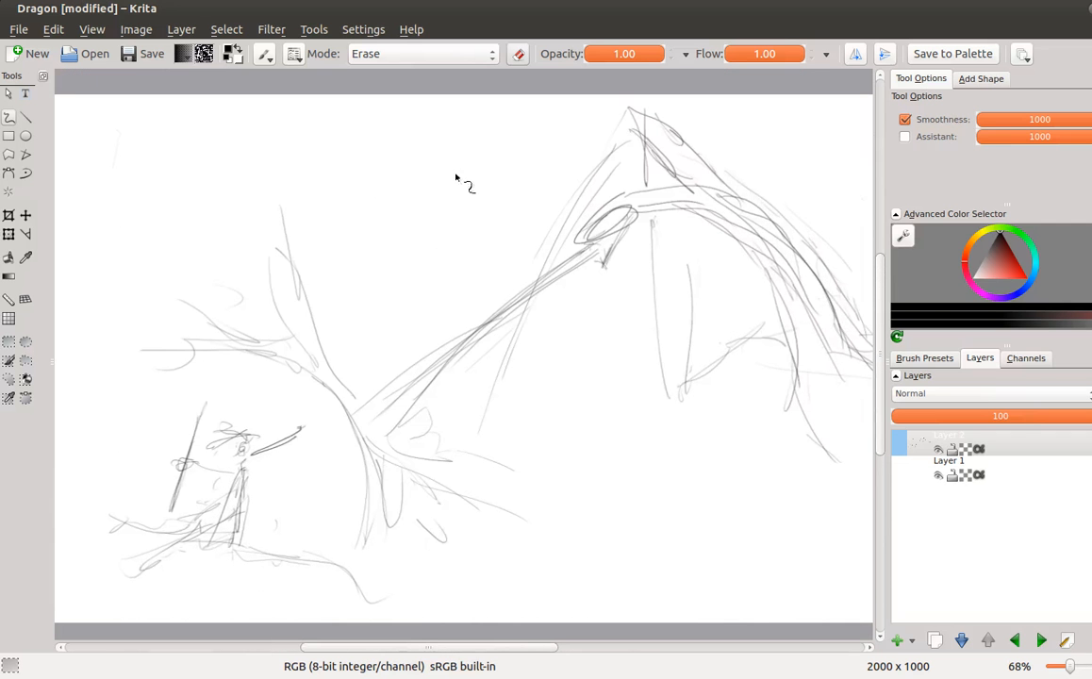
key(e)
mouse_move(431, 155)
mouse_down()
mouse_move(405, 200)
mouse_move(459, 194)
mouse_up()
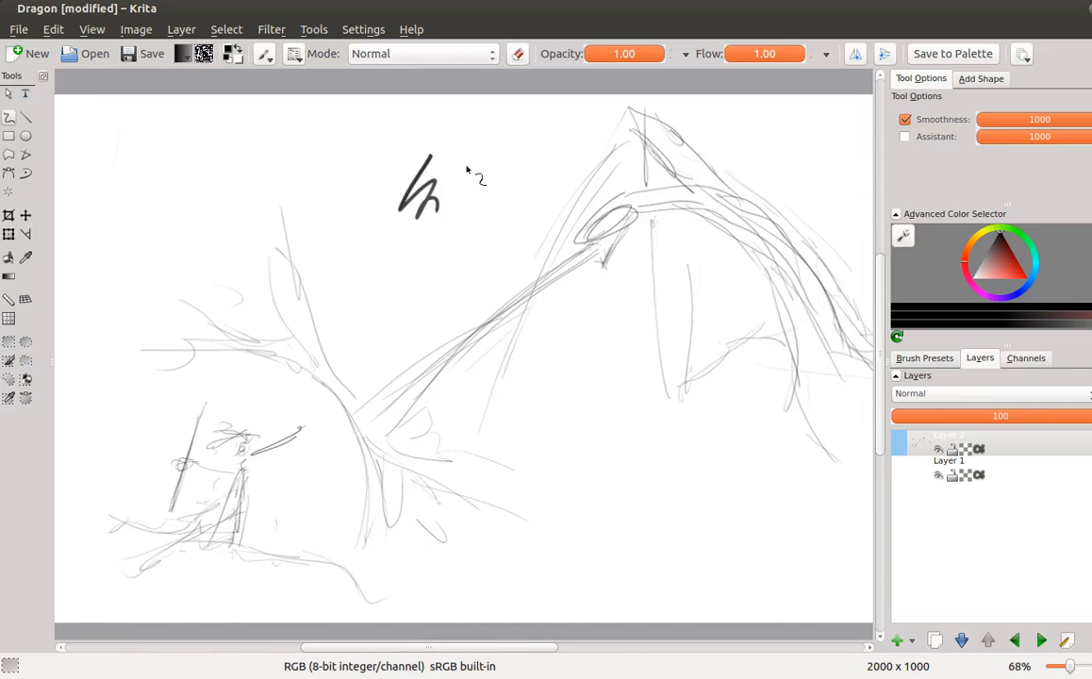
mouse_move(476, 147)
mouse_down()
mouse_move(462, 191)
mouse_move(483, 174)
mouse_move(489, 194)
mouse_move(517, 186)
mouse_move(520, 195)
mouse_move(536, 168)
mouse_move(532, 205)
mouse_up()
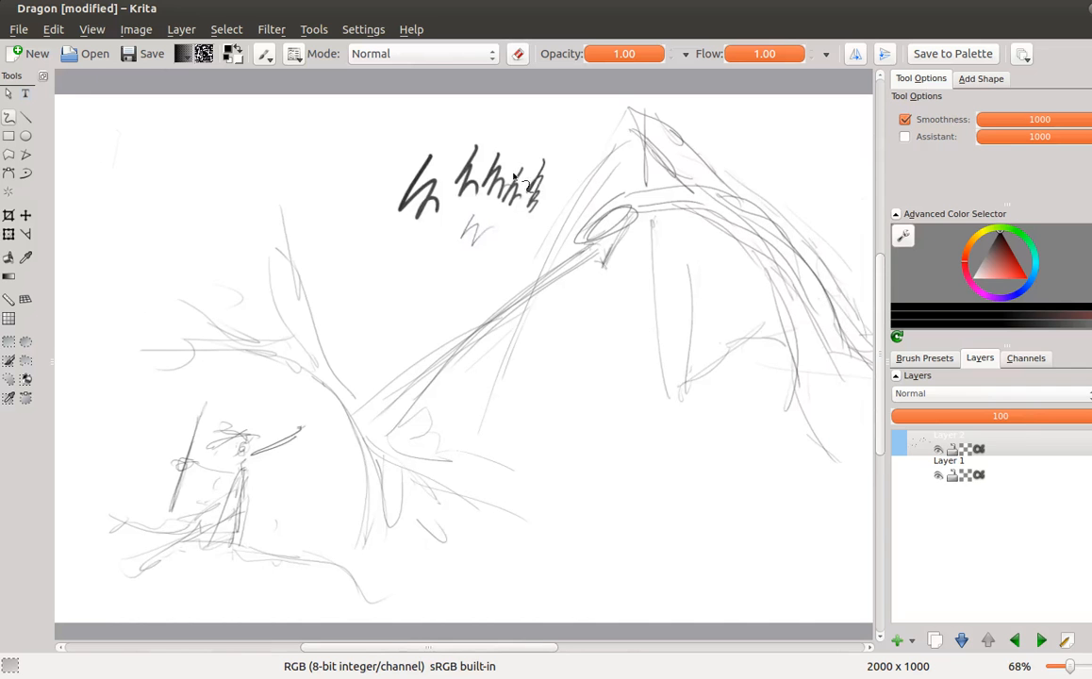
key(ctrl+z)
key(ctrl+z)
key(ctrl+z)
key(ctrl+z)
key(ctrl+z)
Darken the curved shield-like arc in front of the small figure with several overlapping freehand strokes.
scroll(376, 214, up, 1)
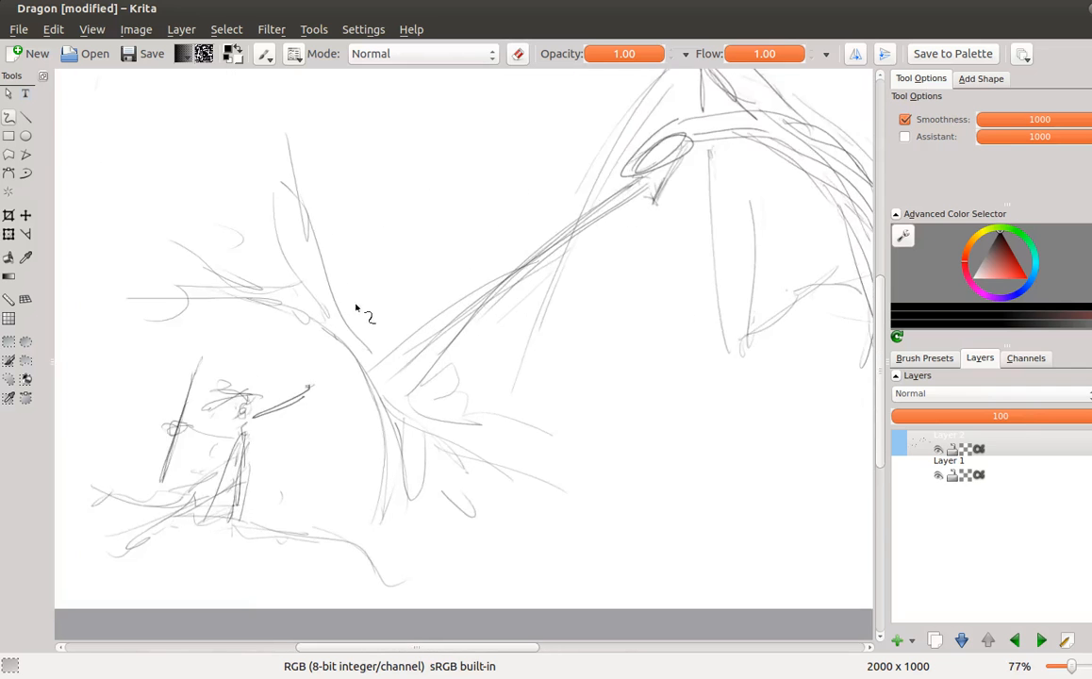
scroll(287, 341, down, 2)
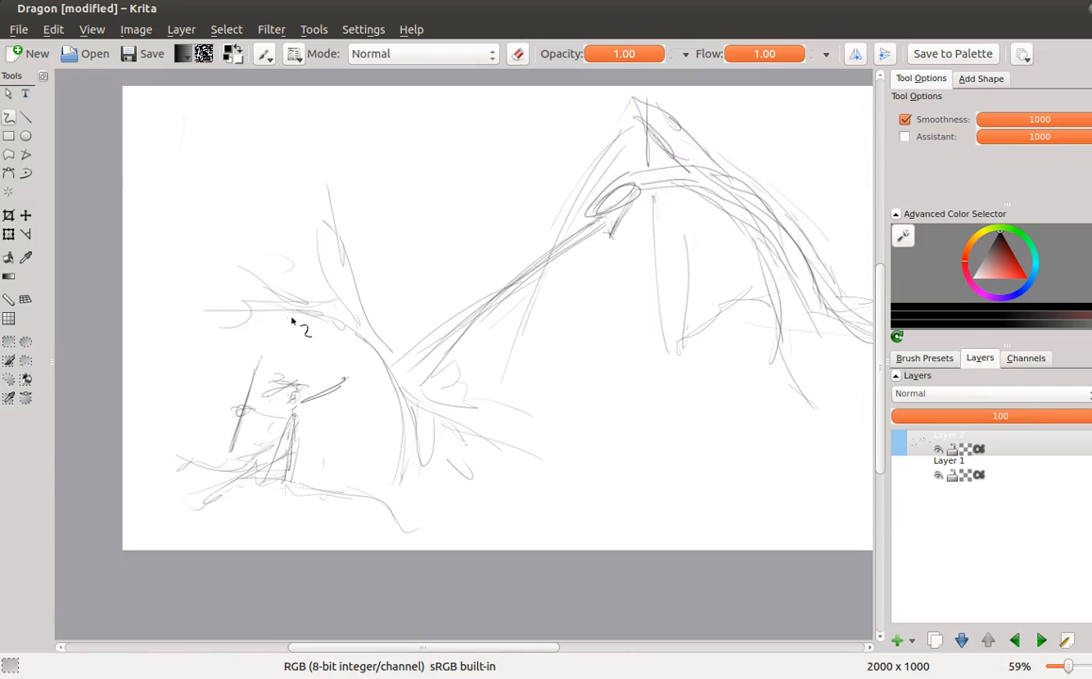
mouse_move(294, 317)
mouse_down()
mouse_move(383, 370)
mouse_move(400, 437)
mouse_up()
drag(379, 356, 403, 468)
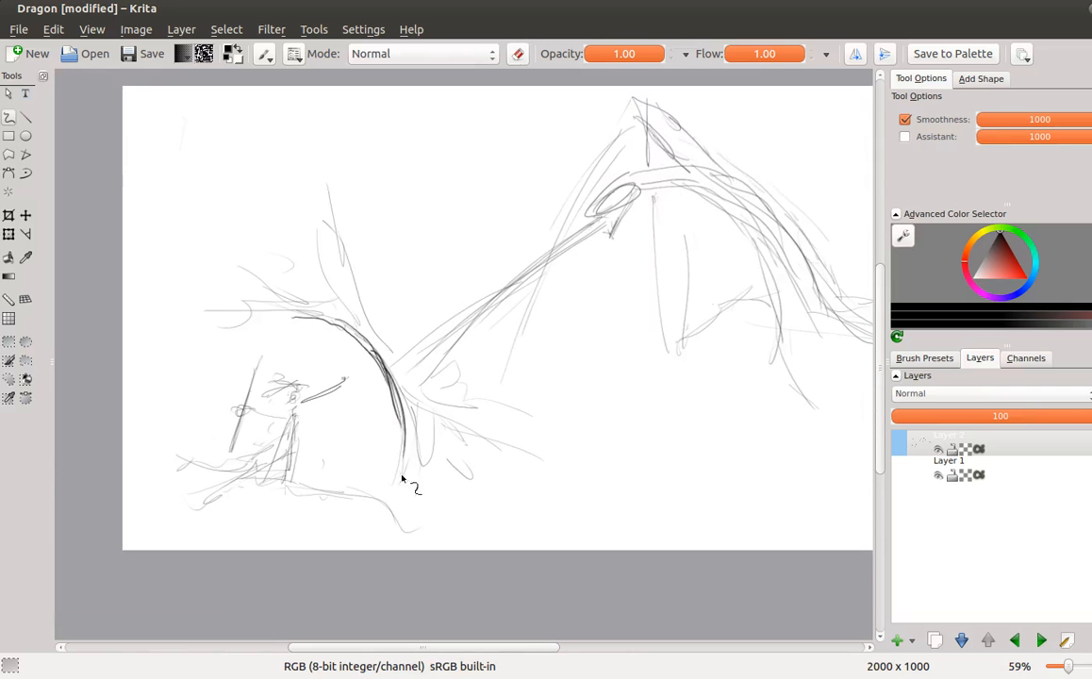
drag(400, 413, 395, 469)
Draw darker lines for the breath stream from the dragon's mouth down to the curved arc, hatching its flared end.
mouse_move(581, 234)
mouse_down()
mouse_move(392, 354)
mouse_move(414, 361)
mouse_up()
drag(596, 229, 567, 249)
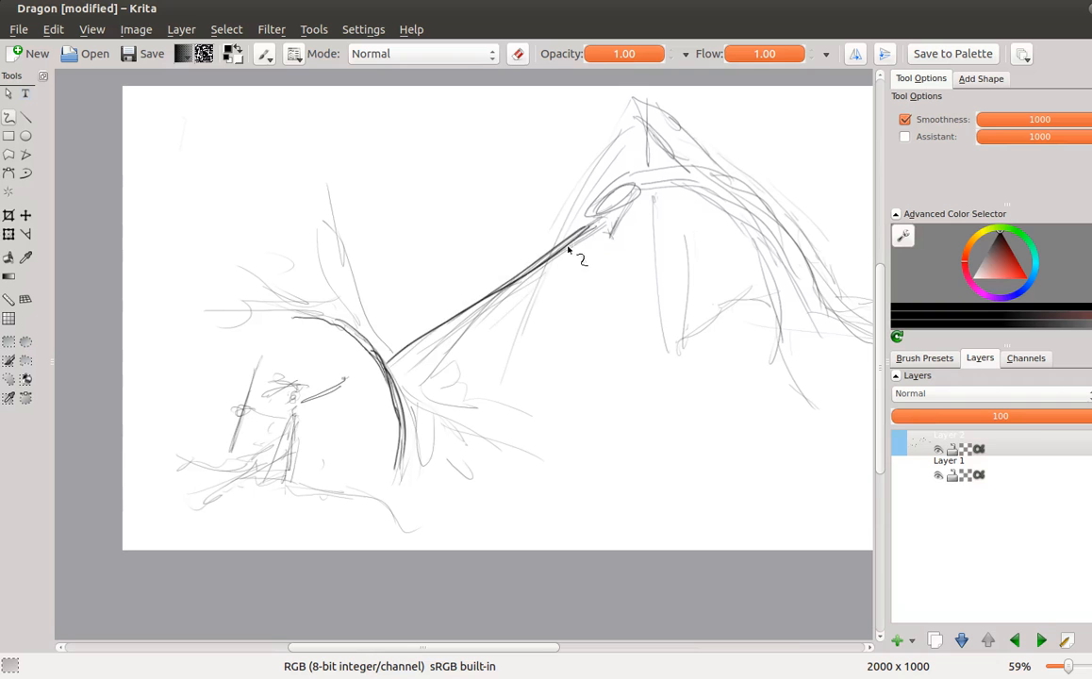
drag(477, 308, 434, 335)
mouse_move(492, 293)
mouse_down()
mouse_move(414, 361)
mouse_move(589, 222)
mouse_move(414, 373)
mouse_move(438, 331)
mouse_move(430, 352)
mouse_move(454, 345)
mouse_move(476, 317)
mouse_move(419, 377)
mouse_up()
drag(459, 327, 413, 396)
mouse_move(420, 349)
mouse_down()
mouse_move(400, 372)
mouse_move(408, 387)
mouse_up()
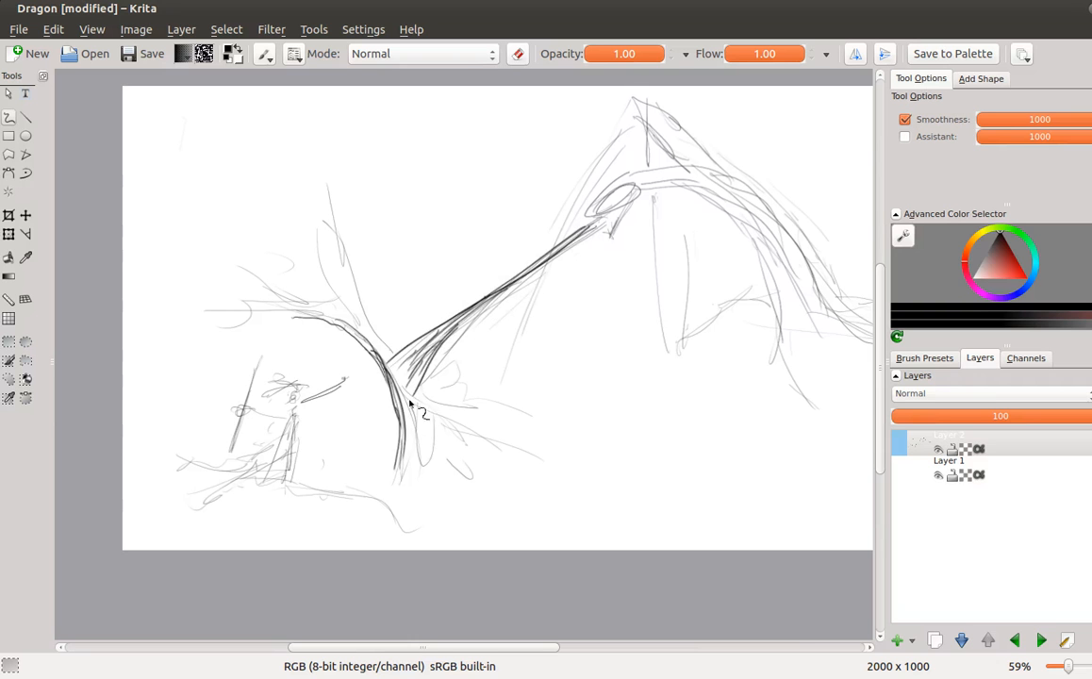
drag(456, 319, 393, 345)
Sketch the dragon's head over the rough oval, adding the snout, open jaw and eye and lightly erasing around the mouth.
scroll(604, 222, up, 4)
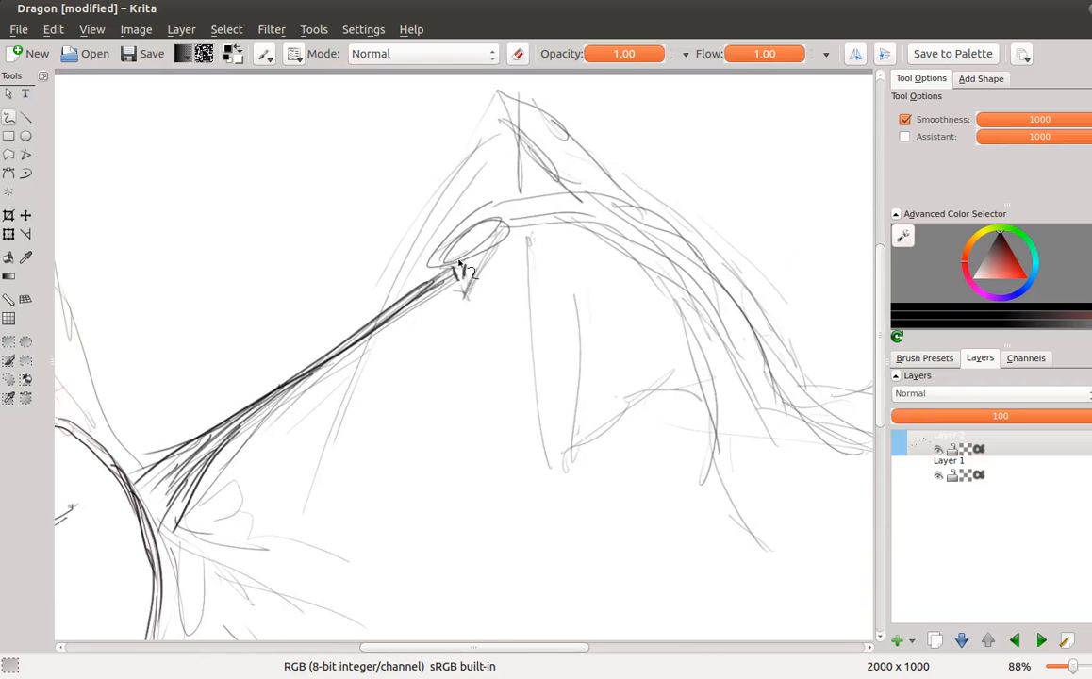
mouse_move(459, 263)
mouse_down()
mouse_move(489, 267)
mouse_move(432, 301)
mouse_move(462, 289)
mouse_move(437, 289)
mouse_move(451, 295)
mouse_move(485, 272)
mouse_move(457, 289)
mouse_move(447, 316)
mouse_move(517, 247)
mouse_move(516, 232)
mouse_move(443, 233)
mouse_move(436, 252)
mouse_move(464, 226)
mouse_move(427, 276)
mouse_up()
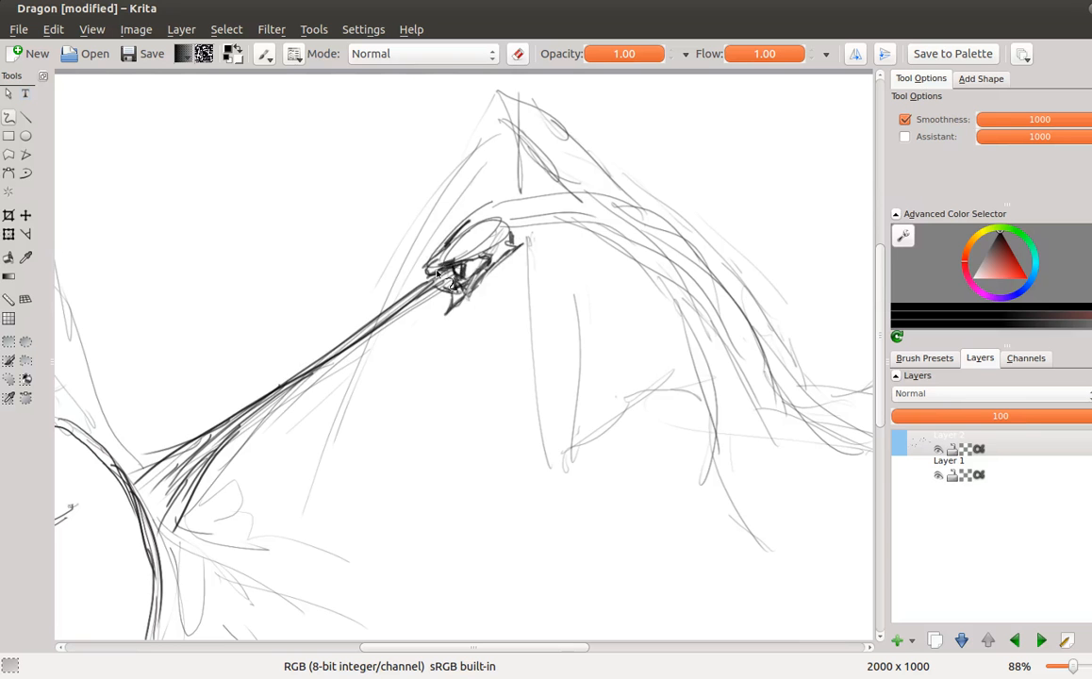
key(e)
drag(462, 261, 440, 274)
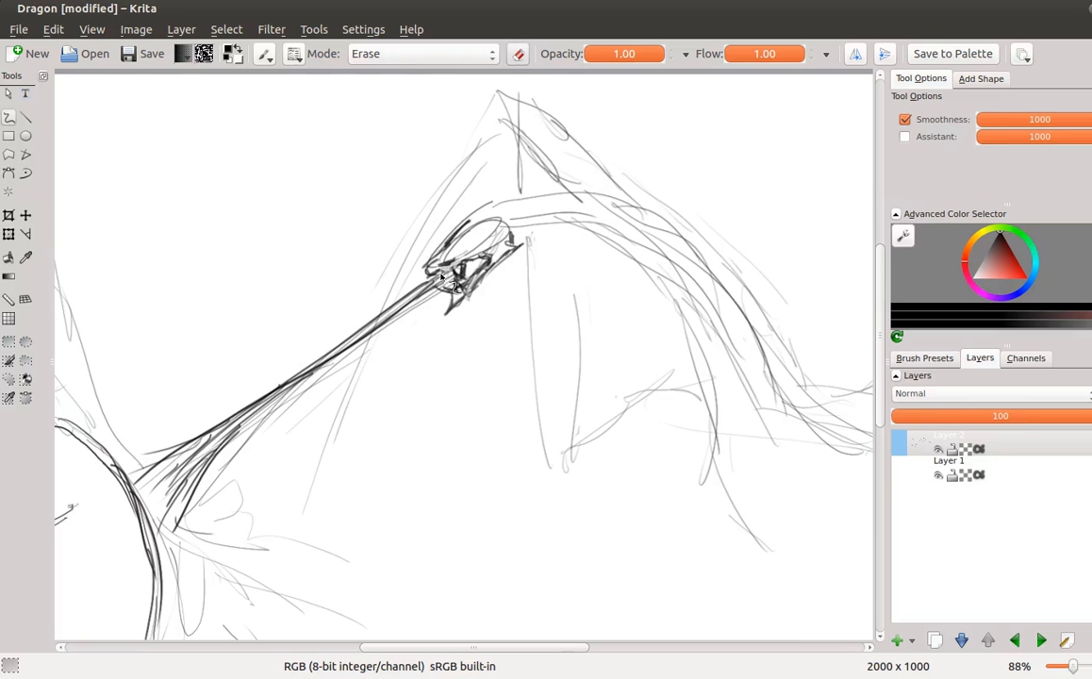
key(e)
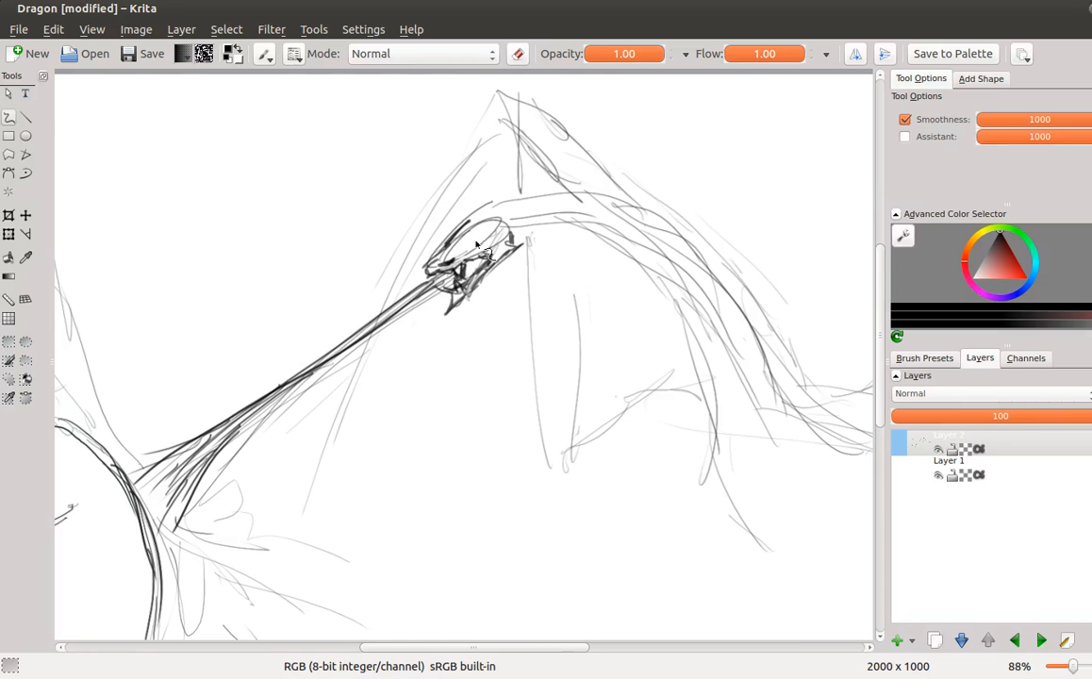
drag(466, 248, 490, 234)
mouse_move(460, 296)
mouse_down()
mouse_move(480, 265)
mouse_move(462, 274)
mouse_move(491, 261)
mouse_move(433, 267)
mouse_move(461, 246)
mouse_move(473, 252)
mouse_up()
drag(510, 210, 438, 266)
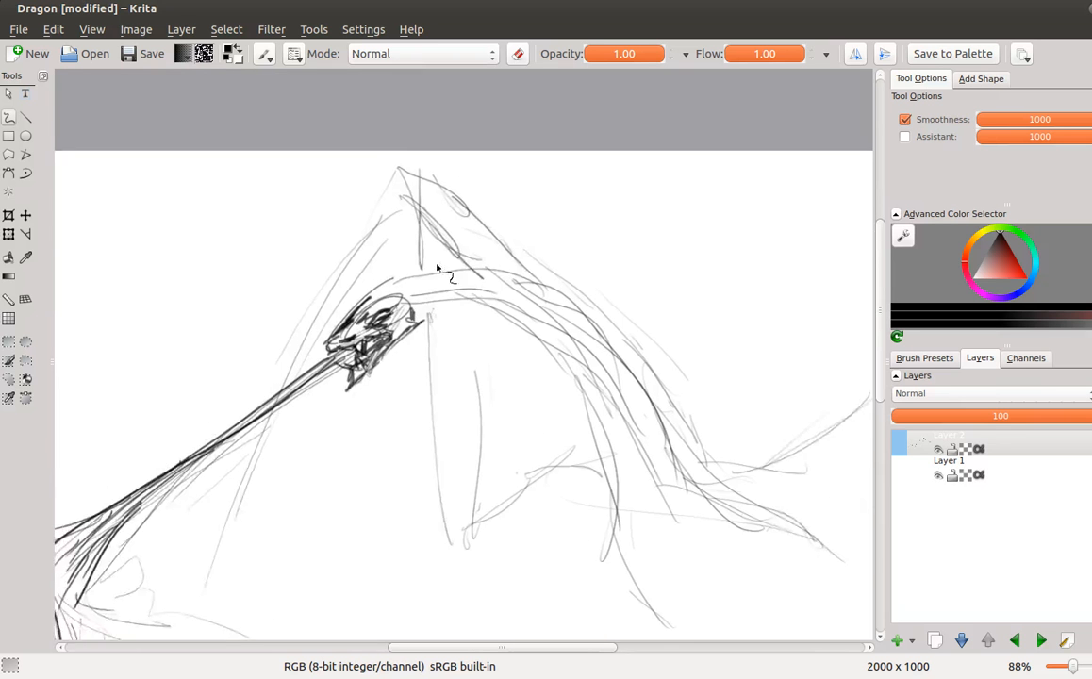
Switch to canvas-only view and draw two tall pointed horns on top of the dragon's head.
key(plus)
key(Tab)
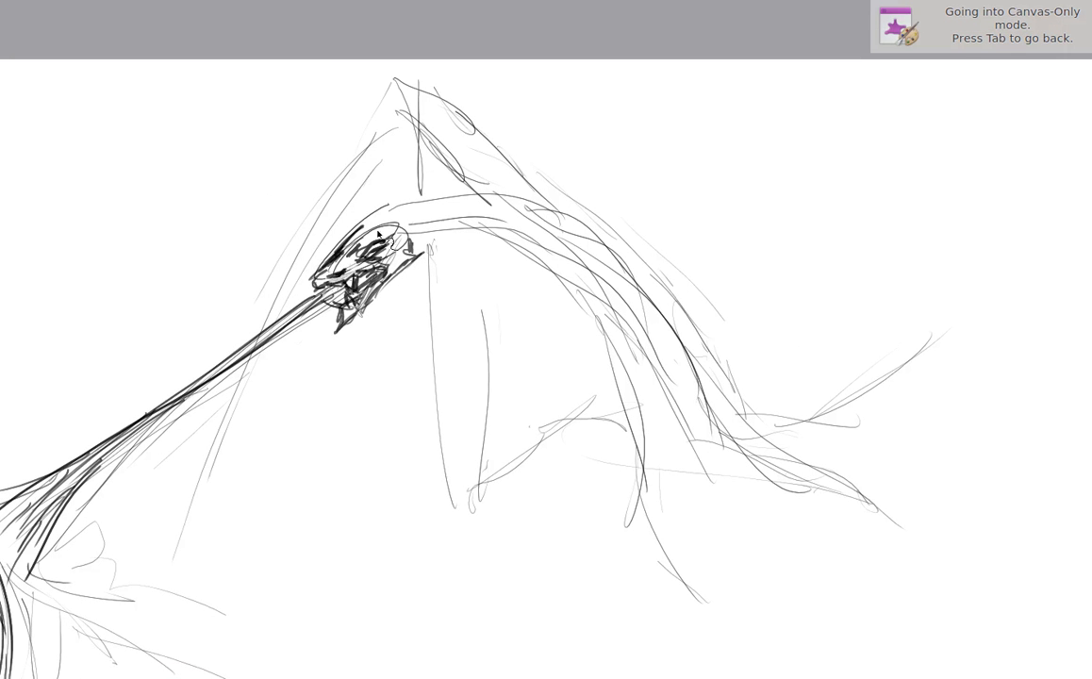
mouse_move(362, 225)
mouse_down()
mouse_move(384, 221)
mouse_move(356, 224)
mouse_move(354, 199)
mouse_up()
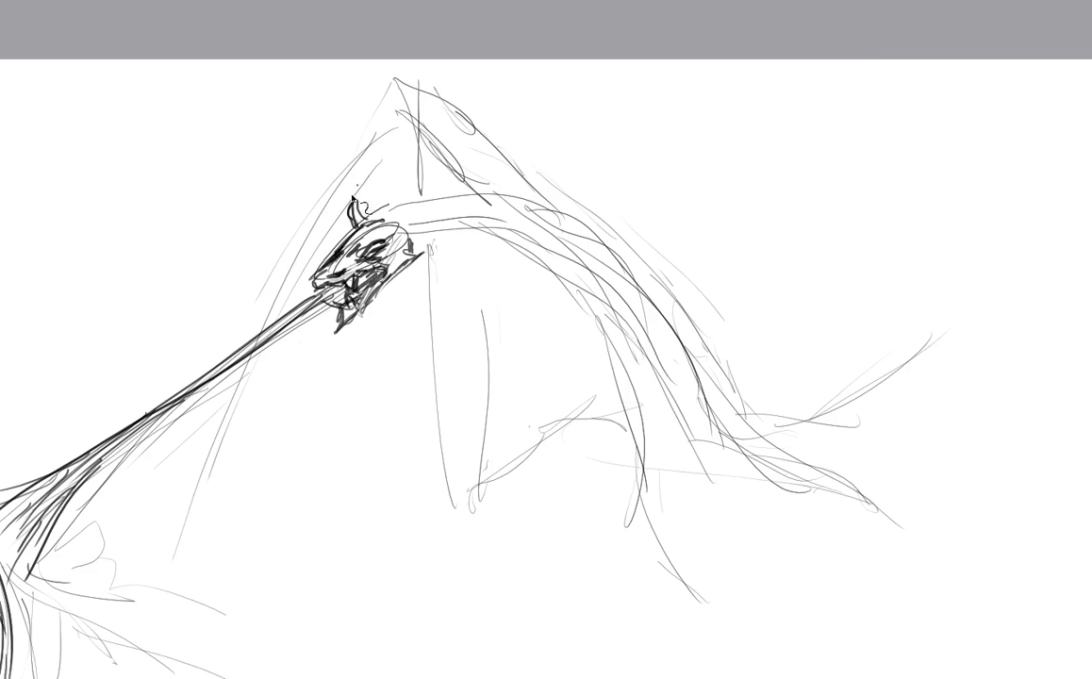
drag(353, 198, 354, 224)
mouse_move(357, 203)
mouse_down()
mouse_move(341, 174)
mouse_move(358, 217)
mouse_up()
mouse_move(341, 176)
mouse_down()
mouse_move(359, 219)
mouse_move(383, 173)
mouse_move(384, 221)
mouse_up()
drag(383, 168, 390, 226)
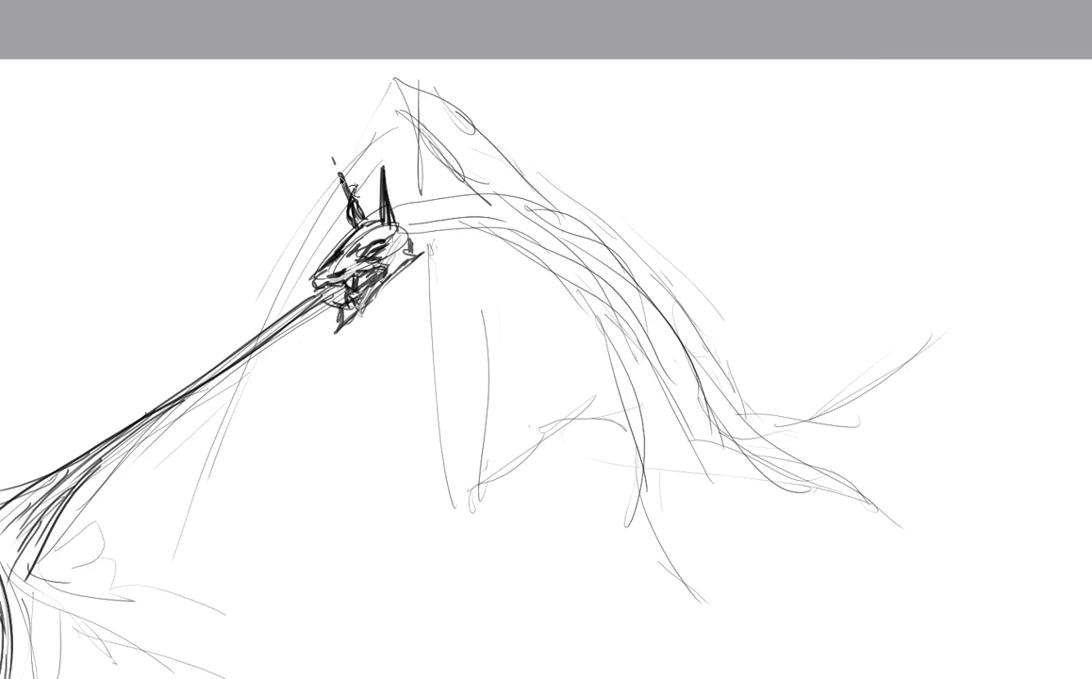
drag(334, 159, 357, 219)
drag(336, 162, 358, 221)
drag(384, 156, 385, 200)
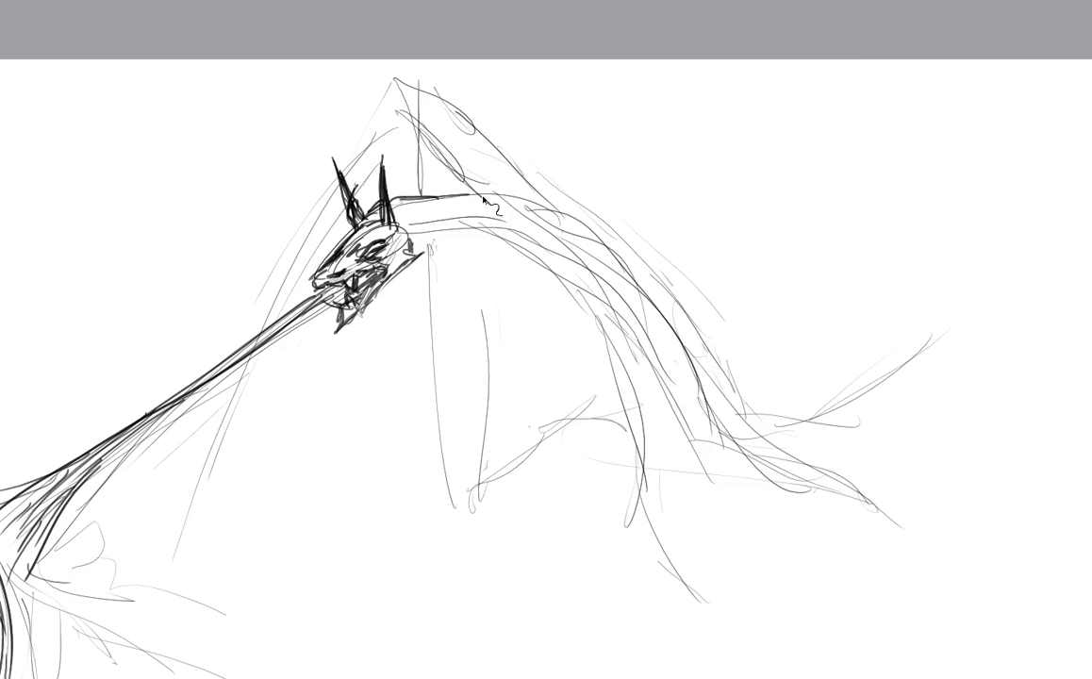
Trace the upper contour of the dragon's neck in dark strokes from behind the head down to the shoulder.
mouse_move(397, 200)
mouse_down()
mouse_move(546, 196)
mouse_move(600, 229)
mouse_up()
drag(512, 204, 604, 233)
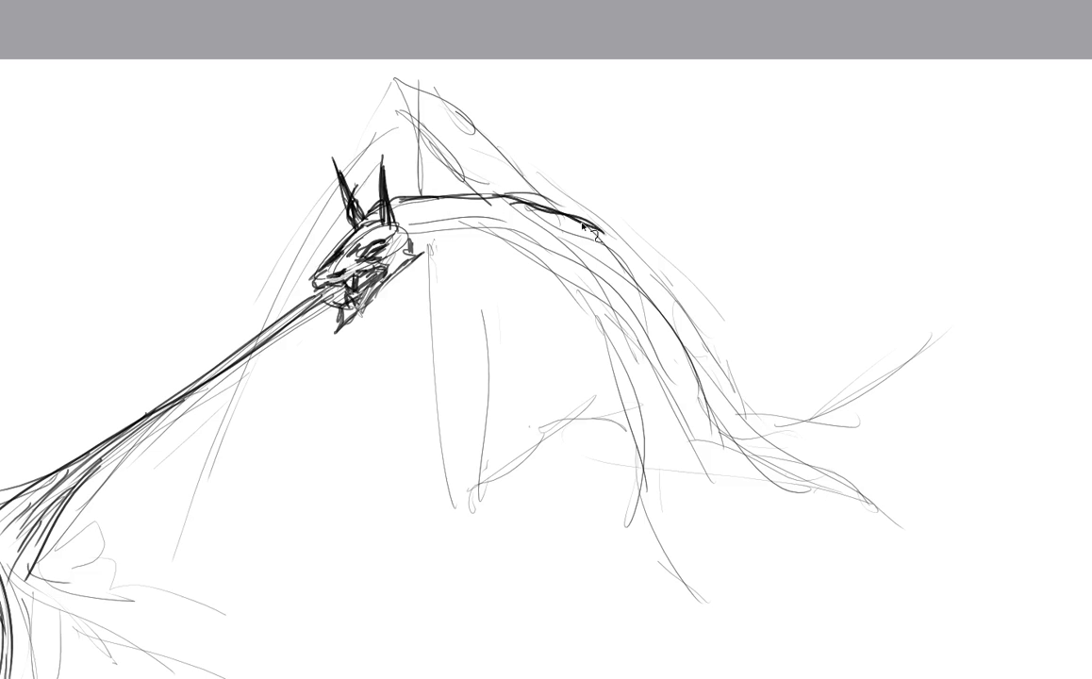
drag(521, 196, 658, 317)
drag(536, 203, 614, 321)
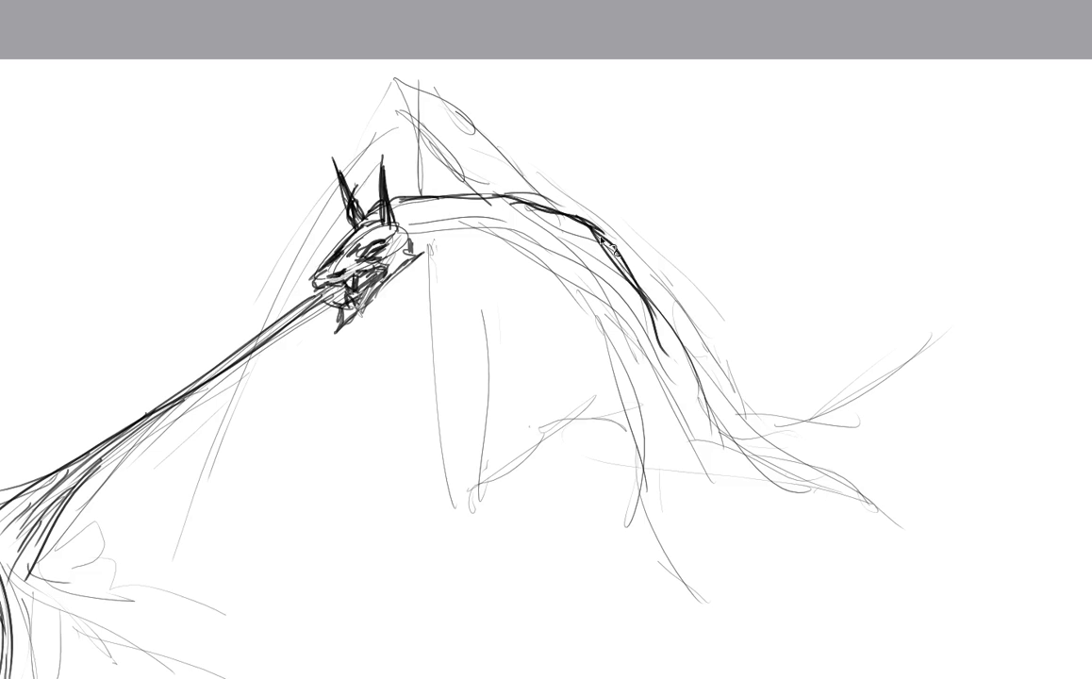
drag(543, 214, 630, 345)
drag(572, 252, 679, 351)
drag(613, 312, 684, 400)
drag(628, 338, 722, 429)
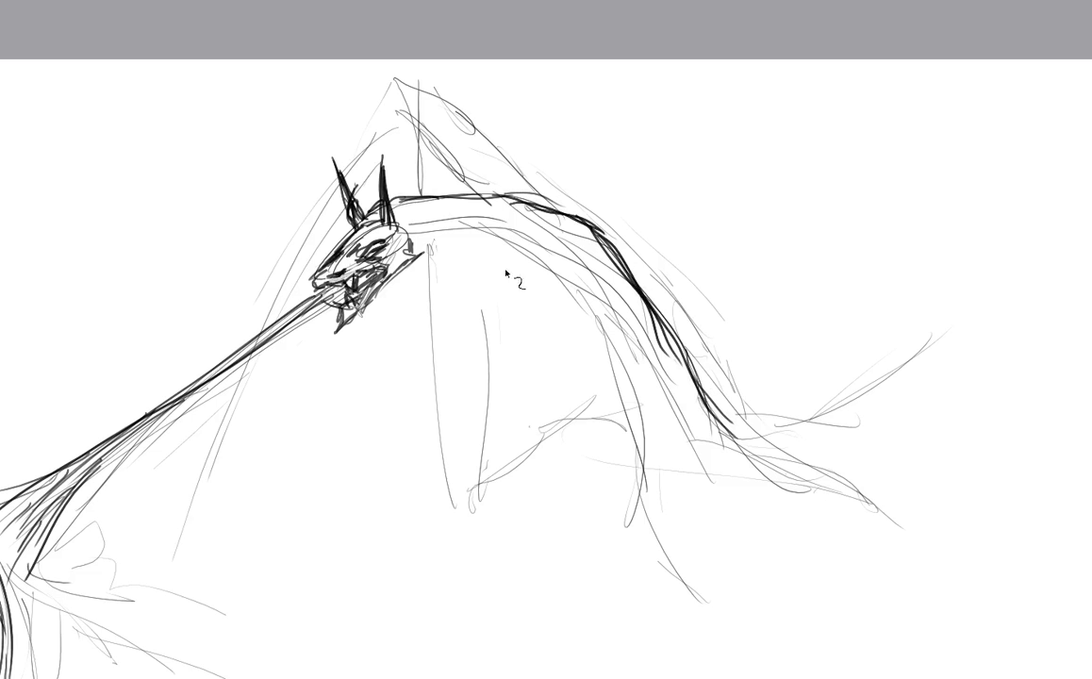
Trace the underside of the dragon's neck from the jaw along its curve down towards the chest.
drag(410, 232, 482, 238)
scroll(522, 191, down, 3)
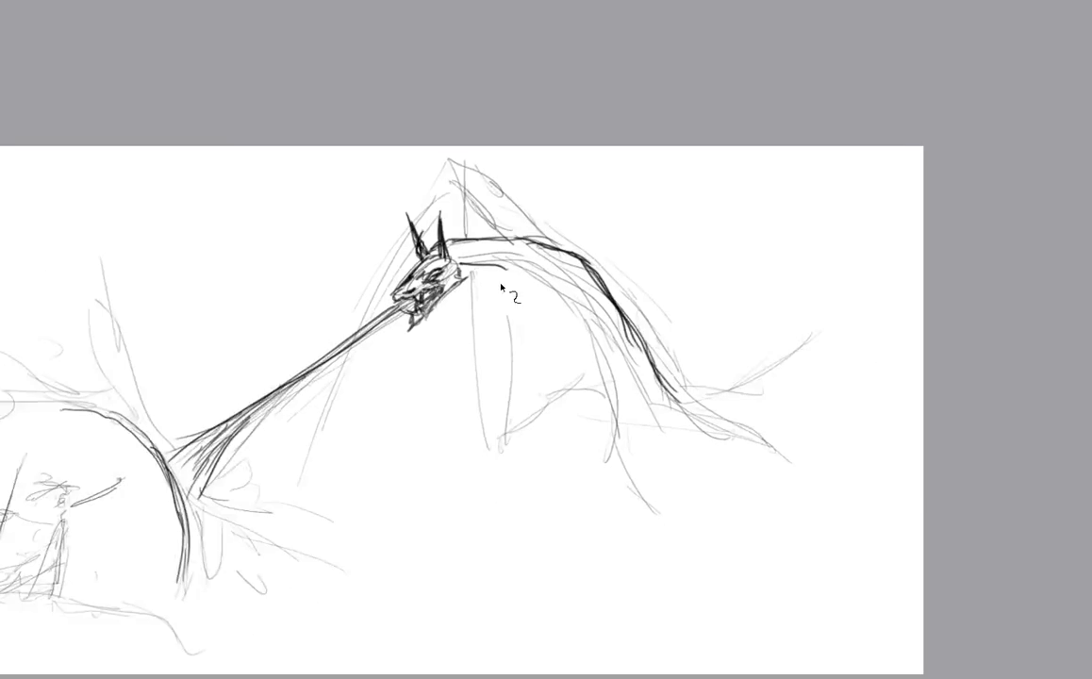
drag(502, 287, 417, 254)
scroll(439, 208, down, 1)
scroll(332, 239, up, 1)
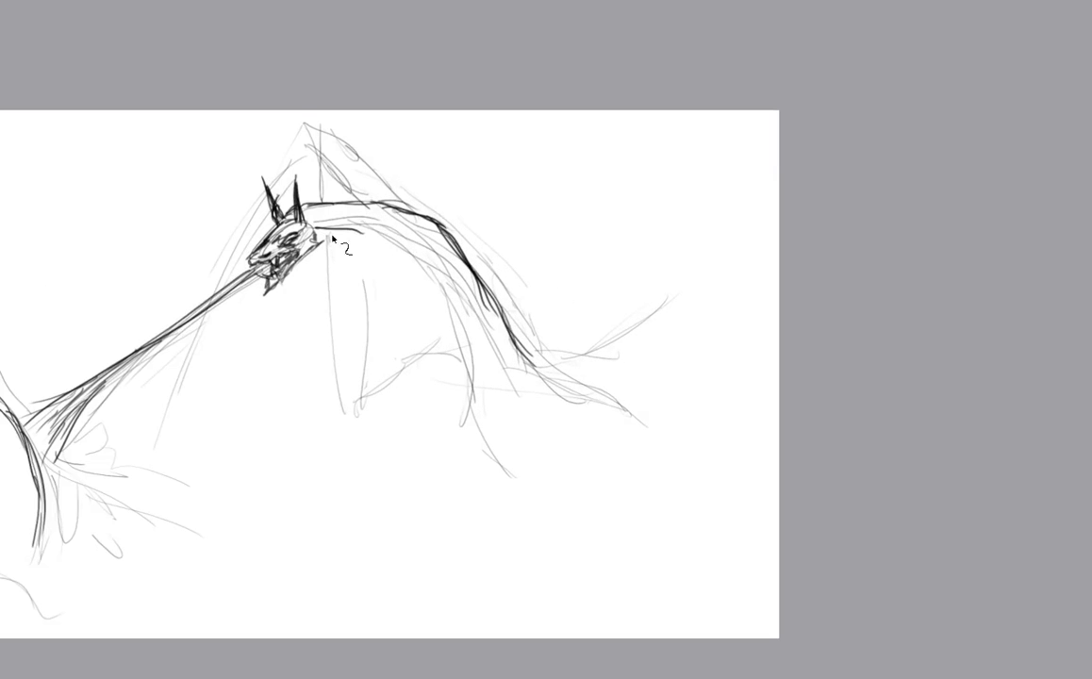
mouse_move(316, 228)
mouse_down()
mouse_move(358, 226)
mouse_move(395, 242)
mouse_move(349, 228)
mouse_move(437, 274)
mouse_up()
mouse_move(392, 233)
mouse_down()
mouse_move(449, 309)
mouse_move(495, 433)
mouse_up()
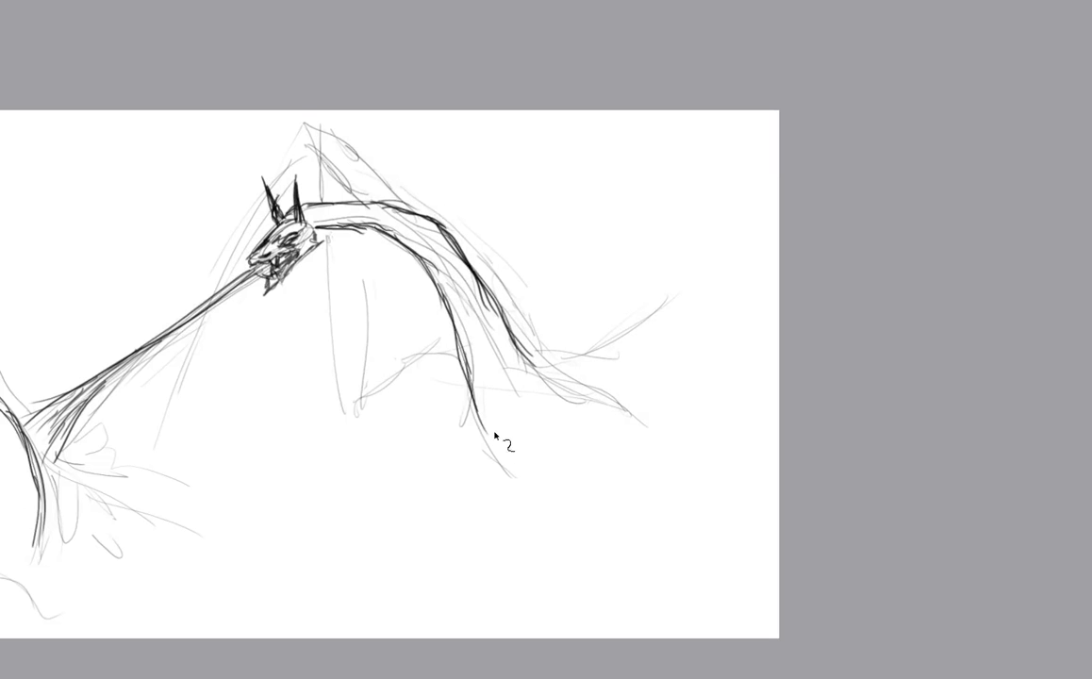
Extend the neck's underside line further down along the dragon's chest.
key(ctrl+z)
key(ctrl+minus)
key(ctrl+minus)
key(ctrl+plus)
key(ctrl+plus)
drag(478, 417, 511, 474)
Draw the upper edge of the near wing from the neck base sweeping up to the canvas's upper-right corner.
mouse_move(521, 345)
mouse_down()
mouse_move(544, 379)
mouse_move(561, 383)
mouse_up()
drag(542, 379, 645, 305)
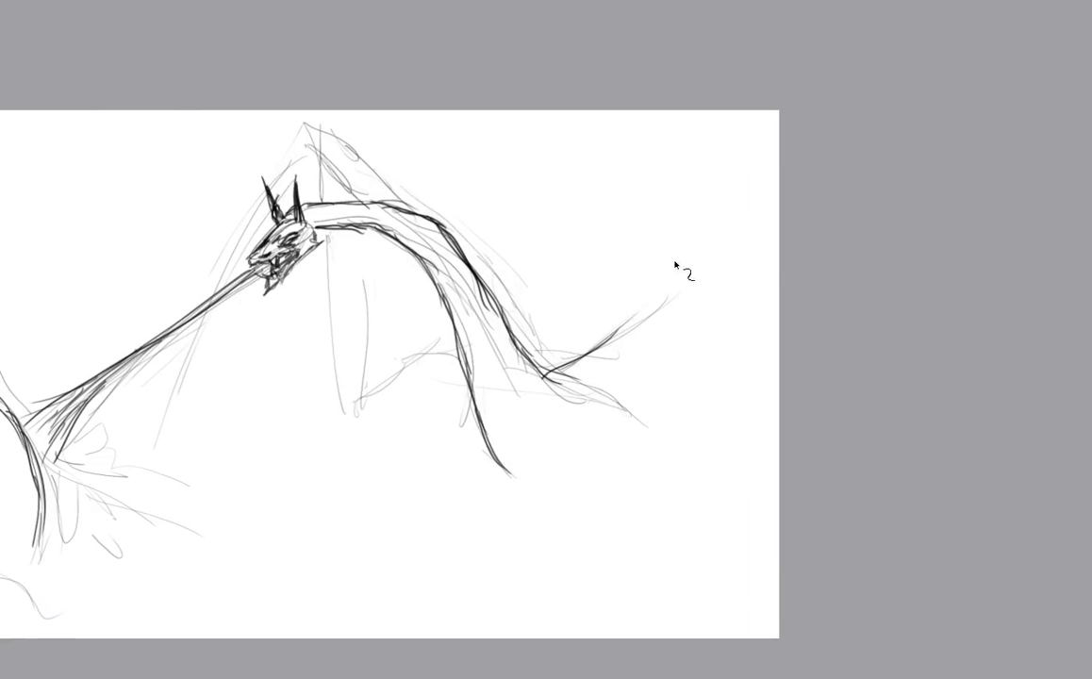
drag(595, 356, 666, 277)
drag(613, 336, 678, 259)
drag(589, 360, 751, 144)
drag(705, 217, 755, 140)
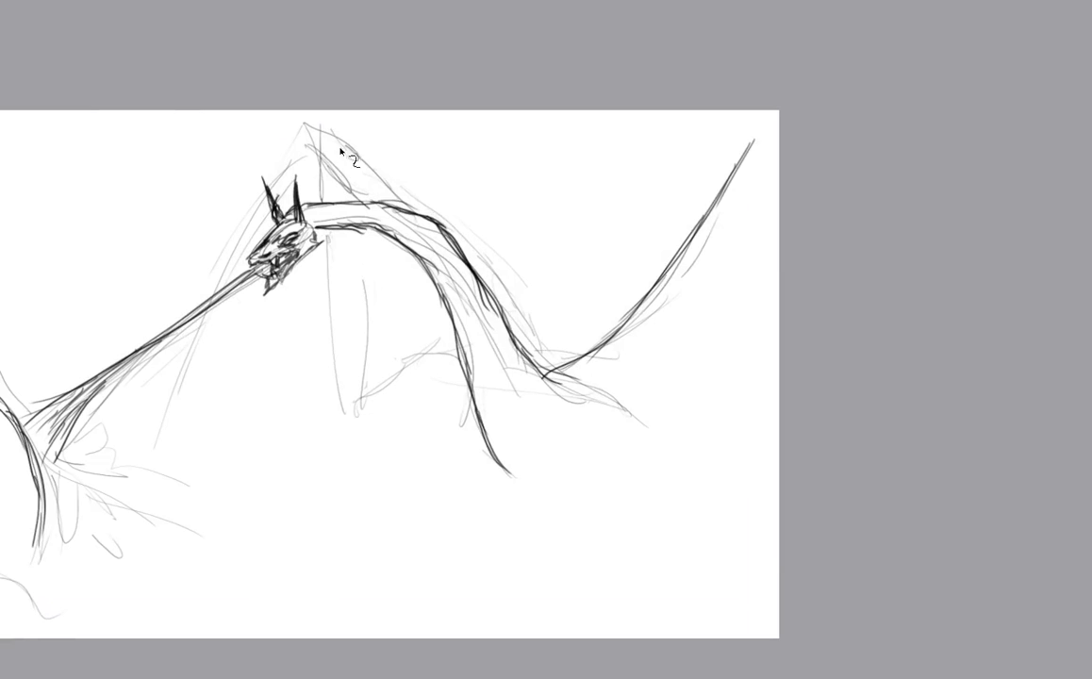
Outline the far wing's bent joint above the neck and one edge of its arm emerging below the neck.
drag(335, 127, 399, 201)
mouse_move(324, 128)
mouse_down()
mouse_move(318, 153)
mouse_move(352, 188)
mouse_up()
mouse_move(383, 236)
mouse_down()
mouse_move(443, 326)
mouse_move(435, 342)
mouse_up()
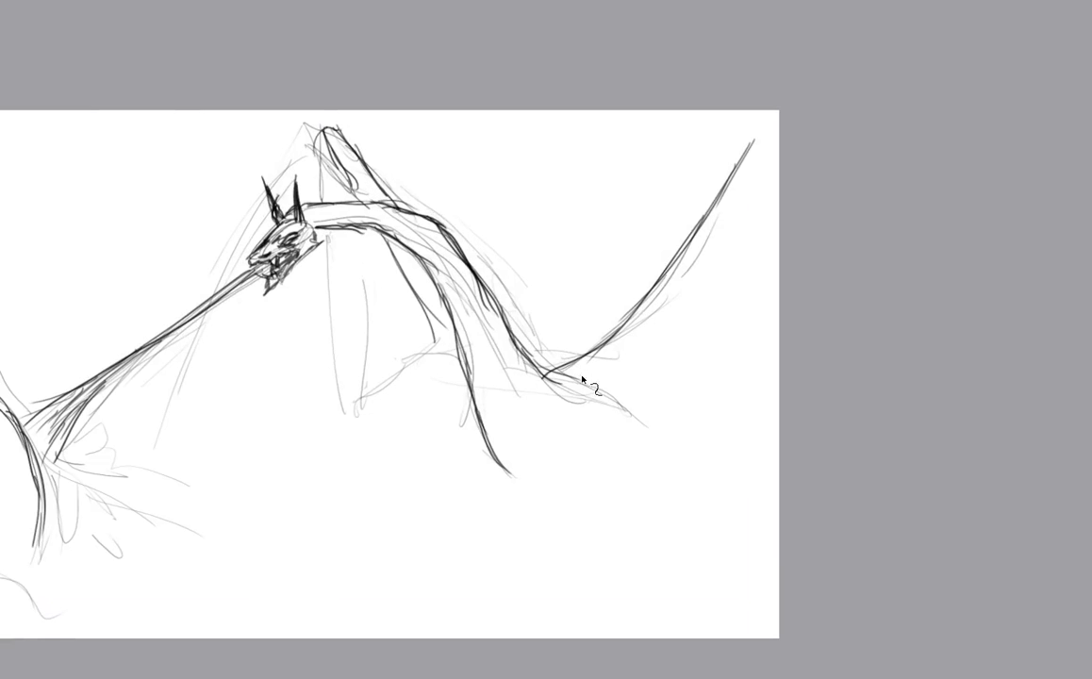
Sketch the near wing's shoulder and lower edge with overlapping strokes, and continue the chest line into the belly.
drag(575, 361, 542, 378)
mouse_move(625, 360)
mouse_down()
mouse_move(586, 434)
mouse_move(646, 385)
mouse_up()
drag(609, 436, 649, 364)
drag(650, 356, 623, 420)
drag(661, 327, 627, 415)
drag(671, 306, 642, 360)
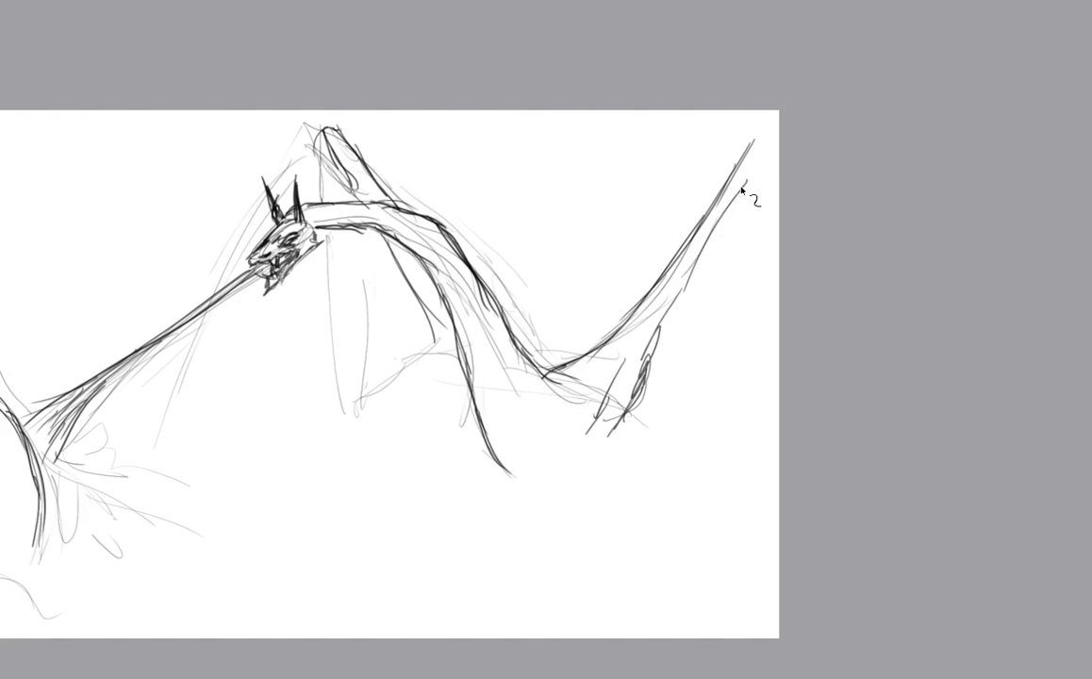
drag(748, 180, 688, 279)
mouse_move(492, 459)
mouse_down()
mouse_move(541, 502)
mouse_move(582, 516)
mouse_up()
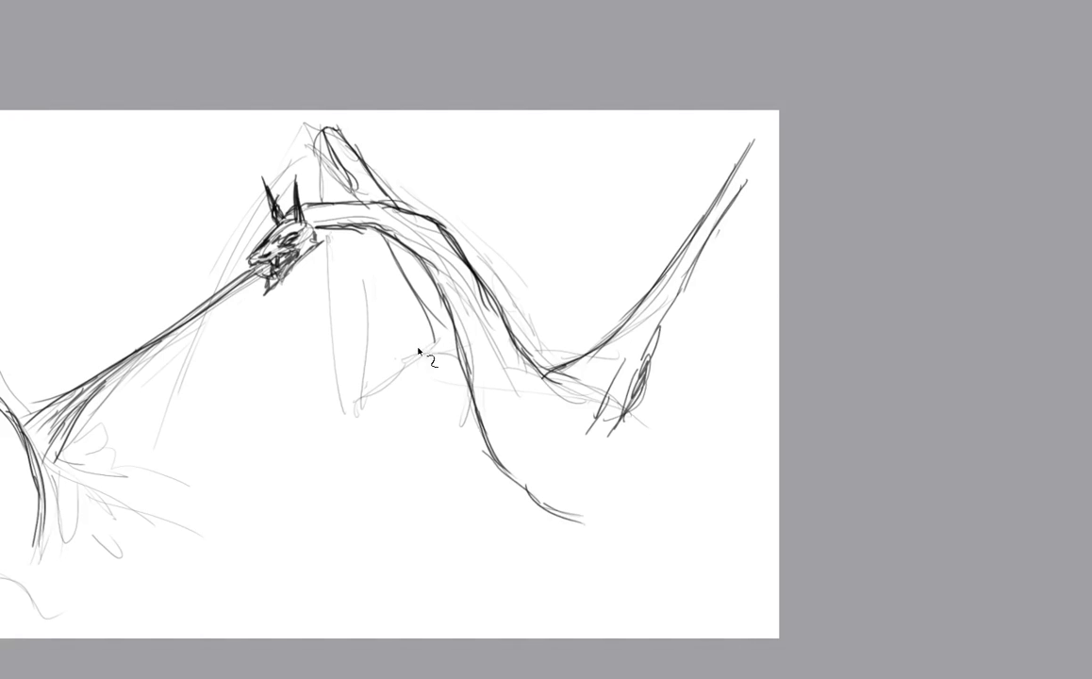
Reinforce the far wing's joint, draw its long finger hanging below the neck, and extend the near wing's tip.
mouse_move(324, 133)
mouse_down()
mouse_move(350, 151)
mouse_move(347, 192)
mouse_up()
drag(427, 321, 371, 265)
drag(322, 126, 335, 180)
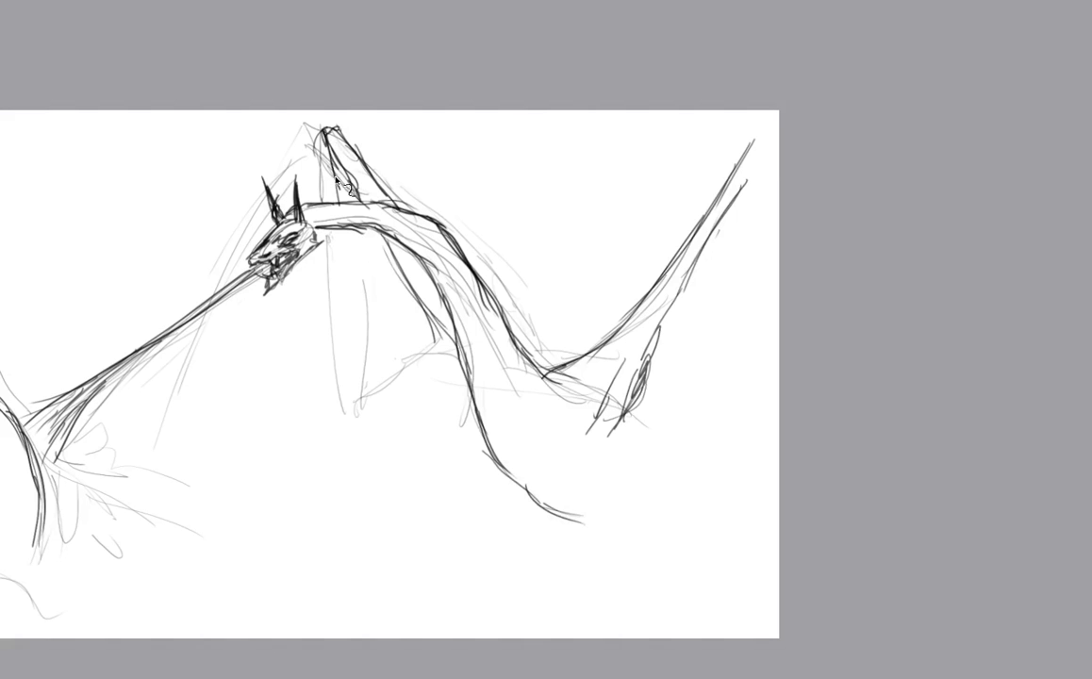
drag(350, 228, 366, 355)
mouse_move(351, 228)
mouse_down()
mouse_move(372, 425)
mouse_move(363, 449)
mouse_up()
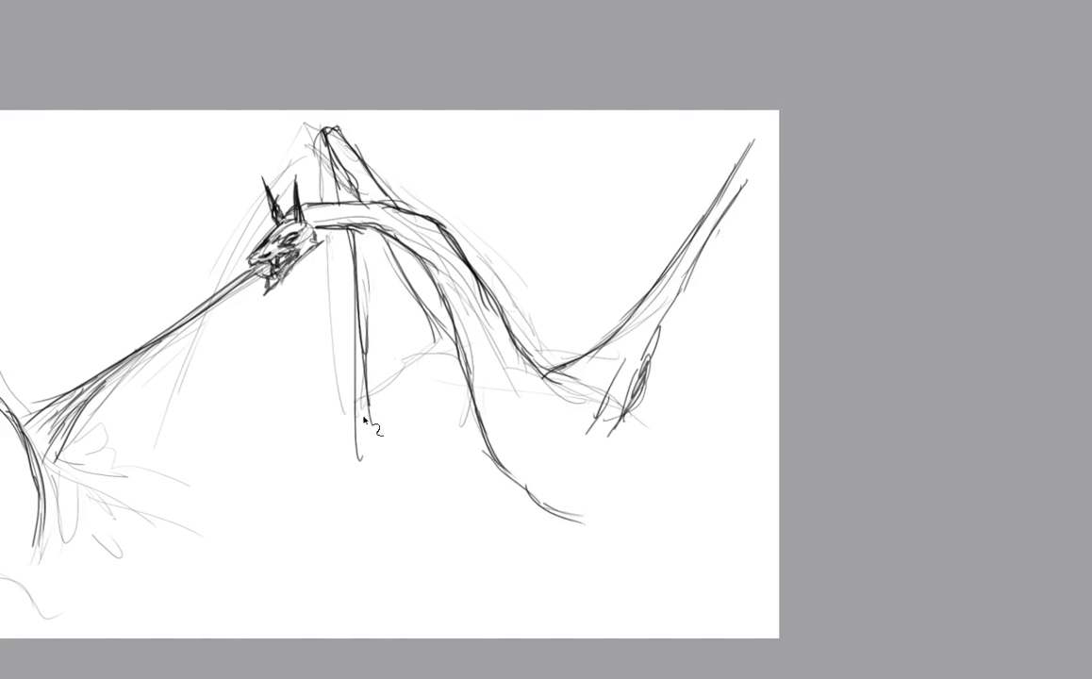
mouse_move(367, 346)
mouse_down()
mouse_move(362, 434)
mouse_move(347, 439)
mouse_up()
drag(765, 113, 732, 166)
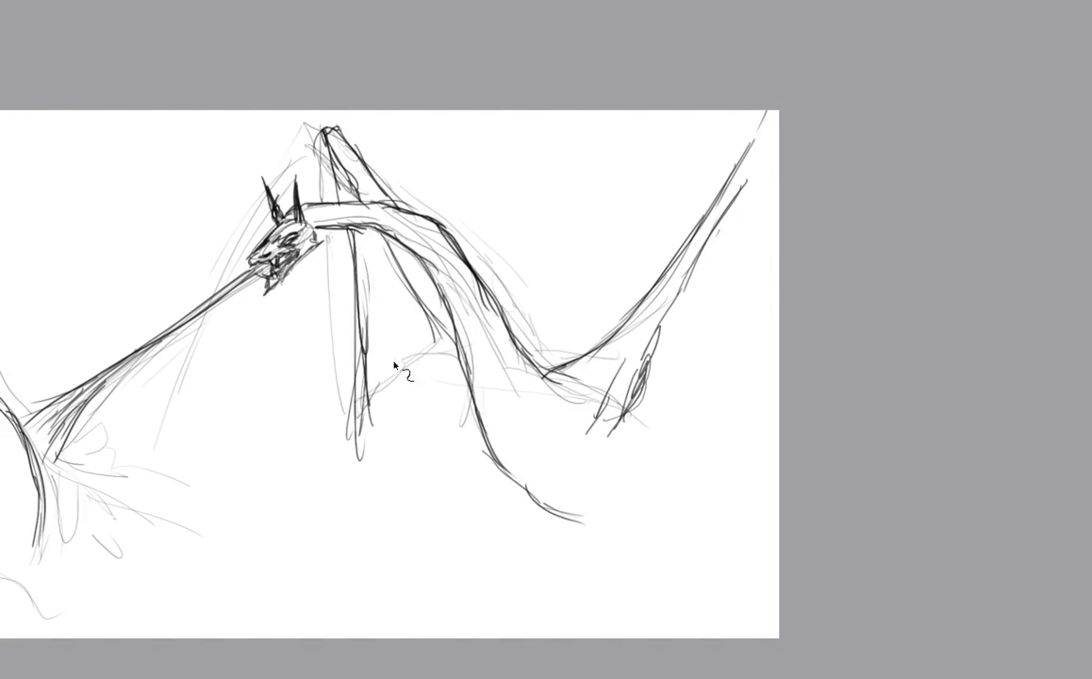
Draw the far wing's scalloped membrane edge and further fingers beneath the neck.
mouse_move(410, 352)
mouse_down()
mouse_move(367, 410)
mouse_move(412, 352)
mouse_up()
drag(382, 236, 394, 309)
drag(421, 354, 426, 389)
mouse_move(379, 240)
mouse_down()
mouse_move(431, 390)
mouse_move(422, 347)
mouse_move(393, 331)
mouse_move(415, 300)
mouse_up()
mouse_move(405, 251)
mouse_down()
mouse_move(457, 352)
mouse_move(445, 357)
mouse_move(454, 386)
mouse_up()
drag(404, 241, 434, 270)
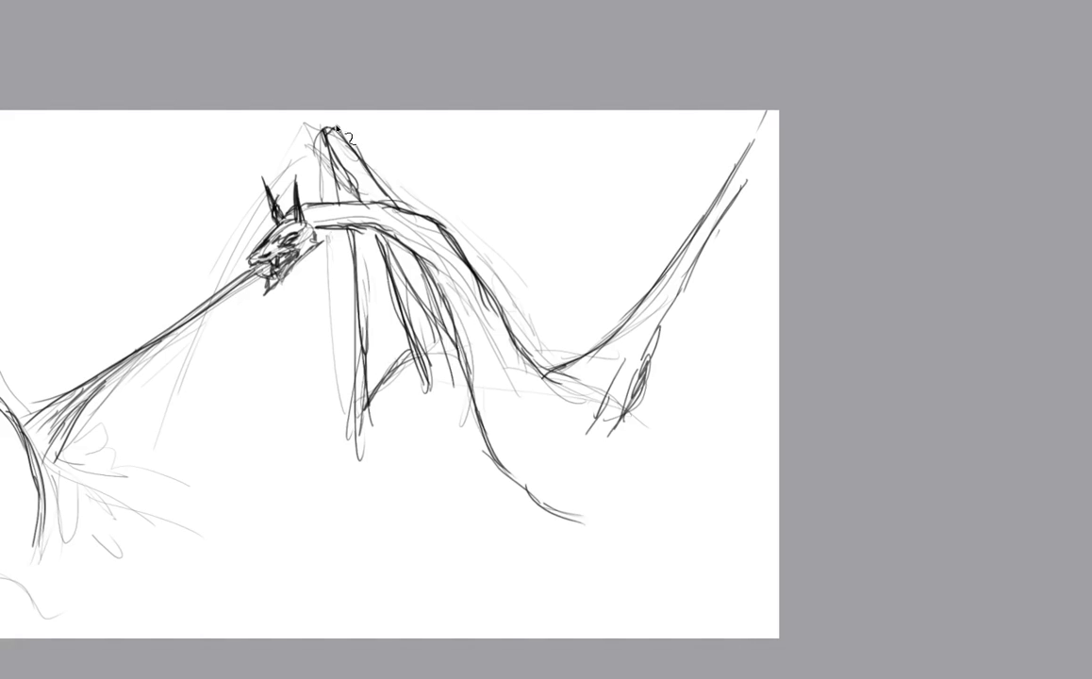
Add a small claw at the far wing's top joint and strengthen the wing strokes around it.
drag(337, 129, 346, 194)
drag(340, 121, 354, 149)
mouse_move(364, 375)
mouse_down()
mouse_move(358, 447)
mouse_move(365, 240)
mouse_move(422, 381)
mouse_up()
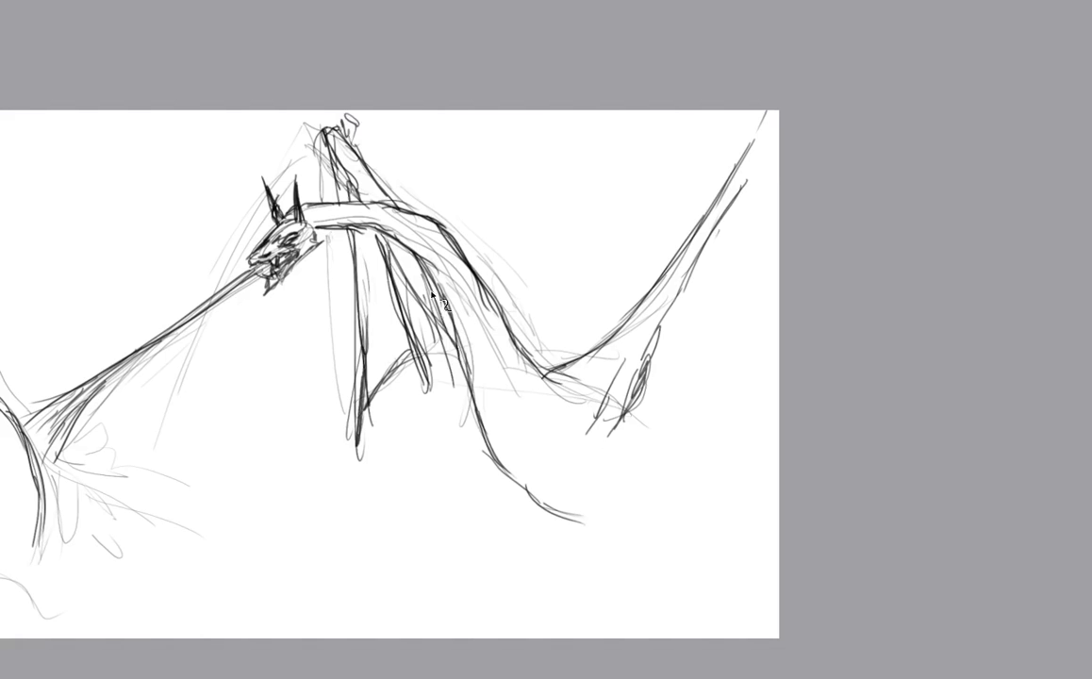
Draw the dragon's back curving down behind the near wing, darken the wing's base, and add a rounded shoulder curve beneath it.
drag(394, 266, 416, 314)
mouse_move(620, 441)
mouse_down()
mouse_move(721, 464)
mouse_move(771, 510)
mouse_up()
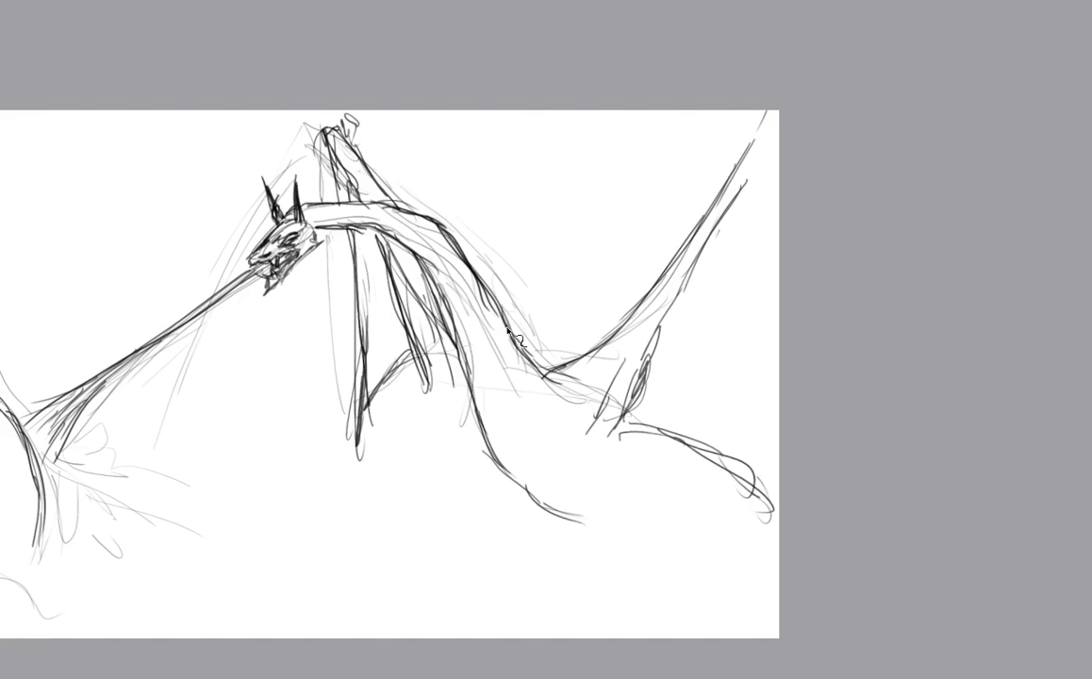
drag(544, 377, 585, 360)
drag(655, 355, 595, 439)
mouse_move(546, 402)
mouse_down()
mouse_move(549, 445)
mouse_move(632, 412)
mouse_move(671, 352)
mouse_up()
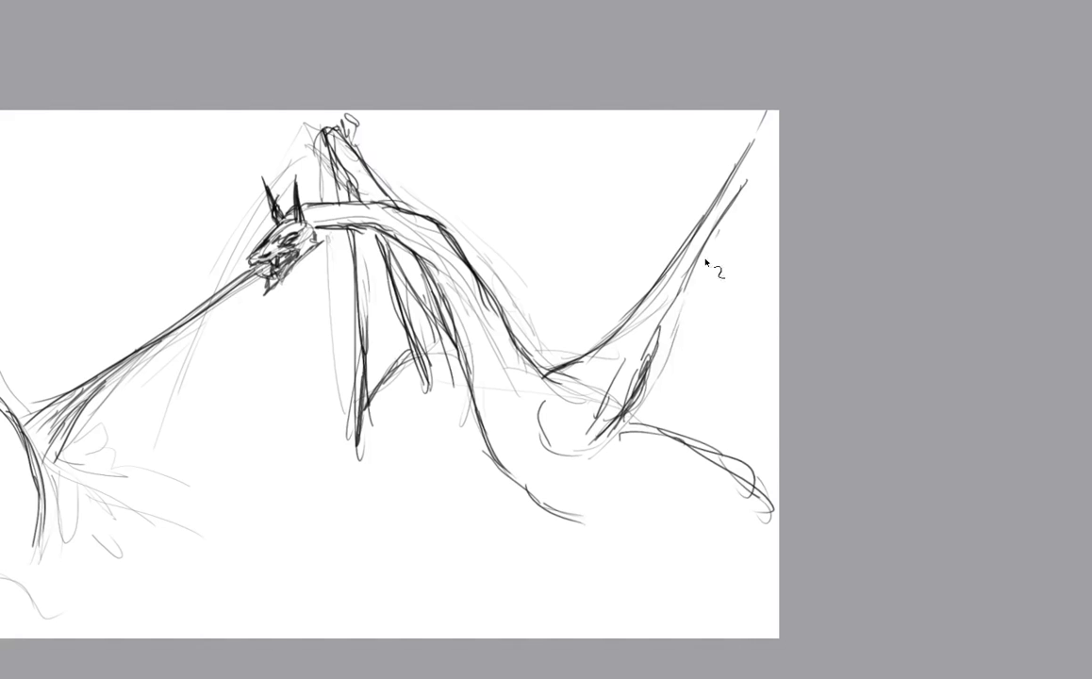
Define the near wing's lower edge up to its tip, darken its base, and extend the belly line toward the rear.
drag(707, 263, 652, 385)
drag(662, 378, 724, 245)
mouse_move(752, 173)
mouse_down()
mouse_move(714, 251)
mouse_move(775, 137)
mouse_move(775, 113)
mouse_up()
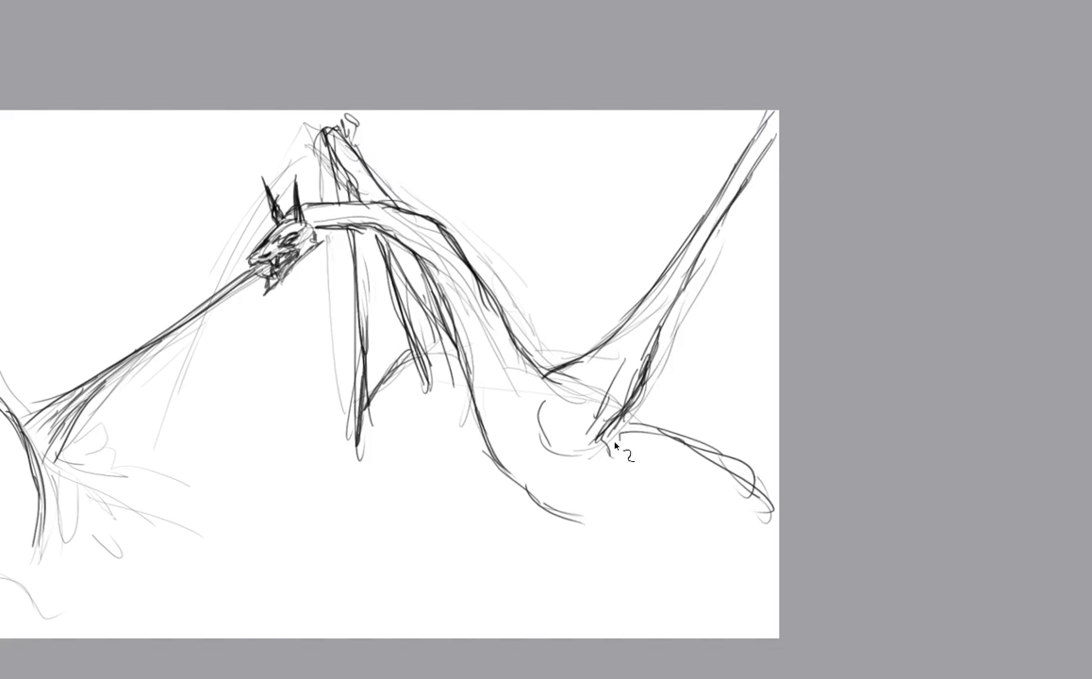
drag(627, 426, 692, 460)
drag(563, 507, 648, 530)
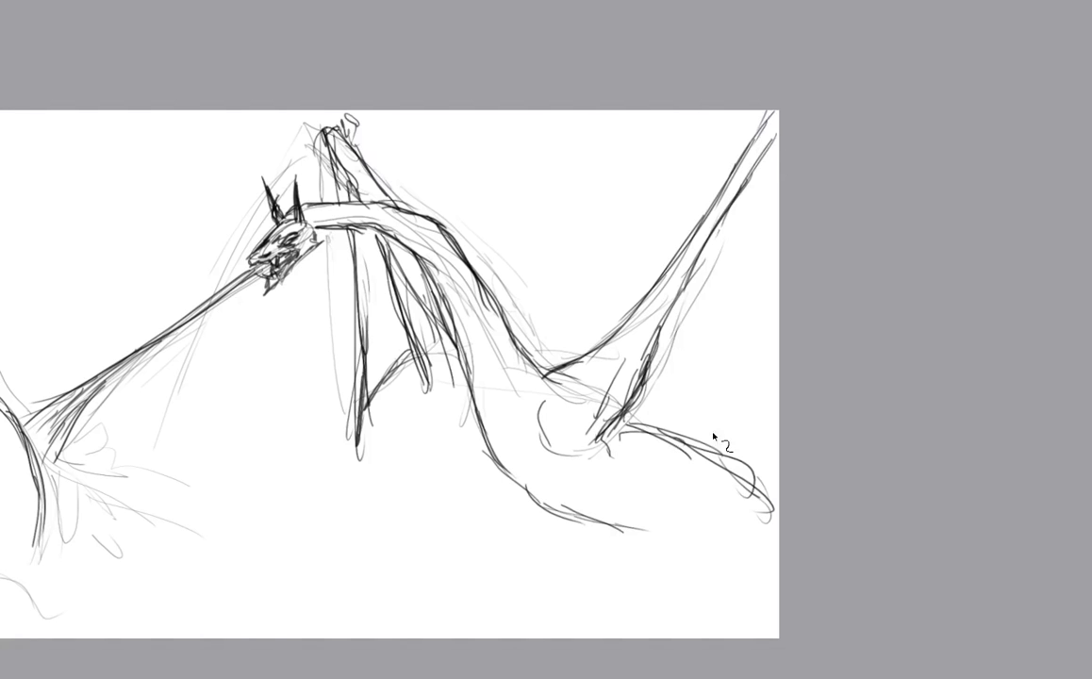
drag(643, 379, 617, 439)
drag(598, 462, 583, 466)
drag(622, 339, 557, 422)
drag(708, 213, 564, 406)
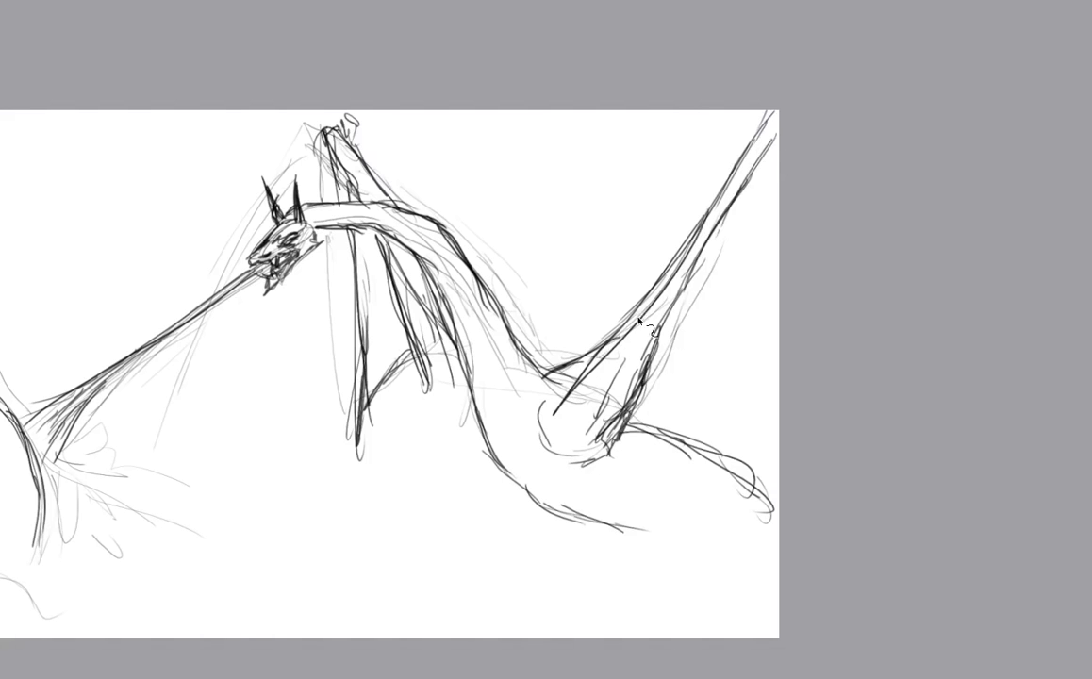
drag(680, 297, 590, 420)
key(ctrl+z)
key(ctrl+z)
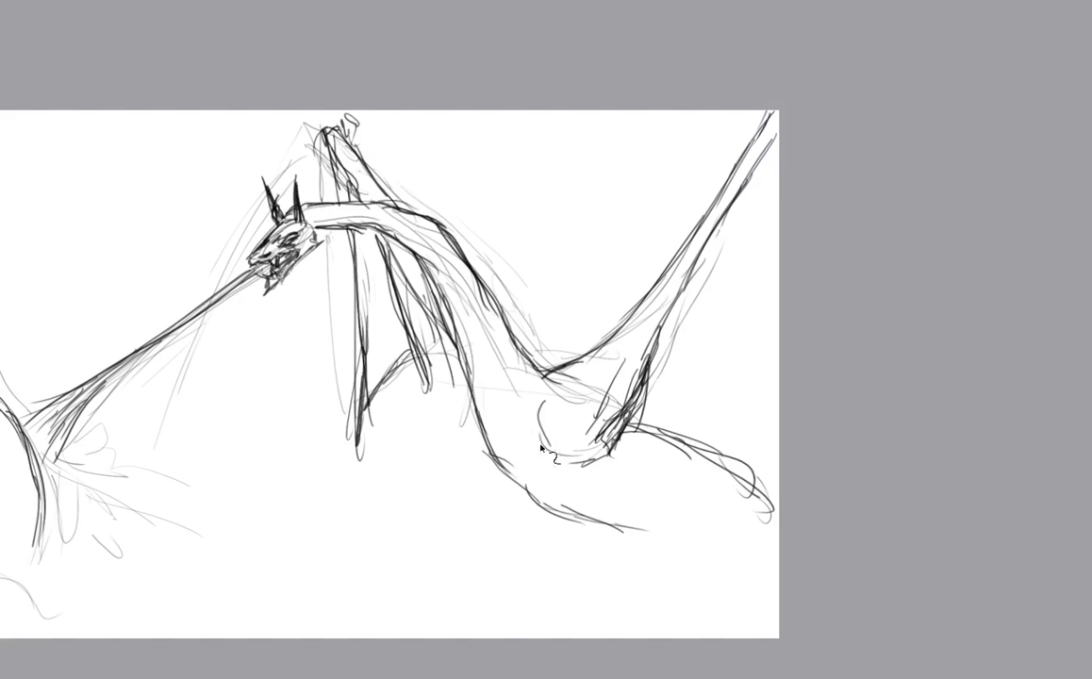
Round out the shoulder under the near wing, darken the back line, and carry the belly back to the rump with overlapping strokes.
drag(543, 401, 602, 453)
drag(638, 426, 764, 510)
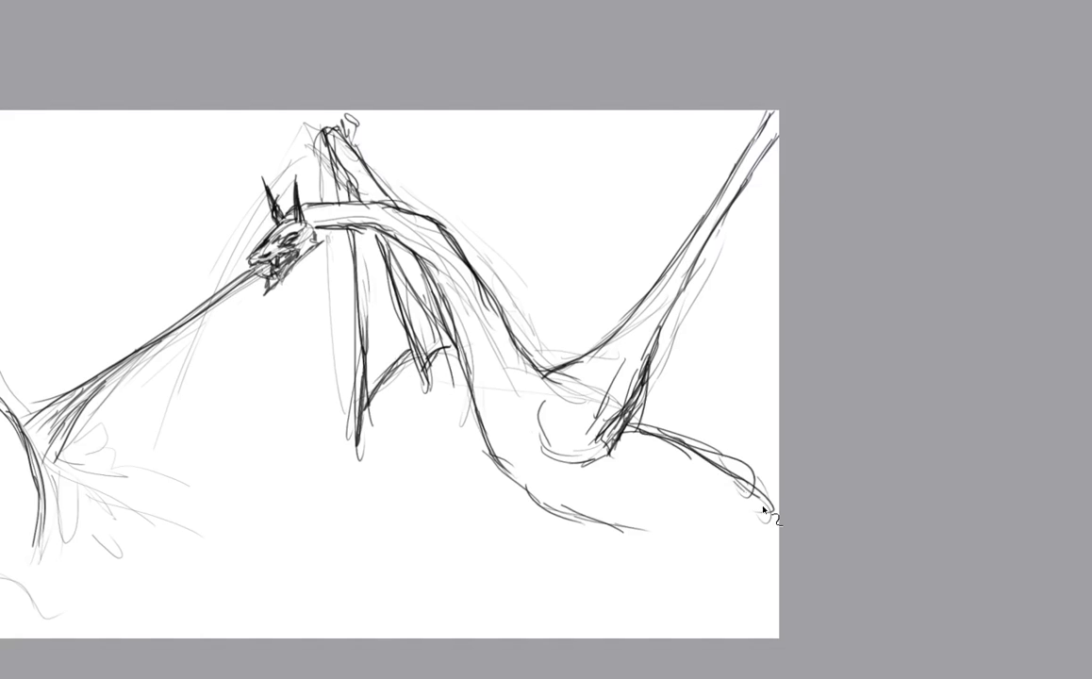
drag(532, 431, 591, 472)
drag(484, 452, 594, 539)
drag(560, 509, 696, 537)
mouse_move(618, 530)
mouse_down()
mouse_move(701, 549)
mouse_move(749, 540)
mouse_up()
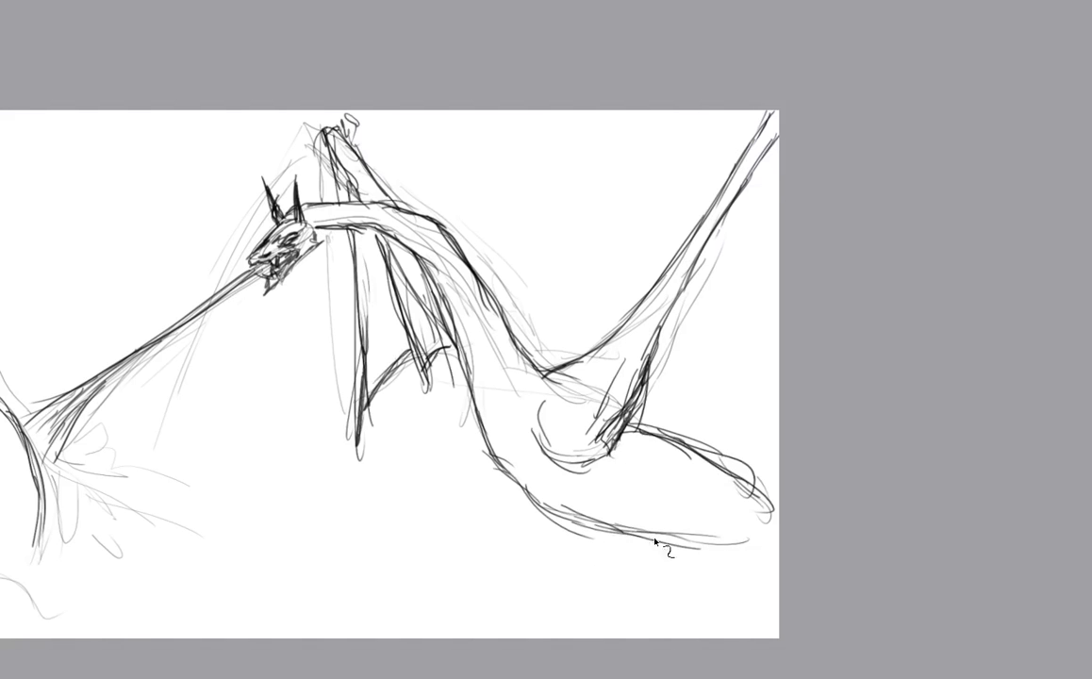
drag(613, 530, 756, 510)
drag(668, 525, 754, 510)
Mark the near leg's position with short strokes across the belly, and close the shoulder's rounded outline beneath the wing base.
key(ctrl+minus)
drag(339, 378, 472, 366)
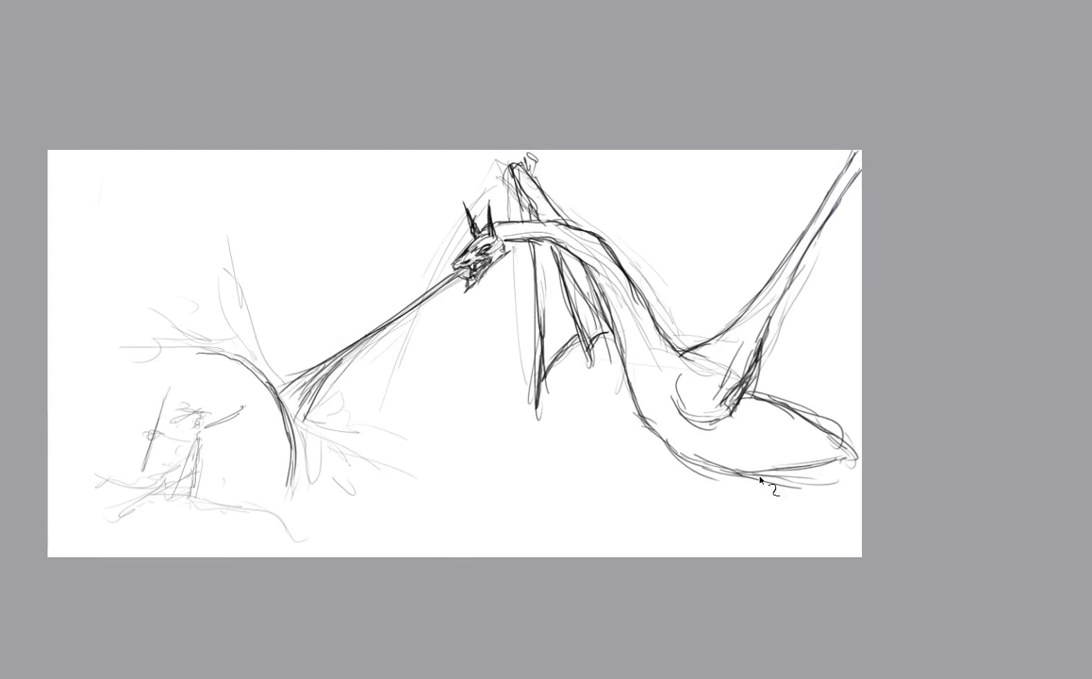
mouse_move(740, 455)
mouse_down()
mouse_move(730, 500)
mouse_move(765, 486)
mouse_up()
drag(785, 457, 782, 479)
drag(711, 354, 754, 390)
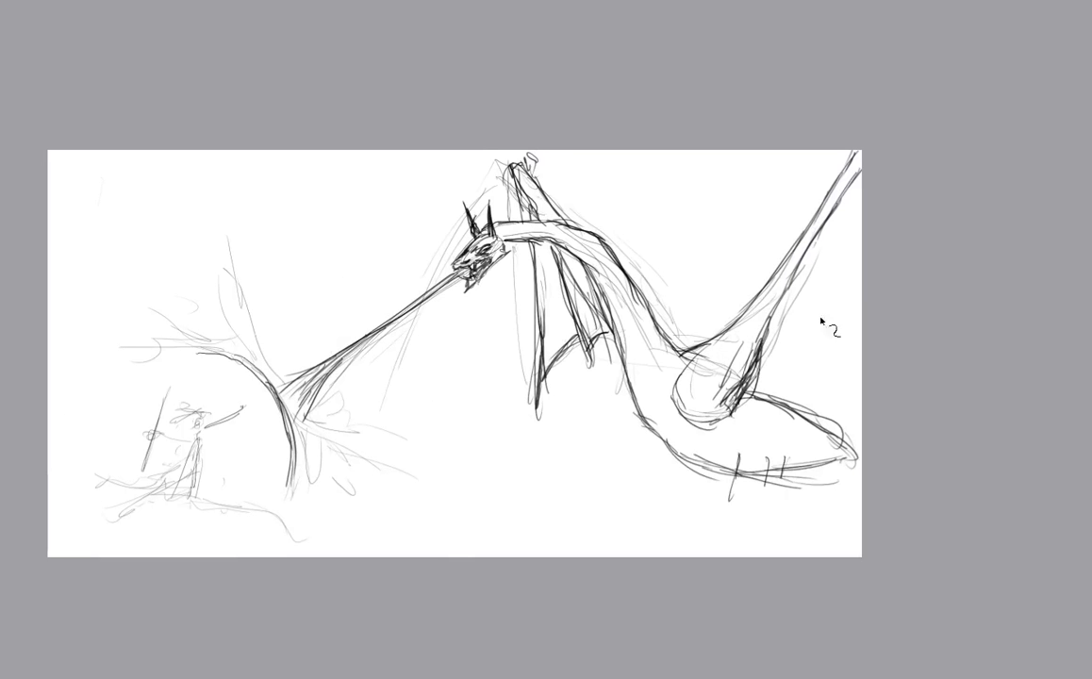
Rough in the near leg's upper section and a bent lower section angling forward below the belly.
drag(727, 451, 748, 467)
mouse_move(724, 450)
mouse_down()
mouse_move(756, 472)
mouse_move(783, 457)
mouse_up()
drag(775, 447, 793, 458)
mouse_move(736, 457)
mouse_down()
mouse_move(751, 481)
mouse_move(766, 480)
mouse_move(764, 448)
mouse_move(792, 471)
mouse_up()
mouse_move(751, 512)
mouse_down()
mouse_move(784, 484)
mouse_move(753, 481)
mouse_move(774, 474)
mouse_up()
scroll(757, 473, up, 2)
drag(848, 546, 886, 535)
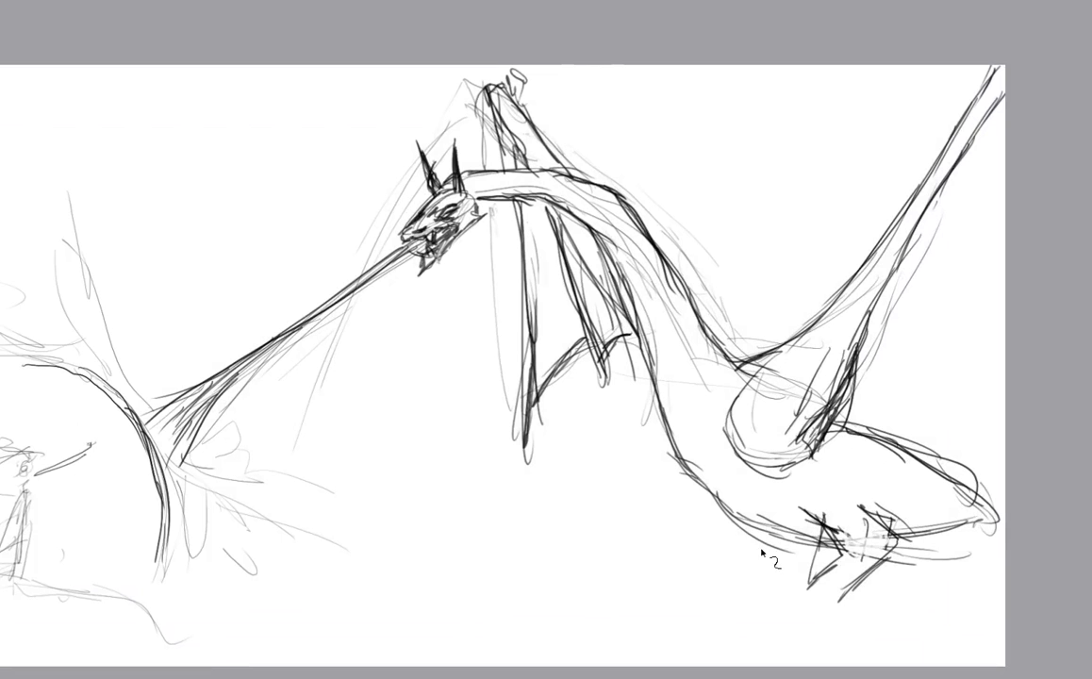
Draw the near leg's forearm and long-toed foot reaching forward, and add strokes to the upper leg.
drag(725, 555, 704, 582)
drag(728, 558, 709, 579)
mouse_move(898, 541)
mouse_down()
mouse_move(834, 599)
mouse_move(802, 585)
mouse_move(739, 605)
mouse_up()
drag(738, 606, 827, 604)
mouse_move(755, 614)
mouse_down()
mouse_move(827, 604)
mouse_move(777, 607)
mouse_move(780, 587)
mouse_move(744, 606)
mouse_move(760, 595)
mouse_move(772, 609)
mouse_move(745, 613)
mouse_move(746, 603)
mouse_move(828, 607)
mouse_move(811, 584)
mouse_move(788, 582)
mouse_move(773, 592)
mouse_move(805, 585)
mouse_move(769, 605)
mouse_move(777, 596)
mouse_move(724, 607)
mouse_move(762, 603)
mouse_move(735, 618)
mouse_move(819, 608)
mouse_up()
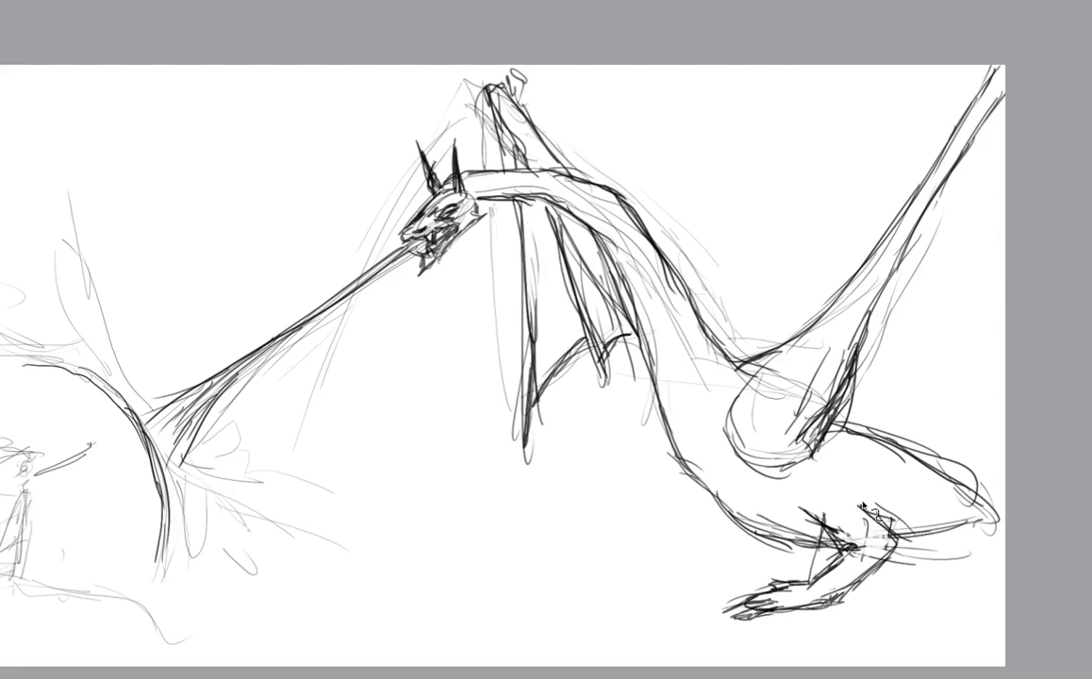
drag(863, 489, 891, 515)
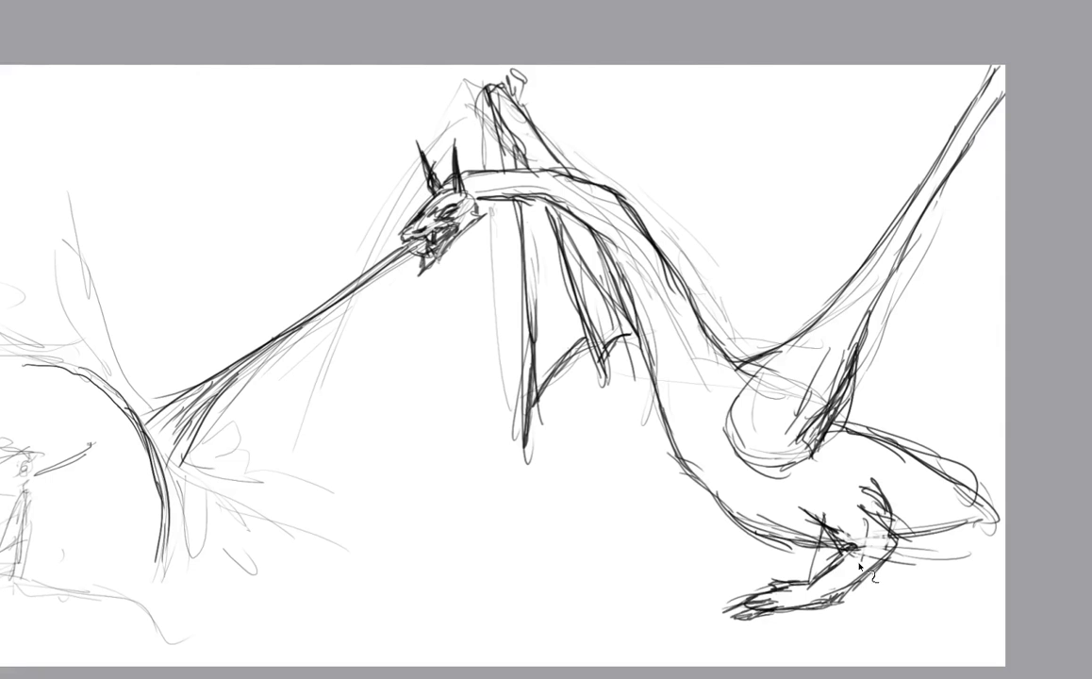
Sketch the far leg reaching forward from the lower chest, ending in a flat foot with toes.
mouse_move(717, 499)
mouse_down()
mouse_move(686, 525)
mouse_move(708, 544)
mouse_up()
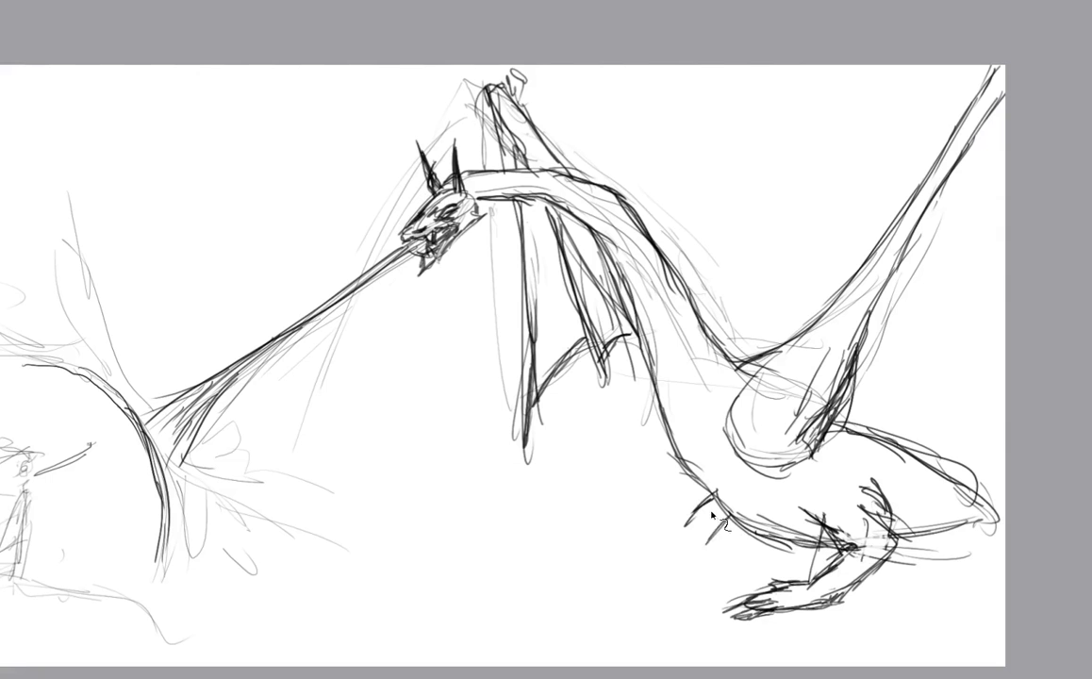
mouse_move(710, 498)
mouse_down()
mouse_move(735, 527)
mouse_move(726, 535)
mouse_move(711, 498)
mouse_move(682, 561)
mouse_move(705, 554)
mouse_move(651, 569)
mouse_up()
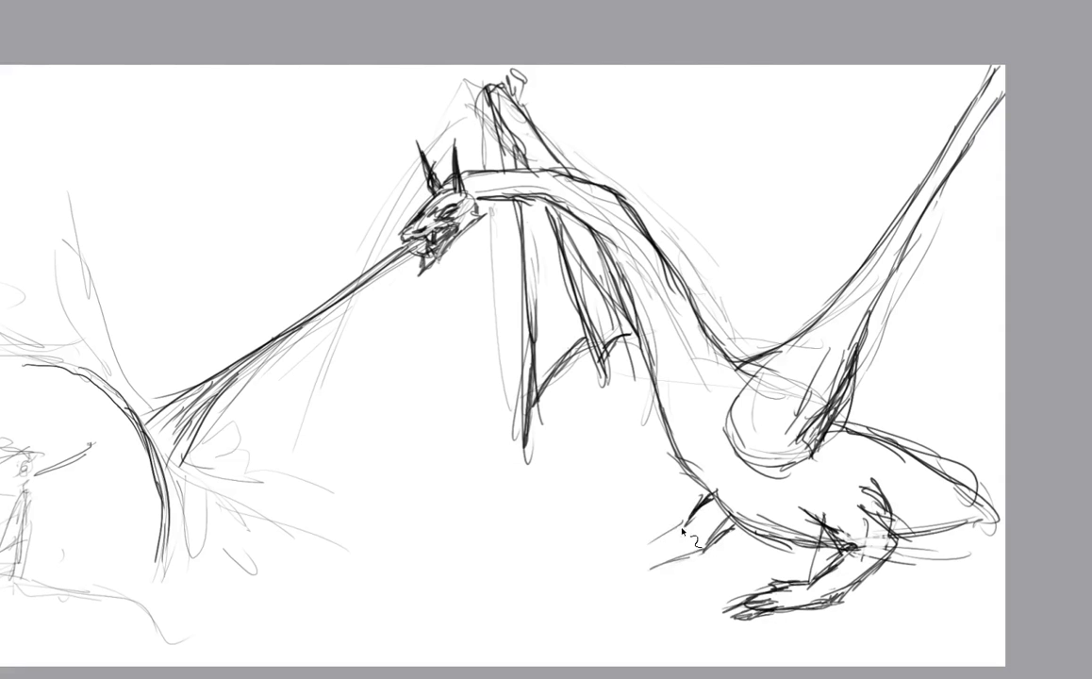
mouse_move(717, 493)
mouse_down()
mouse_move(629, 559)
mouse_move(572, 579)
mouse_move(632, 587)
mouse_move(665, 568)
mouse_up()
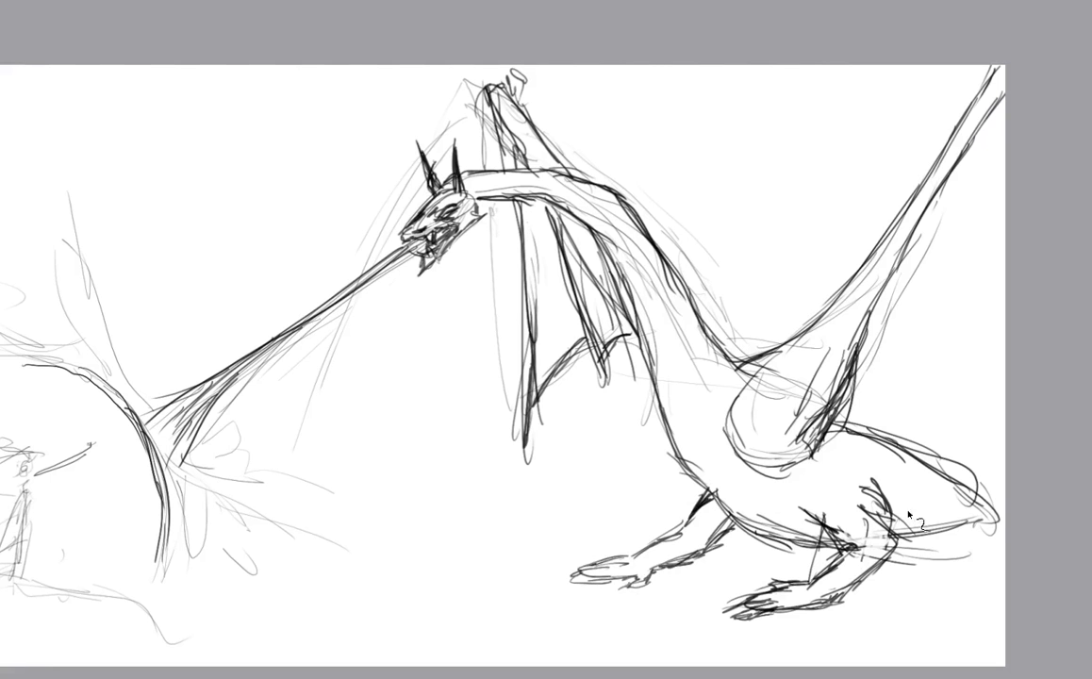
Shape the near leg's thigh with heavier strokes and sharpen the toes of both feet into pointed claws.
scroll(689, 436, down, 1)
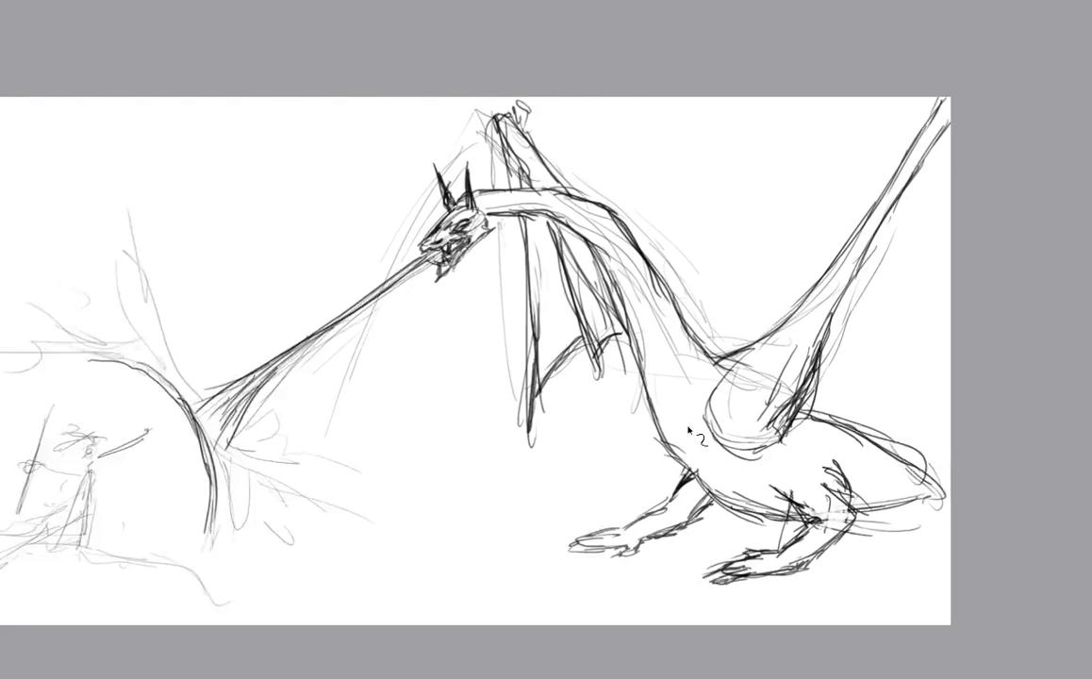
scroll(671, 452, down, 1)
drag(607, 530, 623, 483)
scroll(678, 433, up, 1)
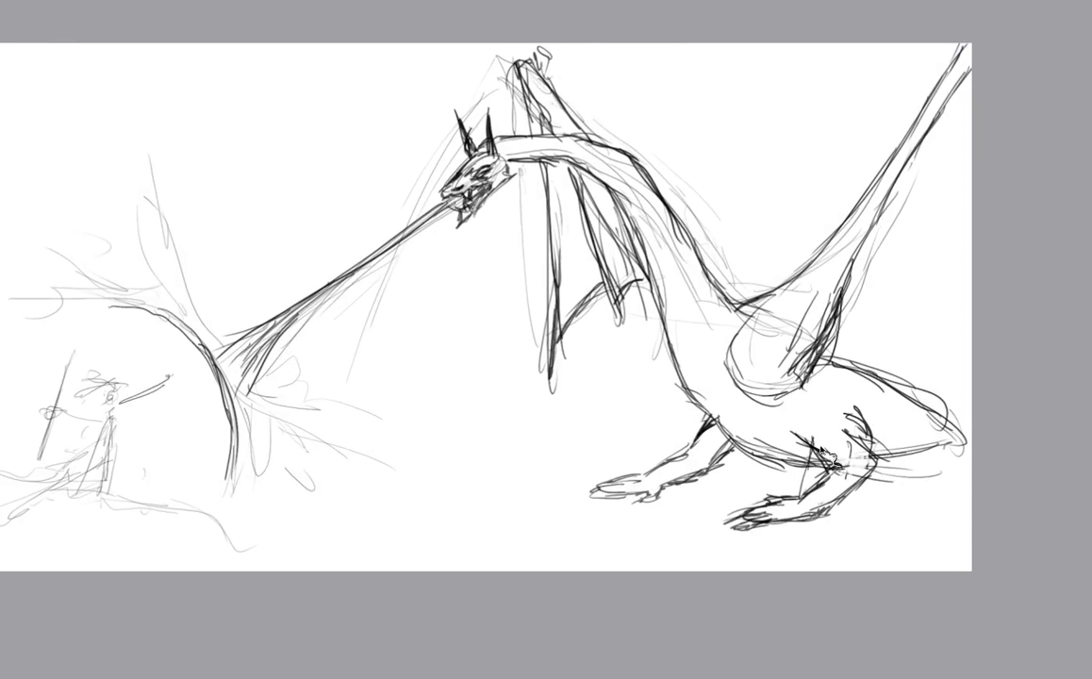
mouse_move(842, 391)
mouse_down()
mouse_move(868, 426)
mouse_move(858, 399)
mouse_move(869, 475)
mouse_up()
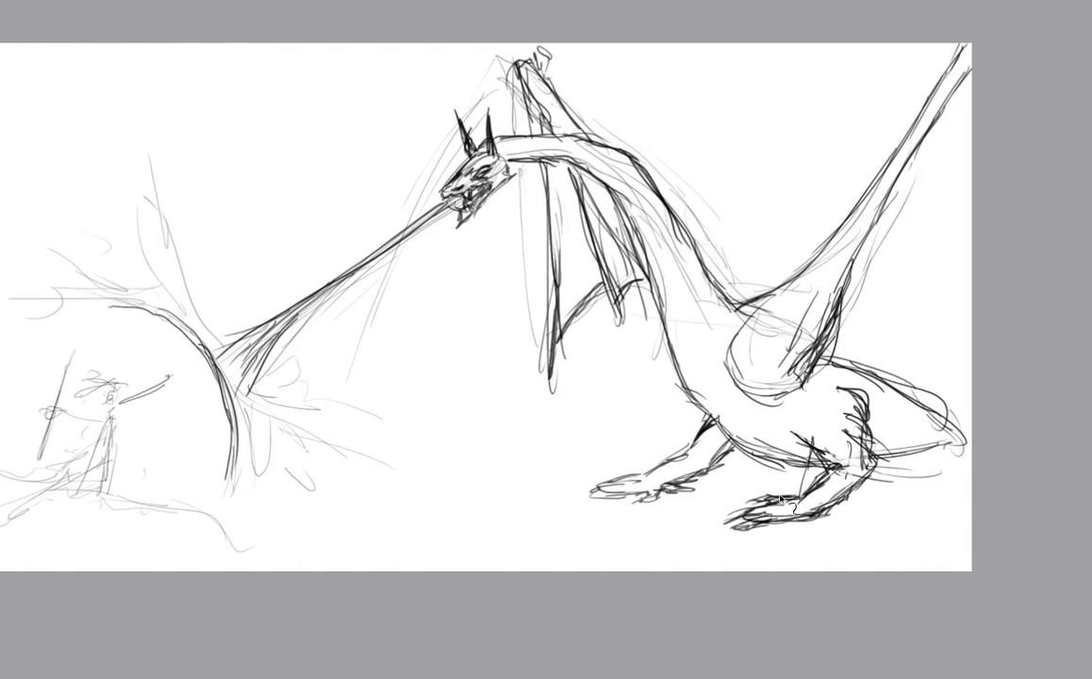
mouse_move(638, 475)
mouse_down()
mouse_move(589, 480)
mouse_move(563, 499)
mouse_up()
mouse_move(565, 498)
mouse_down()
mouse_move(596, 488)
mouse_move(581, 499)
mouse_move(610, 487)
mouse_move(655, 494)
mouse_move(593, 512)
mouse_move(651, 495)
mouse_up()
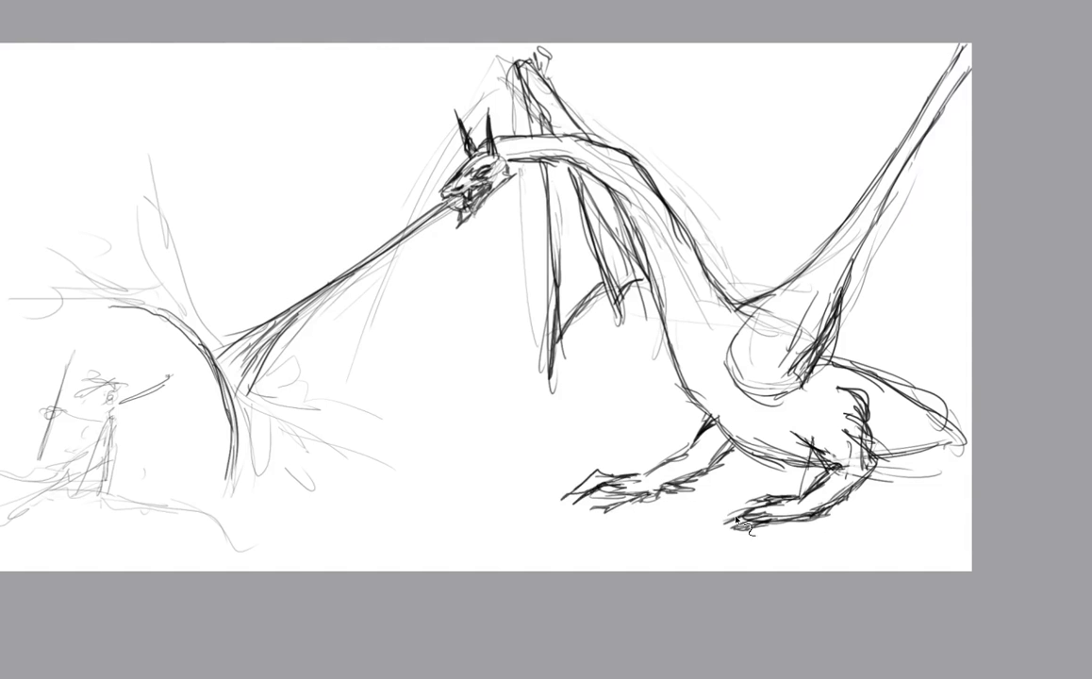
mouse_move(744, 510)
mouse_down()
mouse_move(706, 537)
mouse_move(735, 504)
mouse_move(754, 529)
mouse_move(732, 538)
mouse_move(741, 547)
mouse_up()
drag(668, 501, 691, 479)
drag(699, 473, 676, 486)
Reinforce the belly line behind the near leg, and darken the far wing's foremost hanging finger beneath the head.
scroll(500, 363, down, 2)
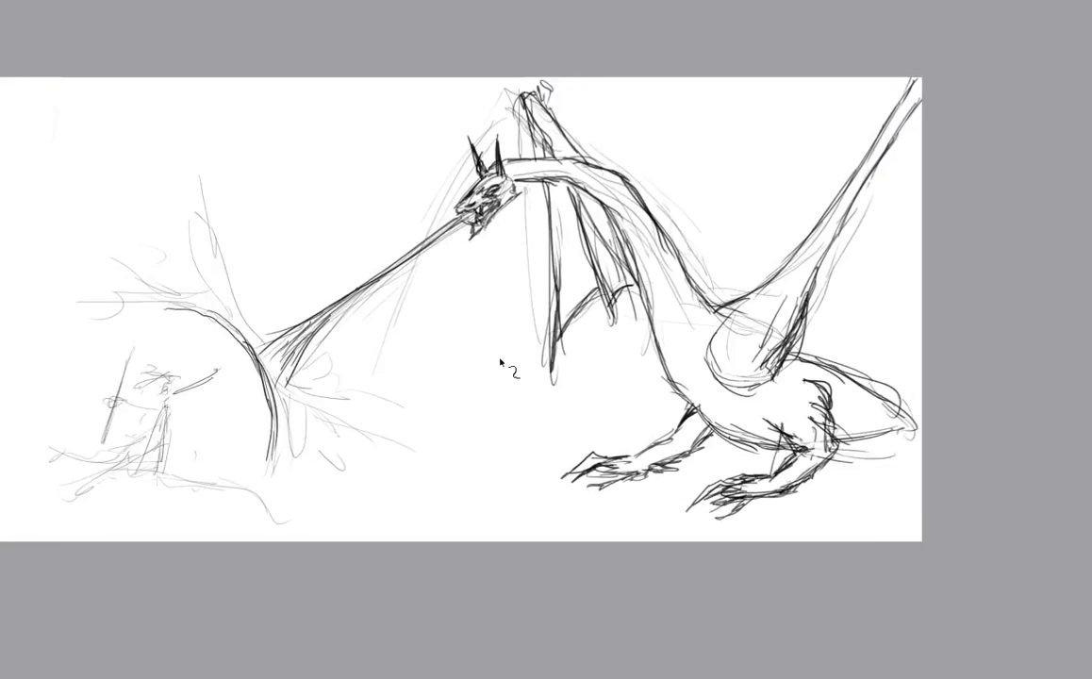
drag(488, 439, 602, 485)
drag(801, 457, 598, 491)
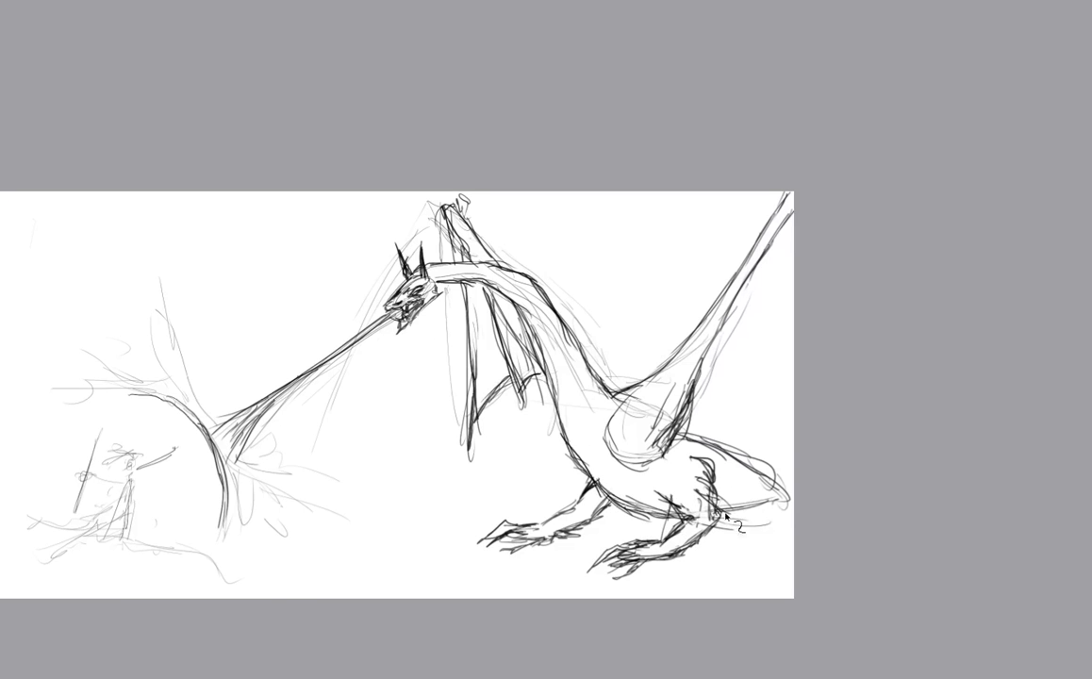
drag(725, 514, 765, 518)
drag(404, 304, 559, 295)
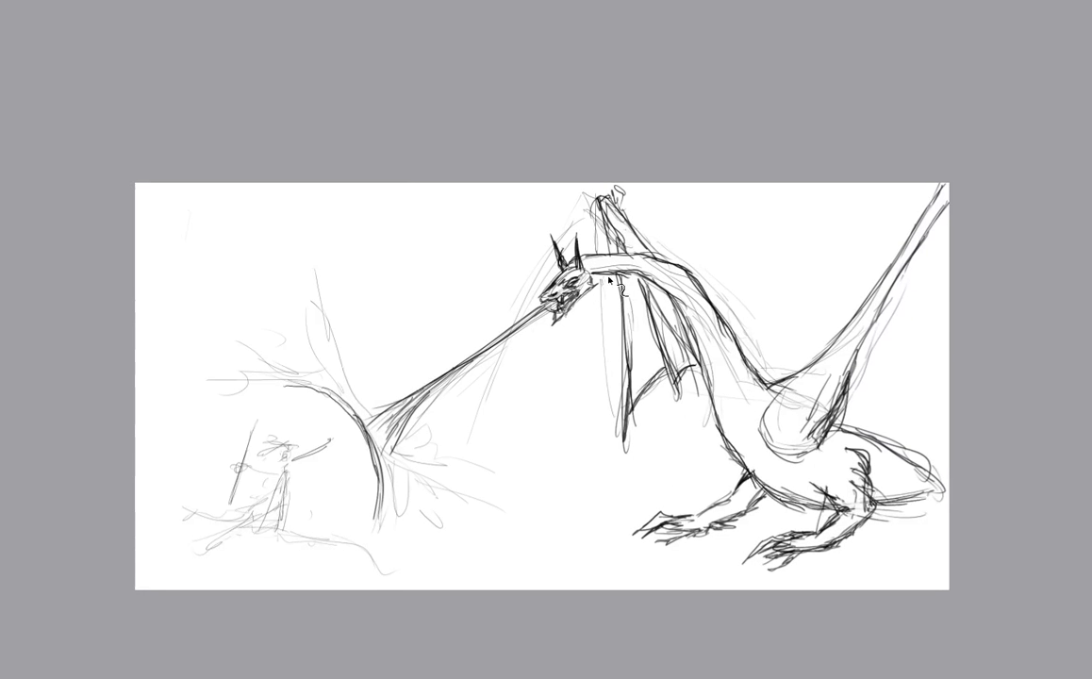
drag(609, 277, 613, 406)
drag(613, 305, 608, 427)
drag(616, 356, 619, 436)
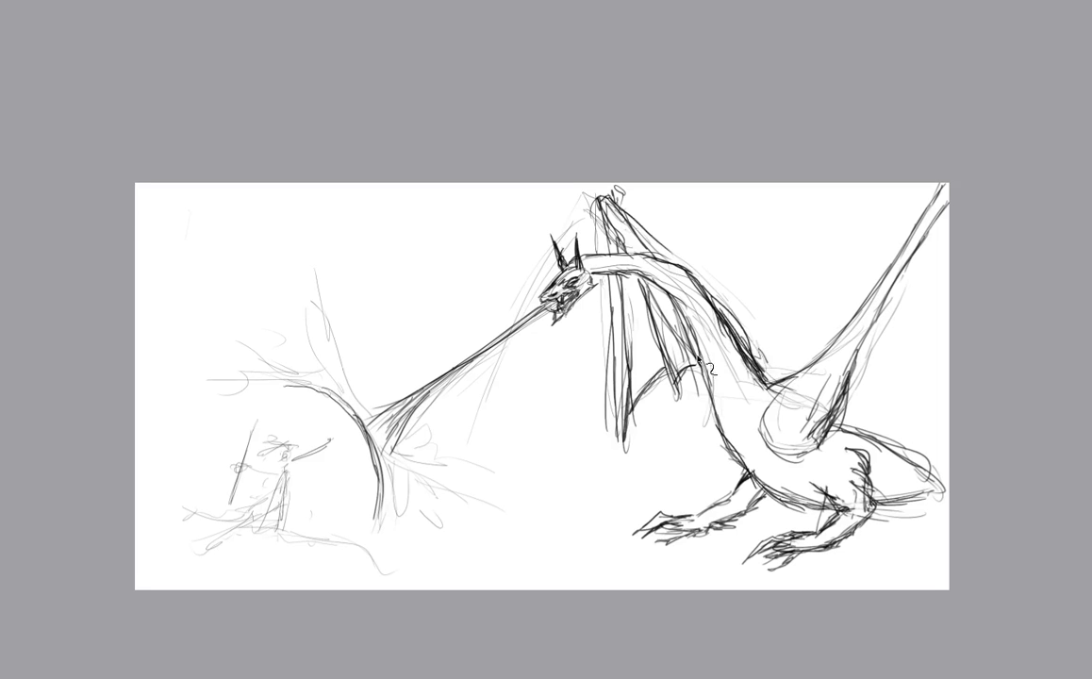
Sketch the far wing's membrane from its top joint along the neck's back to the shoulder, and touch up the back and chest.
drag(733, 317, 766, 351)
drag(612, 195, 684, 239)
mouse_move(630, 208)
mouse_down()
mouse_move(692, 274)
mouse_move(686, 267)
mouse_up()
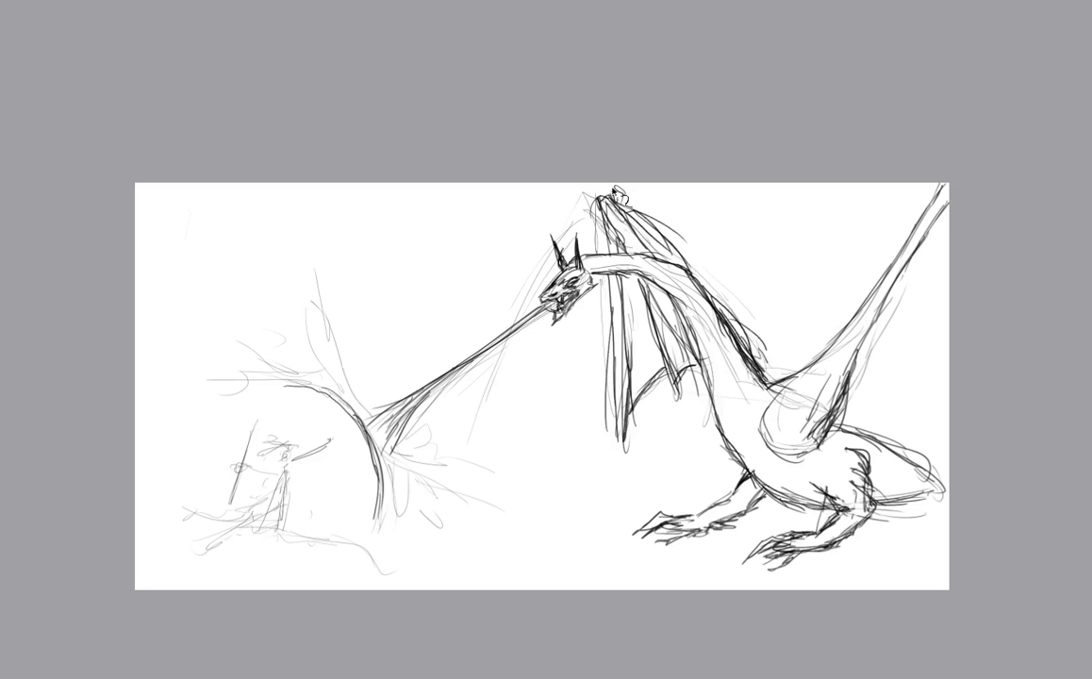
drag(734, 321, 770, 383)
drag(701, 274, 743, 302)
drag(742, 302, 765, 330)
drag(765, 330, 768, 375)
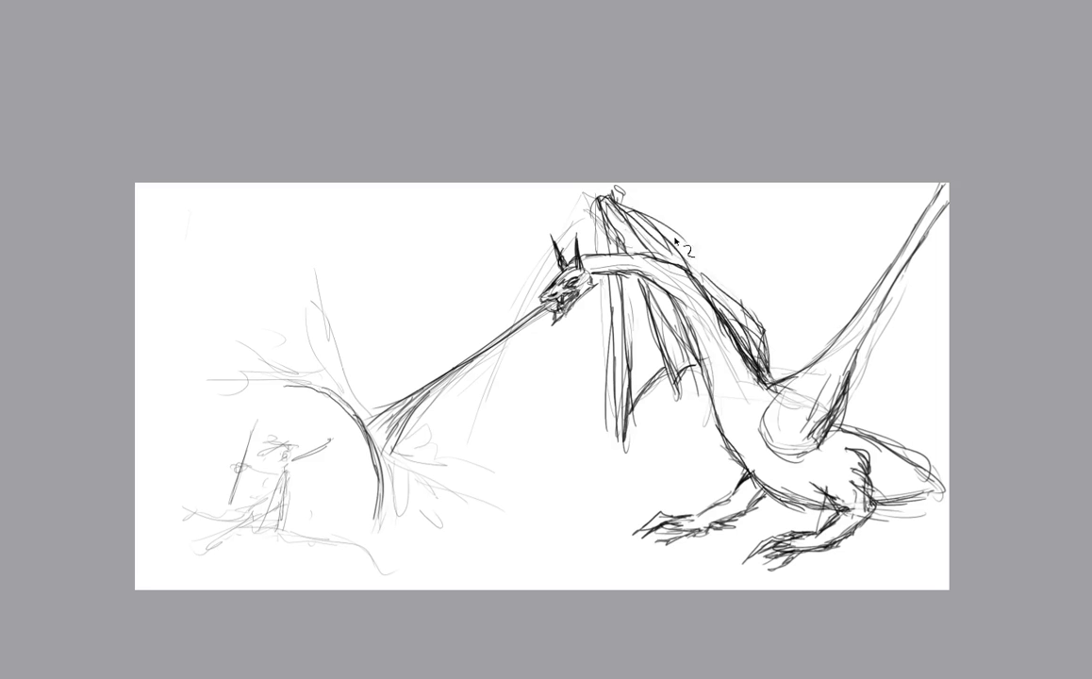
mouse_move(658, 236)
mouse_down()
mouse_move(738, 297)
mouse_move(762, 345)
mouse_up()
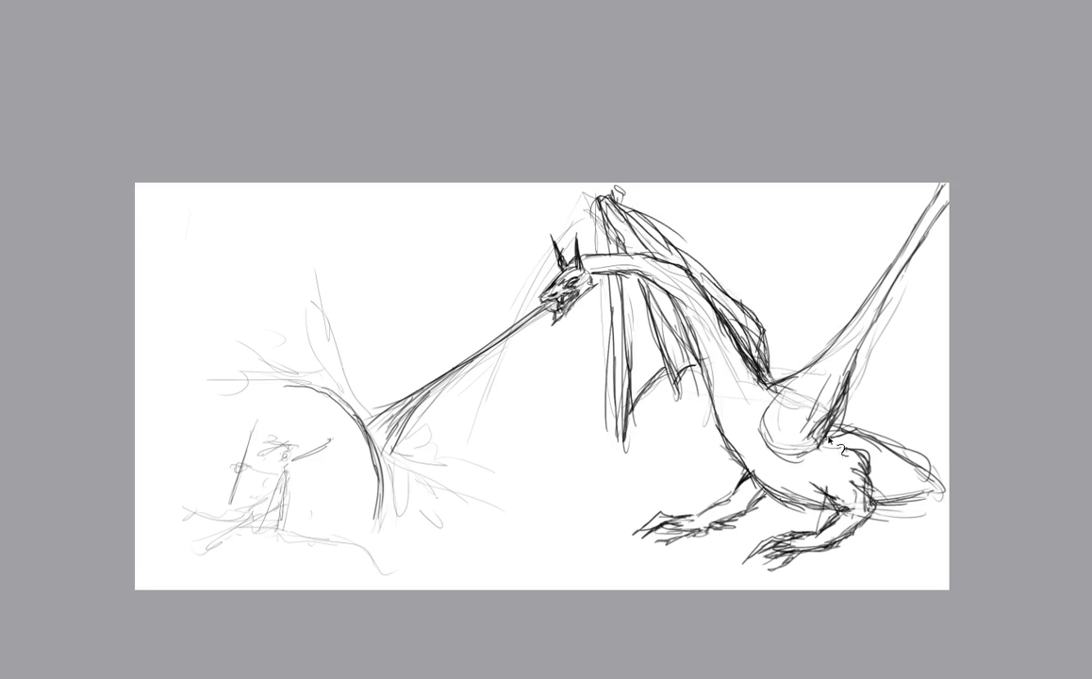
drag(837, 429, 889, 452)
drag(717, 426, 748, 470)
Draw the breath splashing upward and downward off the arc, with curling puffs along the ground, and darken the arc's outline.
drag(354, 401, 380, 407)
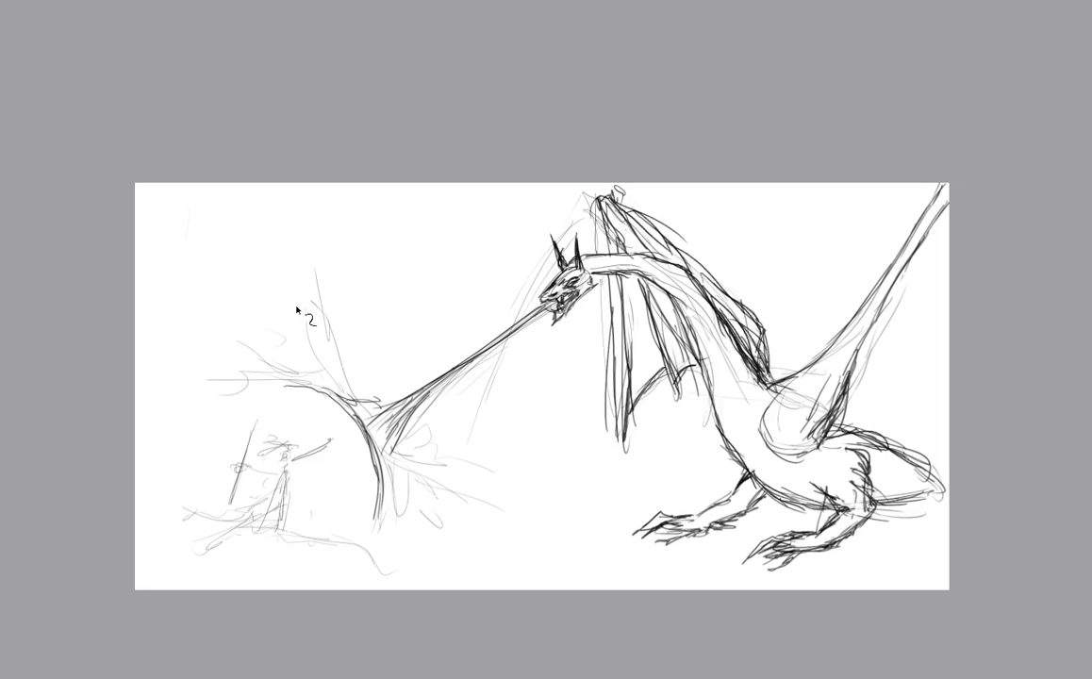
mouse_move(305, 283)
mouse_down()
mouse_move(336, 362)
mouse_move(314, 351)
mouse_move(308, 362)
mouse_up()
drag(403, 447, 463, 493)
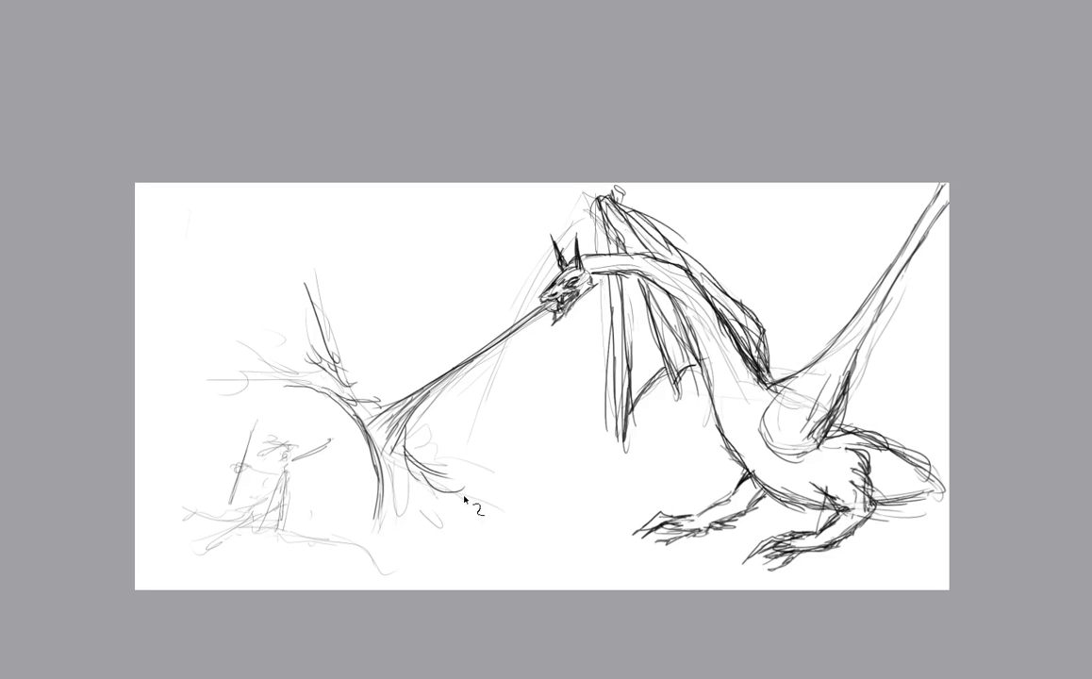
drag(382, 460, 384, 511)
drag(392, 469, 389, 510)
drag(386, 455, 392, 526)
drag(380, 521, 410, 538)
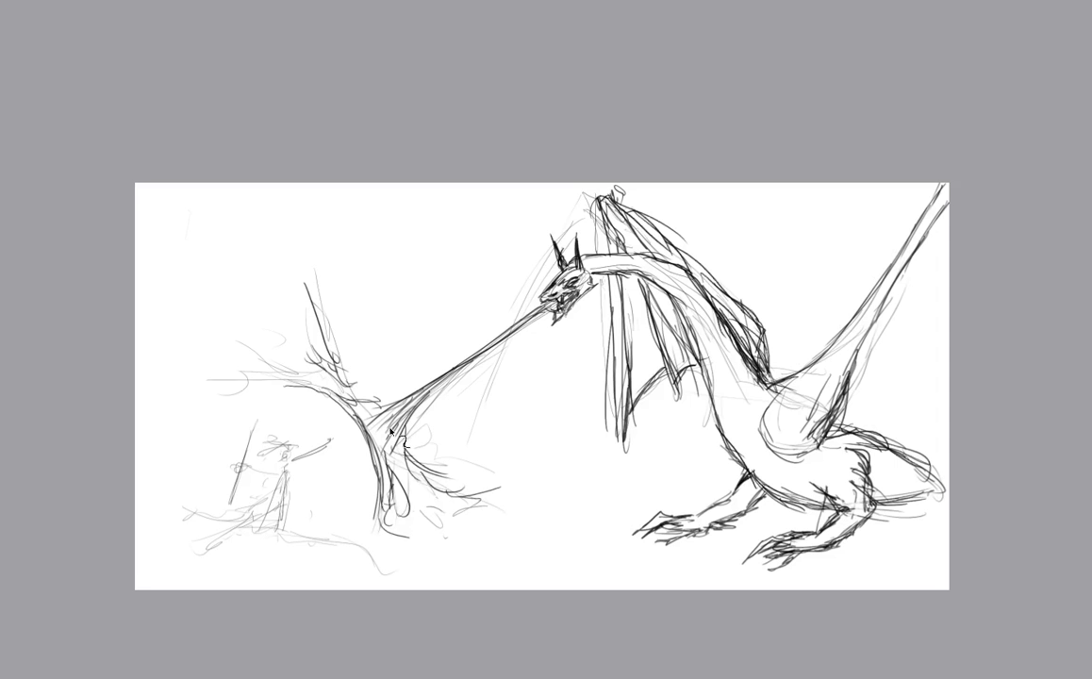
mouse_move(259, 385)
mouse_down()
mouse_move(308, 386)
mouse_move(353, 420)
mouse_move(383, 472)
mouse_move(383, 569)
mouse_move(469, 526)
mouse_up()
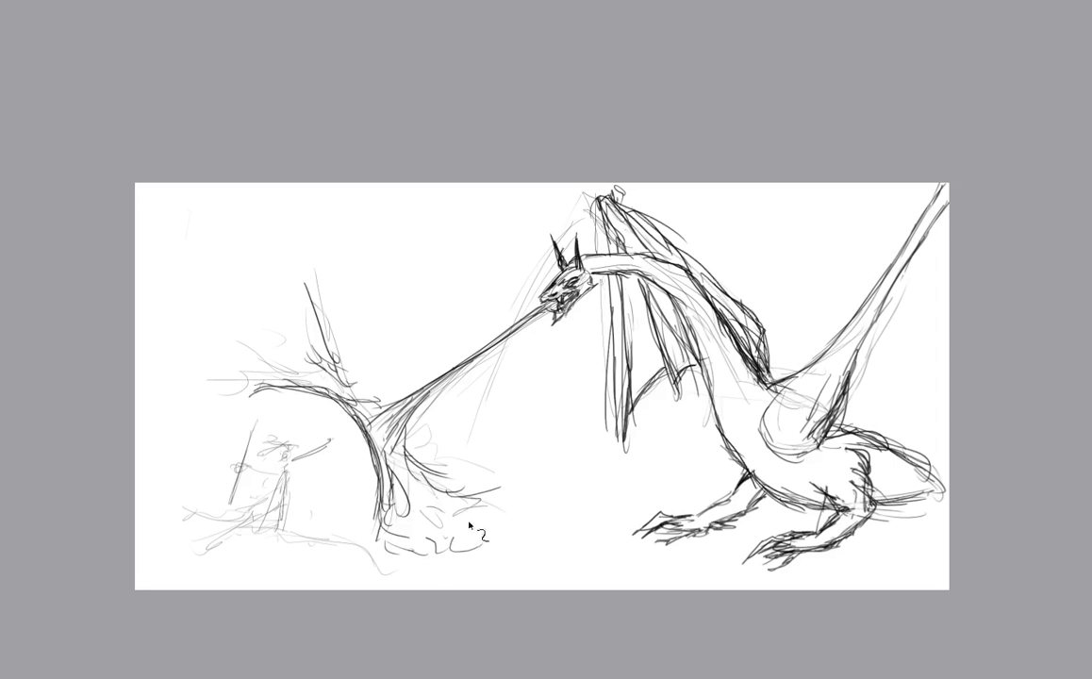
Add lines radiating outward from the breath's impact point, and thicken the arc's lower edge with extra strokes.
mouse_move(271, 351)
mouse_down()
mouse_move(333, 386)
mouse_move(380, 324)
mouse_up()
drag(377, 411, 394, 370)
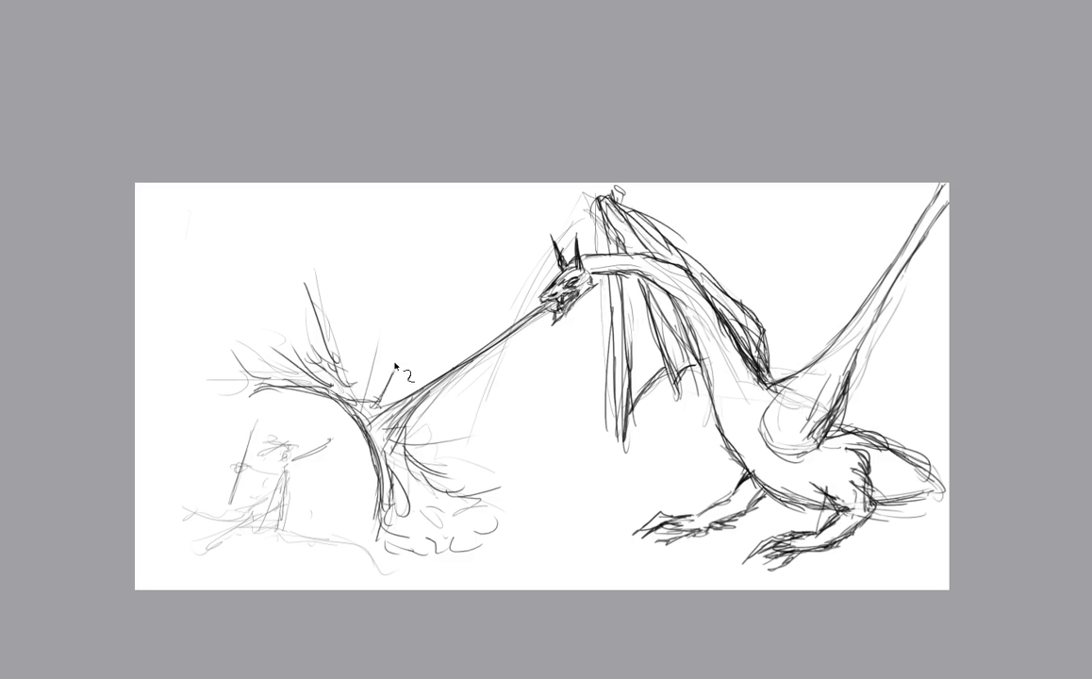
drag(384, 426, 465, 426)
mouse_move(362, 434)
mouse_down()
mouse_move(330, 440)
mouse_move(376, 501)
mouse_move(363, 513)
mouse_up()
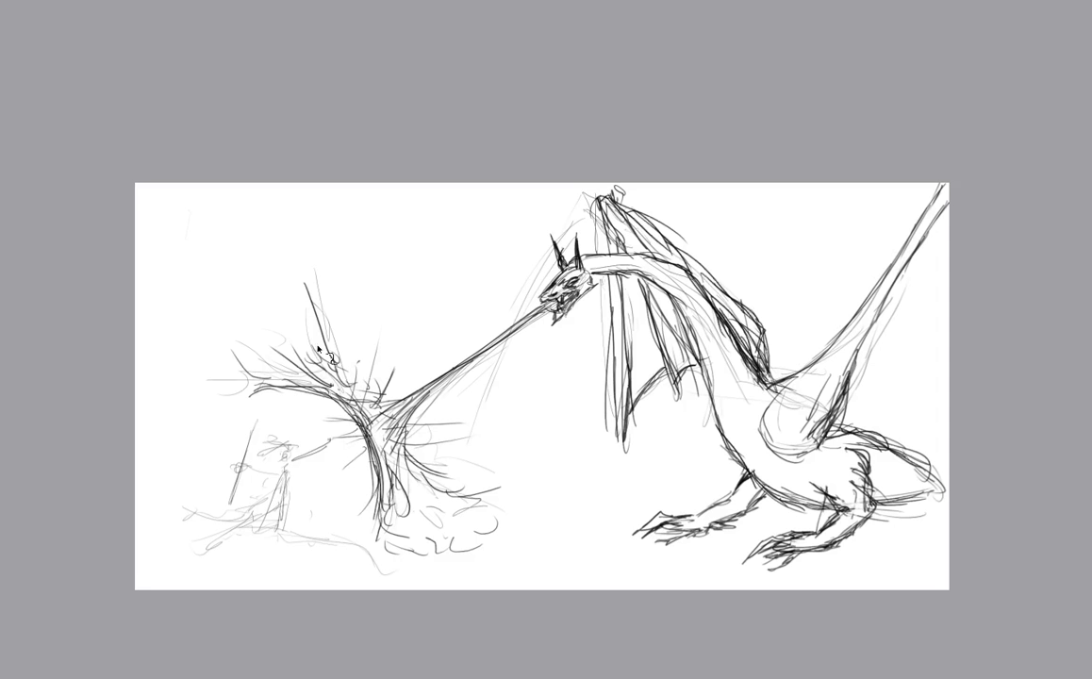
Add small smoke curls and short strokes above the splash and beneath the breath stream.
drag(247, 320, 244, 327)
drag(248, 307, 275, 321)
mouse_move(352, 284)
mouse_down()
mouse_move(345, 304)
mouse_move(378, 256)
mouse_up()
drag(316, 239, 358, 243)
drag(486, 446, 503, 430)
drag(482, 429, 481, 403)
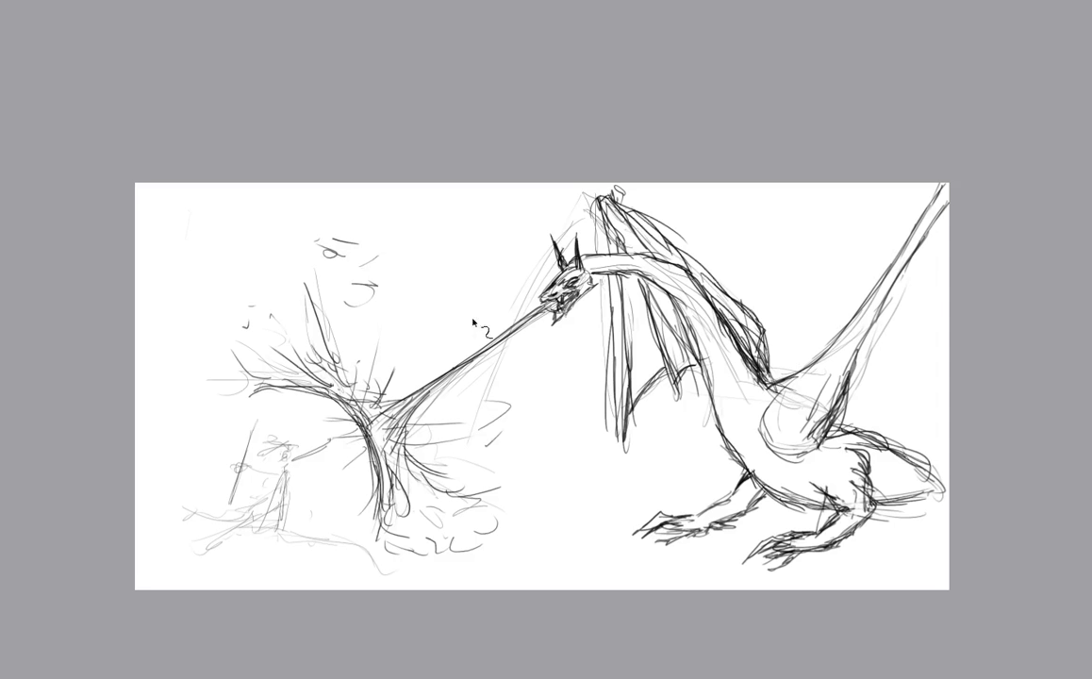
Draw wavy smoke lines rising above the splash and across the background toward the dragon's head.
drag(394, 290, 415, 214)
drag(384, 281, 384, 261)
drag(376, 244, 392, 216)
mouse_move(317, 281)
mouse_down()
mouse_move(295, 255)
mouse_move(310, 213)
mouse_up()
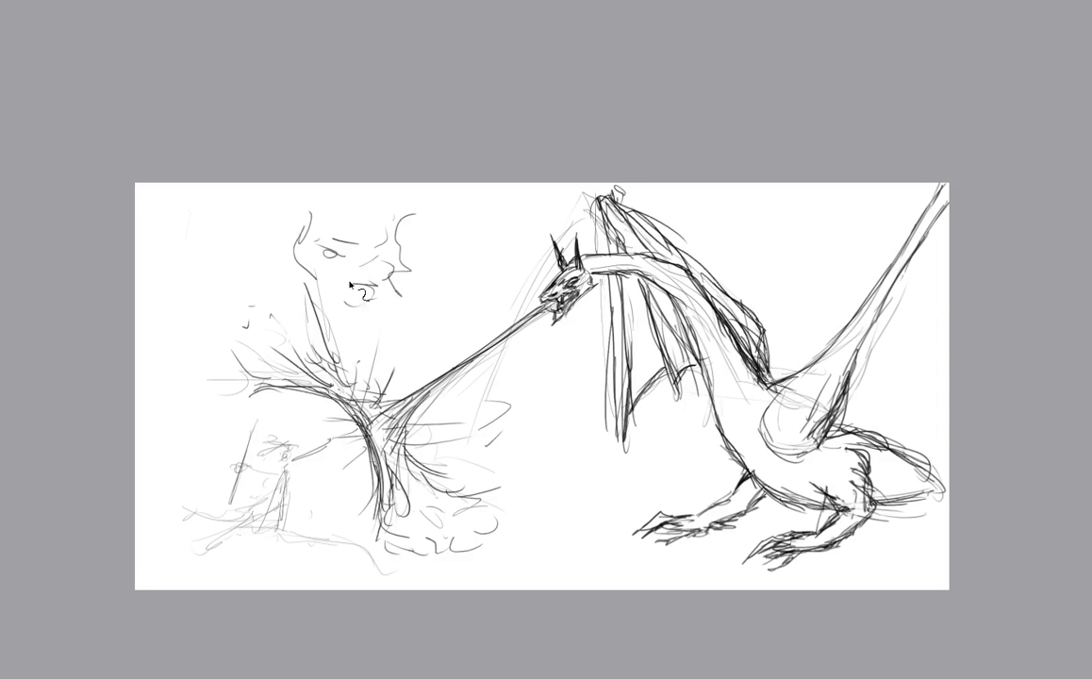
drag(281, 287, 274, 246)
mouse_move(494, 325)
mouse_down()
mouse_move(494, 225)
mouse_move(447, 278)
mouse_move(453, 243)
mouse_move(472, 242)
mouse_move(447, 266)
mouse_move(448, 209)
mouse_up()
drag(485, 242, 500, 208)
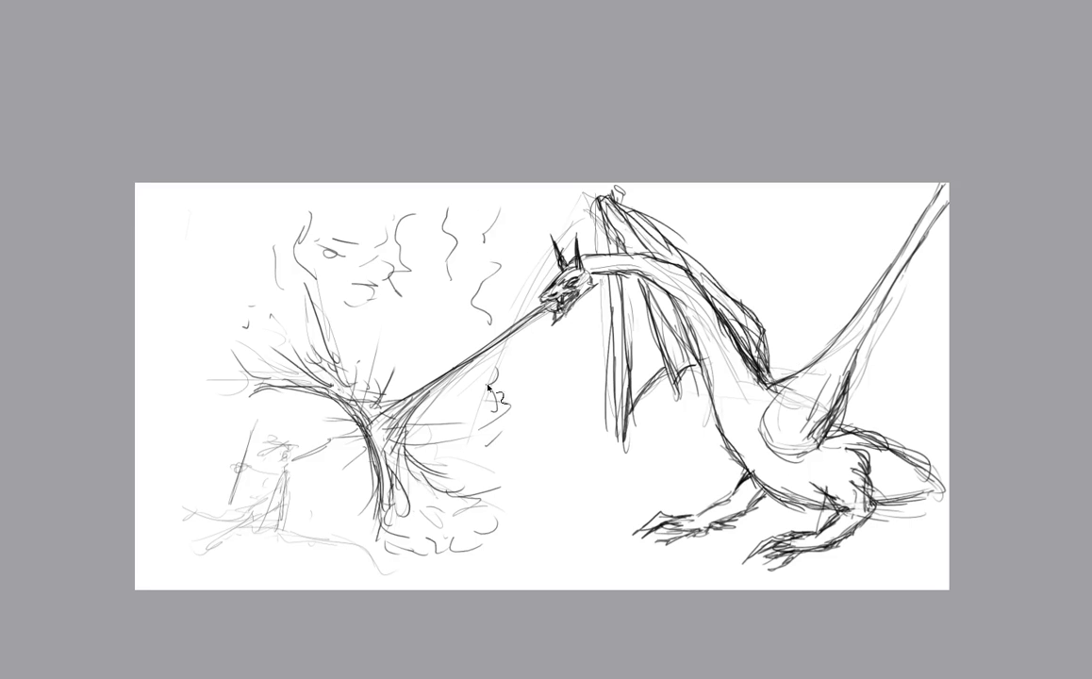
Extend the smoke with more wavy wisps high above the breath and curls drifting toward the dragon's front foot.
drag(441, 249, 425, 196)
drag(503, 496, 526, 446)
drag(536, 447, 547, 424)
drag(549, 413, 557, 413)
drag(543, 366, 541, 347)
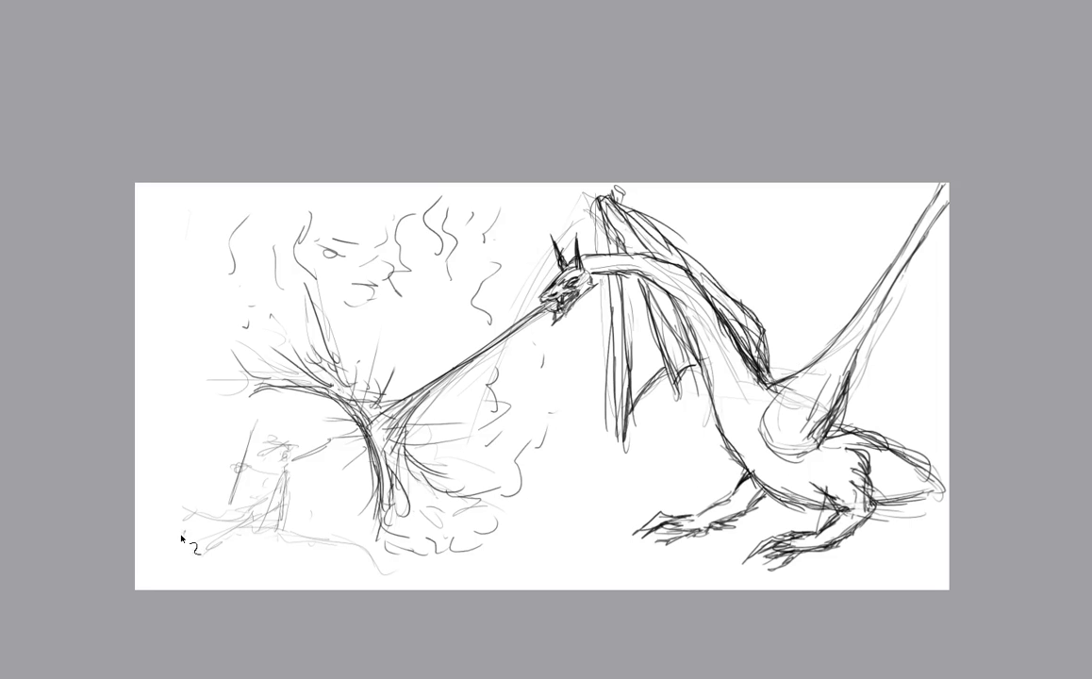
Darken the ground line beneath the small figure and extend its sloping edge past the arc's base.
drag(182, 538, 351, 542)
drag(318, 542, 408, 582)
drag(333, 542, 388, 566)
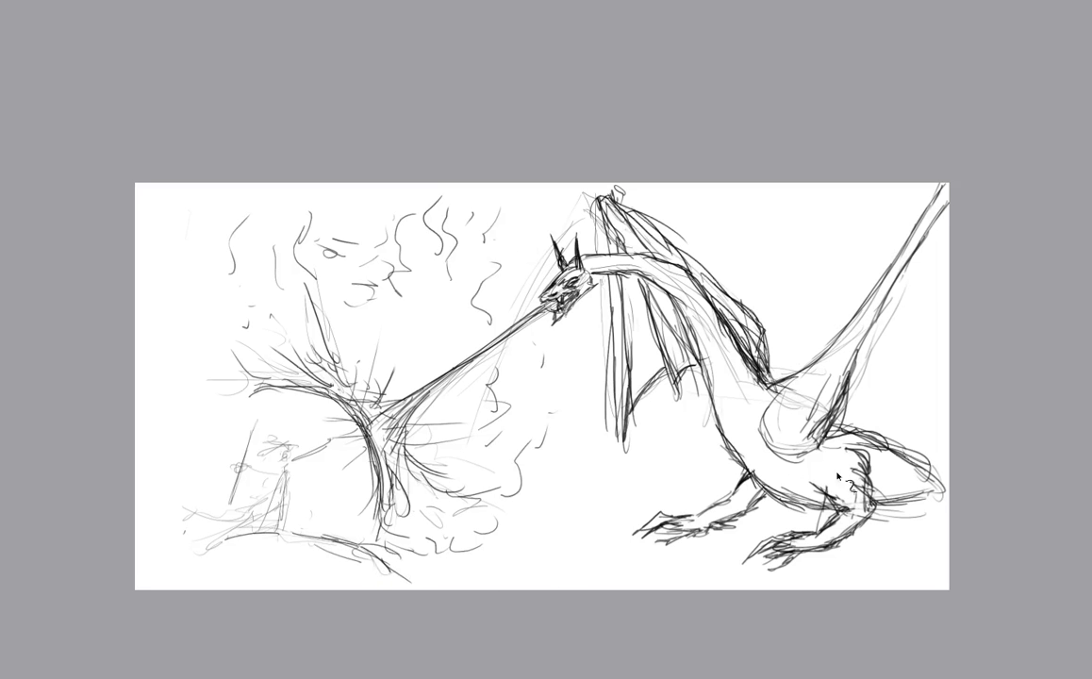
Add roughly horizontal ground lines around the dragon's clawed feet and beneath its tail.
mouse_move(538, 517)
mouse_down()
mouse_move(629, 510)
mouse_move(570, 529)
mouse_up()
drag(673, 544, 547, 539)
drag(648, 562, 706, 557)
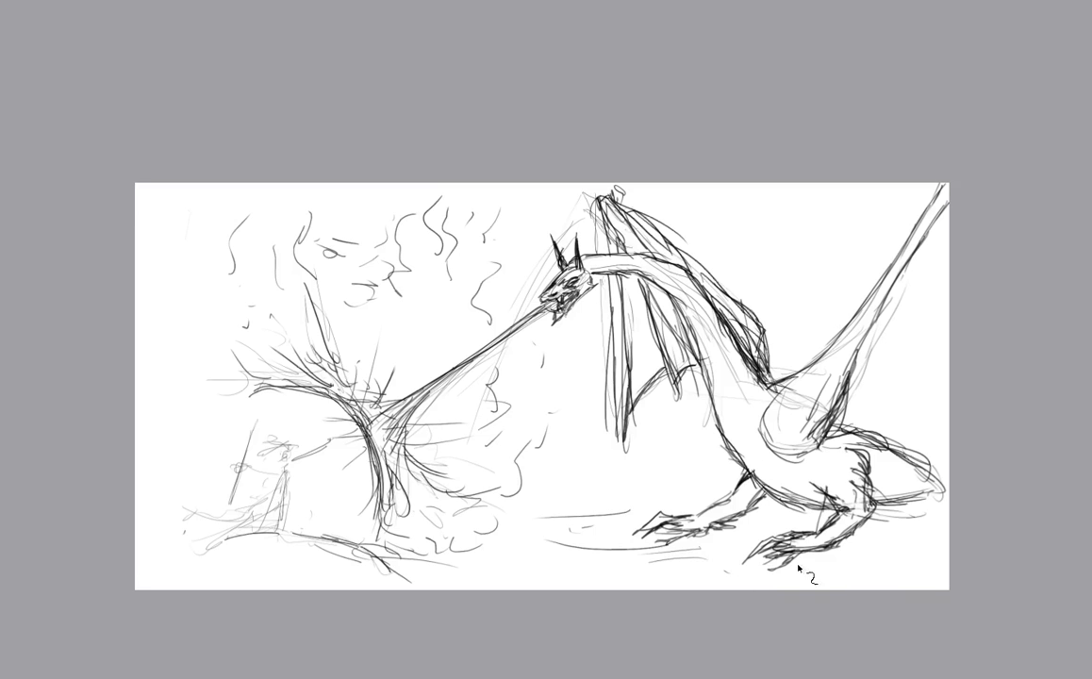
drag(931, 543, 889, 553)
drag(928, 515, 889, 510)
Add horizontal ground lines behind the far foot, and a slanting stroke below the dragon's head.
mouse_move(681, 481)
mouse_down()
mouse_move(595, 485)
mouse_move(648, 470)
mouse_move(585, 475)
mouse_up()
mouse_move(609, 465)
mouse_down()
mouse_move(665, 460)
mouse_move(639, 470)
mouse_up()
drag(598, 464, 639, 460)
drag(564, 342, 554, 395)
Sketch jagged background shapes between the dragon's wings, and reinforce the ground edge at the arc's base.
mouse_move(774, 199)
mouse_down()
mouse_move(811, 279)
mouse_move(853, 296)
mouse_move(891, 207)
mouse_up()
mouse_move(812, 247)
mouse_down()
mouse_move(795, 257)
mouse_move(739, 216)
mouse_move(707, 232)
mouse_move(741, 218)
mouse_move(766, 257)
mouse_move(854, 192)
mouse_up()
mouse_move(894, 213)
mouse_down()
mouse_move(888, 163)
mouse_move(862, 212)
mouse_up()
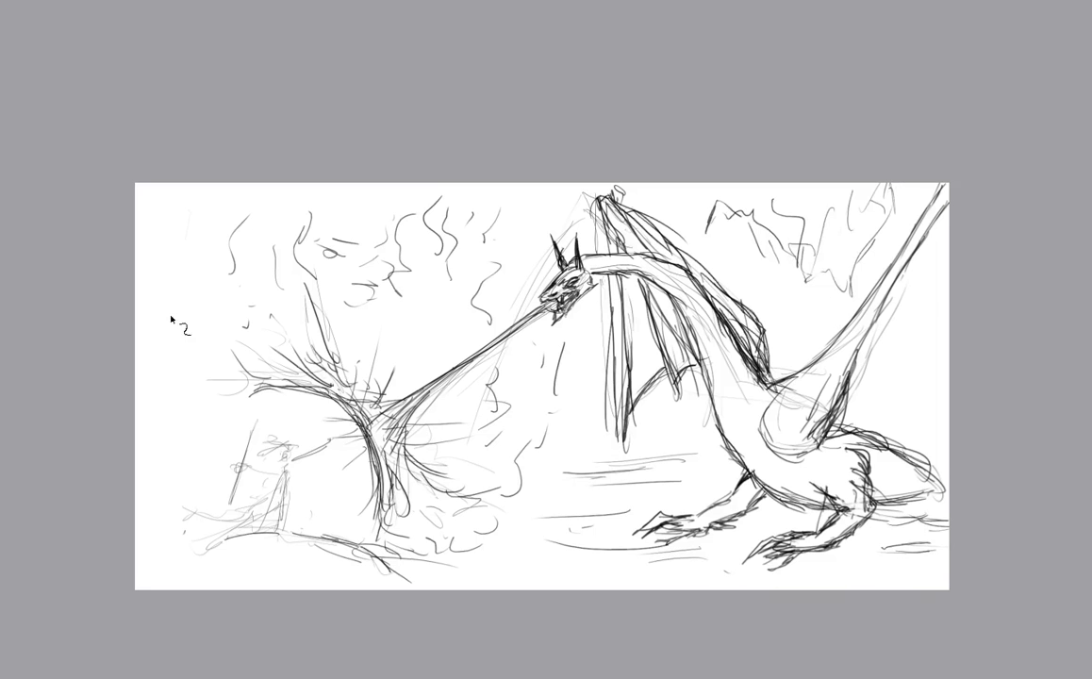
mouse_move(314, 536)
mouse_down()
mouse_move(367, 544)
mouse_move(388, 530)
mouse_move(444, 557)
mouse_up()
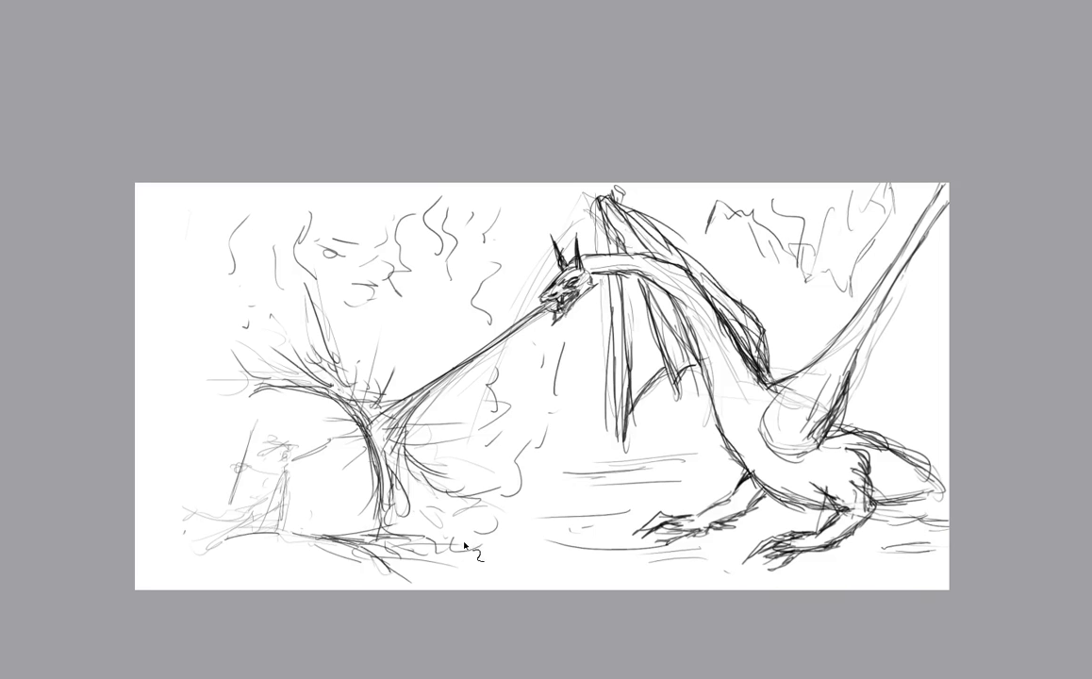
mouse_move(355, 550)
mouse_down()
mouse_move(486, 544)
mouse_move(192, 545)
mouse_up()
Darken the small wizard's pointed hat and outstretched arm, and shade the hair beneath the hat's brim.
key(plus)
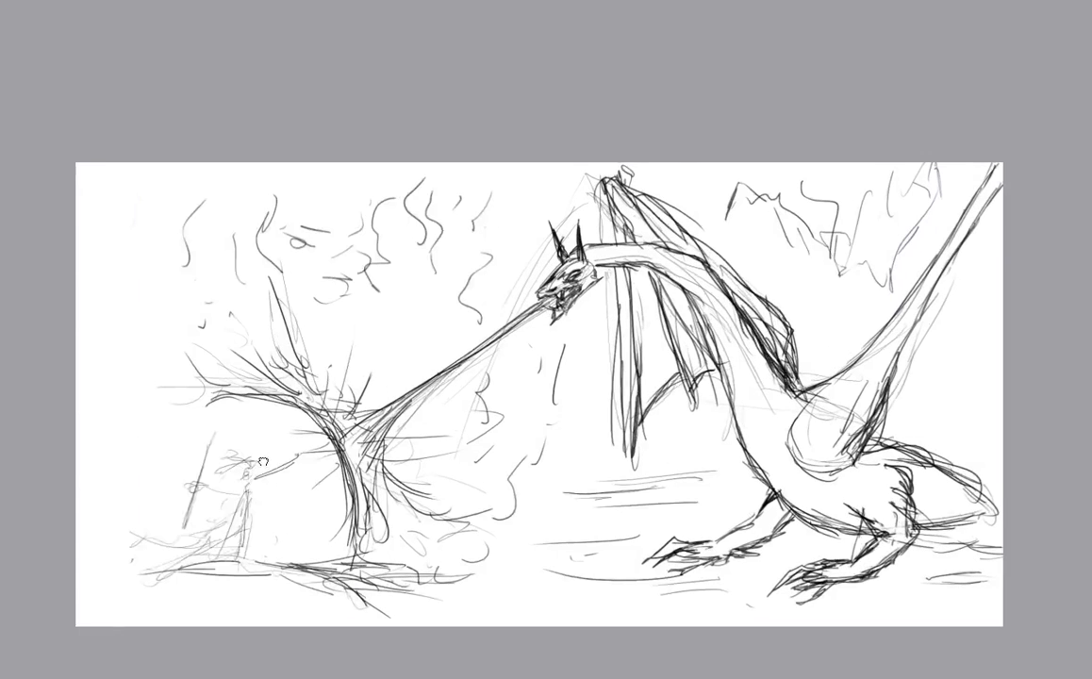
drag(263, 464, 460, 400)
key(plus)
drag(408, 347, 370, 278)
key(plus)
key(plus)
key(plus)
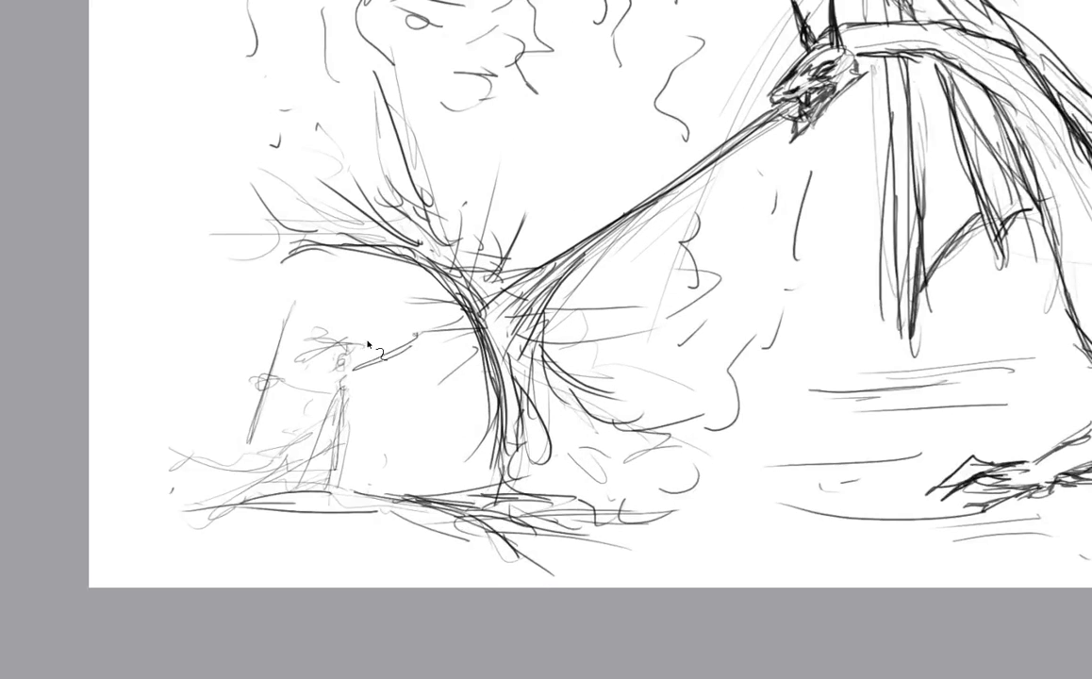
key(plus)
mouse_move(223, 366)
mouse_down()
mouse_move(288, 351)
mouse_move(213, 368)
mouse_move(288, 354)
mouse_move(214, 320)
mouse_move(248, 348)
mouse_move(214, 320)
mouse_move(279, 346)
mouse_move(269, 375)
mouse_move(433, 229)
mouse_move(398, 268)
mouse_move(389, 263)
mouse_move(451, 235)
mouse_up()
drag(421, 283, 437, 250)
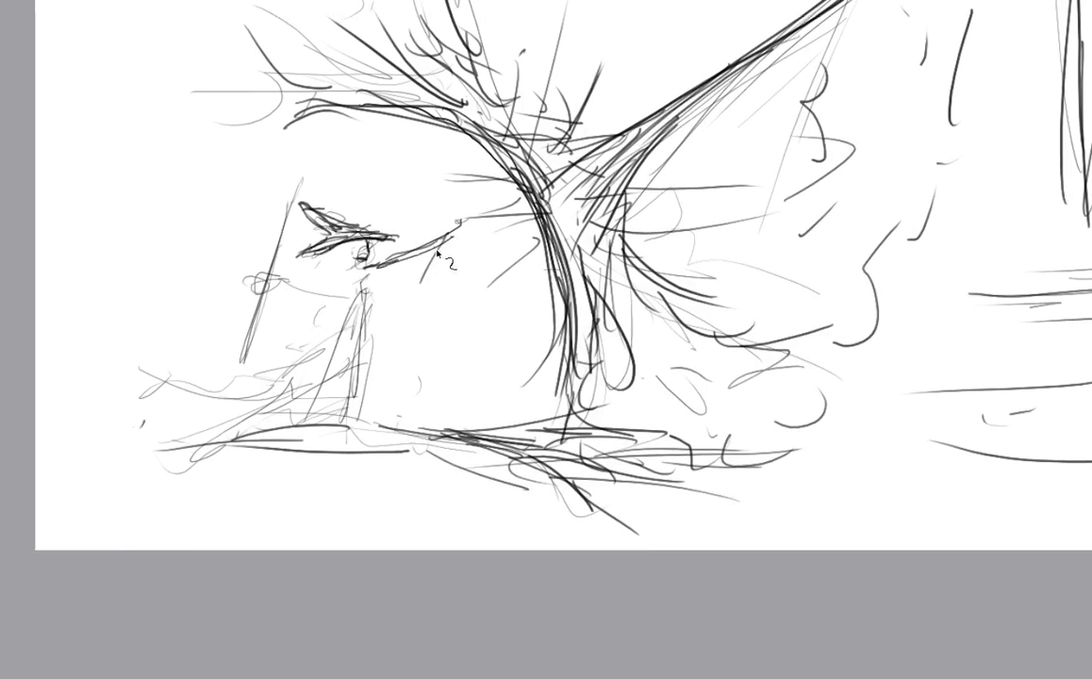
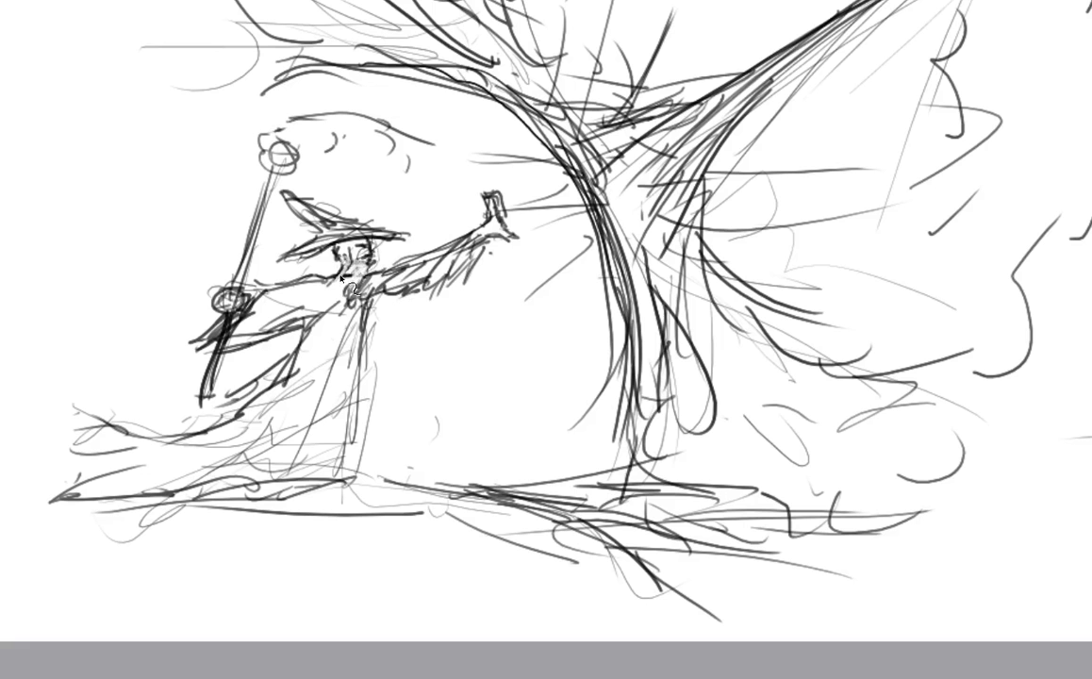
mouse_move(343, 269)
mouse_down()
mouse_move(375, 277)
mouse_move(376, 256)
mouse_move(376, 278)
mouse_move(355, 288)
mouse_move(368, 247)
mouse_move(344, 270)
mouse_move(349, 253)
mouse_move(334, 245)
mouse_move(305, 278)
mouse_move(322, 261)
mouse_move(297, 265)
mouse_move(375, 256)
mouse_move(368, 241)
mouse_move(333, 247)
mouse_move(349, 244)
mouse_move(311, 271)
mouse_move(336, 253)
mouse_move(333, 268)
mouse_move(346, 271)
mouse_move(315, 257)
mouse_move(293, 278)
mouse_move(333, 271)
mouse_move(371, 248)
mouse_up()
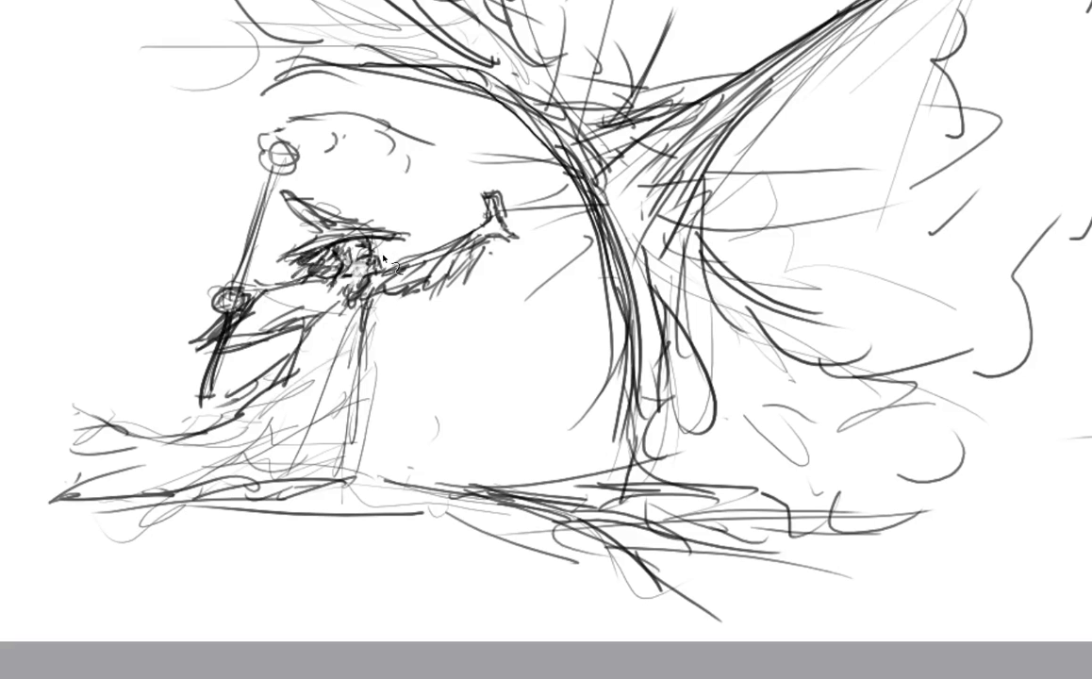
Examine the whole composition, comparing the wizard with the arc, the breath and the dragon.
scroll(383, 256, down, 5)
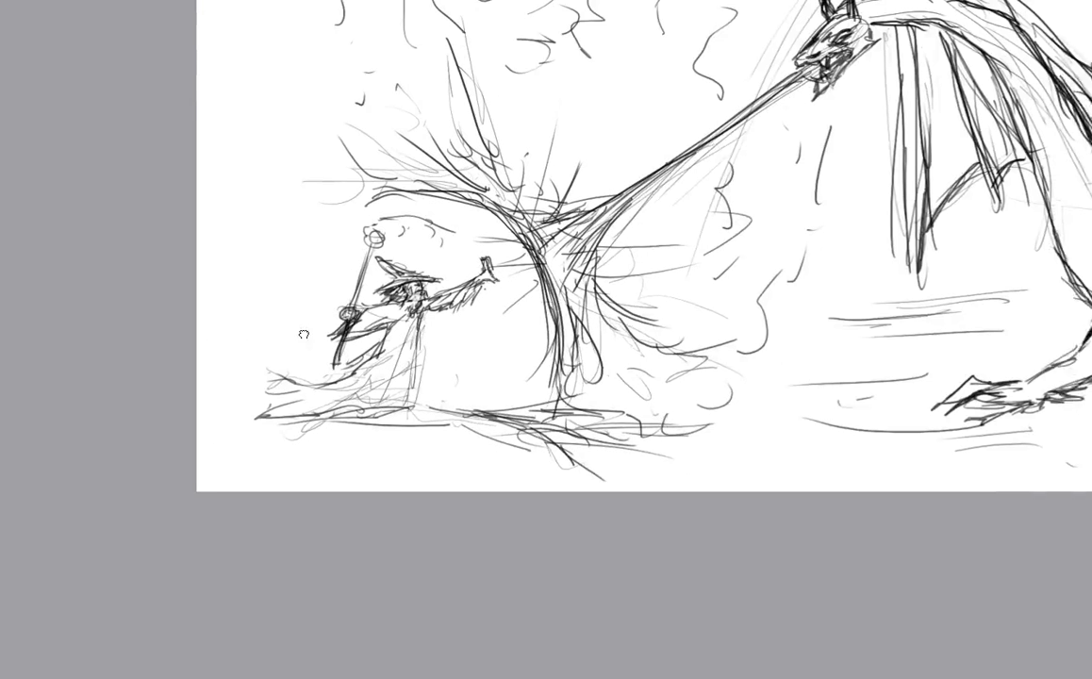
drag(304, 334, 199, 367)
drag(527, 270, 365, 323)
drag(264, 373, 382, 326)
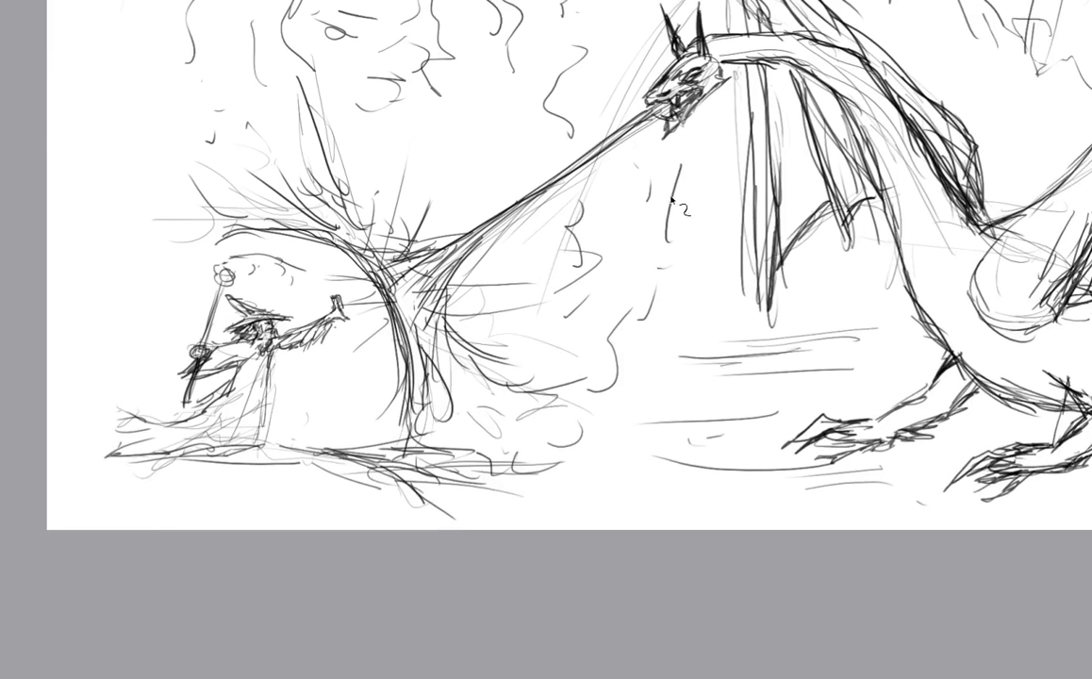
drag(676, 251, 567, 310)
scroll(567, 310, down, 2)
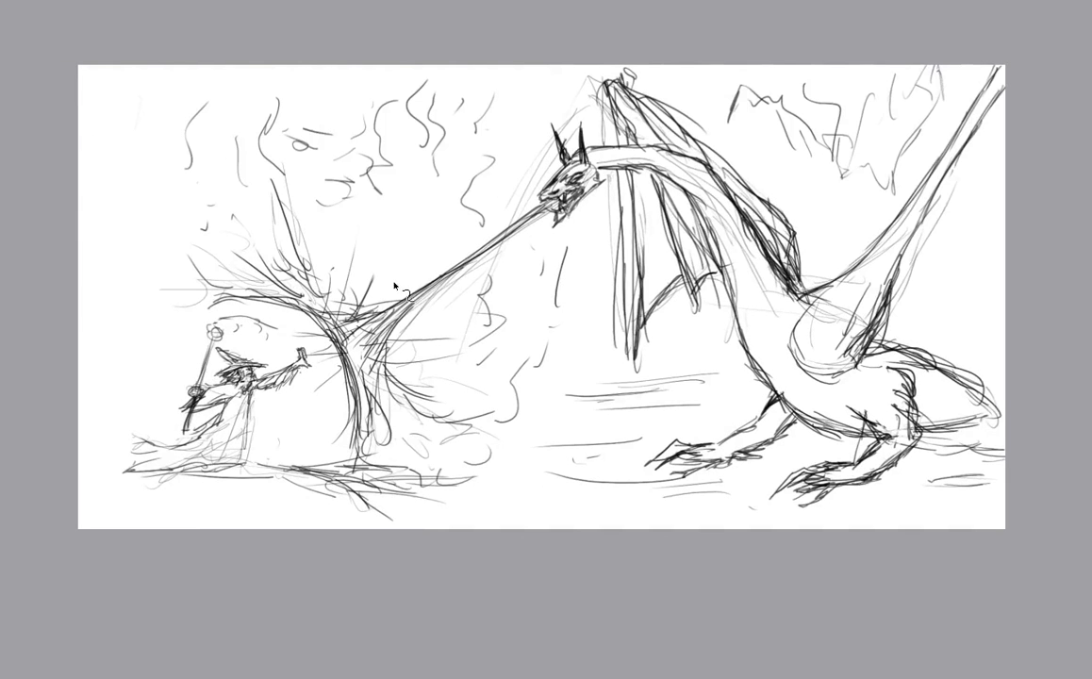
drag(303, 371, 440, 300)
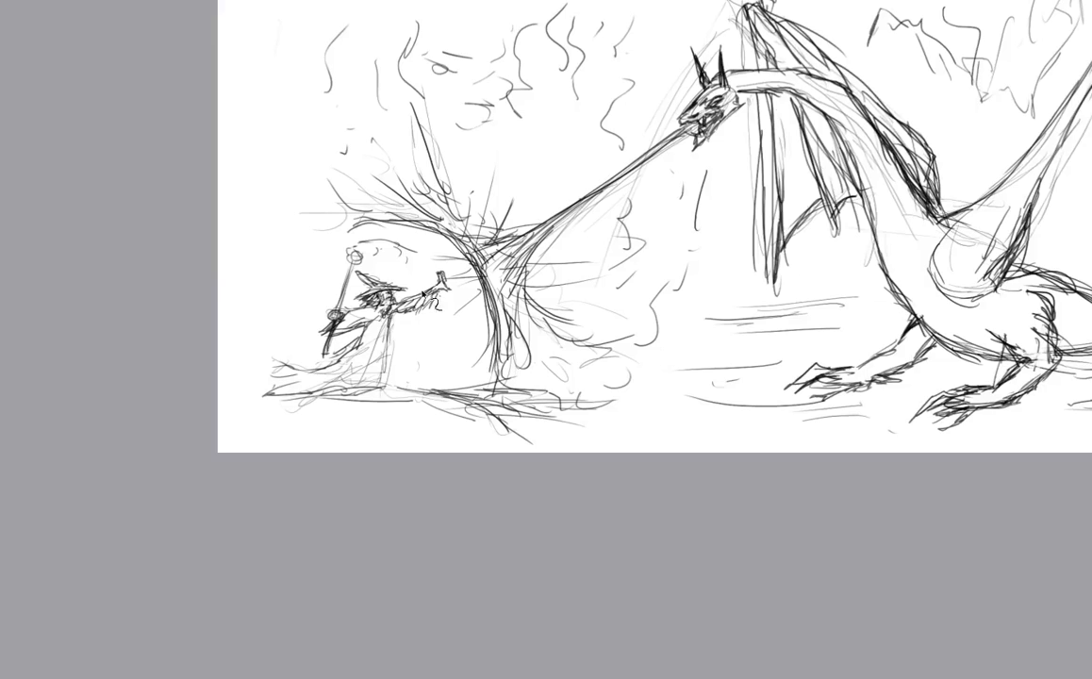
scroll(378, 352, up, 2)
drag(678, 163, 505, 239)
scroll(504, 240, down, 2)
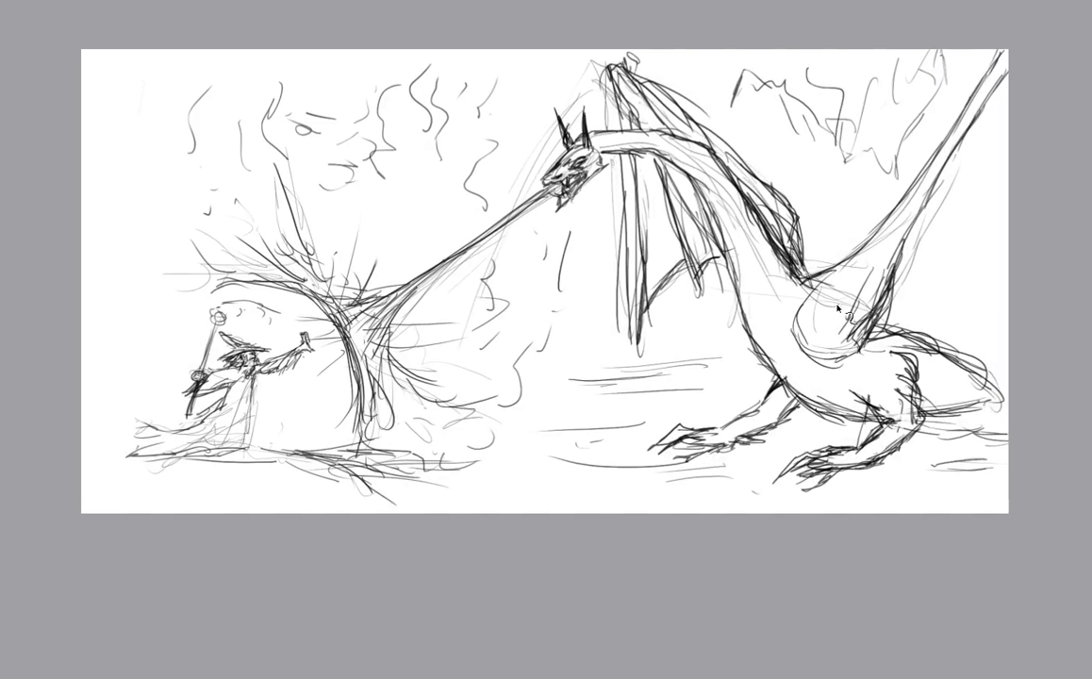
Draw the wizard's robe front down to the ground, and add the front leg and foot with ground strokes.
drag(253, 362, 381, 279)
scroll(379, 308, up, 2)
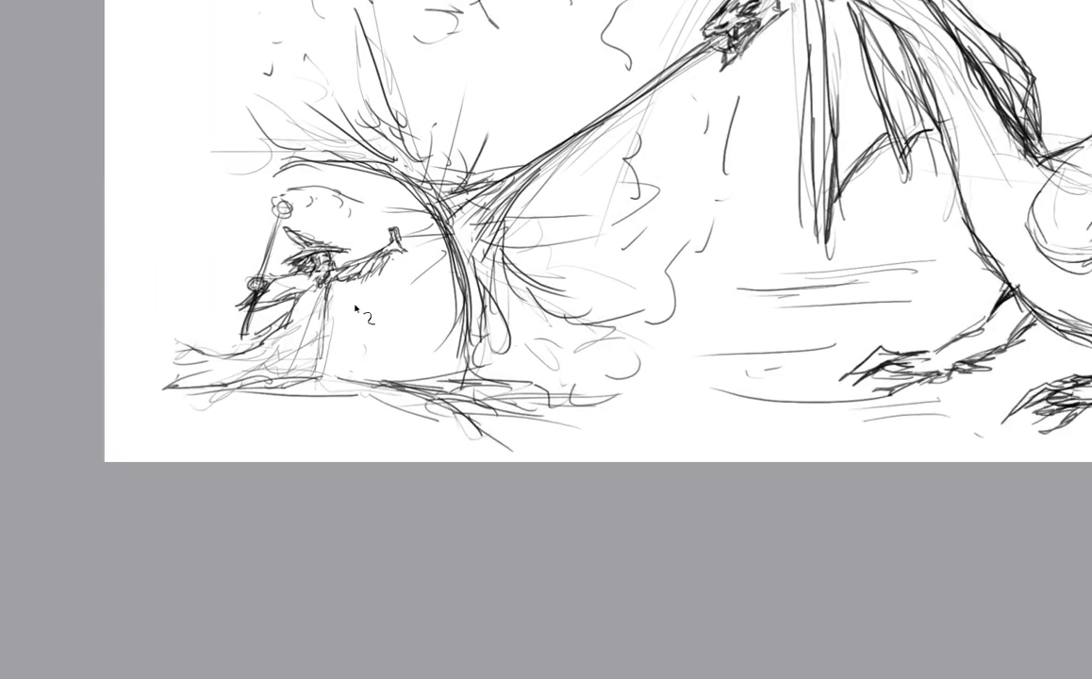
drag(315, 336, 376, 333)
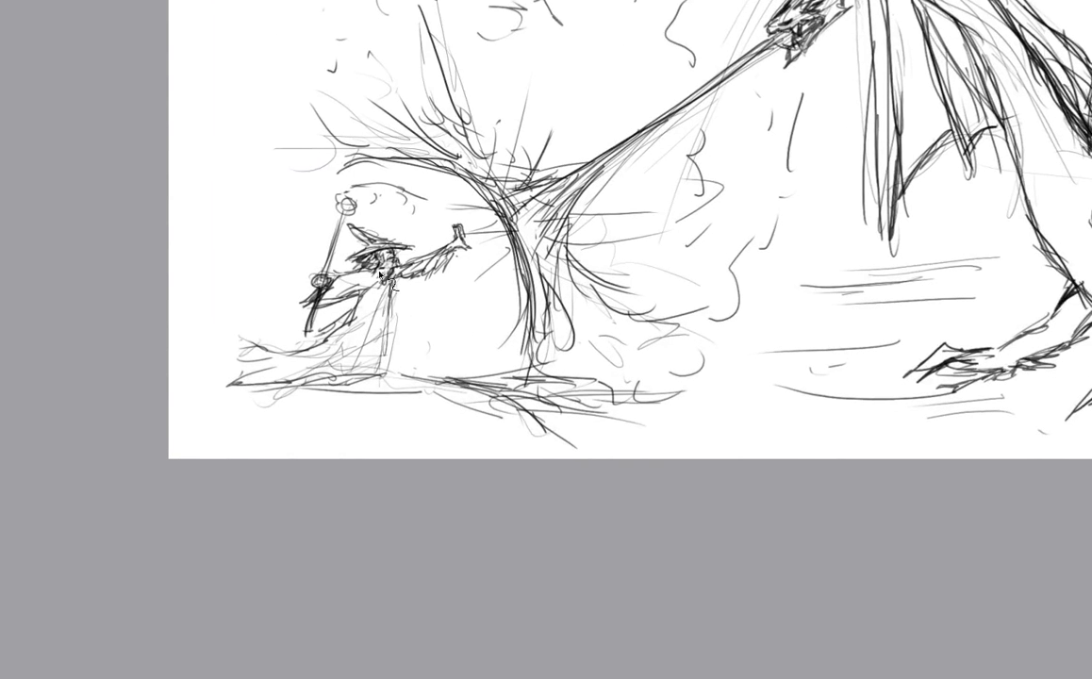
drag(380, 276, 389, 394)
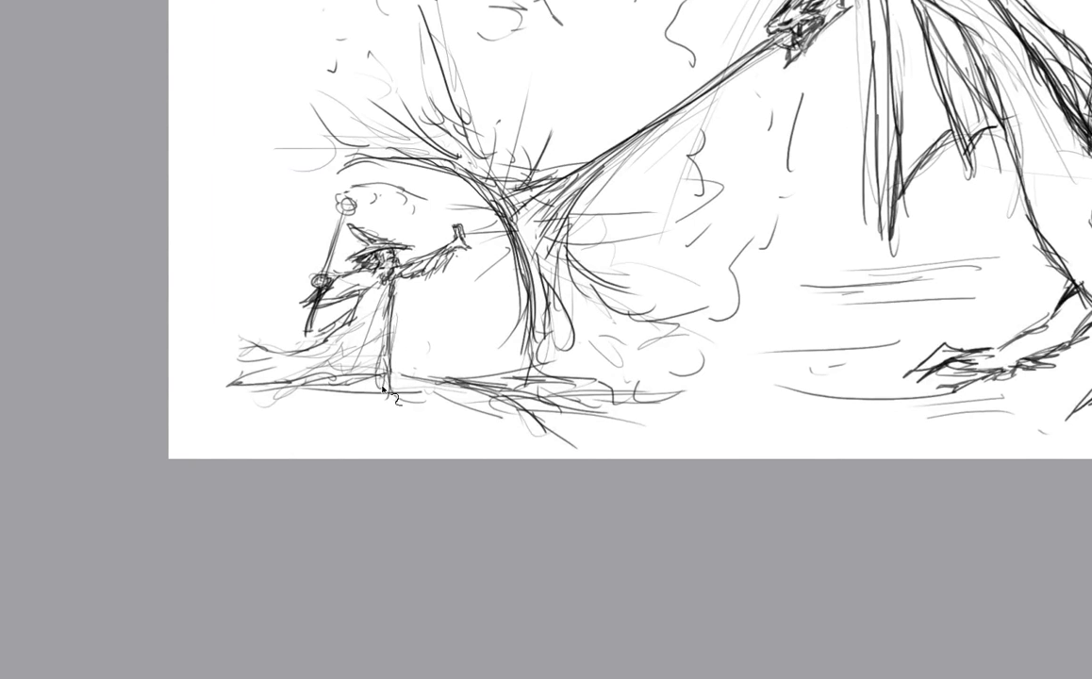
mouse_move(388, 366)
mouse_down()
mouse_move(391, 417)
mouse_move(286, 420)
mouse_up()
drag(399, 330, 408, 387)
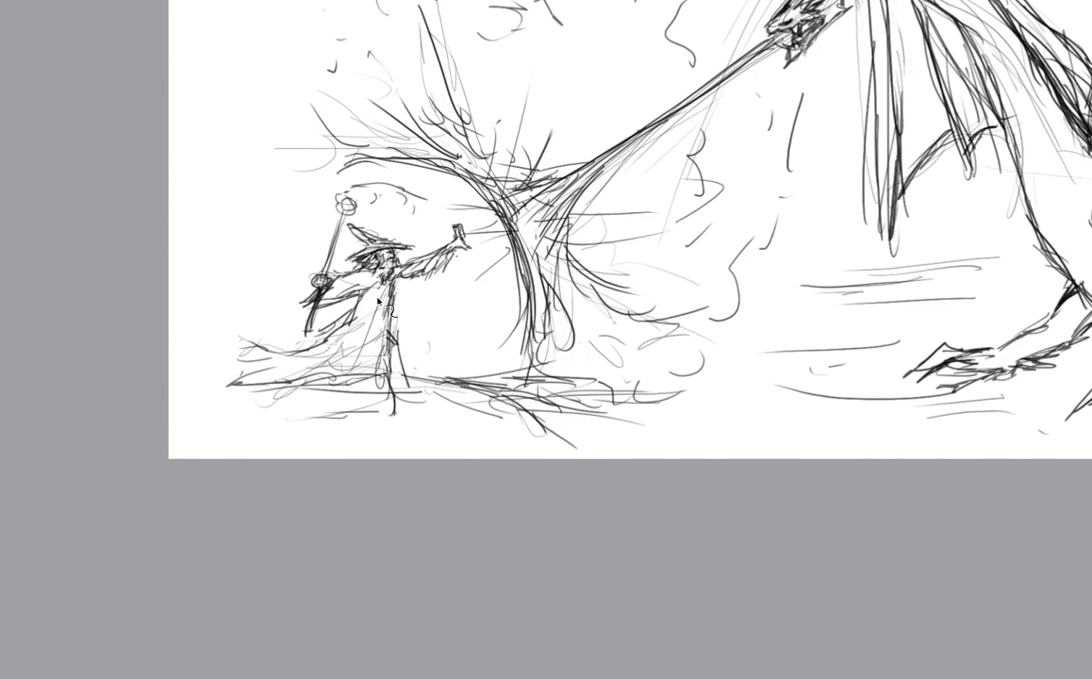
mouse_move(387, 329)
mouse_down()
mouse_move(398, 346)
mouse_move(391, 376)
mouse_move(433, 405)
mouse_up()
Sketch the wizard's back leg and foot stretched out behind, with short ground strokes around them.
drag(340, 364, 297, 405)
mouse_move(314, 407)
mouse_down()
mouse_move(324, 402)
mouse_move(287, 421)
mouse_up()
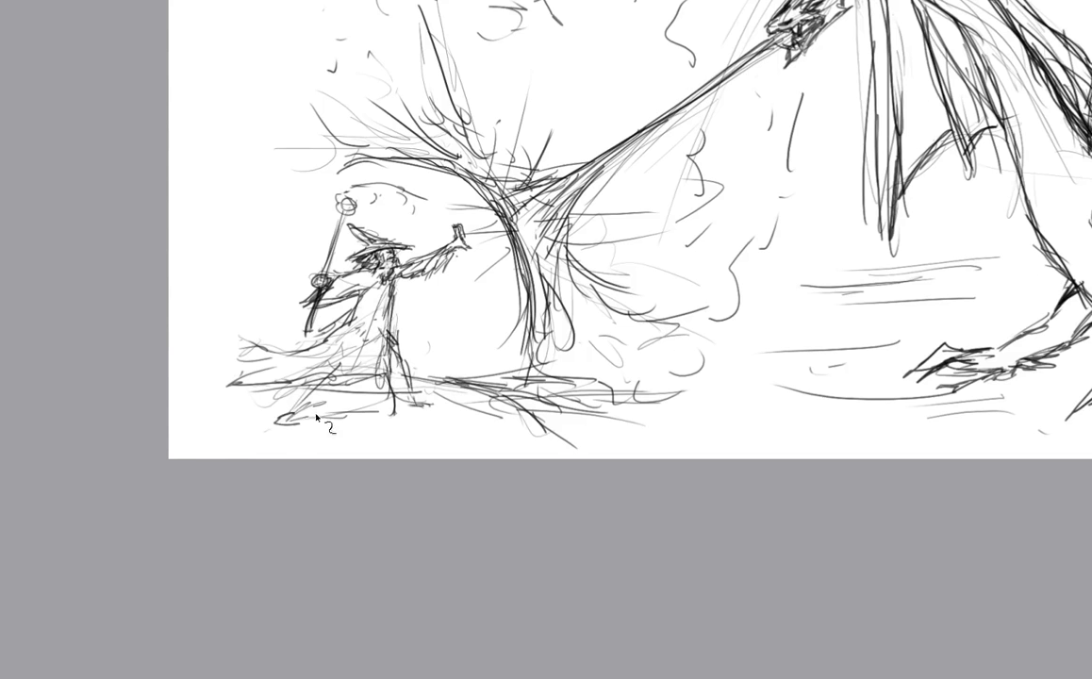
drag(332, 380, 300, 407)
mouse_move(371, 376)
mouse_down()
mouse_move(355, 404)
mouse_move(281, 404)
mouse_up()
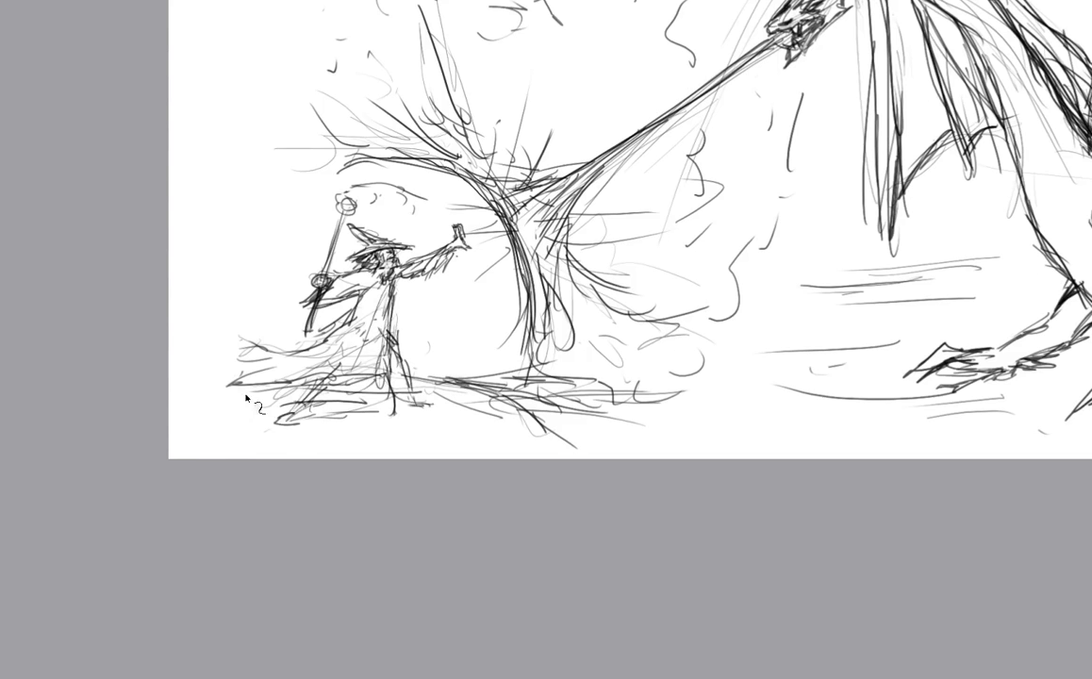
Darken the wizard's robe hem, trailing cloak and both legs with repeated strokes.
drag(376, 370, 385, 382)
mouse_move(381, 380)
mouse_down()
mouse_move(406, 377)
mouse_move(399, 355)
mouse_up()
mouse_move(392, 302)
mouse_down()
mouse_move(328, 371)
mouse_move(366, 341)
mouse_move(338, 369)
mouse_move(363, 372)
mouse_move(317, 389)
mouse_move(300, 355)
mouse_move(256, 355)
mouse_move(279, 360)
mouse_move(246, 392)
mouse_move(315, 384)
mouse_move(333, 397)
mouse_move(309, 397)
mouse_move(298, 412)
mouse_move(324, 391)
mouse_move(306, 413)
mouse_up()
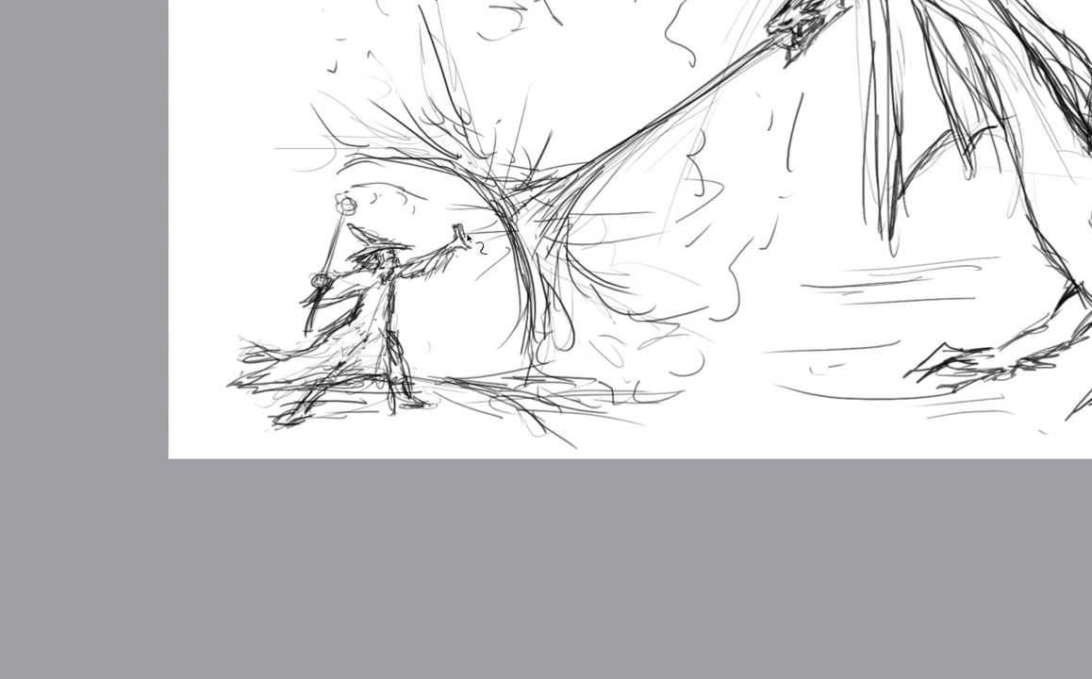
Shade the hanging sleeves of the wizard's staff arm and outstretched arm.
key(ctrl+plus)
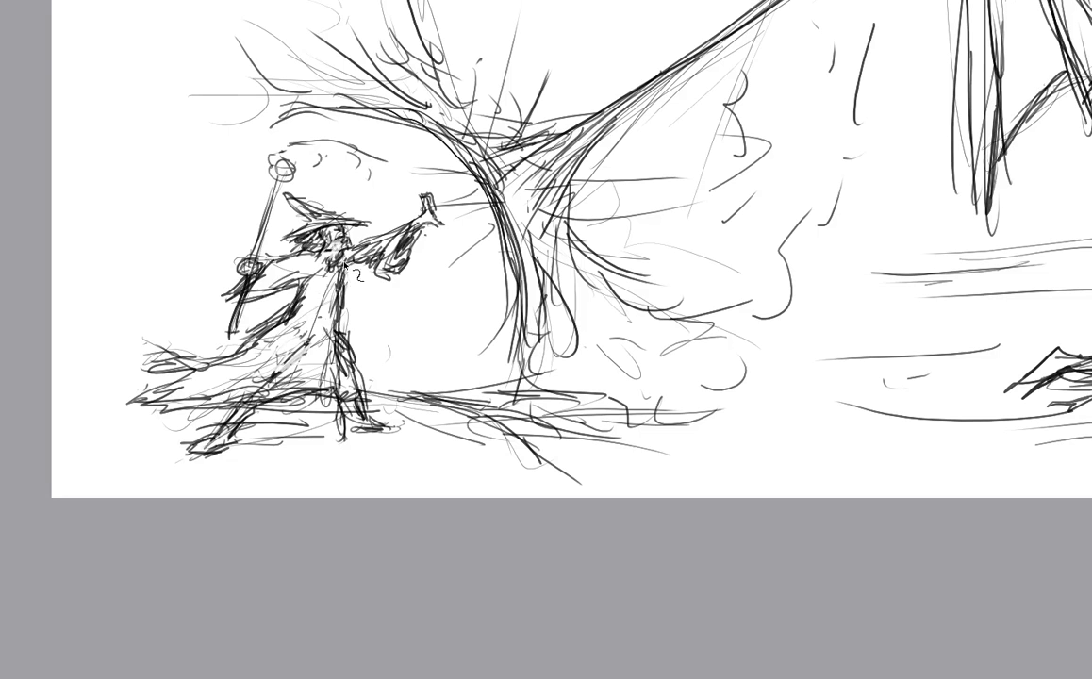
mouse_move(256, 270)
mouse_down()
mouse_move(244, 295)
mouse_move(278, 297)
mouse_move(241, 288)
mouse_move(206, 304)
mouse_move(245, 287)
mouse_up()
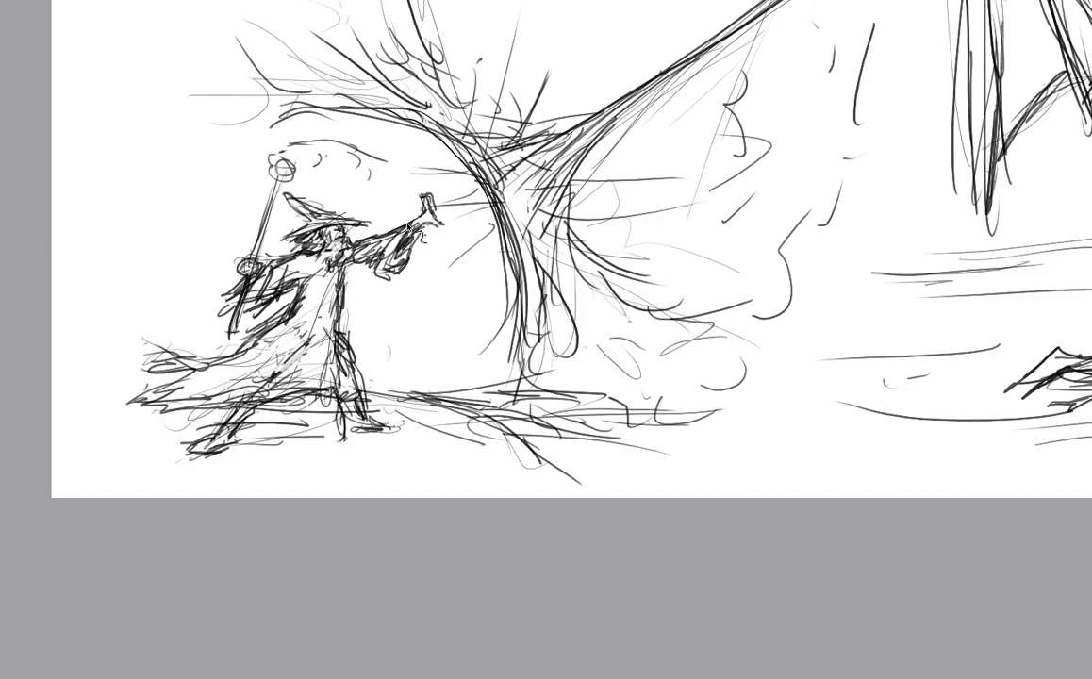
drag(476, 230, 491, 237)
Add small strokes around the staff's orb and curved lines above it, following the inside of the arc.
scroll(563, 320, down, 3)
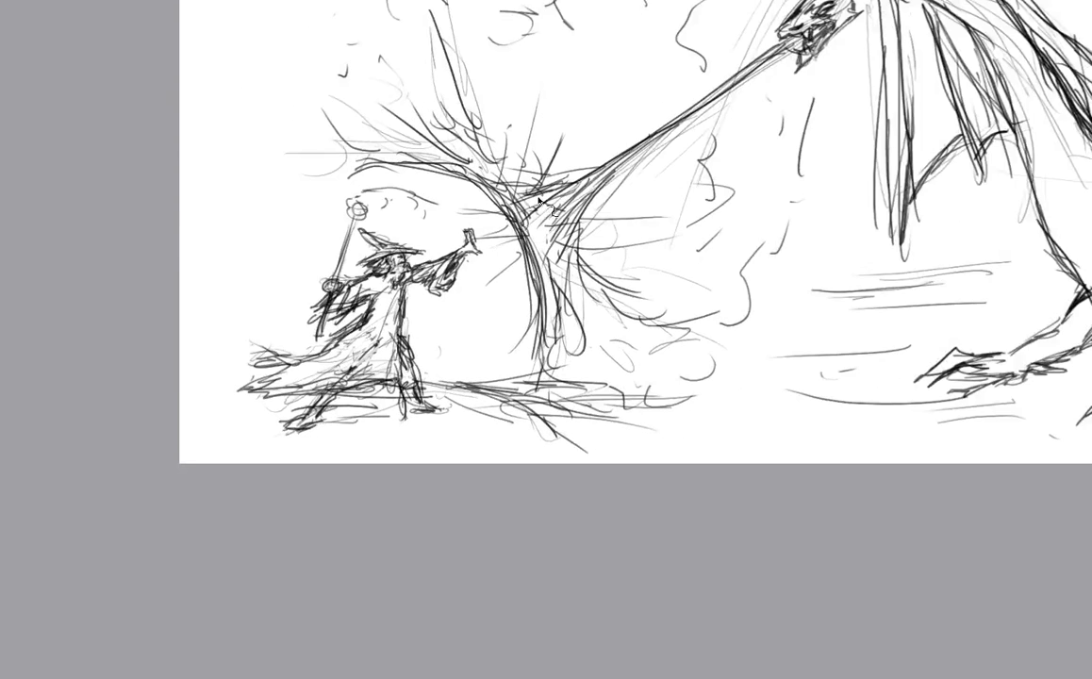
drag(653, 197, 497, 297)
drag(281, 395, 379, 276)
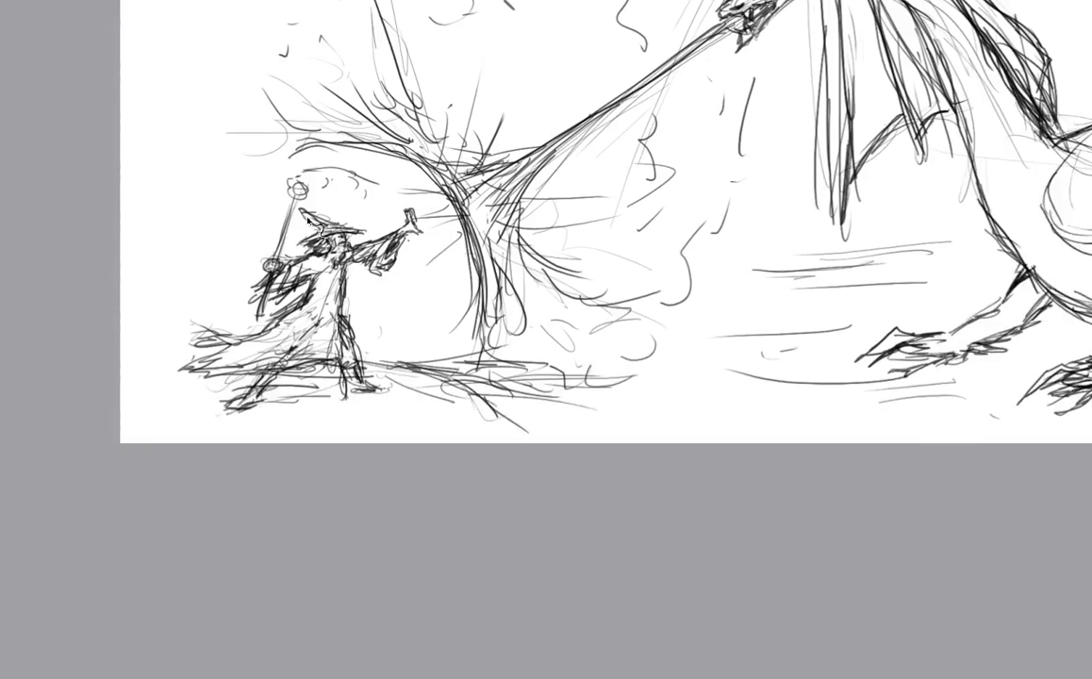
scroll(307, 222, up, 3)
mouse_move(228, 135)
mouse_down()
mouse_move(376, 160)
mouse_move(342, 166)
mouse_move(350, 180)
mouse_up()
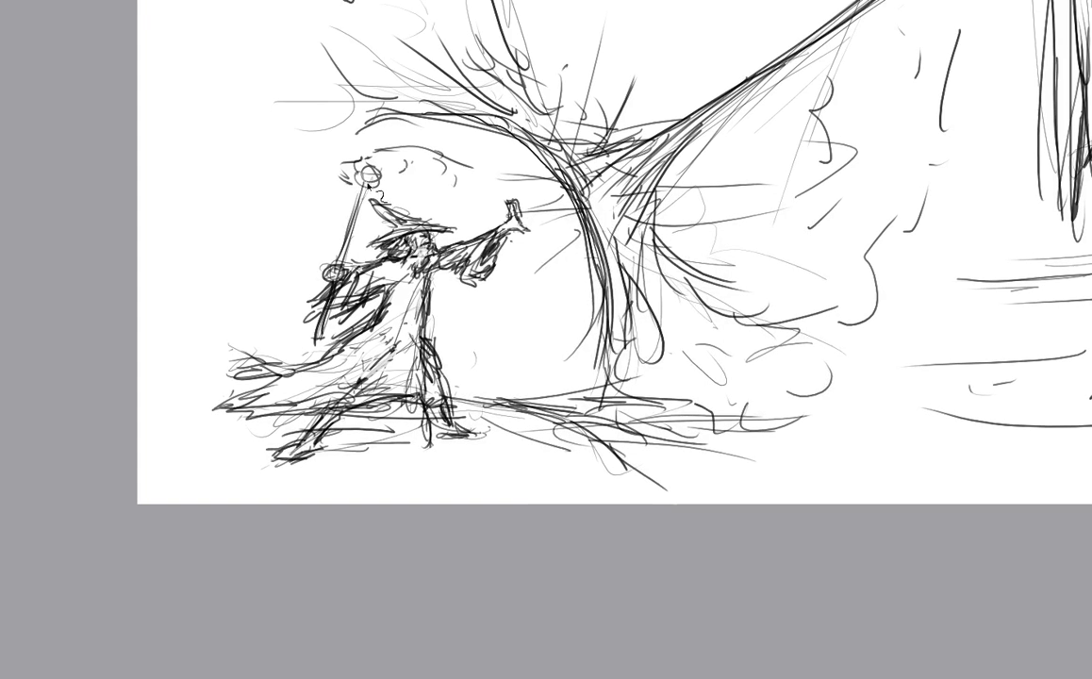
drag(381, 134, 521, 169)
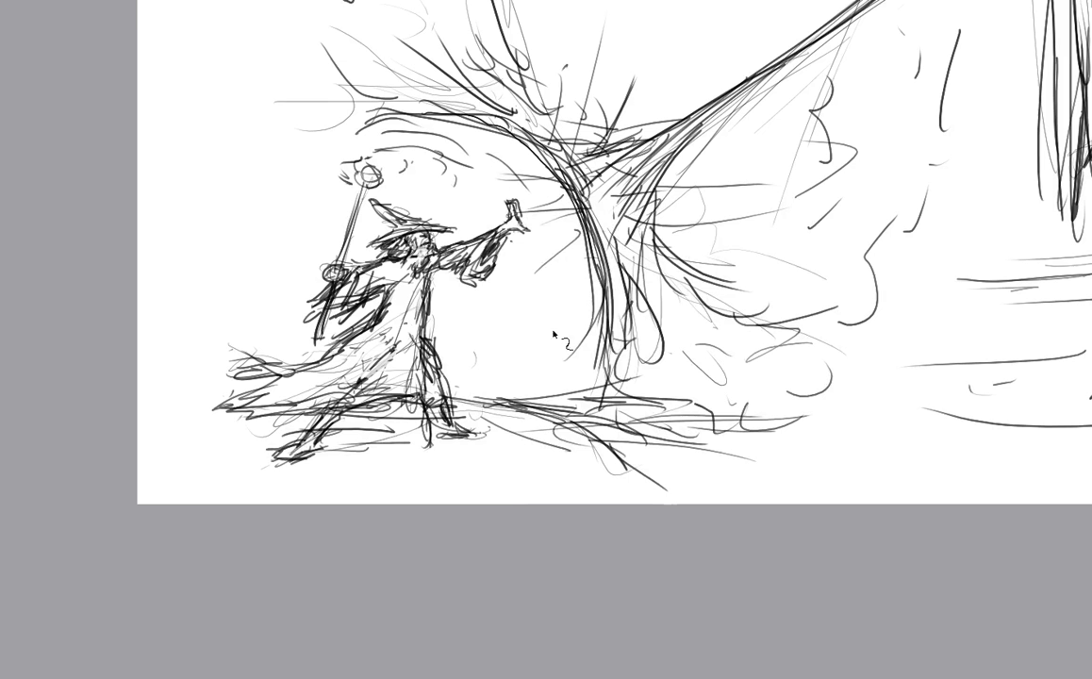
Draw concentric curved lines between the wizard's raised hand and the arc.
drag(561, 294, 502, 348)
drag(530, 277, 493, 320)
drag(504, 166, 528, 192)
Darken and extend the jagged background shapes between the dragon's wings.
key(ctrl+minus)
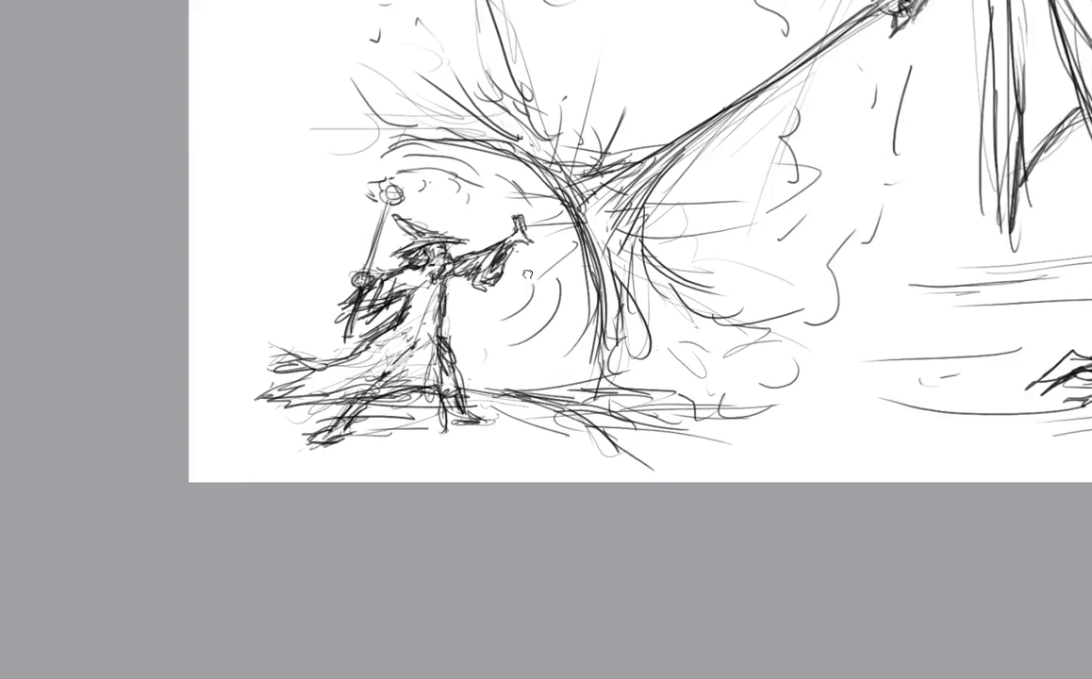
key(ctrl+minus)
key(ctrl+minus)
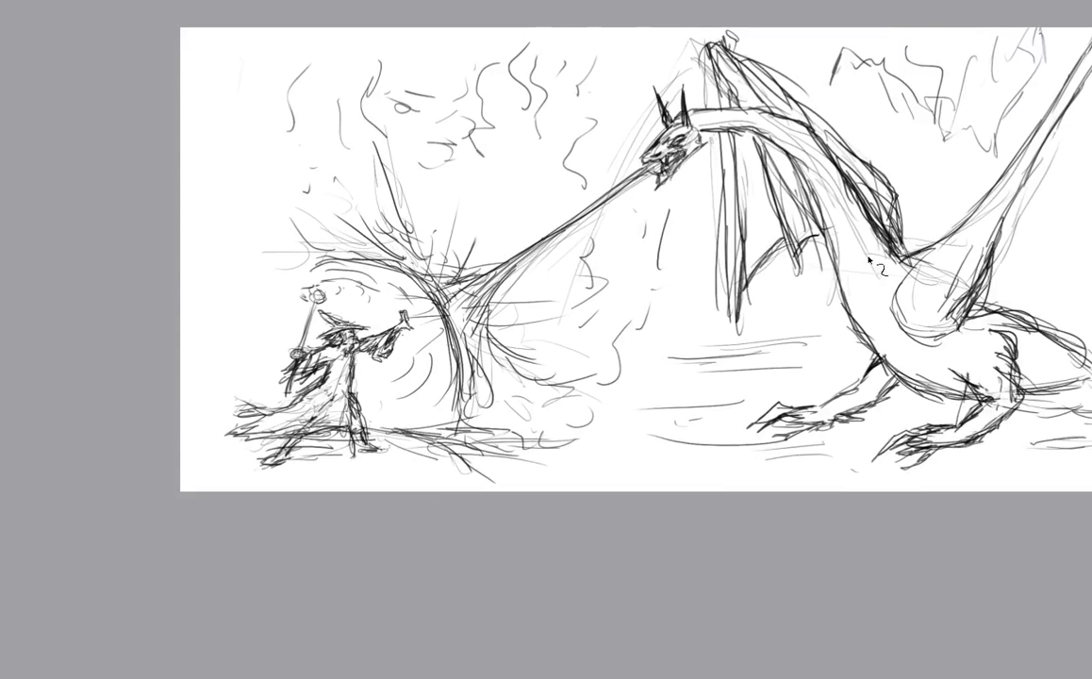
drag(869, 257, 707, 304)
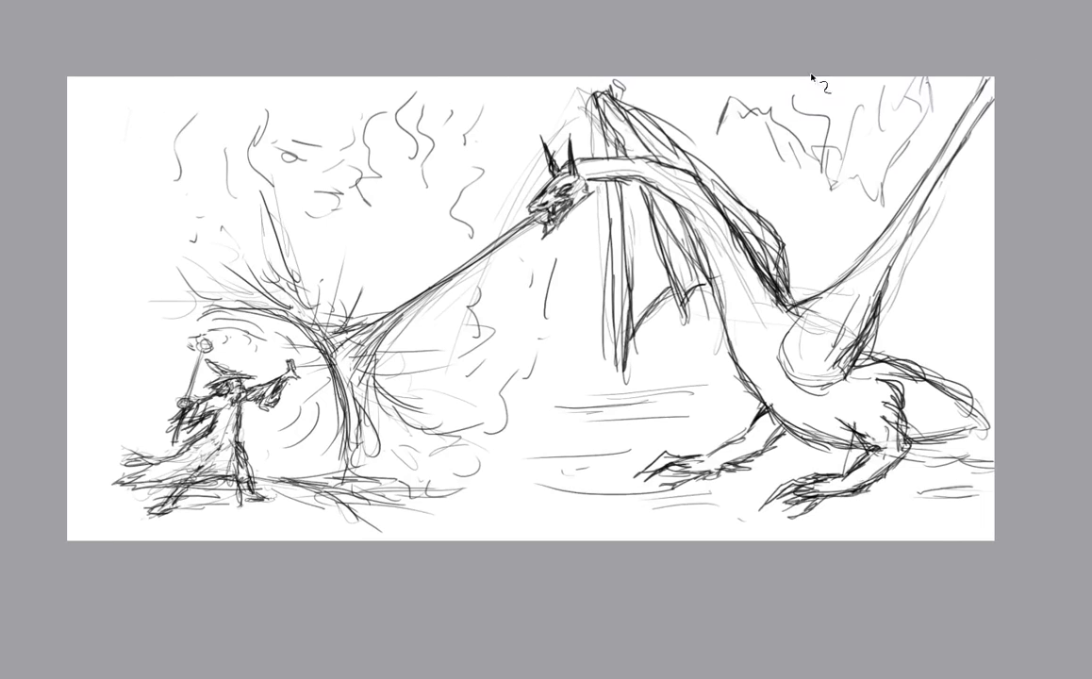
mouse_move(740, 91)
mouse_down()
mouse_move(695, 132)
mouse_move(746, 87)
mouse_up()
mouse_move(846, 167)
mouse_down()
mouse_move(914, 121)
mouse_move(931, 90)
mouse_move(922, 125)
mouse_move(928, 72)
mouse_move(884, 165)
mouse_up()
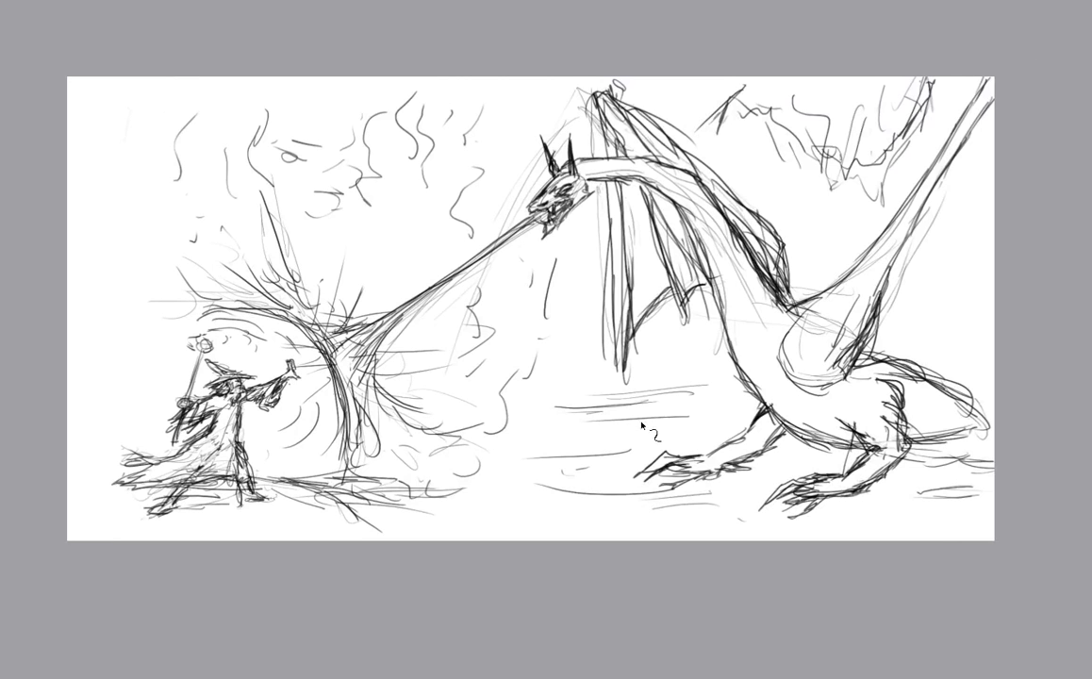
Draw small rocks scattered across the ground around the dragon and one larger rock in the foreground between wizard and dragon.
mouse_move(644, 365)
mouse_down()
mouse_move(715, 362)
mouse_move(761, 387)
mouse_move(672, 413)
mouse_up()
mouse_move(607, 428)
mouse_down()
mouse_move(589, 422)
mouse_move(593, 432)
mouse_up()
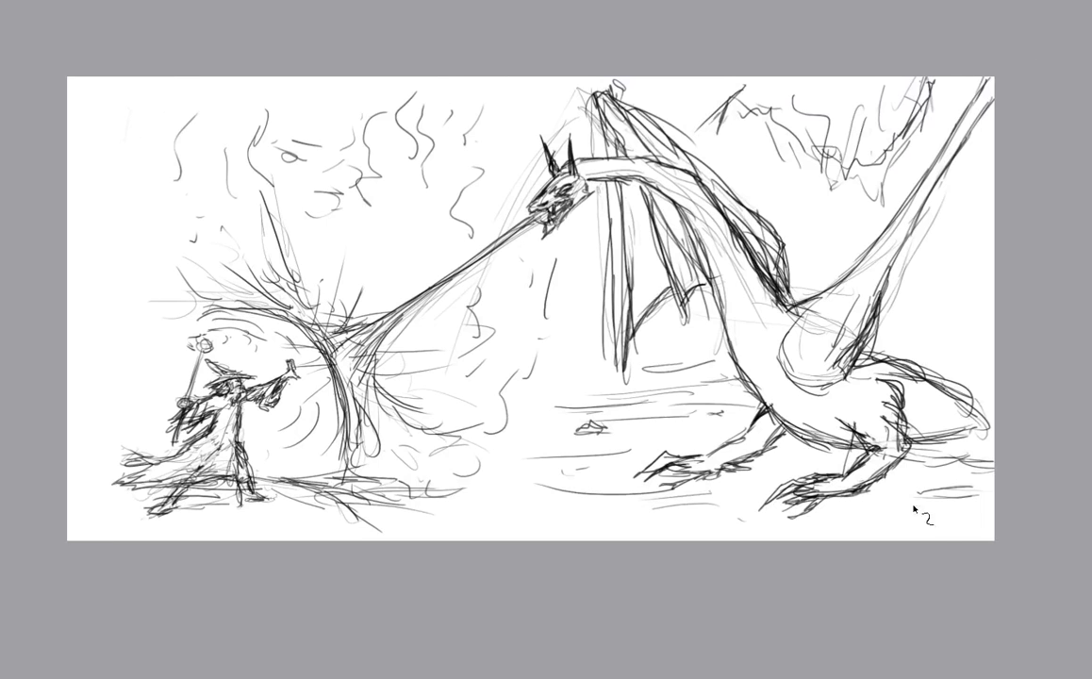
mouse_move(927, 512)
mouse_down()
mouse_move(880, 517)
mouse_move(913, 515)
mouse_up()
drag(540, 442, 513, 445)
drag(508, 444, 514, 422)
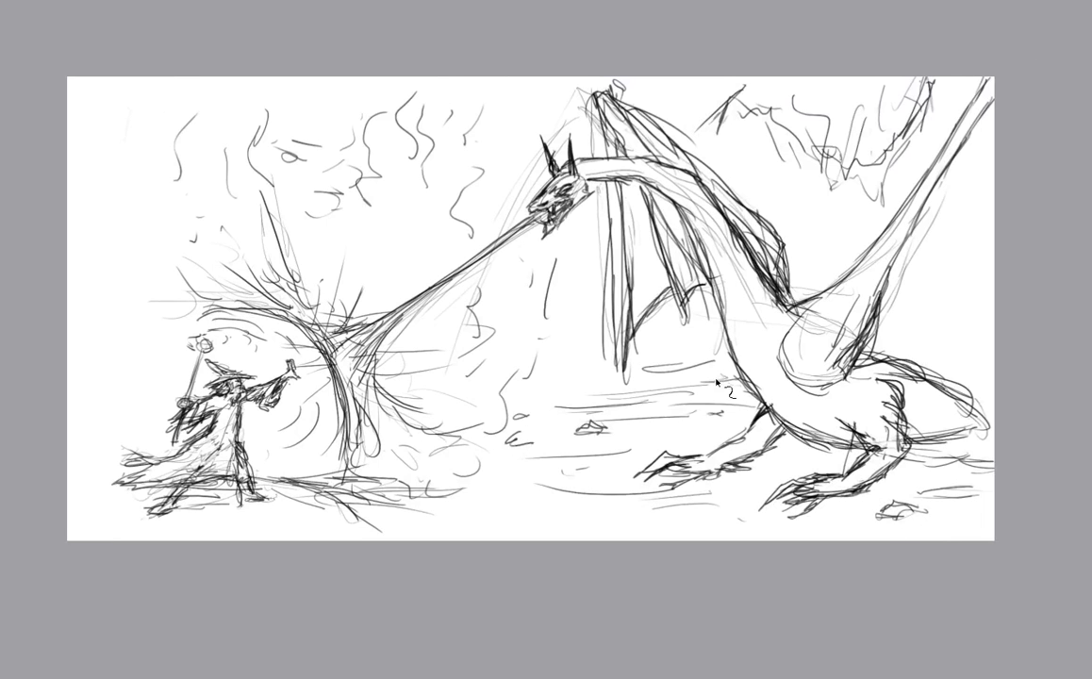
drag(704, 382, 683, 388)
mouse_move(496, 513)
mouse_down()
mouse_move(571, 516)
mouse_move(553, 498)
mouse_move(501, 496)
mouse_move(480, 526)
mouse_up()
drag(494, 512, 517, 523)
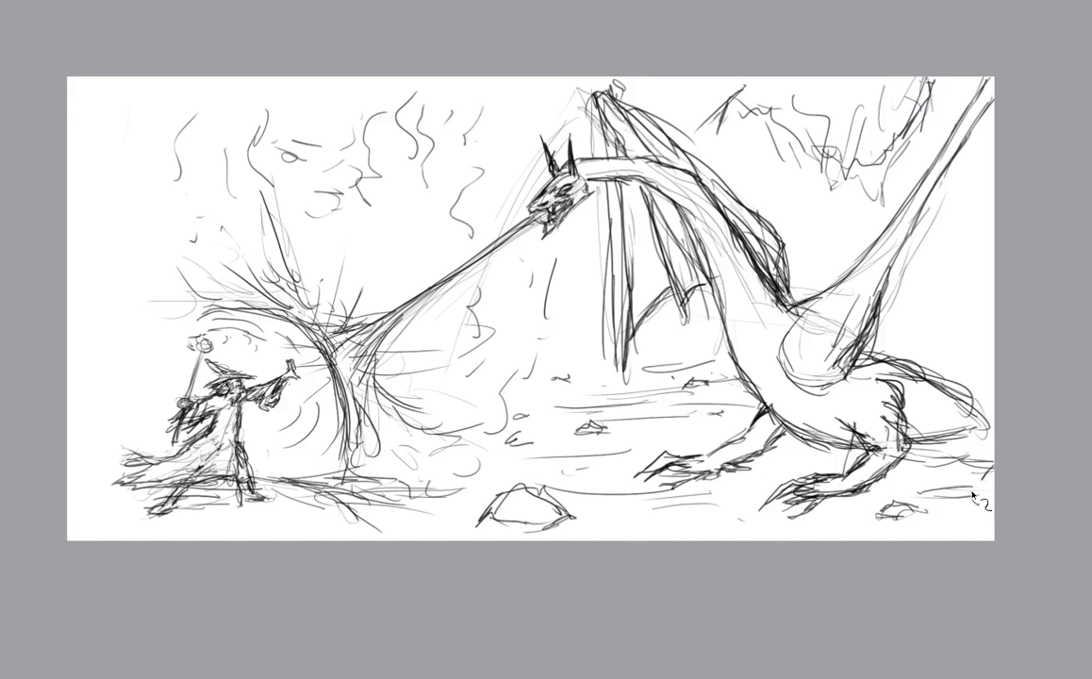
Draw a dark, hatched upright shape on the ground at the drawing's right edge, beside the dragon's tail.
drag(959, 509, 991, 460)
drag(994, 399, 951, 491)
mouse_move(978, 443)
mouse_down()
mouse_move(944, 499)
mouse_move(981, 500)
mouse_up()
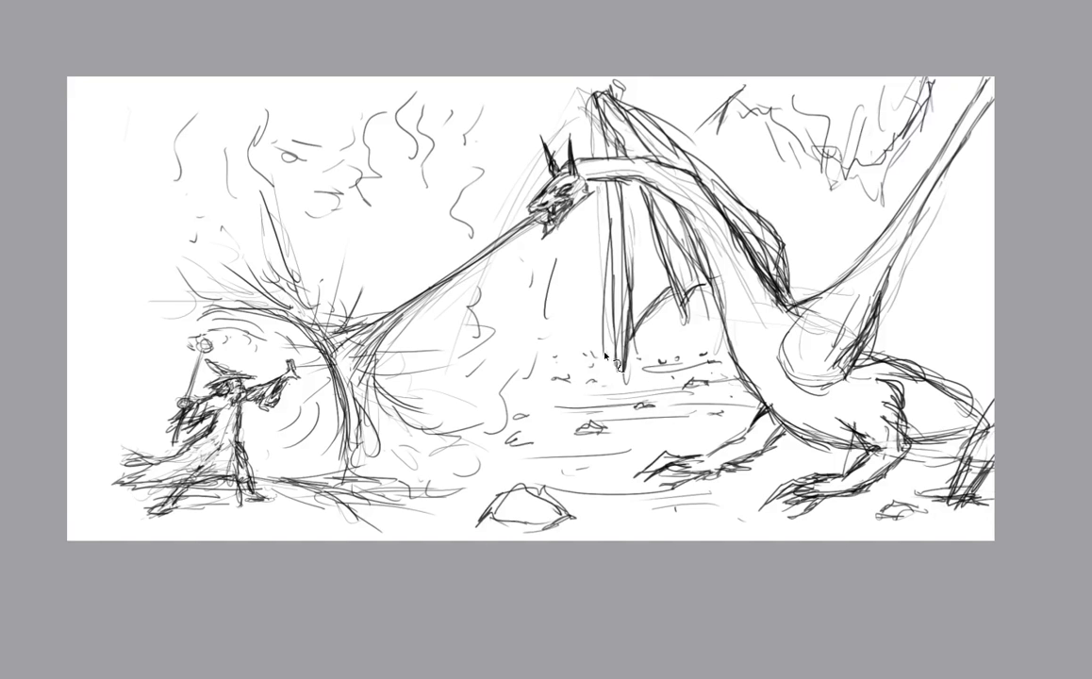
Dot small pebble marks across the distant ground behind the dragon's hanging wing.
click(654, 349)
click(681, 348)
click(695, 348)
click(714, 350)
Strengthen the protective arc with more strokes at its base on the ground and along its upper curve above the wizard.
mouse_move(344, 463)
mouse_down()
mouse_move(345, 491)
mouse_move(330, 497)
mouse_move(354, 481)
mouse_up()
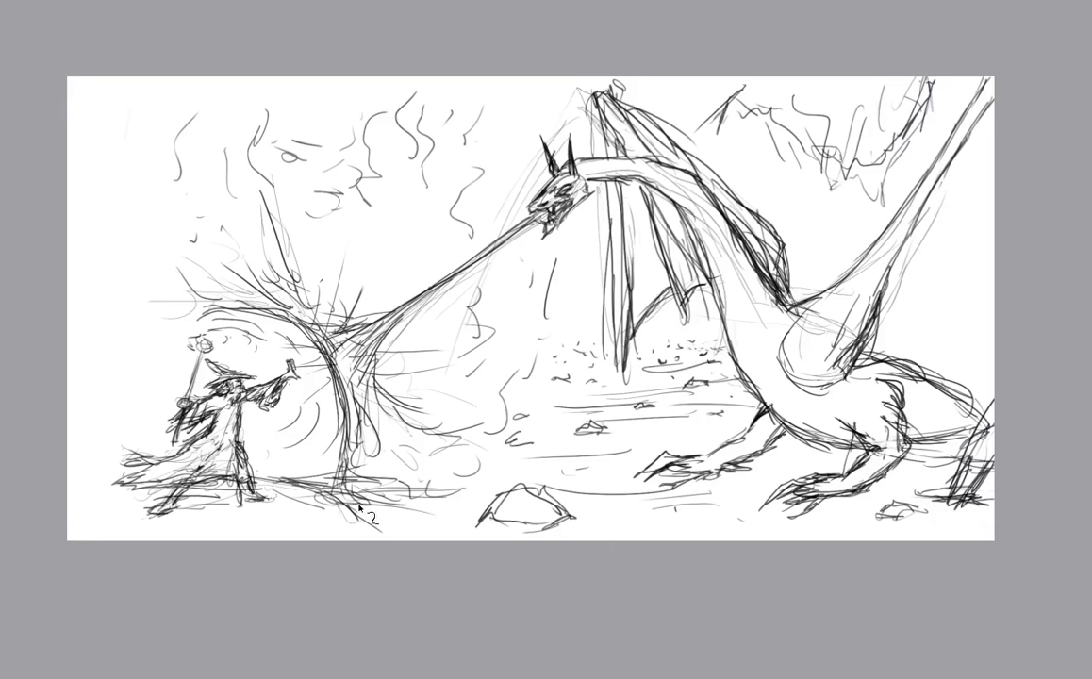
drag(264, 319, 184, 325)
mouse_move(267, 310)
mouse_down()
mouse_move(184, 317)
mouse_move(253, 303)
mouse_move(333, 359)
mouse_up()
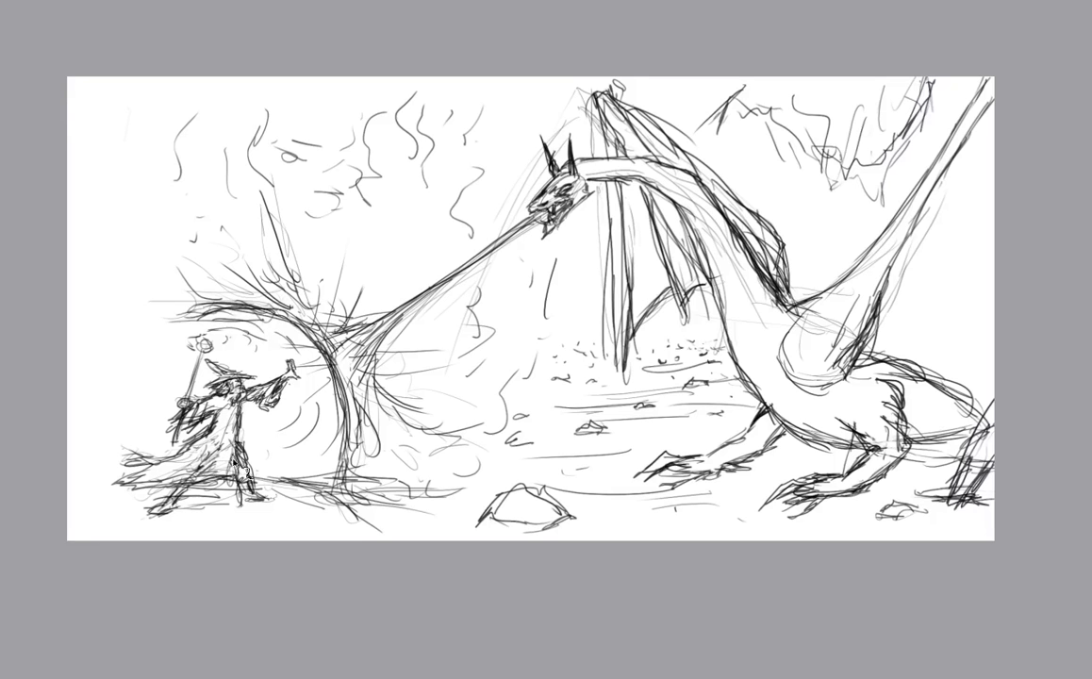
drag(290, 422, 297, 434)
Shade the top of the dragon's near leg and the area where the leg meets the tail.
drag(162, 403, 381, 369)
drag(819, 323, 622, 361)
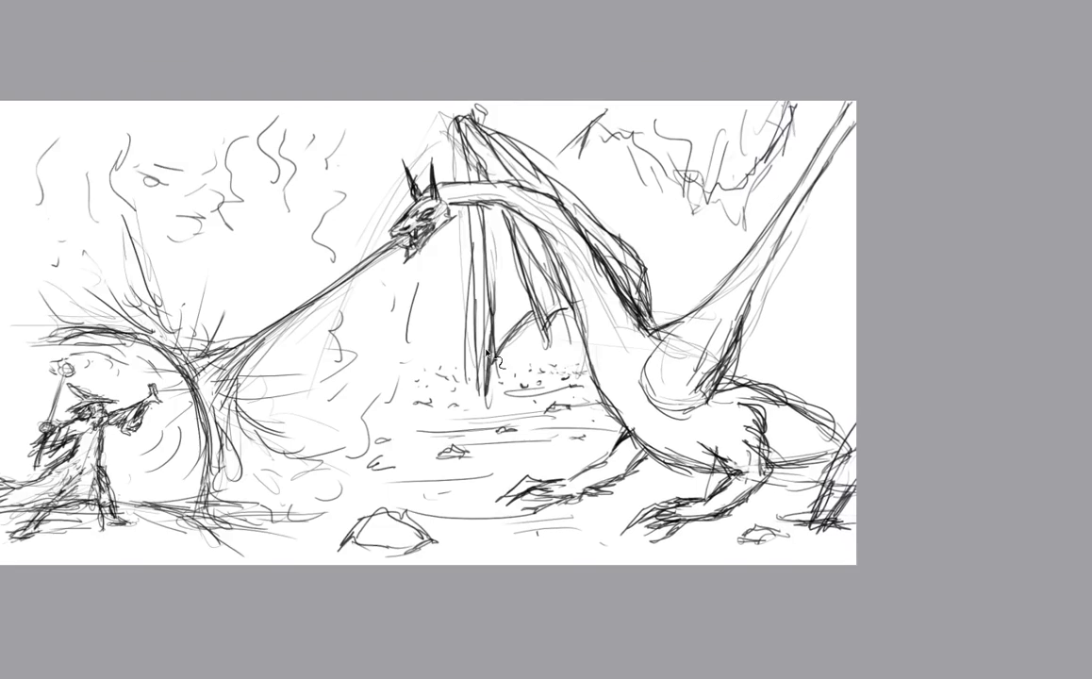
drag(490, 351, 636, 351)
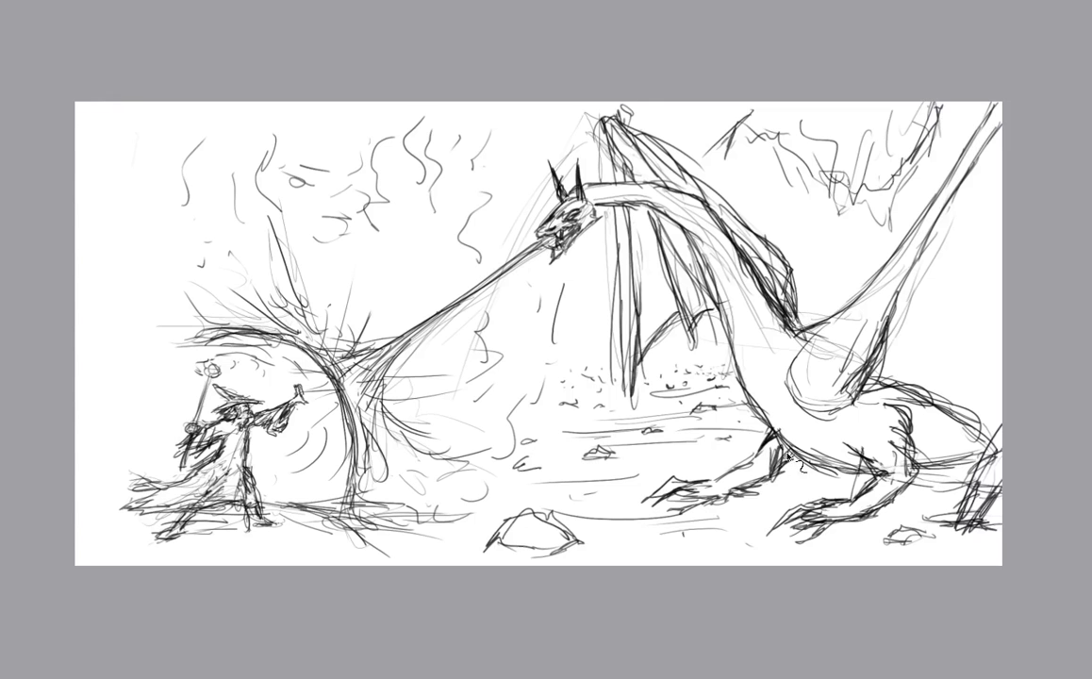
mouse_move(908, 439)
mouse_down()
mouse_move(922, 446)
mouse_move(915, 462)
mouse_move(929, 453)
mouse_up()
drag(823, 521, 857, 517)
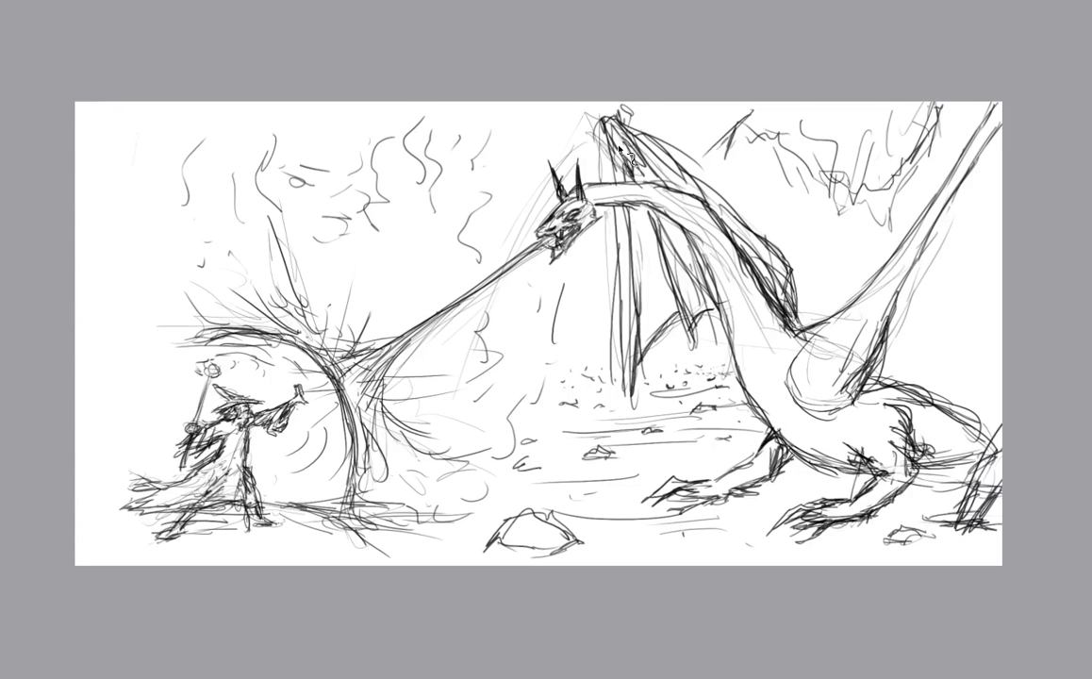
Fill in the shadow side of the wizard's hat and darken the sleeve of his staff arm.
scroll(238, 437, up, 5)
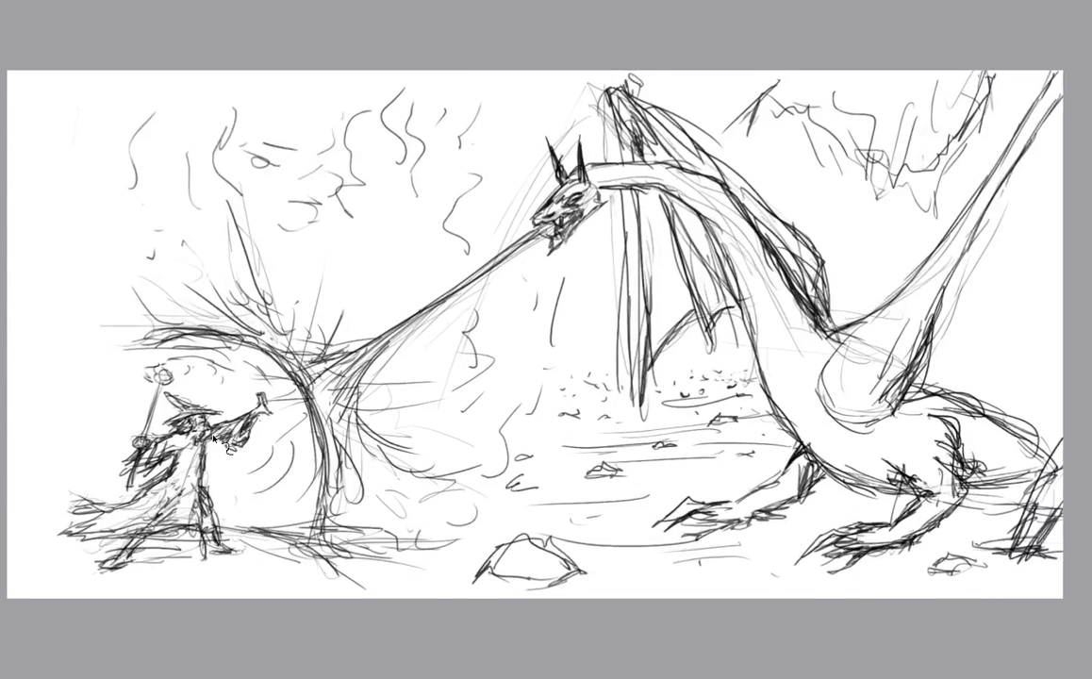
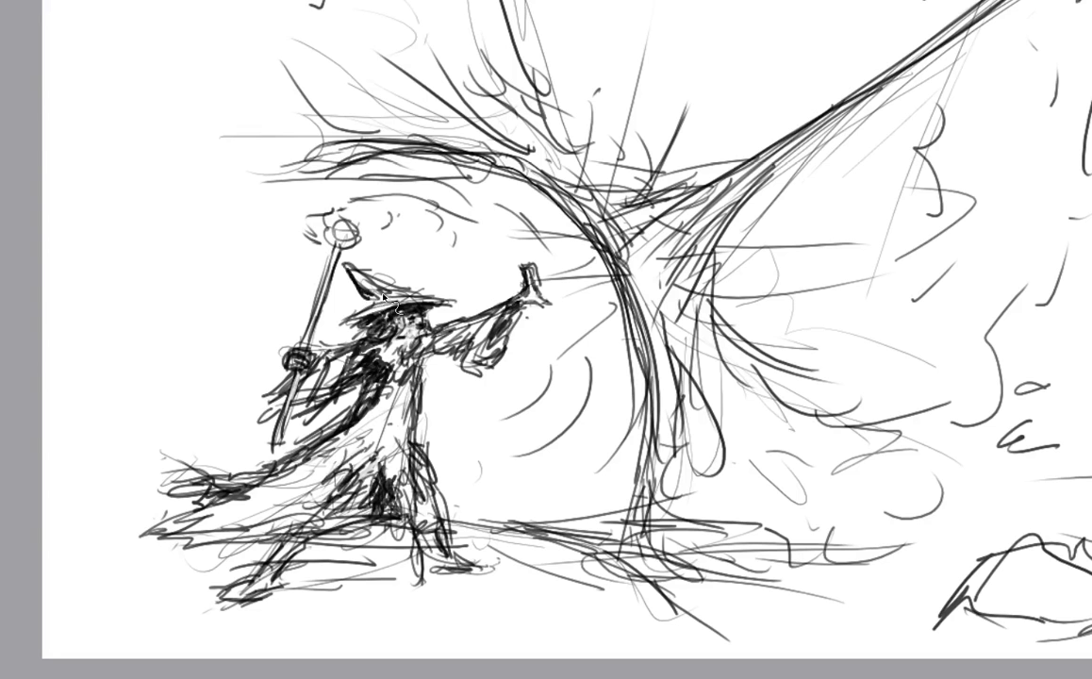
mouse_move(389, 301)
mouse_down()
mouse_move(327, 253)
mouse_move(374, 298)
mouse_move(341, 288)
mouse_move(330, 298)
mouse_move(354, 316)
mouse_up()
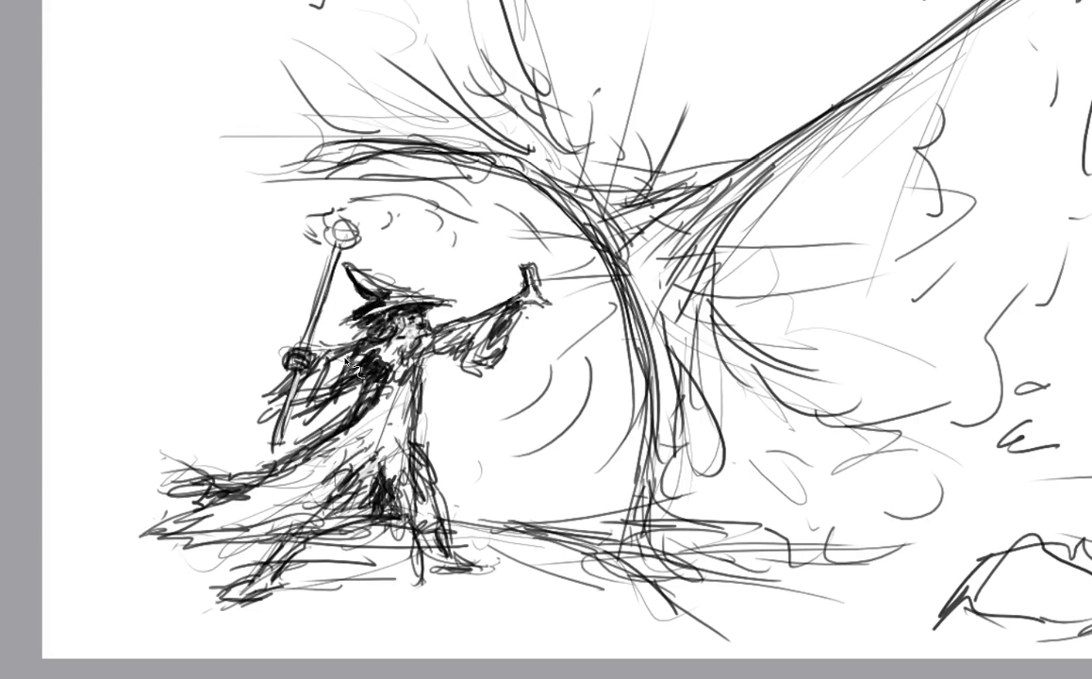
mouse_move(311, 377)
mouse_down()
mouse_move(323, 338)
mouse_move(293, 363)
mouse_move(332, 394)
mouse_move(287, 325)
mouse_move(273, 363)
mouse_move(240, 339)
mouse_move(288, 382)
mouse_move(264, 344)
mouse_move(250, 363)
mouse_move(286, 376)
mouse_move(272, 391)
mouse_up()
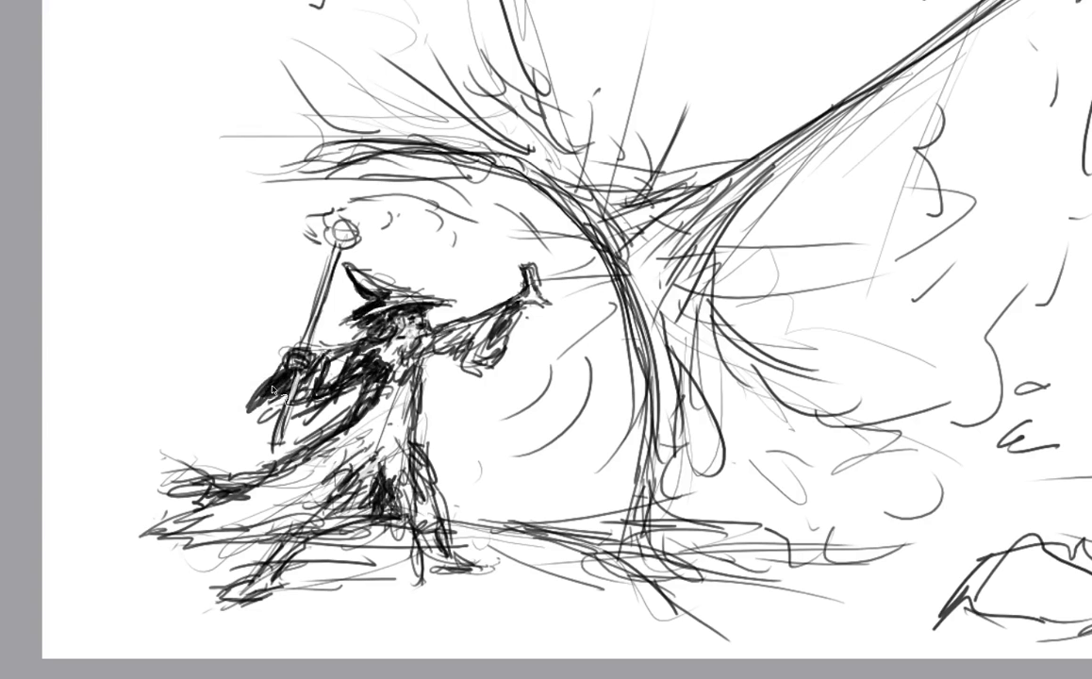
Darken the back of the dragon's jaw, the start of its neck and the outlines of its horns.
scroll(393, 416, down, 3)
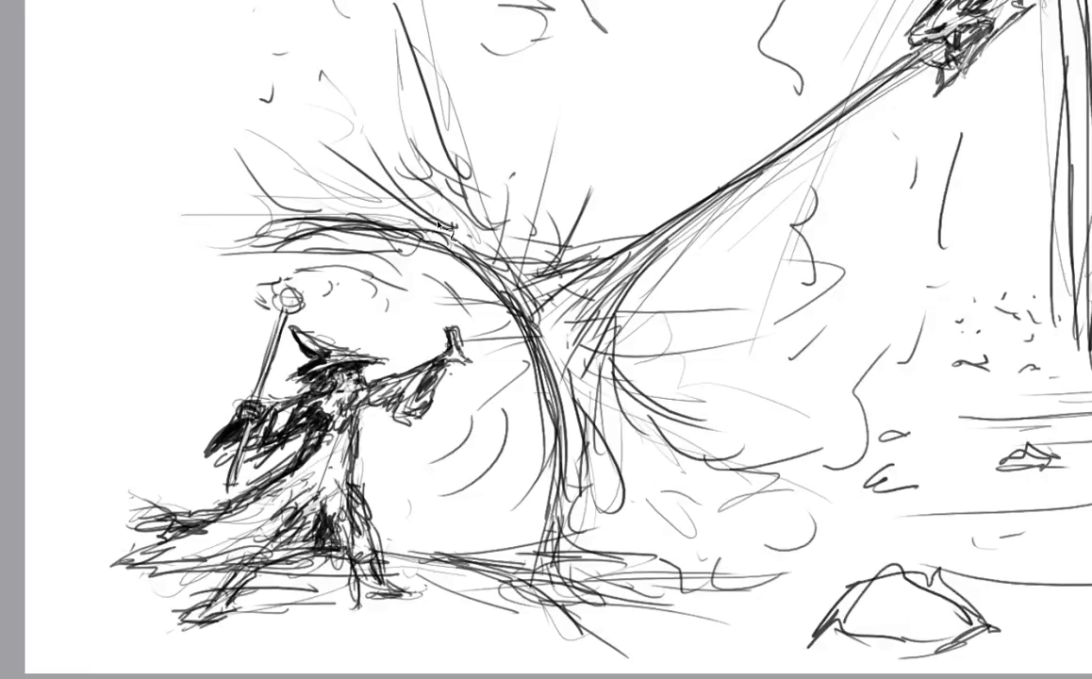
scroll(439, 432, down, 3)
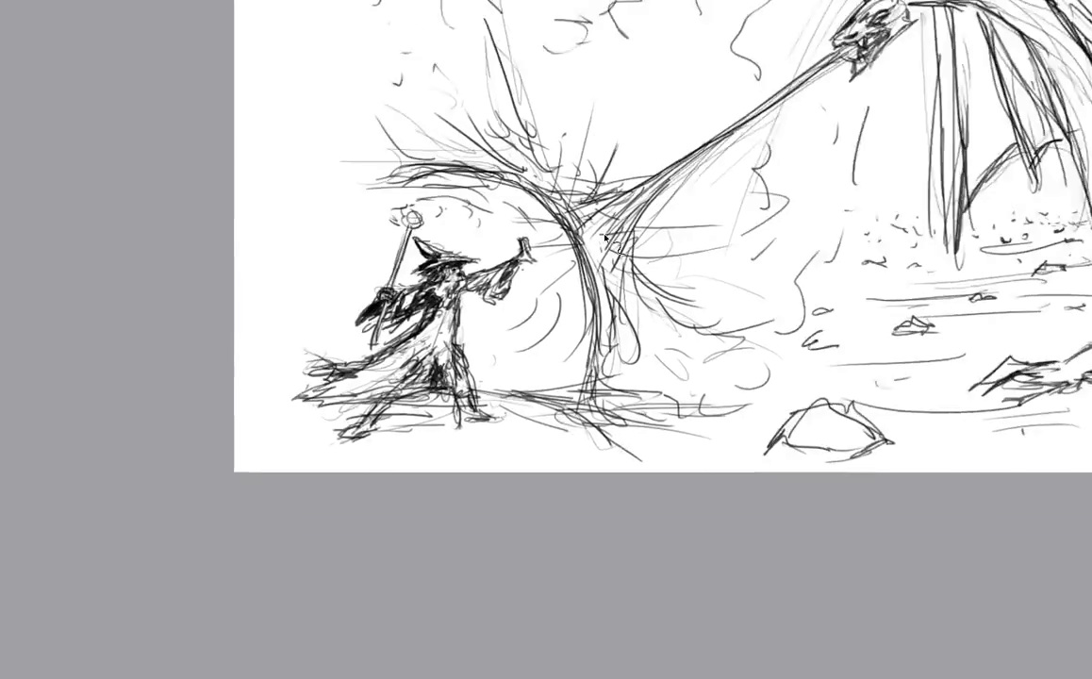
mouse_move(676, 237)
mouse_down()
mouse_move(554, 279)
mouse_move(507, 318)
mouse_up()
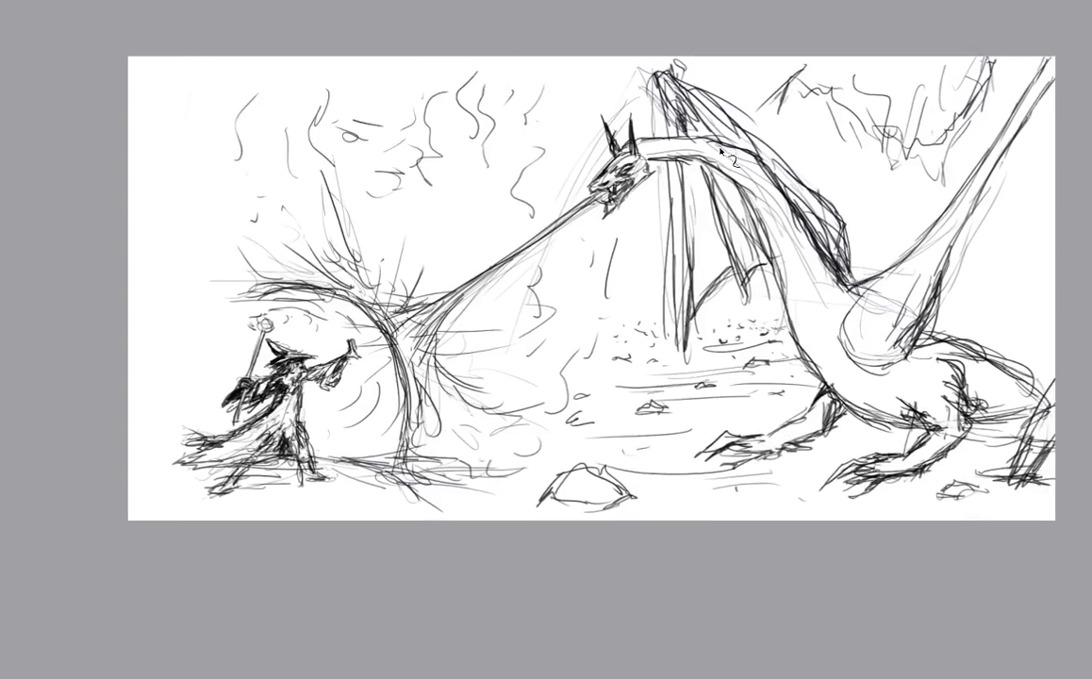
scroll(634, 161, up, 3)
scroll(505, 183, up, 3)
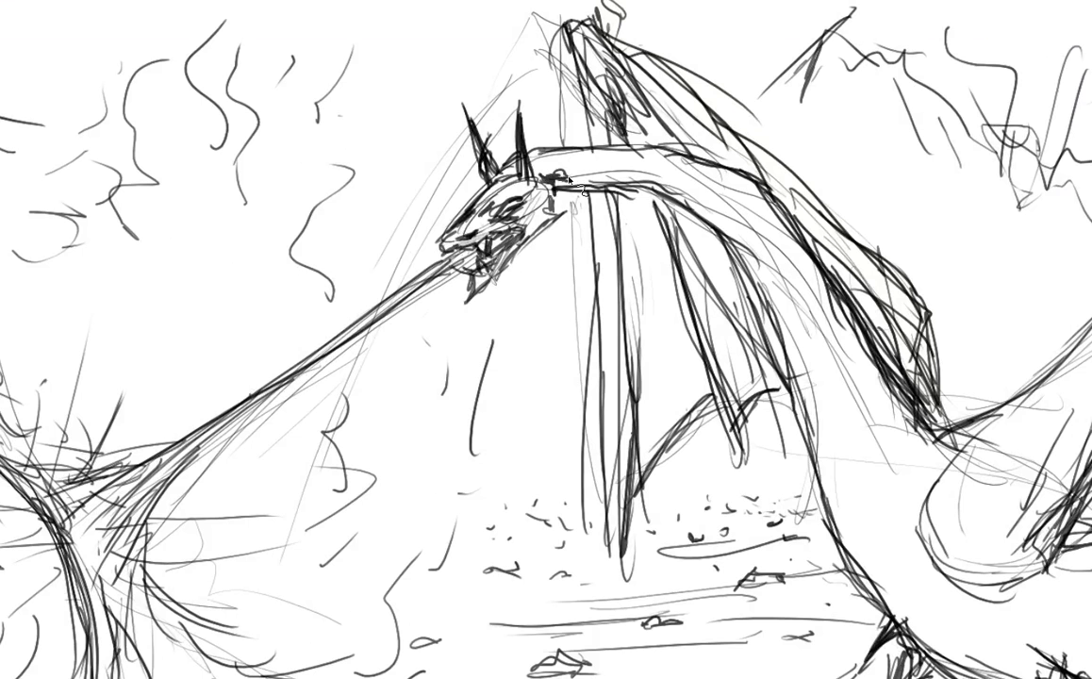
mouse_move(568, 183)
mouse_down()
mouse_move(524, 175)
mouse_move(573, 155)
mouse_move(542, 174)
mouse_move(513, 217)
mouse_move(544, 192)
mouse_move(552, 202)
mouse_move(538, 208)
mouse_move(543, 186)
mouse_move(563, 213)
mouse_up()
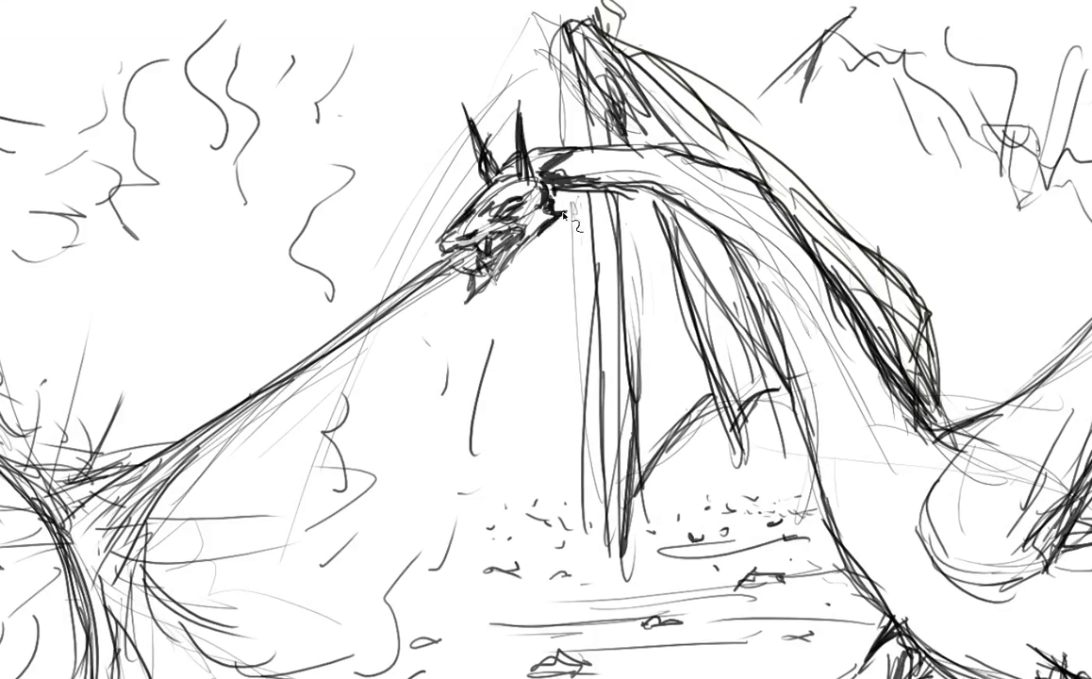
drag(490, 210, 464, 251)
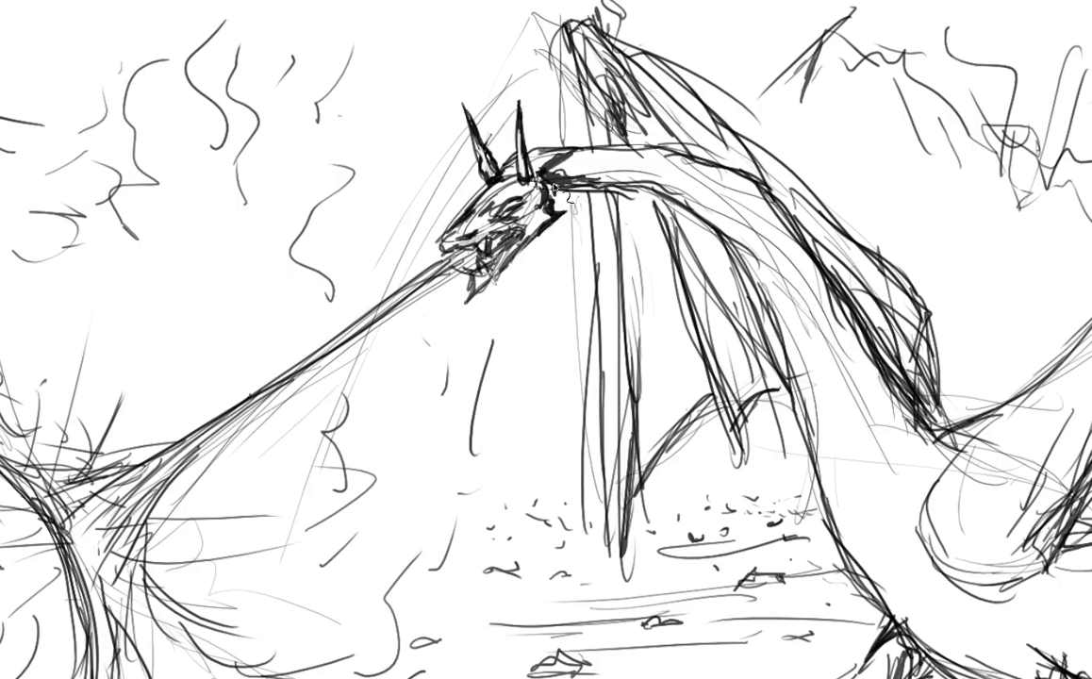
Thicken the upper contour of the dragon's neck from behind the head to the bend.
scroll(582, 184, down, 3)
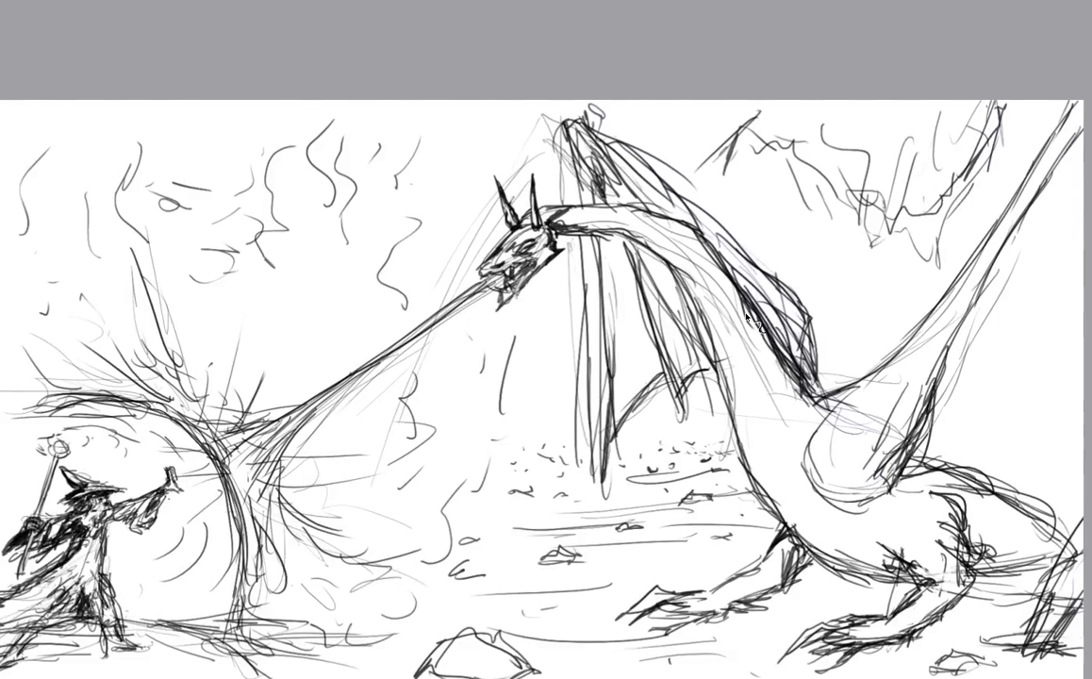
scroll(748, 319, up, 3)
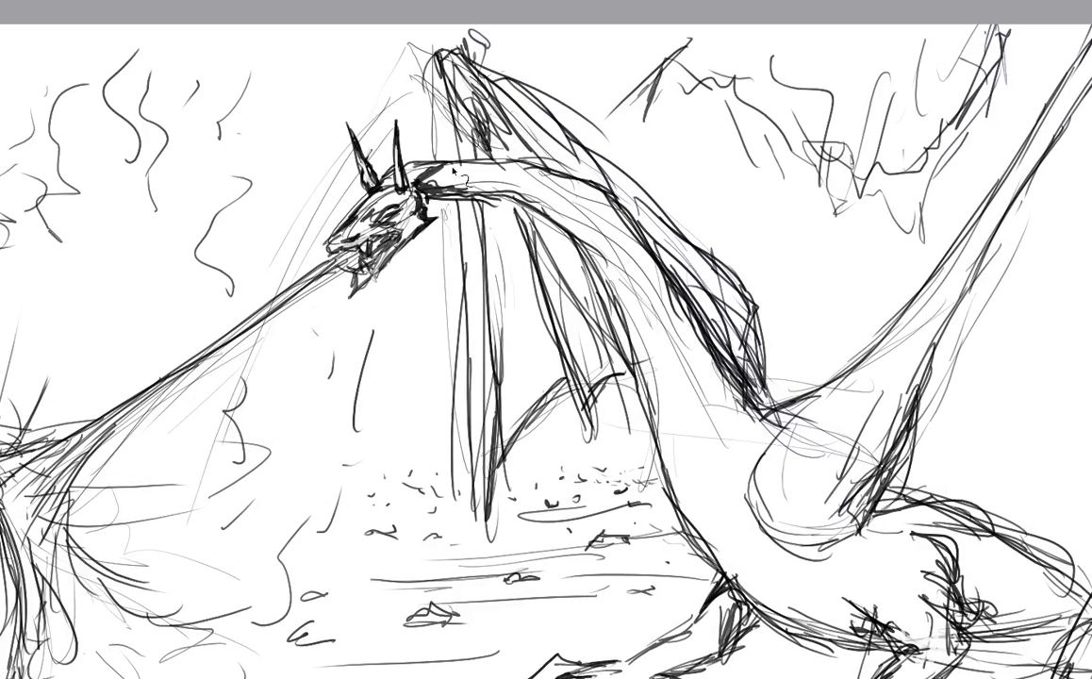
mouse_move(454, 165)
mouse_down()
mouse_move(533, 170)
mouse_move(509, 164)
mouse_move(570, 180)
mouse_up()
drag(493, 161, 584, 191)
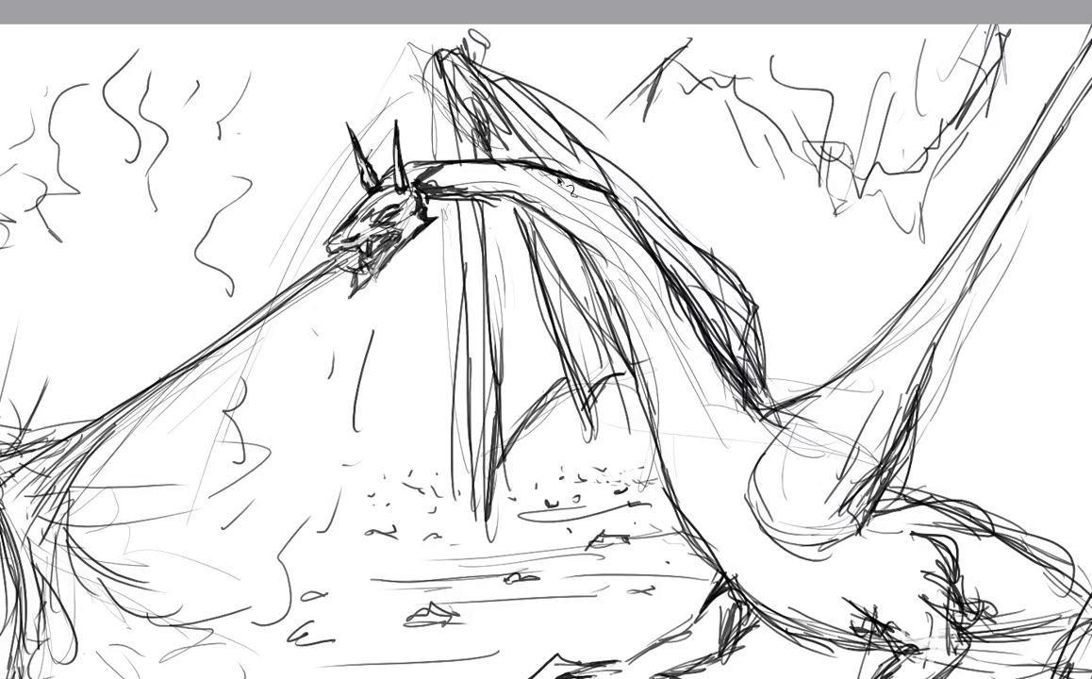
drag(500, 160, 606, 200)
mouse_move(541, 176)
mouse_down()
mouse_move(586, 231)
mouse_move(657, 276)
mouse_up()
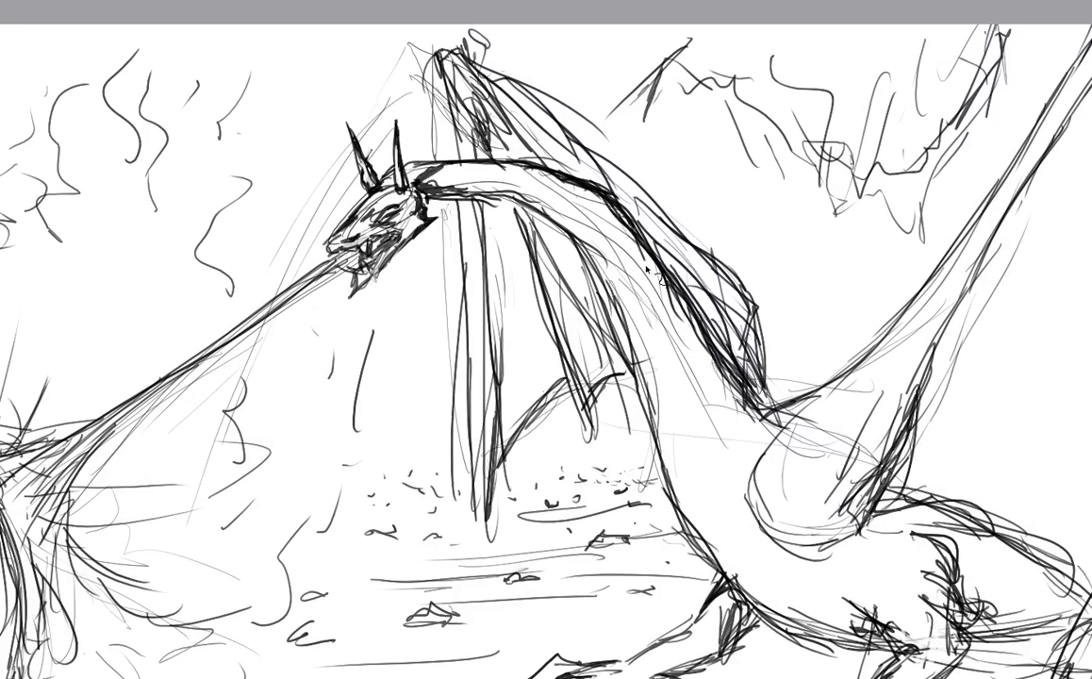
Build up a heavy dark shadow along the back of the dragon's neck, from the bend down to the shoulders.
drag(615, 208, 654, 270)
drag(630, 229, 676, 314)
drag(579, 235, 631, 306)
drag(590, 255, 649, 323)
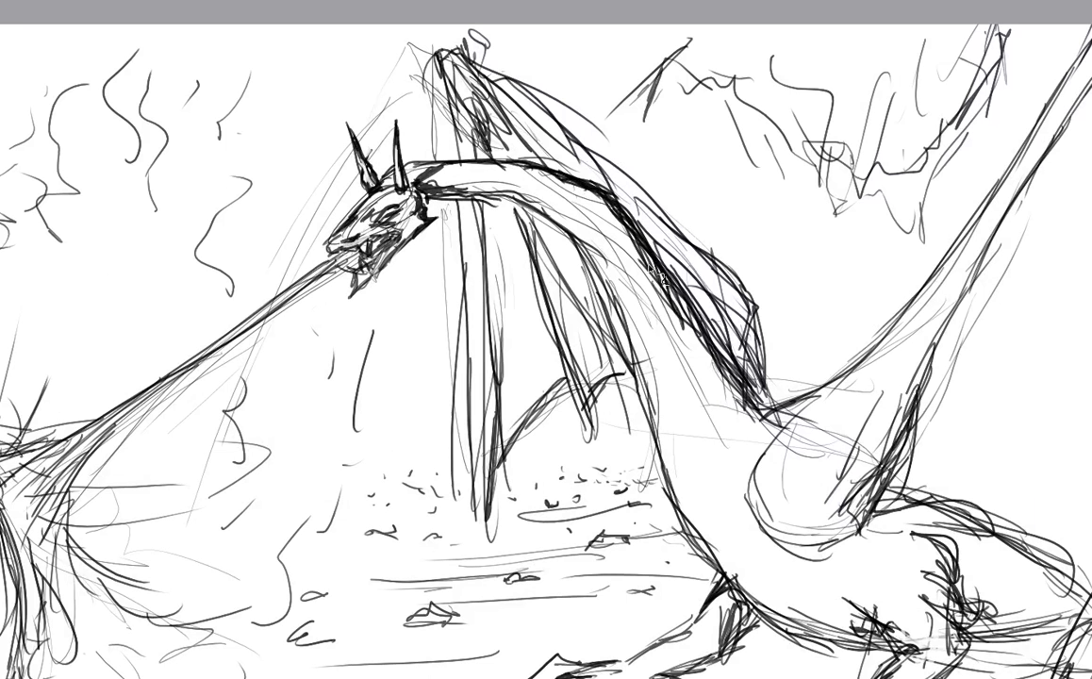
drag(649, 265, 677, 313)
drag(653, 270, 679, 312)
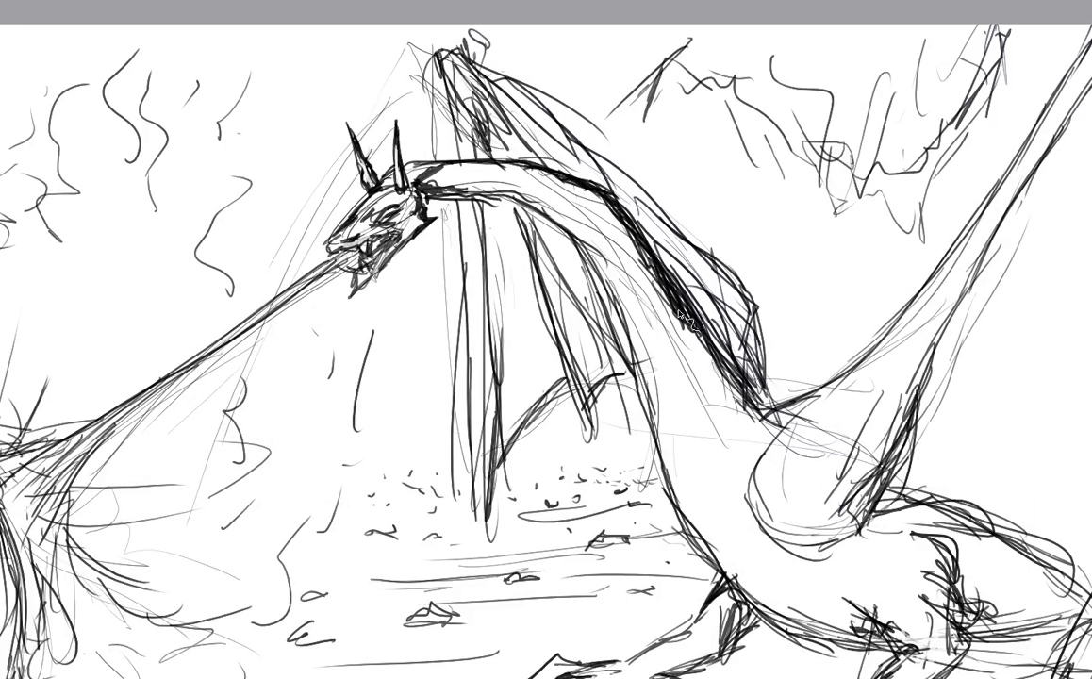
drag(618, 288, 664, 351)
mouse_move(629, 308)
mouse_down()
mouse_move(675, 364)
mouse_move(752, 404)
mouse_up()
drag(689, 328, 732, 390)
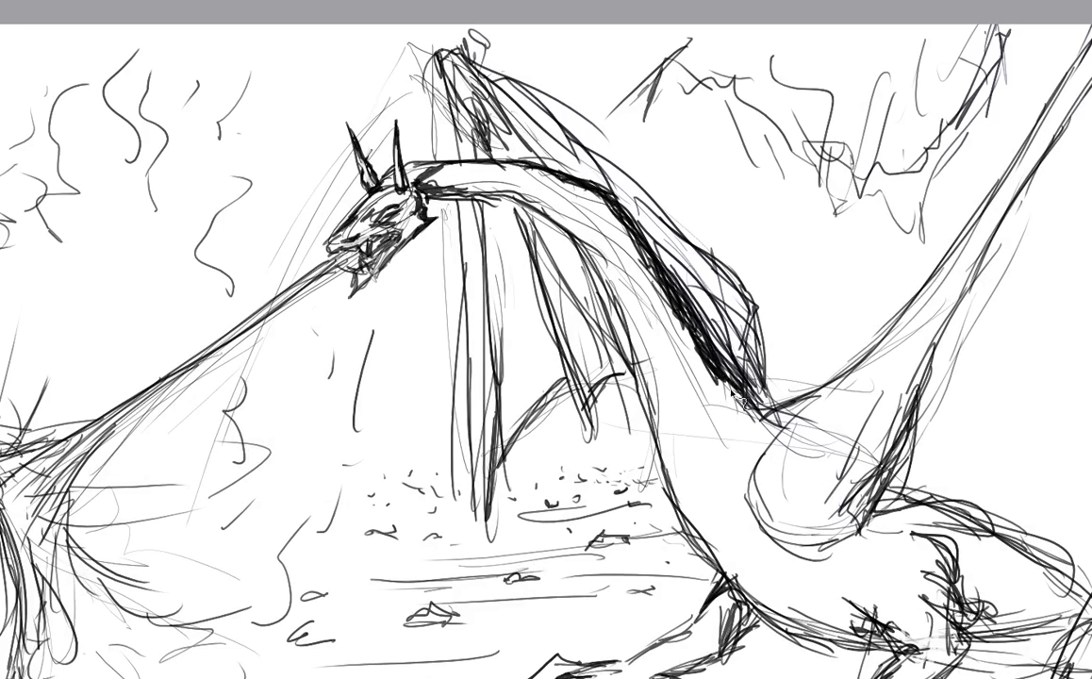
drag(649, 341, 700, 395)
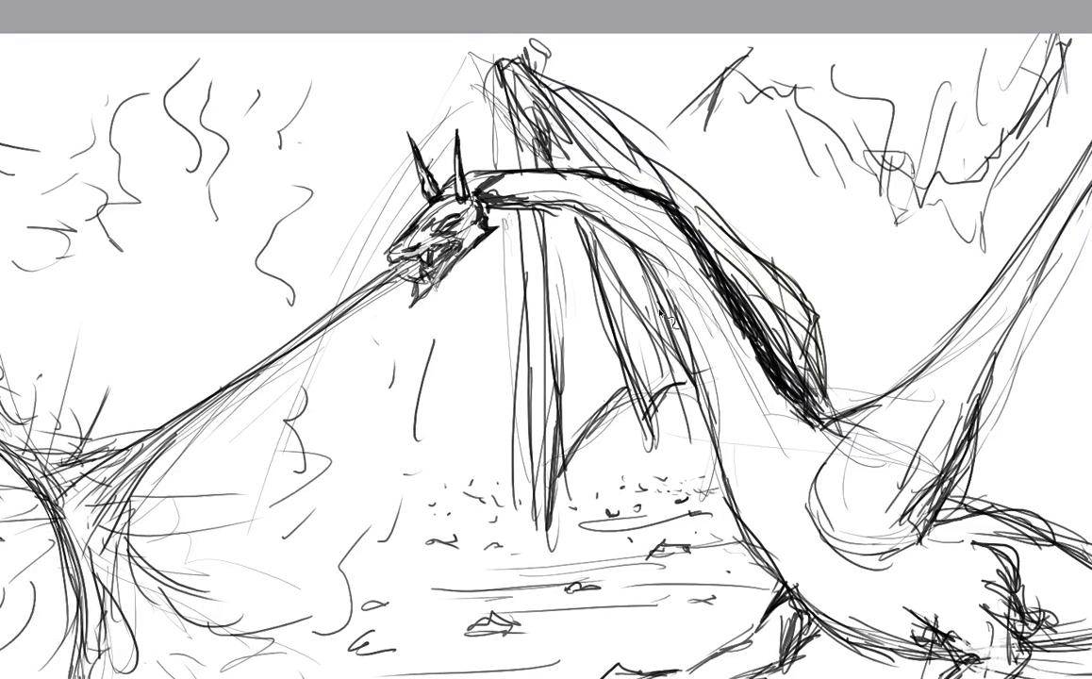
Darken the outer edge of the dragon's raised wing from the canvas edge to about halfway down.
mouse_move(659, 309)
mouse_down()
mouse_move(727, 368)
mouse_move(649, 316)
mouse_move(718, 289)
mouse_up()
mouse_move(798, 192)
mouse_down()
mouse_move(762, 262)
mouse_move(775, 236)
mouse_up()
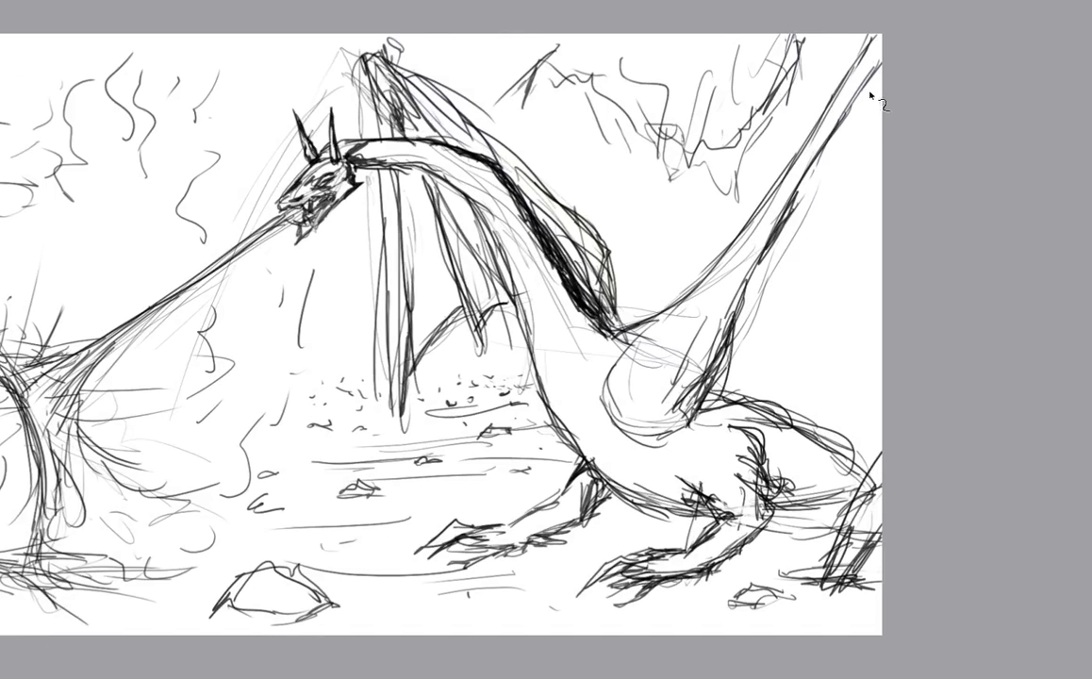
mouse_move(879, 74)
mouse_down()
mouse_move(805, 187)
mouse_move(883, 68)
mouse_move(787, 227)
mouse_up()
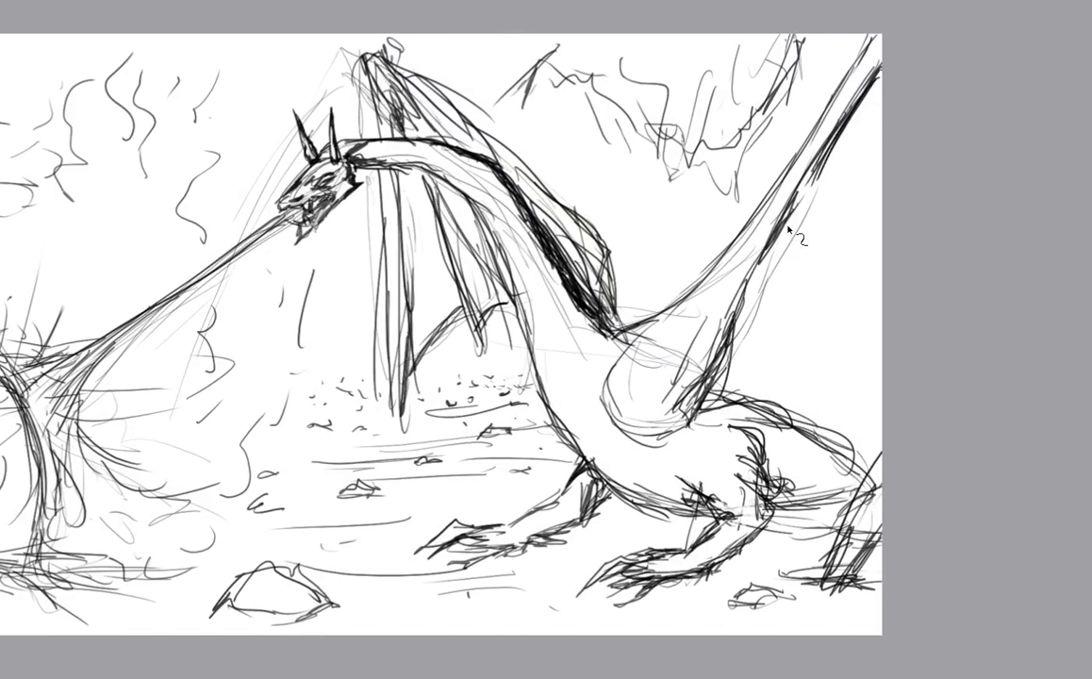
drag(828, 147, 774, 247)
drag(812, 173, 766, 258)
drag(829, 153, 791, 220)
drag(859, 107, 791, 219)
drag(882, 72, 817, 189)
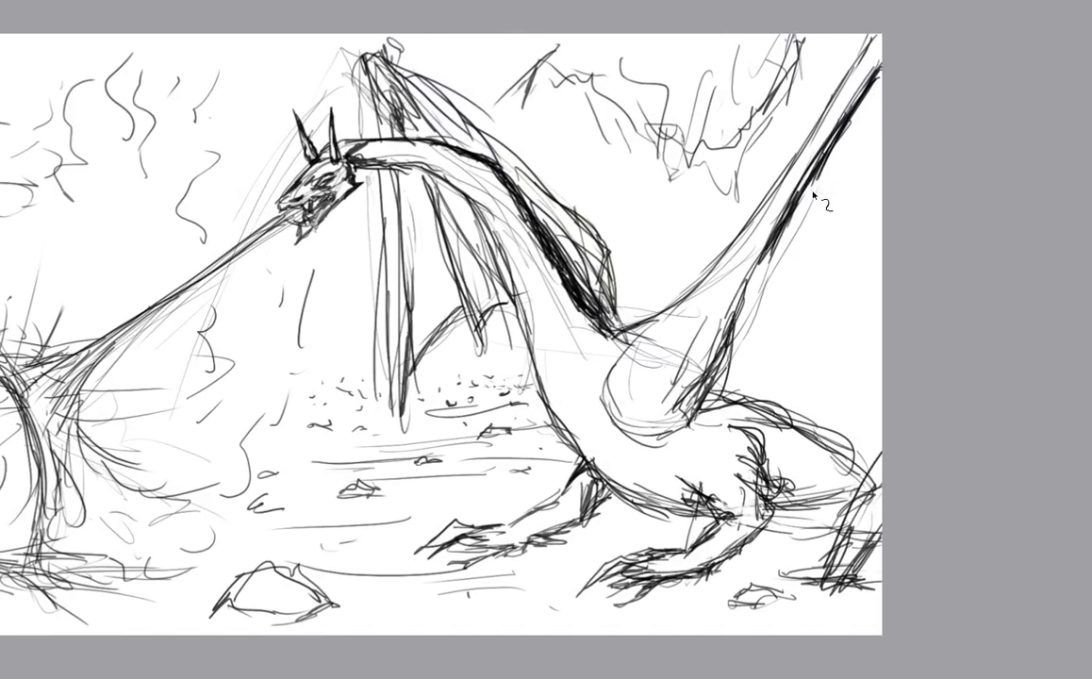
Hatch the shadow side of the raised wing's lower half, widening the shading toward the dragon's back.
drag(872, 92, 796, 234)
drag(841, 135, 793, 215)
drag(831, 158, 776, 260)
drag(802, 209, 751, 302)
drag(775, 250, 741, 322)
drag(762, 276, 741, 322)
drag(774, 255, 745, 323)
drag(766, 280, 741, 332)
drag(756, 293, 733, 364)
mouse_move(739, 353)
mouse_down()
mouse_move(747, 318)
mouse_move(726, 391)
mouse_up()
drag(749, 314, 737, 390)
drag(741, 362, 738, 389)
mouse_move(758, 306)
mouse_down()
mouse_move(750, 395)
mouse_move(754, 354)
mouse_up()
drag(776, 261, 755, 332)
mouse_move(784, 229)
mouse_down()
mouse_move(758, 303)
mouse_move(756, 287)
mouse_up()
drag(783, 241, 751, 305)
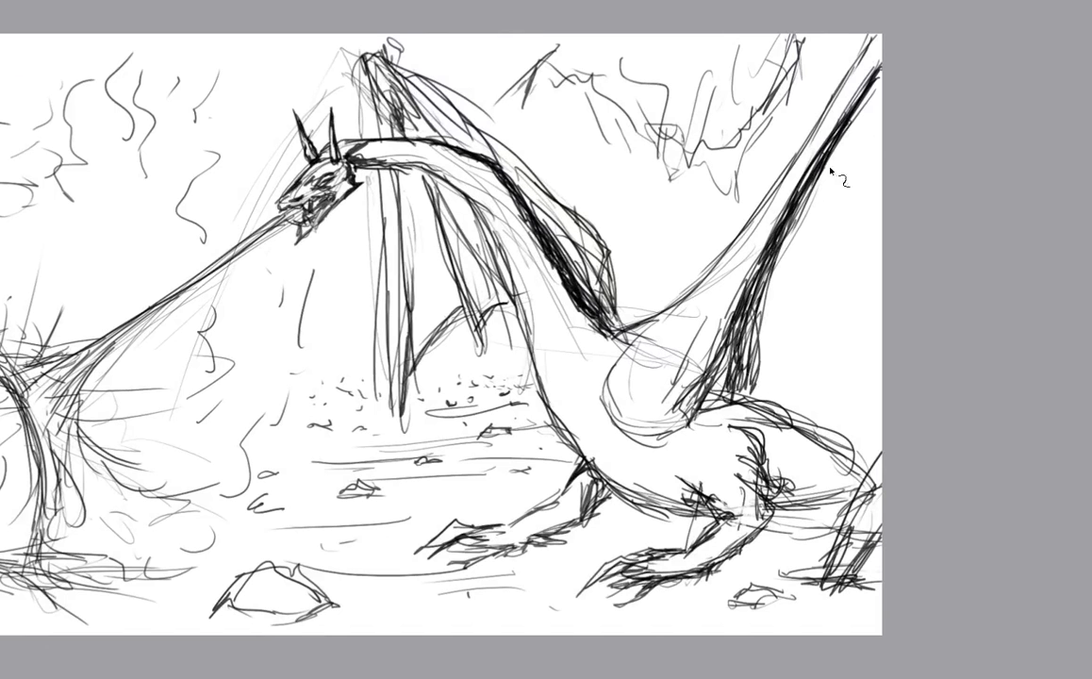
Reinforce the shadow along the whole raised wing and darken its base where it joins the body.
drag(832, 170, 781, 239)
drag(846, 135, 826, 161)
mouse_move(872, 93)
mouse_down()
mouse_move(818, 181)
mouse_move(835, 163)
mouse_up()
drag(846, 143, 804, 220)
drag(830, 179, 789, 244)
mouse_move(789, 243)
mouse_down()
mouse_move(760, 326)
mouse_move(757, 388)
mouse_move(724, 387)
mouse_move(716, 400)
mouse_up()
drag(725, 378, 681, 418)
mouse_move(714, 352)
mouse_down()
mouse_move(679, 425)
mouse_move(691, 408)
mouse_move(687, 419)
mouse_move(643, 438)
mouse_move(696, 425)
mouse_up()
drag(693, 421, 682, 441)
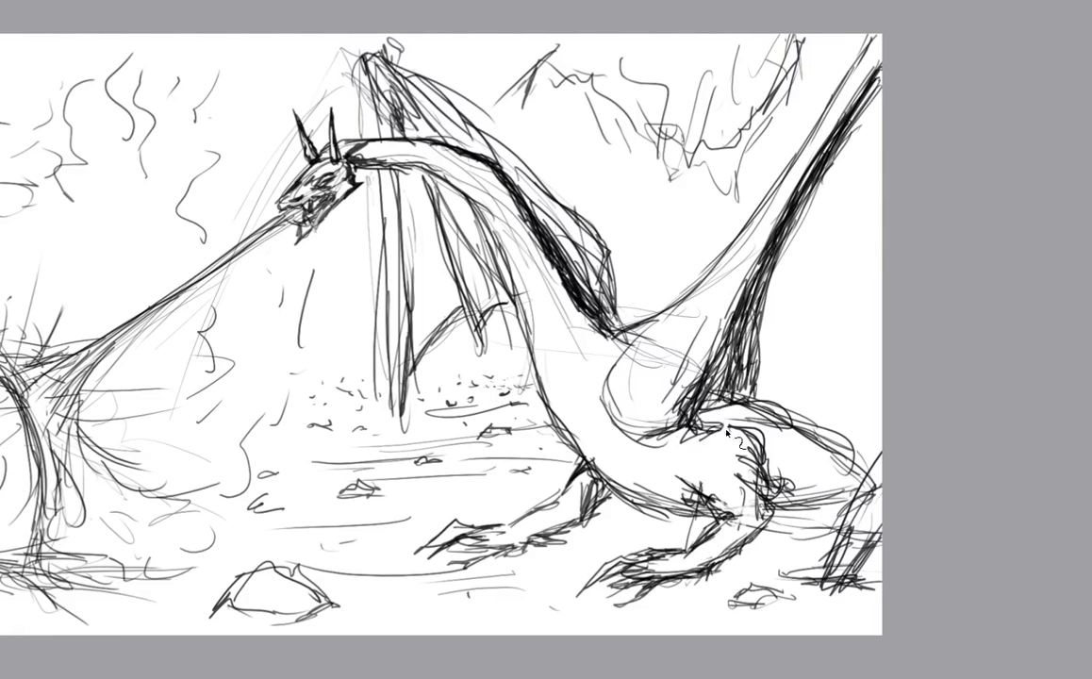
Shade the top of the dragon's hindquarters and fill the underside of its tail with dark strokes.
mouse_move(686, 374)
mouse_down()
mouse_move(694, 425)
mouse_move(714, 409)
mouse_up()
mouse_move(714, 409)
mouse_down()
mouse_move(744, 424)
mouse_move(769, 483)
mouse_move(819, 492)
mouse_up()
mouse_move(797, 500)
mouse_down()
mouse_move(860, 485)
mouse_move(857, 471)
mouse_move(791, 492)
mouse_up()
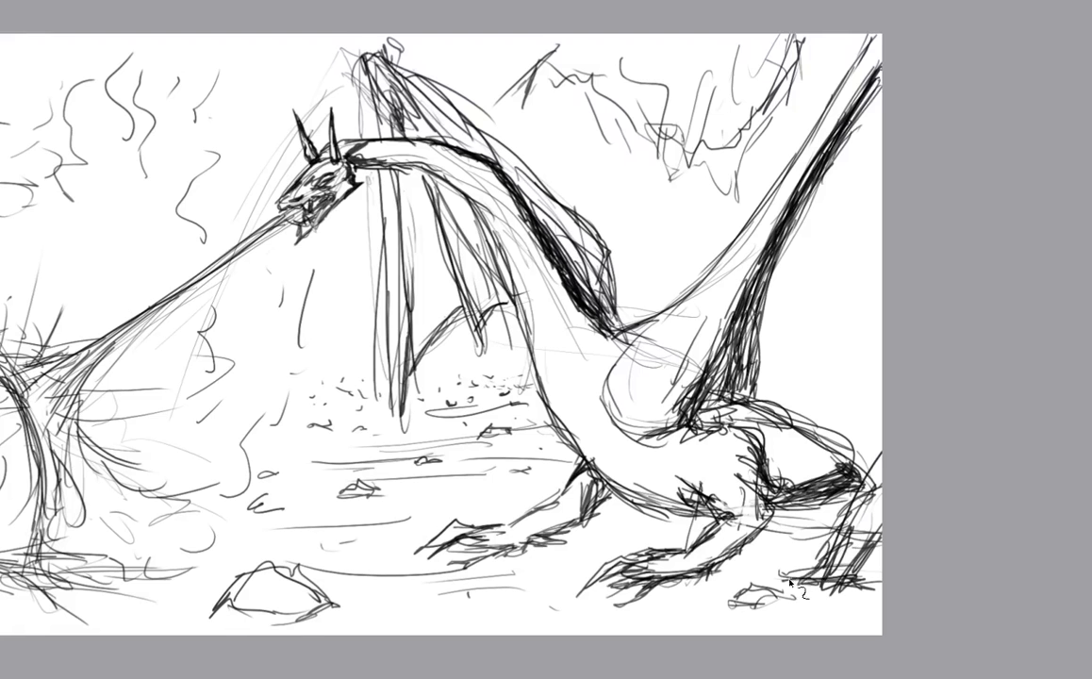
Hatch cast shadows on the ground beneath the dragon's belly, feet and tail.
mouse_move(589, 524)
mouse_down()
mouse_move(612, 493)
mouse_move(611, 455)
mouse_move(625, 467)
mouse_move(612, 464)
mouse_move(601, 498)
mouse_move(688, 482)
mouse_move(677, 483)
mouse_move(705, 493)
mouse_move(566, 503)
mouse_move(576, 507)
mouse_up()
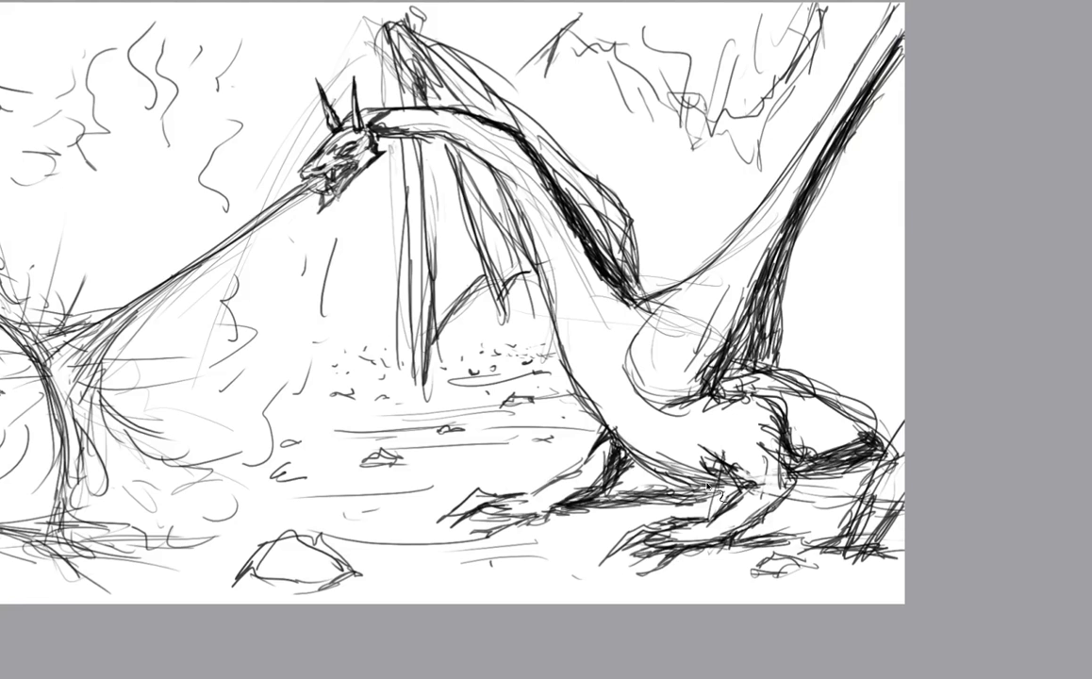
drag(761, 532, 819, 544)
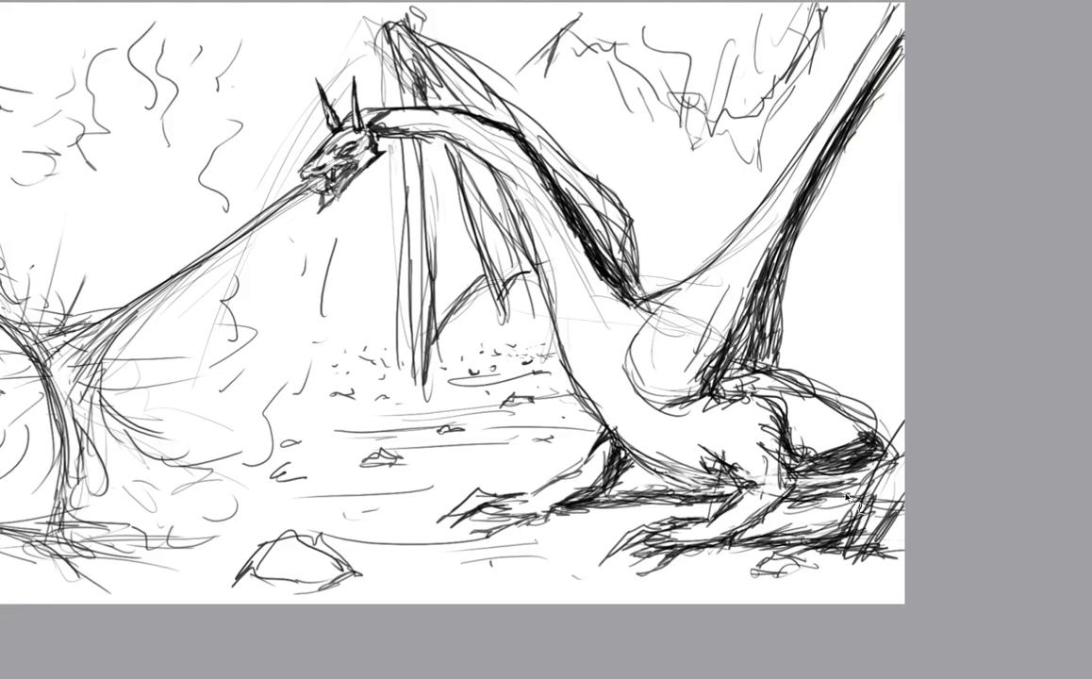
Darken the cast shadow on the ground beneath the dragon's hindquarters and tail.
mouse_move(846, 497)
mouse_down()
mouse_move(810, 489)
mouse_move(849, 487)
mouse_move(835, 506)
mouse_move(817, 502)
mouse_move(823, 493)
mouse_move(852, 496)
mouse_up()
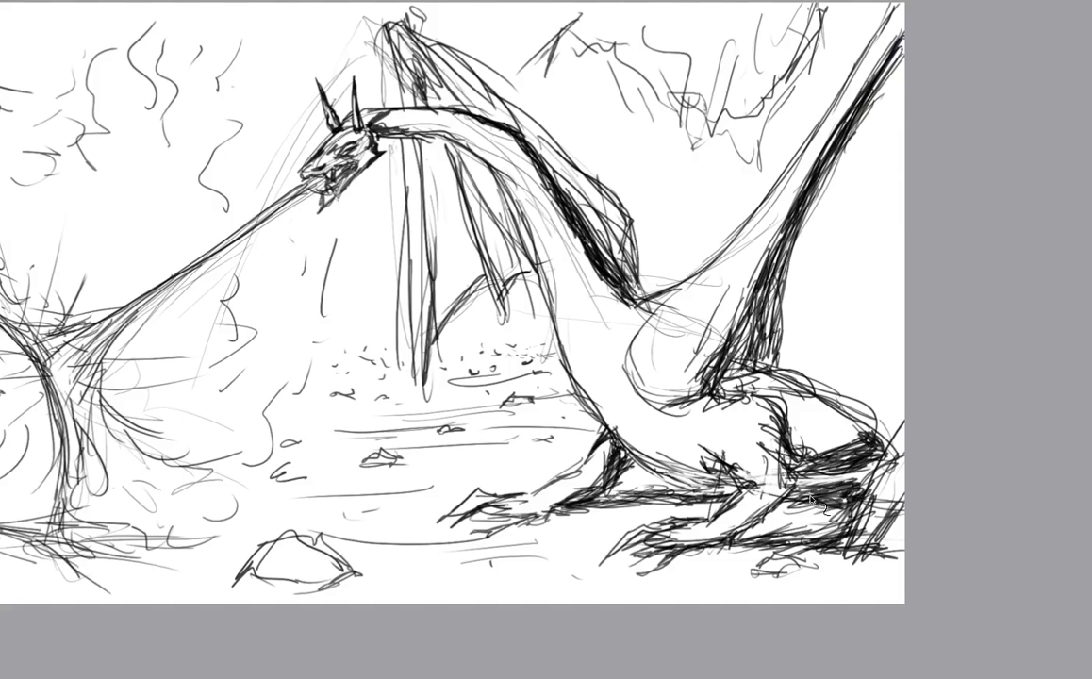
scroll(828, 457, down, 4)
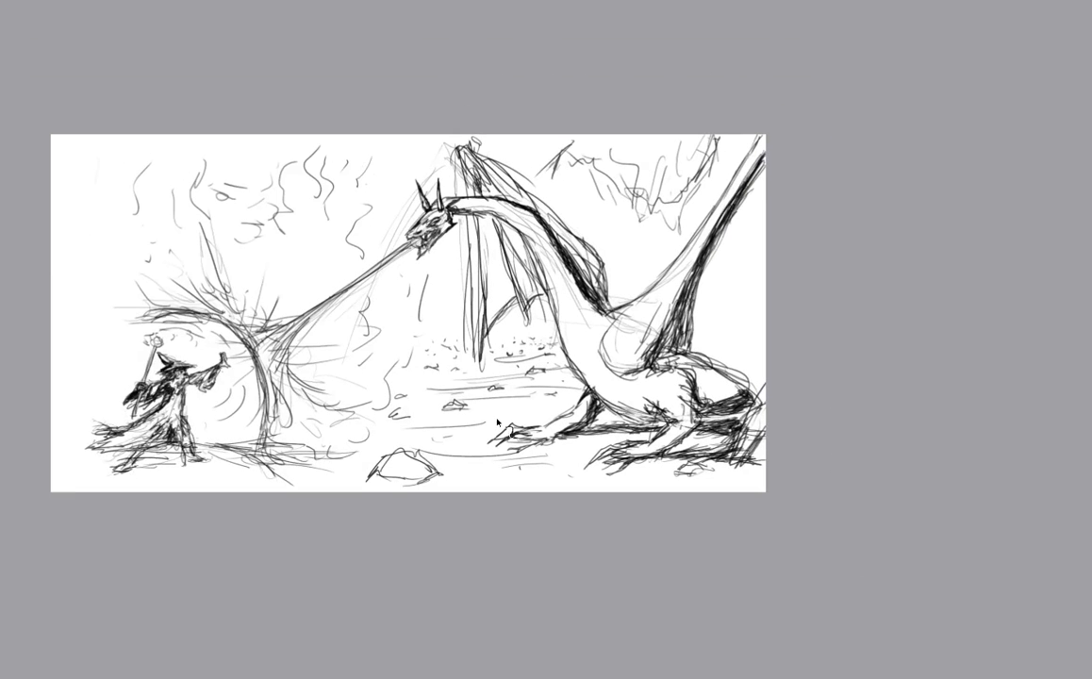
drag(382, 342, 481, 343)
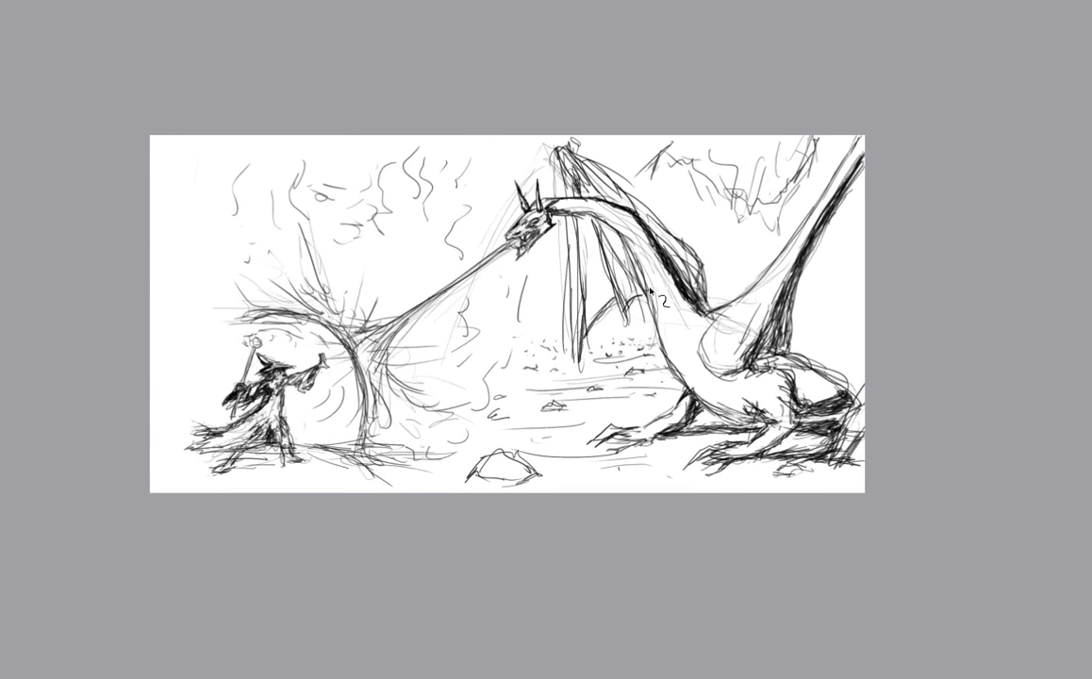
drag(650, 292, 616, 294)
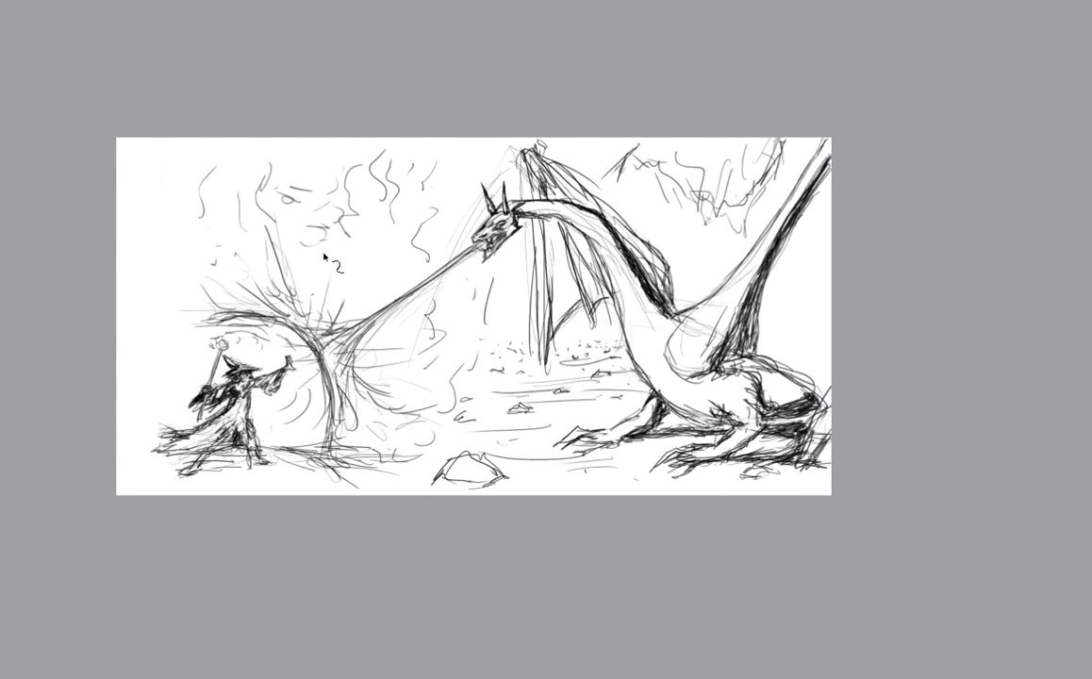
Thicken the outline of the foreground rock and add short ground strokes at both sides of its base.
drag(416, 408, 385, 416)
scroll(408, 358, up, 1)
scroll(451, 415, up, 4)
drag(445, 461, 526, 417)
mouse_move(449, 498)
mouse_down()
mouse_move(463, 478)
mouse_move(508, 472)
mouse_move(556, 509)
mouse_move(486, 521)
mouse_move(398, 513)
mouse_move(438, 516)
mouse_up()
drag(561, 503, 581, 505)
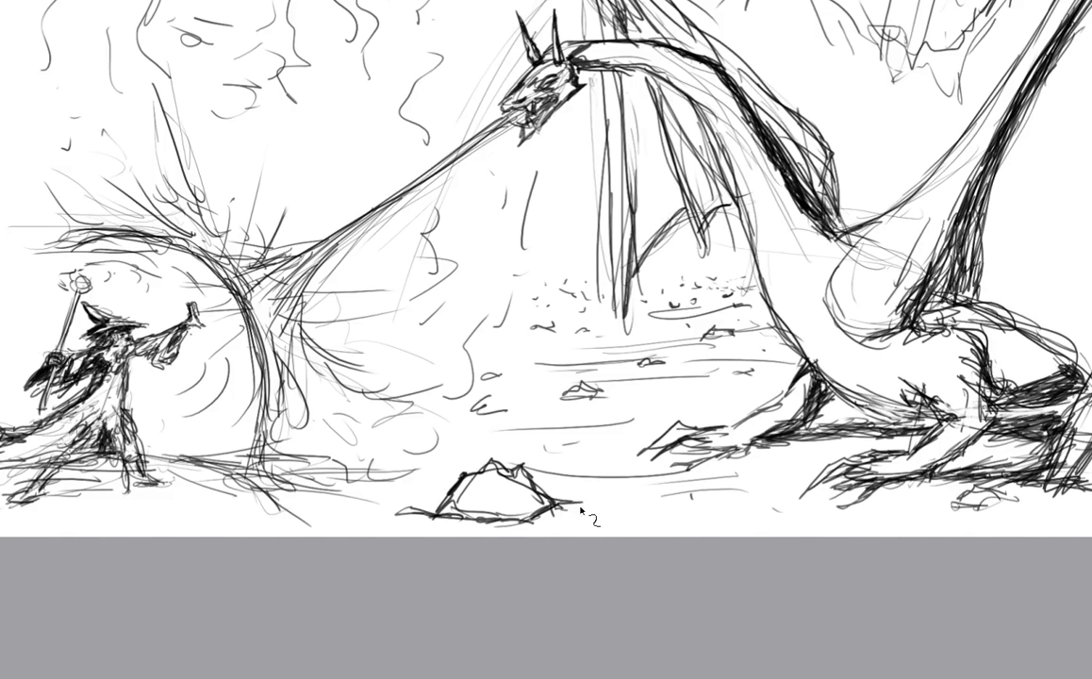
drag(509, 471, 678, 468)
Add ground lines behind the dragon's neck and fill the opening beneath the far wing with solid black.
drag(380, 265, 316, 389)
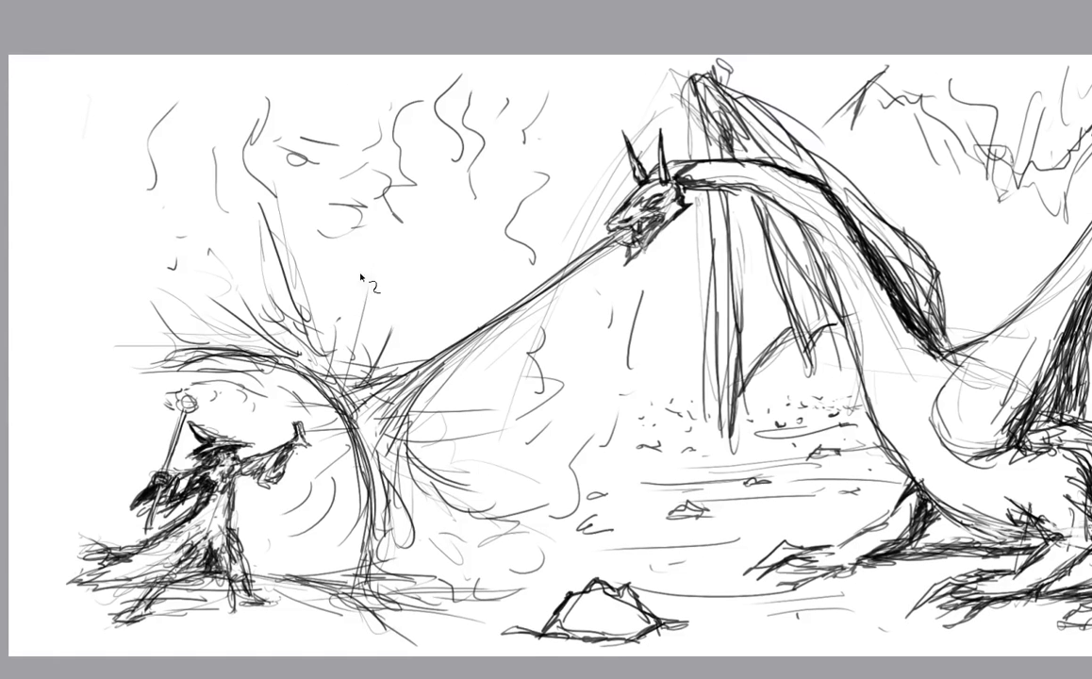
drag(423, 330, 346, 265)
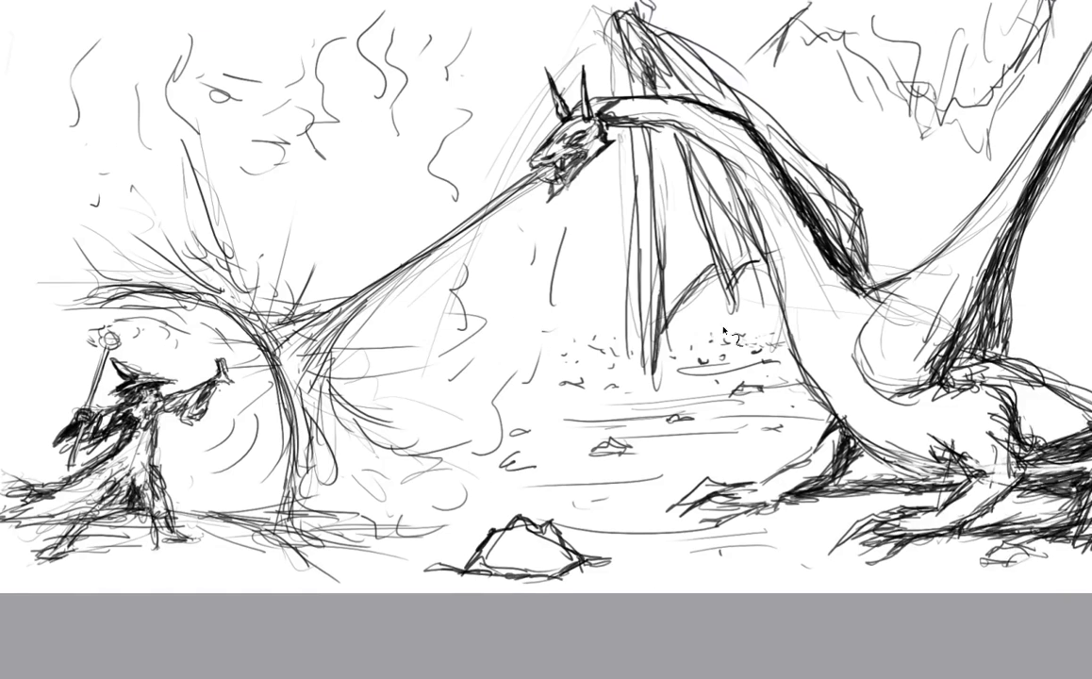
drag(725, 330, 598, 356)
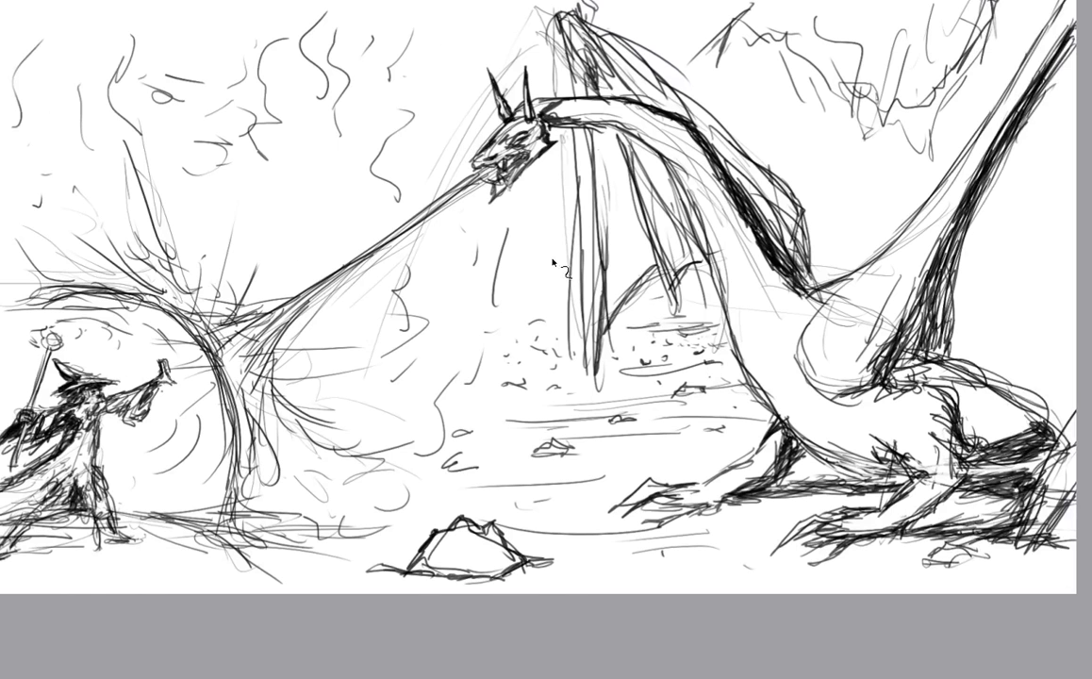
drag(553, 261, 521, 274)
mouse_move(623, 298)
mouse_down()
mouse_move(661, 296)
mouse_move(644, 300)
mouse_move(651, 288)
mouse_move(641, 307)
mouse_move(648, 286)
mouse_up()
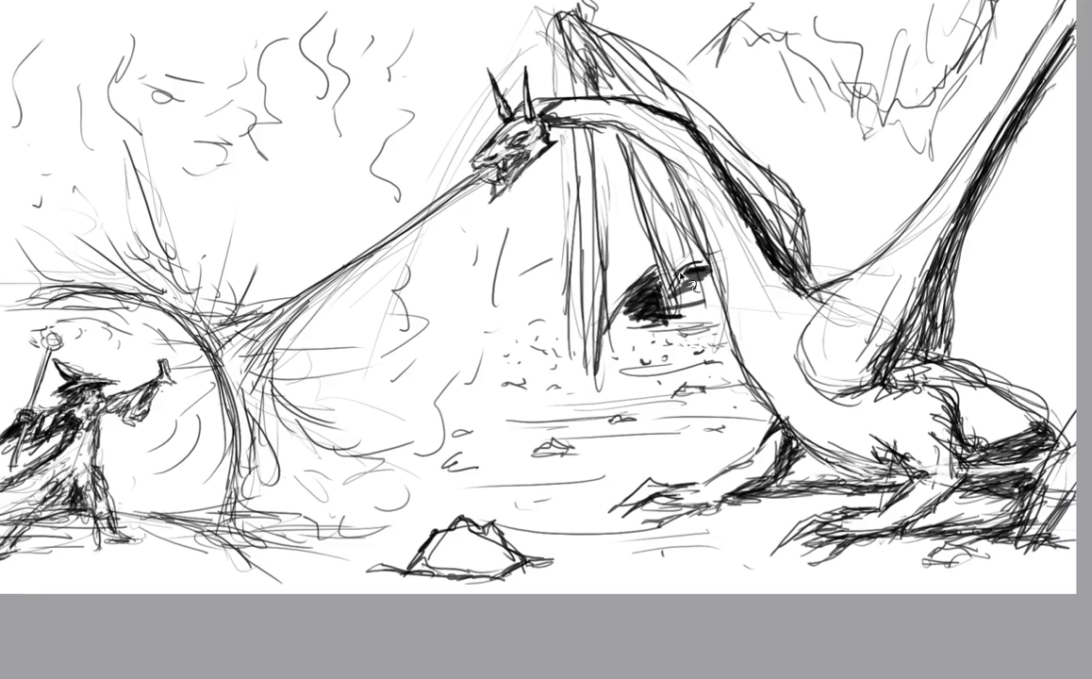
mouse_move(680, 273)
mouse_down()
mouse_move(702, 297)
mouse_move(667, 298)
mouse_move(695, 298)
mouse_move(694, 315)
mouse_move(679, 321)
mouse_move(704, 300)
mouse_move(712, 308)
mouse_move(713, 290)
mouse_move(719, 304)
mouse_move(685, 300)
mouse_move(709, 283)
mouse_move(695, 282)
mouse_move(717, 307)
mouse_up()
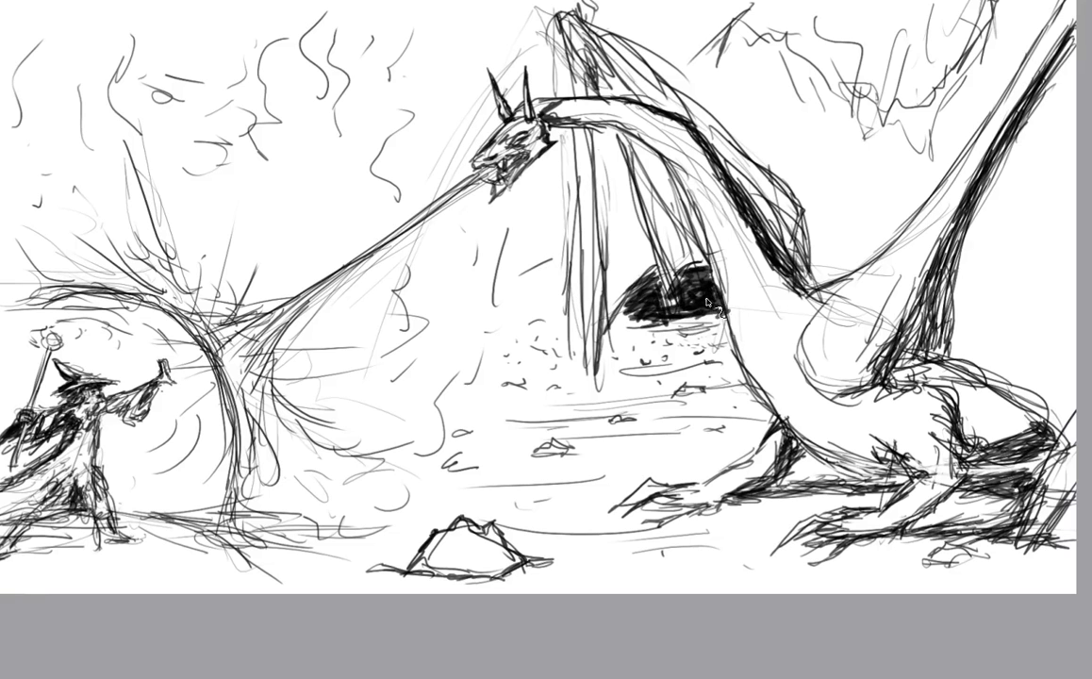
Fill the V-shaped background gap between the dragon's two wings with dense black strokes, starting at its back.
mouse_move(841, 275)
mouse_down()
mouse_move(818, 257)
mouse_move(851, 270)
mouse_move(837, 279)
mouse_move(870, 251)
mouse_move(830, 256)
mouse_move(882, 228)
mouse_move(880, 243)
mouse_move(847, 268)
mouse_move(812, 248)
mouse_up()
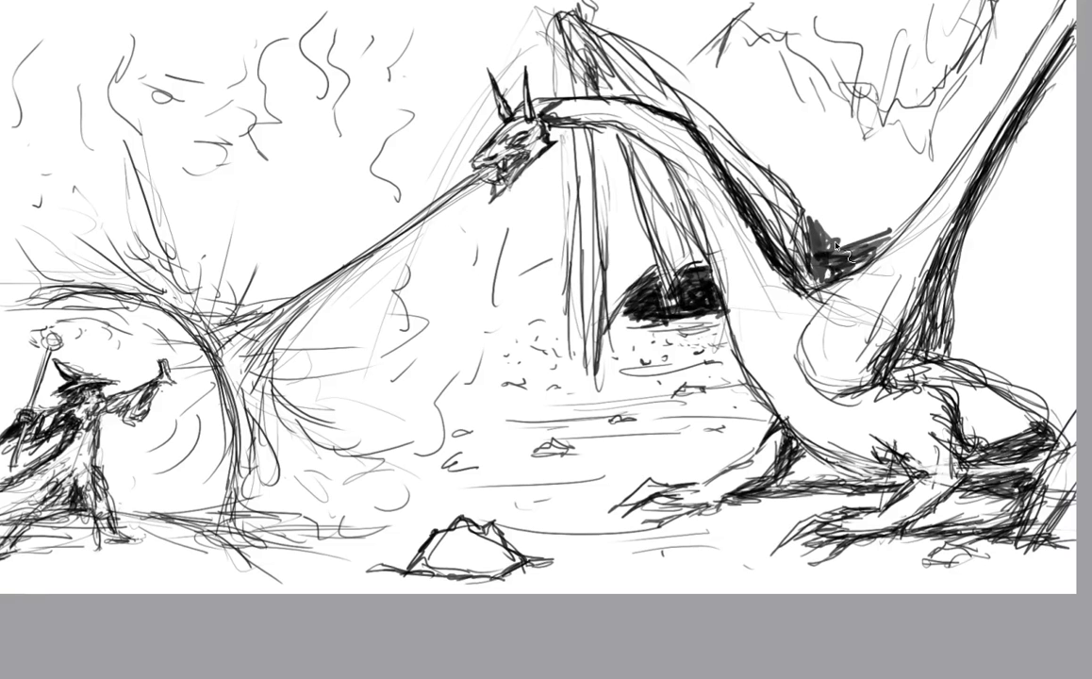
drag(836, 245, 889, 238)
key(minus)
key(minus)
key(minus)
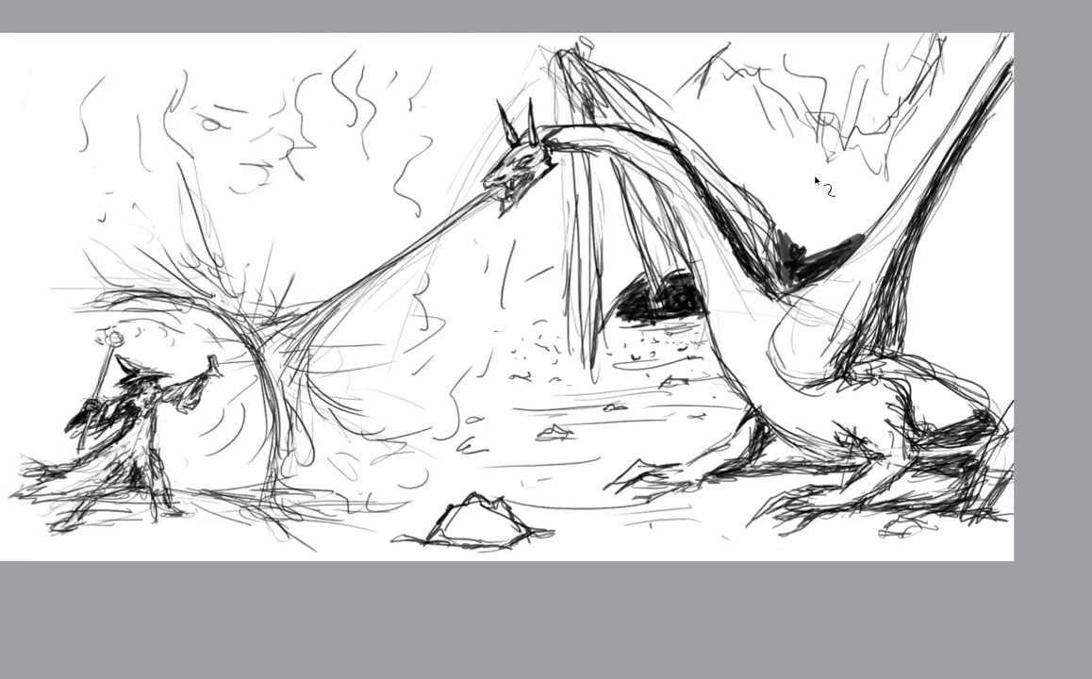
mouse_move(774, 251)
mouse_down()
mouse_move(694, 291)
mouse_move(676, 317)
mouse_move(728, 328)
mouse_move(666, 321)
mouse_move(736, 312)
mouse_move(673, 322)
mouse_up()
key(plus)
key(plus)
key(plus)
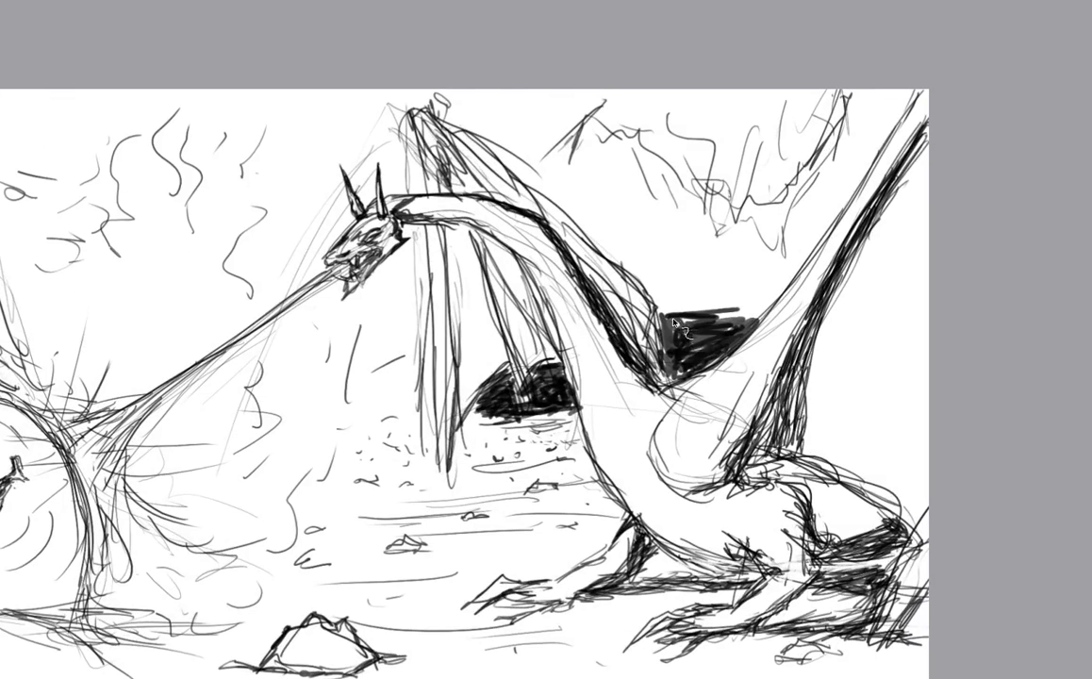
mouse_move(741, 328)
mouse_down()
mouse_move(698, 325)
mouse_move(755, 314)
mouse_move(733, 318)
mouse_move(686, 298)
mouse_move(694, 293)
mouse_move(622, 296)
mouse_move(549, 224)
mouse_move(609, 283)
mouse_move(678, 305)
mouse_move(626, 283)
mouse_move(682, 283)
mouse_move(750, 311)
mouse_move(721, 269)
mouse_move(735, 255)
mouse_move(665, 264)
mouse_move(689, 287)
mouse_move(641, 264)
mouse_move(702, 261)
mouse_move(613, 265)
mouse_move(688, 275)
mouse_move(627, 262)
mouse_move(672, 267)
mouse_move(630, 269)
mouse_move(718, 300)
mouse_move(604, 255)
mouse_move(618, 273)
mouse_move(659, 288)
mouse_up()
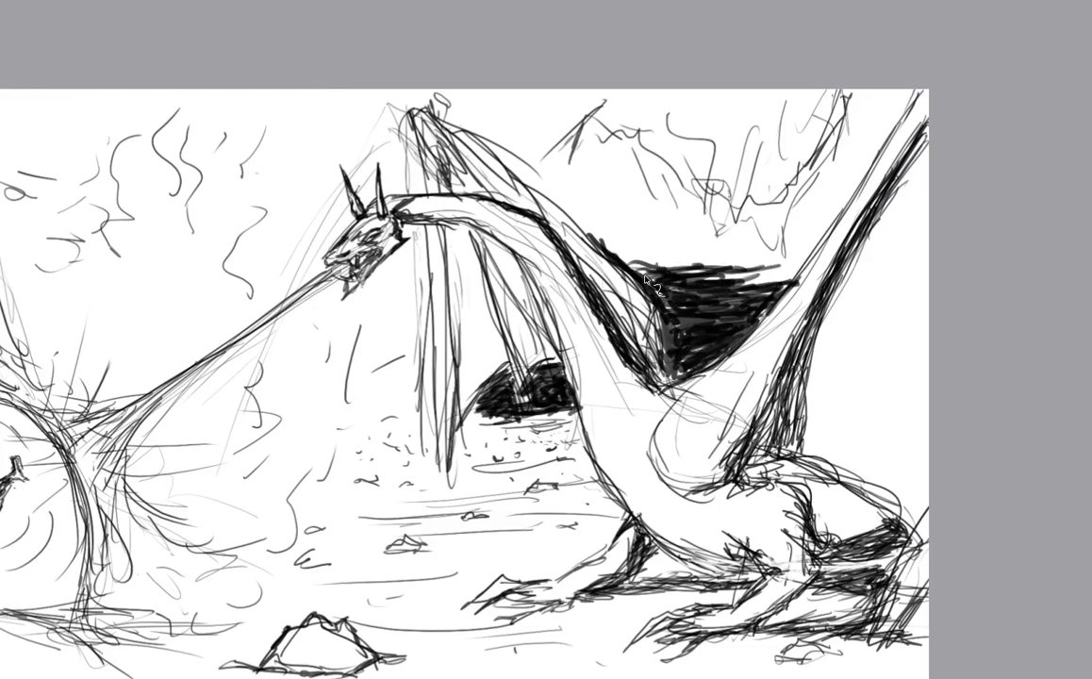
mouse_move(756, 275)
mouse_down()
mouse_move(787, 281)
mouse_move(774, 281)
mouse_move(807, 257)
mouse_move(798, 269)
mouse_move(729, 276)
mouse_move(734, 289)
mouse_move(796, 257)
mouse_move(653, 252)
mouse_up()
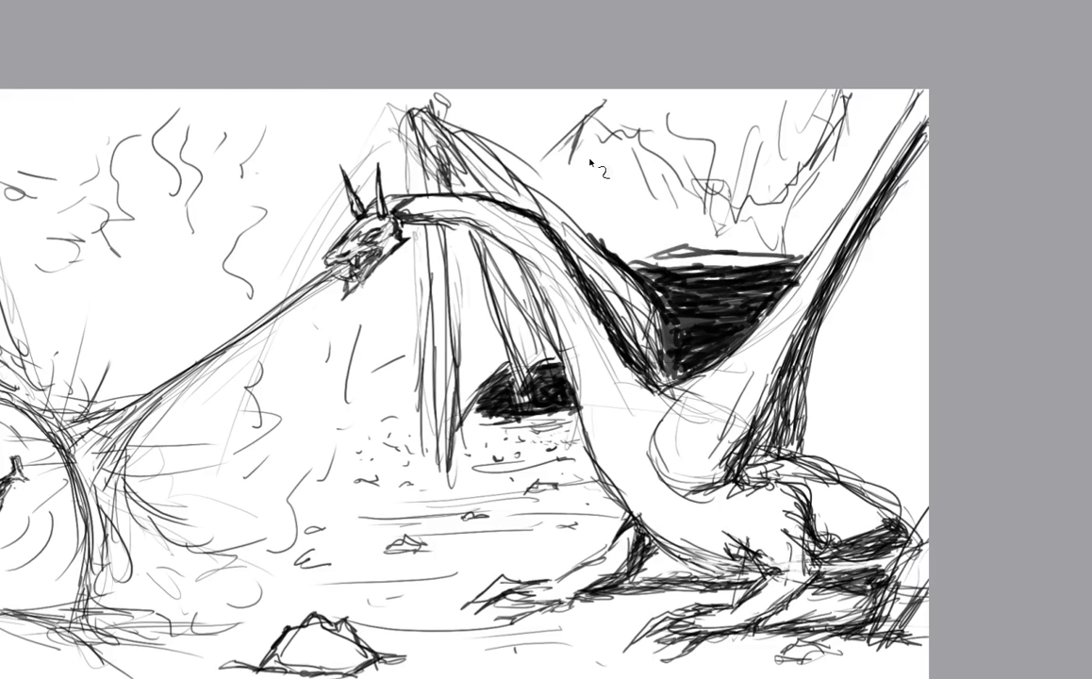
Hatch dark horizontal strokes up the background slope above the black area between the wings.
mouse_move(597, 130)
mouse_down()
mouse_move(604, 155)
mouse_move(636, 176)
mouse_move(637, 200)
mouse_move(658, 214)
mouse_move(632, 231)
mouse_move(719, 219)
mouse_up()
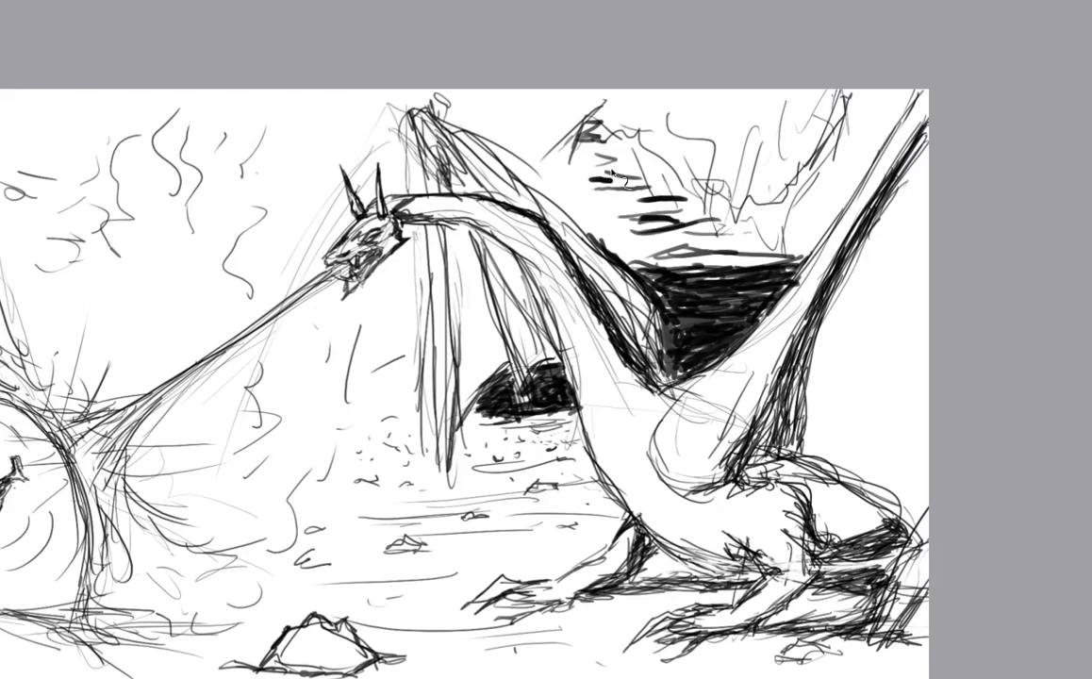
scroll(644, 159, up, 3)
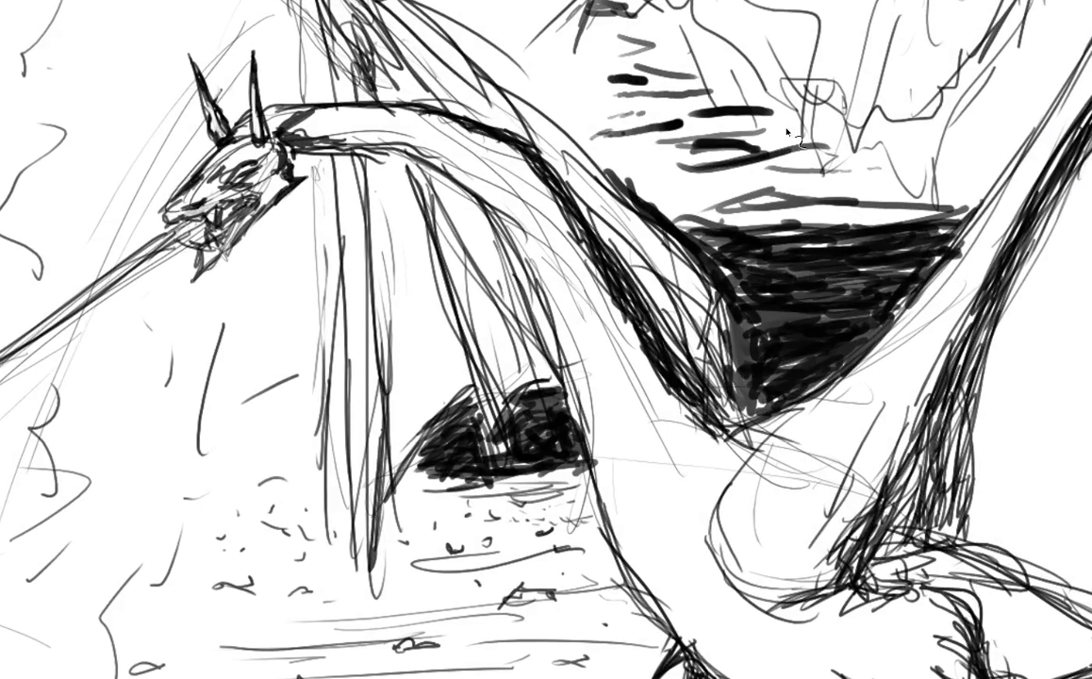
mouse_move(676, 127)
mouse_down()
mouse_move(714, 119)
mouse_move(754, 137)
mouse_up()
mouse_move(694, 141)
mouse_down()
mouse_move(791, 170)
mouse_move(758, 176)
mouse_up()
mouse_move(894, 166)
mouse_down()
mouse_move(773, 187)
mouse_move(781, 206)
mouse_move(898, 200)
mouse_move(860, 227)
mouse_move(934, 211)
mouse_move(915, 209)
mouse_move(971, 213)
mouse_move(935, 233)
mouse_move(896, 235)
mouse_up()
mouse_move(793, 227)
mouse_down()
mouse_move(924, 205)
mouse_move(902, 212)
mouse_up()
drag(883, 210, 915, 226)
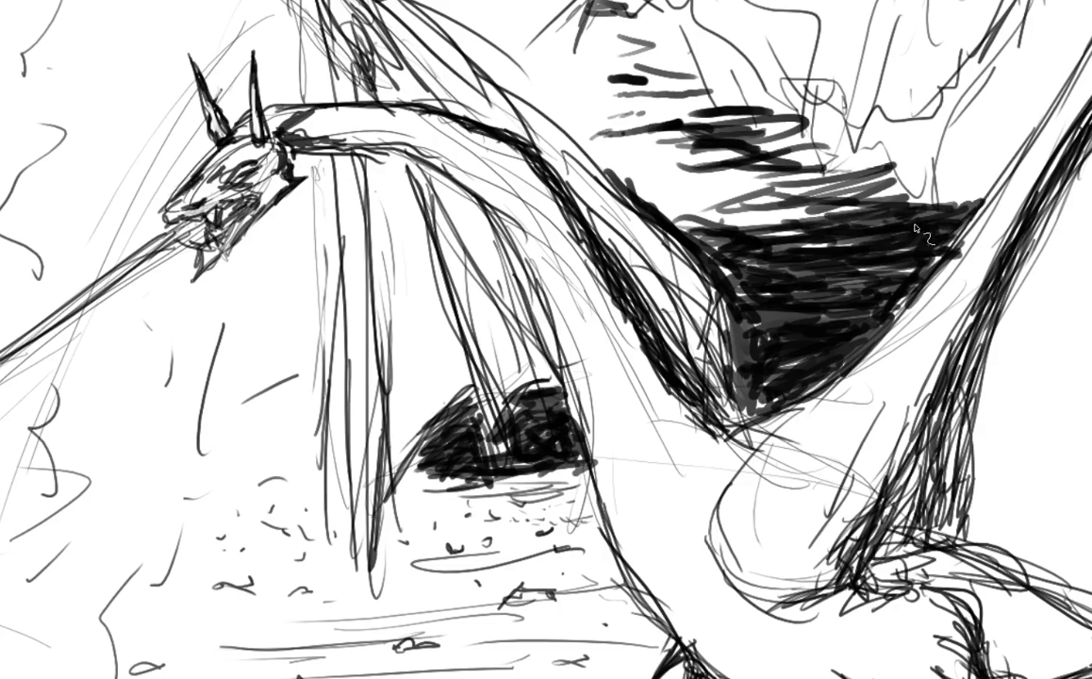
Close the white gaps along the upper edge of the black area, out to the far wing's edge.
mouse_move(785, 199)
mouse_down()
mouse_move(713, 209)
mouse_move(640, 193)
mouse_up()
drag(755, 175, 630, 184)
mouse_move(660, 219)
mouse_down()
mouse_move(690, 194)
mouse_move(779, 207)
mouse_up()
mouse_move(752, 210)
mouse_down()
mouse_move(681, 201)
mouse_move(687, 210)
mouse_up()
drag(680, 210, 742, 230)
drag(715, 230, 606, 188)
drag(608, 184, 755, 168)
mouse_move(645, 187)
mouse_down()
mouse_move(818, 167)
mouse_move(632, 175)
mouse_up()
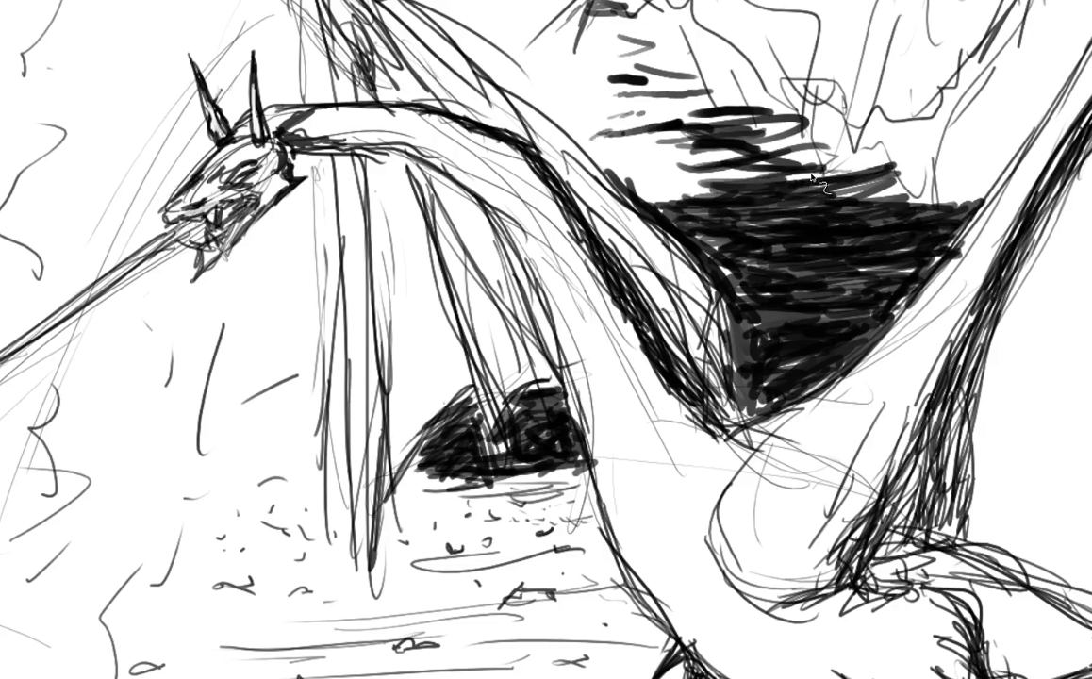
Merge the hatched slope strokes into the black background between the far wing and the raised wing.
drag(812, 175, 651, 160)
mouse_move(708, 165)
mouse_down()
mouse_move(825, 149)
mouse_move(764, 153)
mouse_up()
drag(736, 189, 858, 162)
mouse_move(808, 189)
mouse_down()
mouse_move(958, 202)
mouse_move(941, 230)
mouse_up()
mouse_move(612, 170)
mouse_down()
mouse_move(667, 200)
mouse_move(645, 201)
mouse_move(725, 183)
mouse_up()
drag(641, 182, 731, 179)
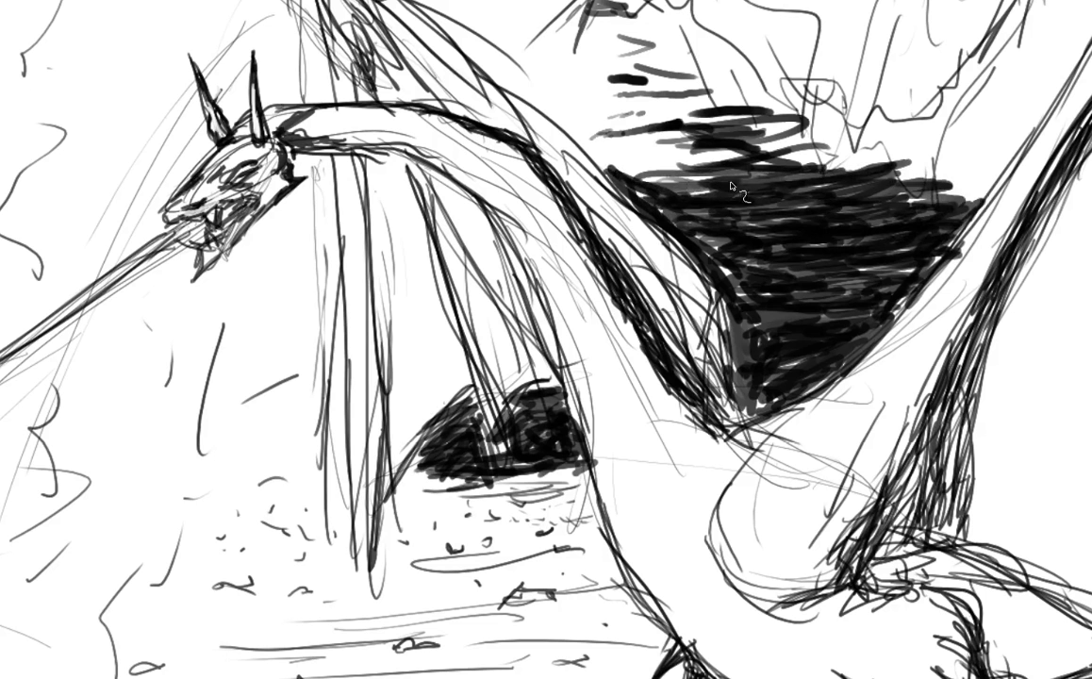
mouse_move(634, 169)
mouse_down()
mouse_move(724, 167)
mouse_move(734, 155)
mouse_move(712, 179)
mouse_up()
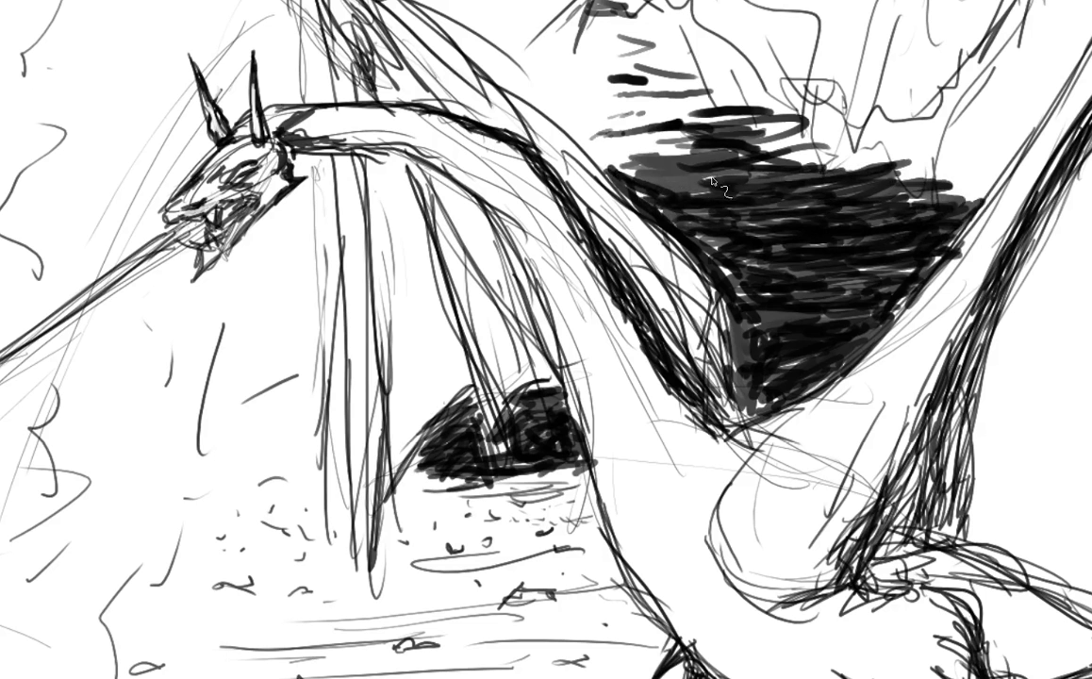
mouse_move(628, 166)
mouse_down()
mouse_move(698, 151)
mouse_move(700, 172)
mouse_move(709, 132)
mouse_up()
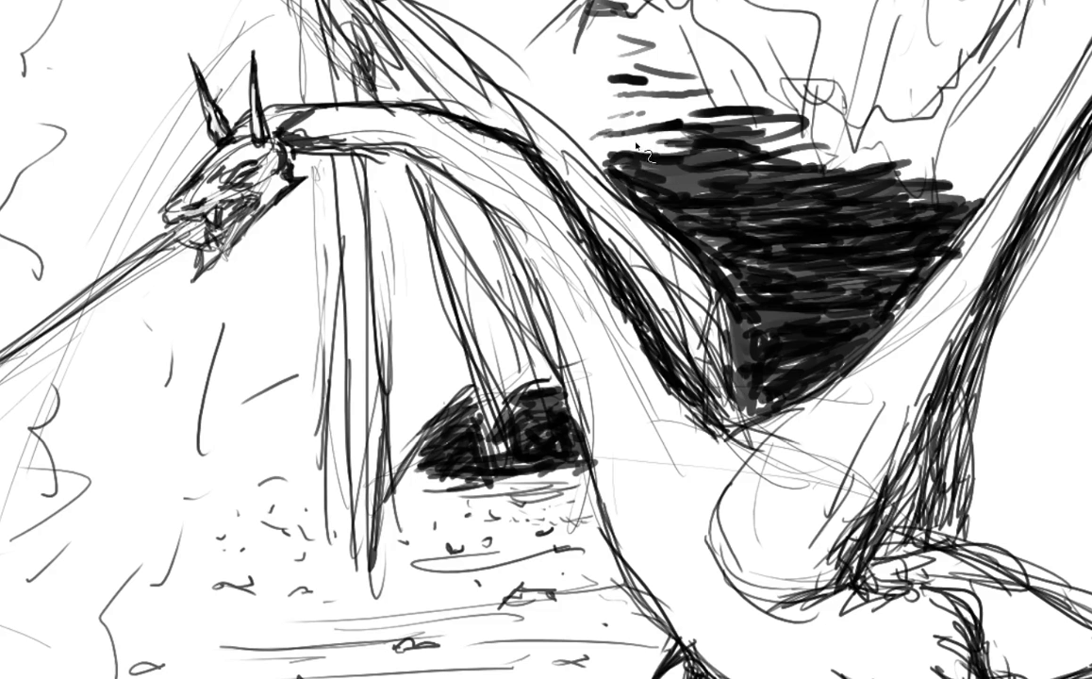
Extend the black background further up along the outer edge of the far wing.
mouse_move(604, 142)
mouse_down()
mouse_move(673, 134)
mouse_move(558, 142)
mouse_up()
mouse_move(560, 151)
mouse_down()
mouse_move(619, 149)
mouse_move(583, 134)
mouse_move(615, 166)
mouse_move(660, 158)
mouse_up()
mouse_move(577, 132)
mouse_down()
mouse_move(609, 143)
mouse_move(566, 117)
mouse_move(644, 125)
mouse_up()
drag(718, 125, 592, 134)
drag(596, 133, 783, 100)
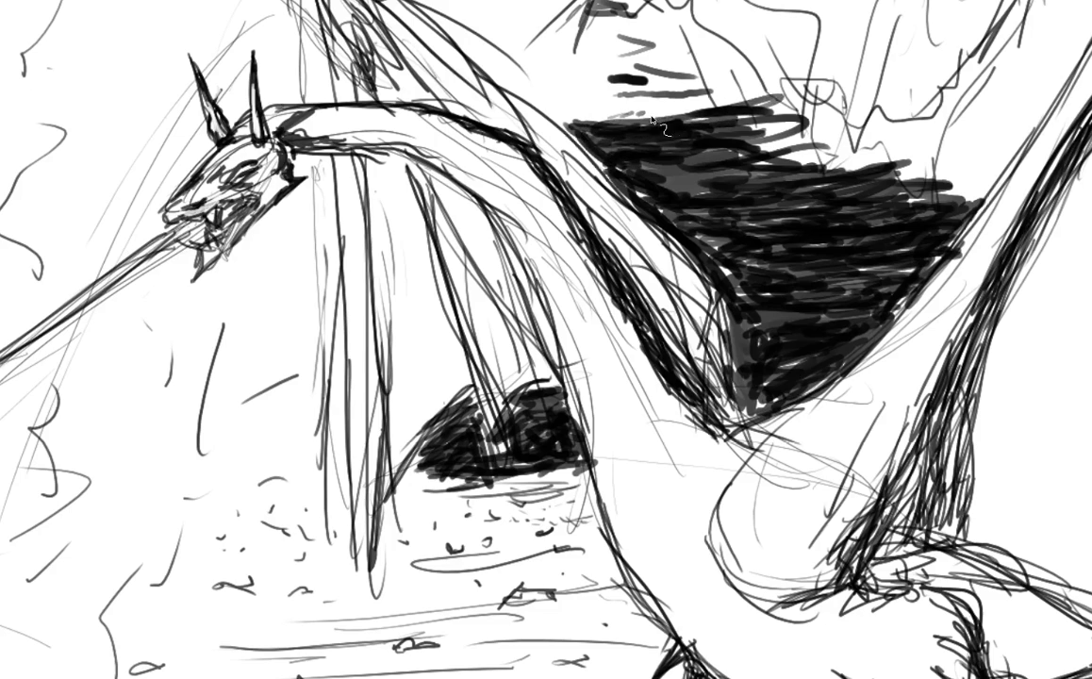
Solidify the black background between the wings with broader strokes and extend it up beside the raised wing.
key(comma)
key(comma)
mouse_move(675, 148)
mouse_down()
mouse_move(603, 245)
mouse_move(517, 244)
mouse_move(566, 236)
mouse_move(624, 304)
mouse_move(528, 288)
mouse_move(627, 316)
mouse_move(566, 320)
mouse_move(709, 361)
mouse_move(533, 331)
mouse_move(586, 351)
mouse_up()
key(period)
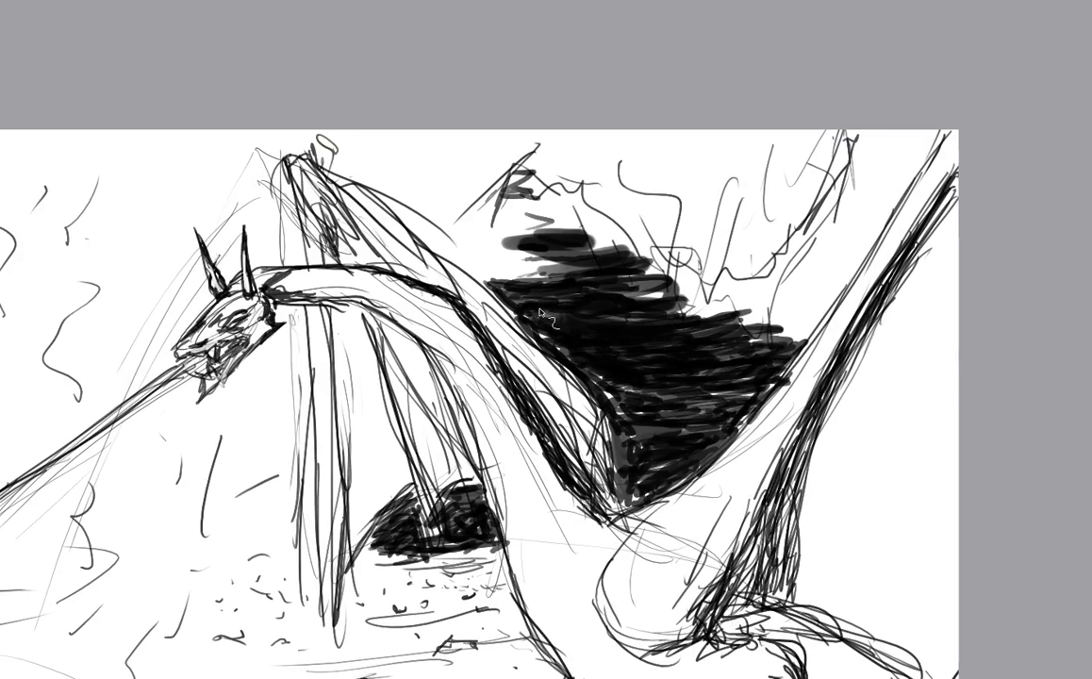
mouse_move(540, 313)
mouse_down()
mouse_move(528, 300)
mouse_move(667, 315)
mouse_move(662, 364)
mouse_move(697, 404)
mouse_move(679, 359)
mouse_move(651, 401)
mouse_move(613, 424)
mouse_move(632, 459)
mouse_move(664, 443)
mouse_move(845, 258)
mouse_move(604, 339)
mouse_up()
key(ctrl+minus)
key(ctrl+minus)
drag(475, 363, 567, 245)
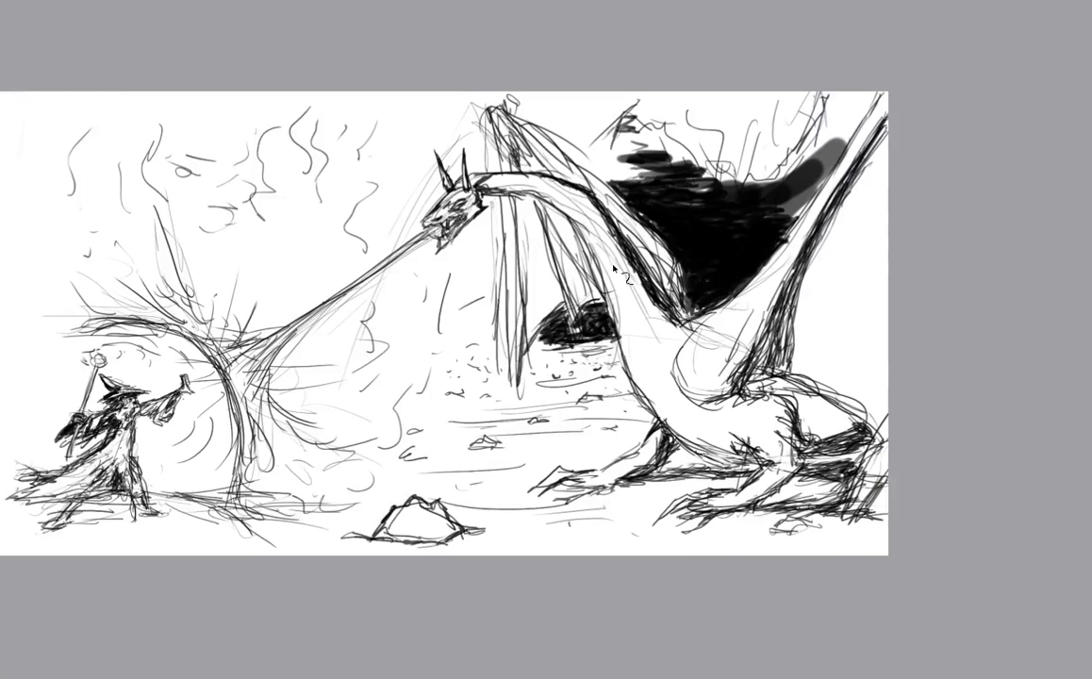
Fill the background beneath the dragon's head, beside the hanging far wing, with broad black strokes.
scroll(593, 332, up, 1)
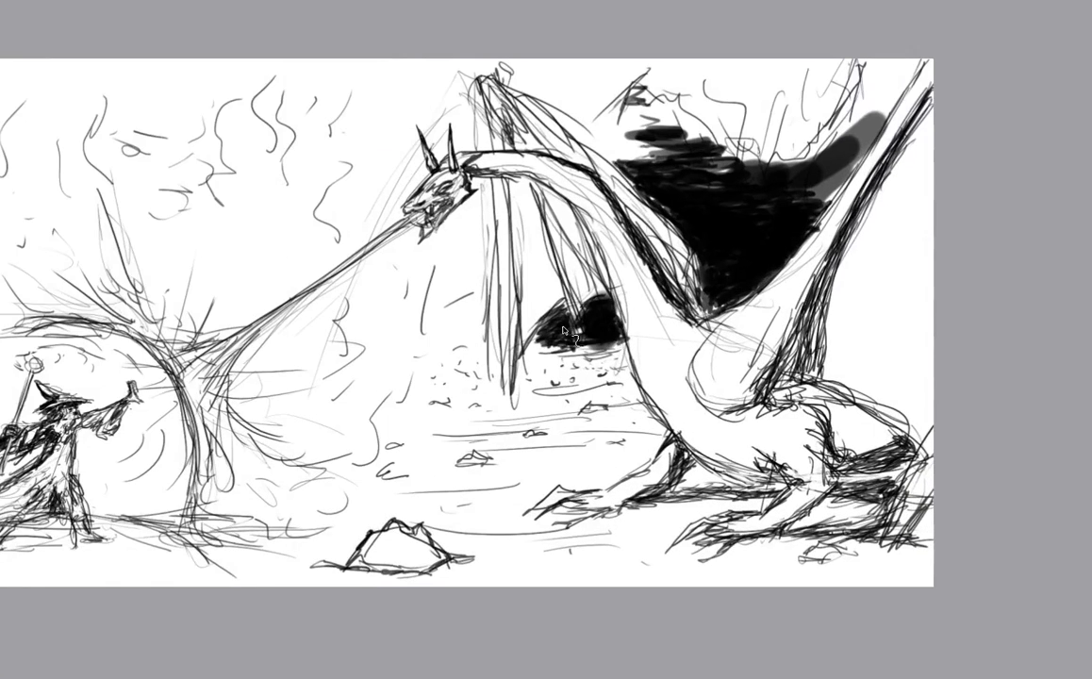
drag(334, 240, 493, 309)
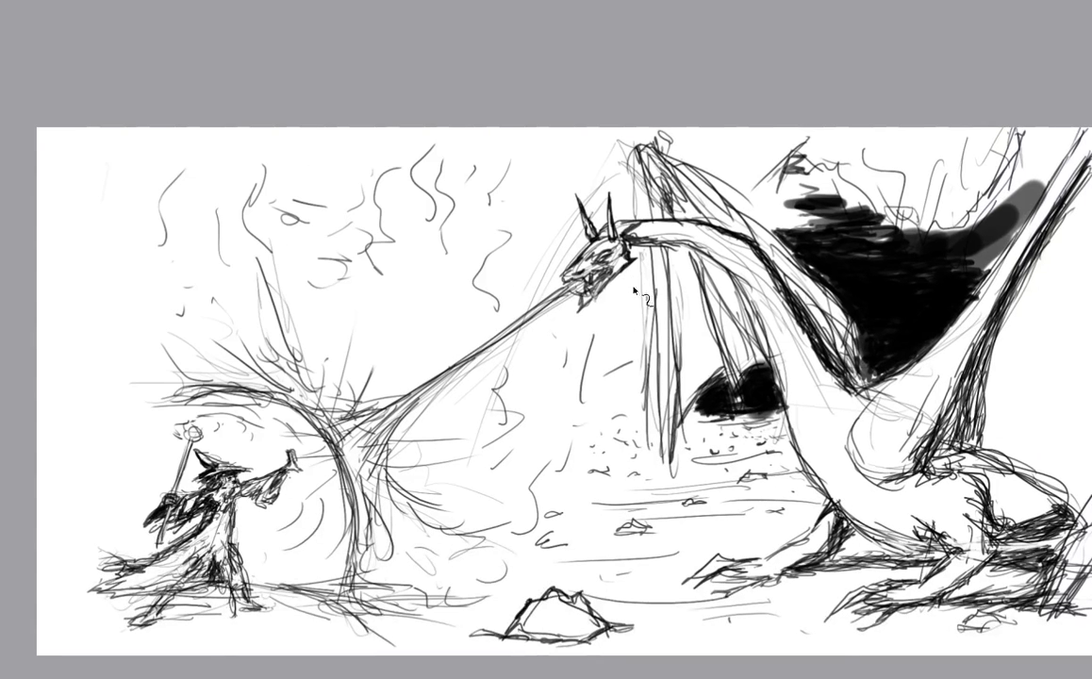
mouse_move(634, 256)
mouse_down()
mouse_move(629, 390)
mouse_move(586, 396)
mouse_move(590, 311)
mouse_move(603, 283)
mouse_move(597, 386)
mouse_move(585, 373)
mouse_move(580, 416)
mouse_move(557, 377)
mouse_move(590, 382)
mouse_move(559, 406)
mouse_up()
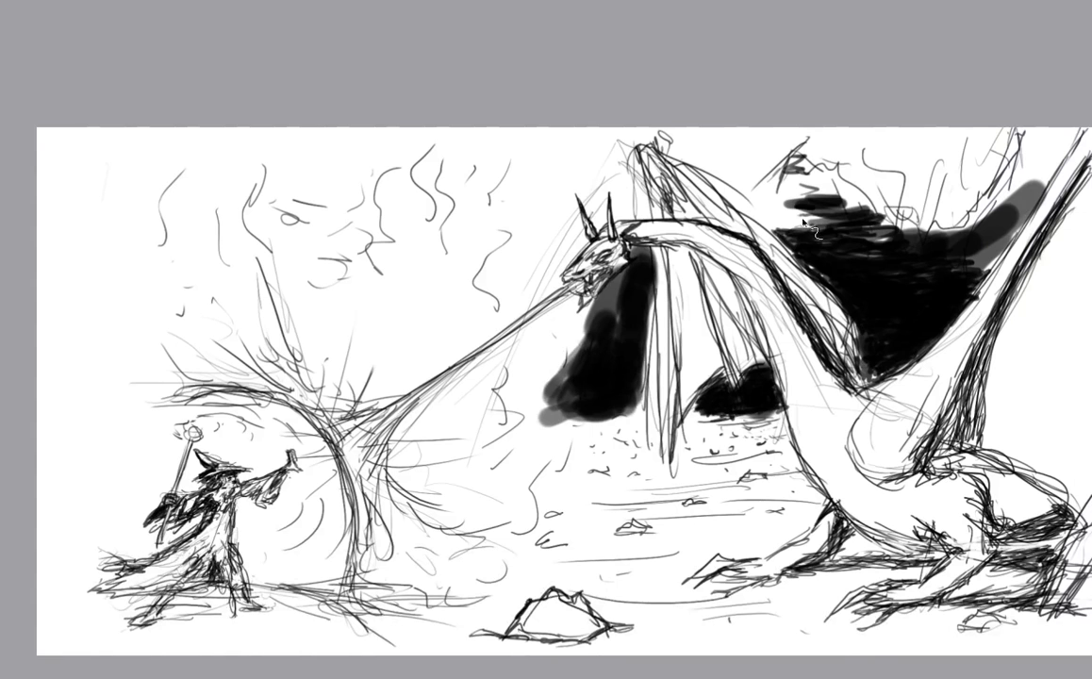
Spread the black background up the raised wing's edge and around the top of the far wing.
mouse_move(804, 223)
mouse_down()
mouse_move(788, 165)
mouse_move(820, 184)
mouse_move(773, 179)
mouse_move(758, 203)
mouse_move(717, 198)
mouse_move(802, 203)
mouse_move(792, 180)
mouse_move(930, 232)
mouse_move(1014, 175)
mouse_move(972, 141)
mouse_move(943, 160)
mouse_move(952, 118)
mouse_move(1048, 172)
mouse_move(973, 268)
mouse_up()
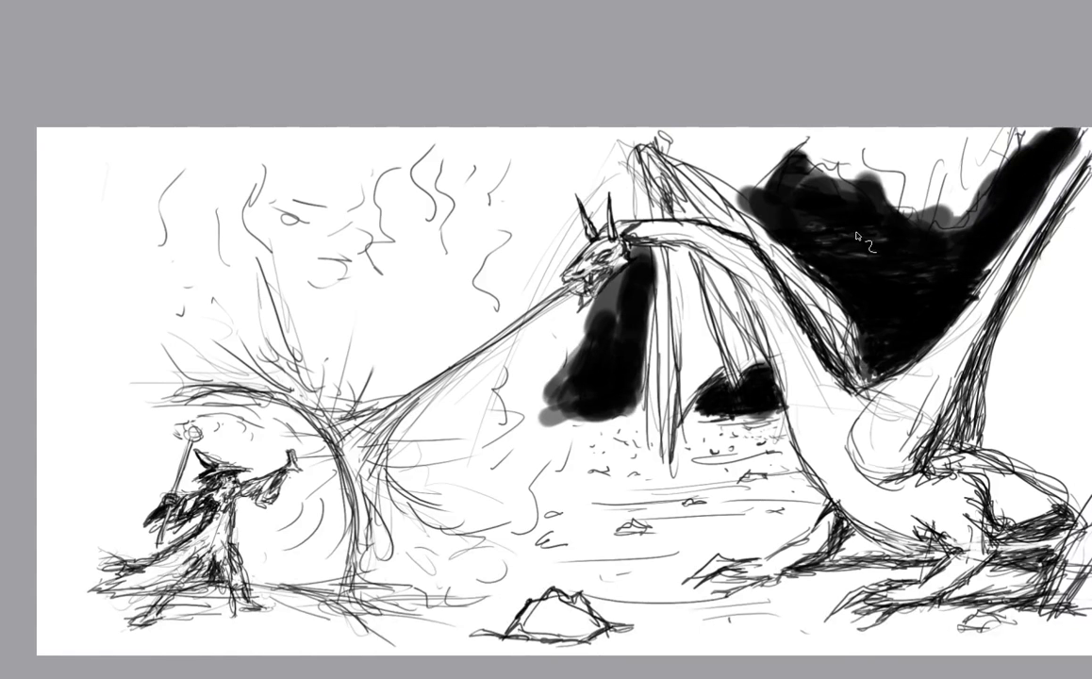
mouse_move(856, 233)
mouse_down()
mouse_move(764, 219)
mouse_move(741, 182)
mouse_up()
drag(635, 190, 613, 170)
mouse_move(529, 151)
mouse_down()
mouse_move(585, 142)
mouse_move(715, 151)
mouse_move(674, 168)
mouse_move(576, 132)
mouse_move(689, 155)
mouse_up()
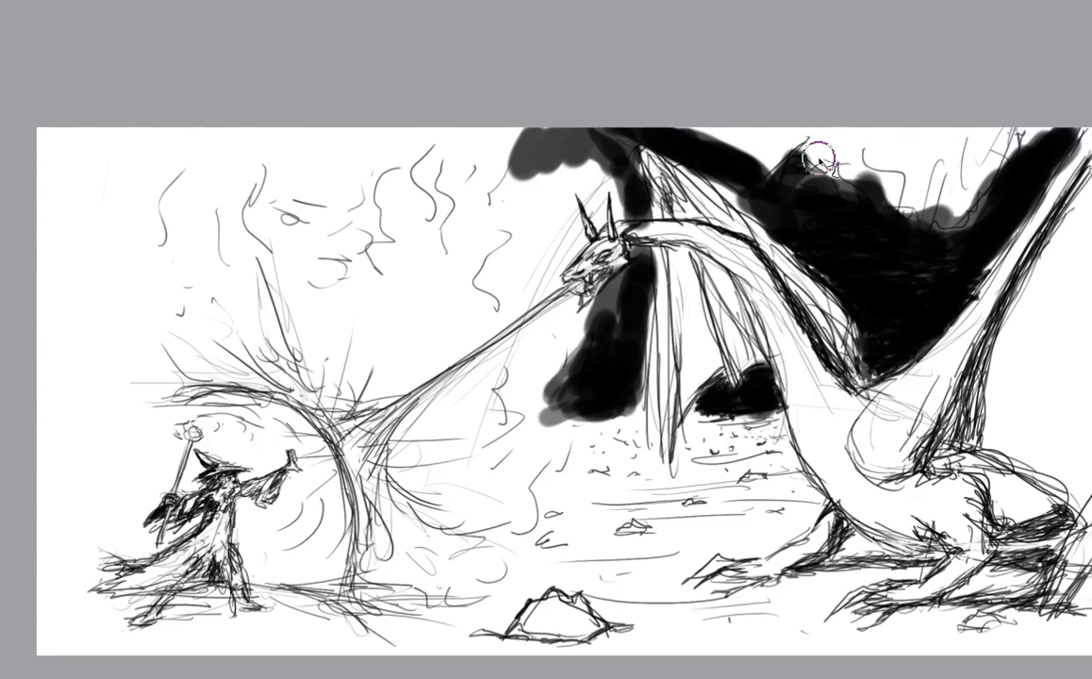
Roughen the upper edge of the black background with vertical strokes and draw dark hanging spikes and columns above it.
mouse_move(820, 166)
mouse_down()
mouse_move(871, 172)
mouse_move(825, 187)
mouse_move(834, 196)
mouse_move(814, 191)
mouse_move(951, 207)
mouse_move(943, 177)
mouse_move(939, 192)
mouse_move(990, 184)
mouse_move(911, 164)
mouse_move(919, 123)
mouse_move(865, 134)
mouse_move(905, 184)
mouse_move(964, 191)
mouse_up()
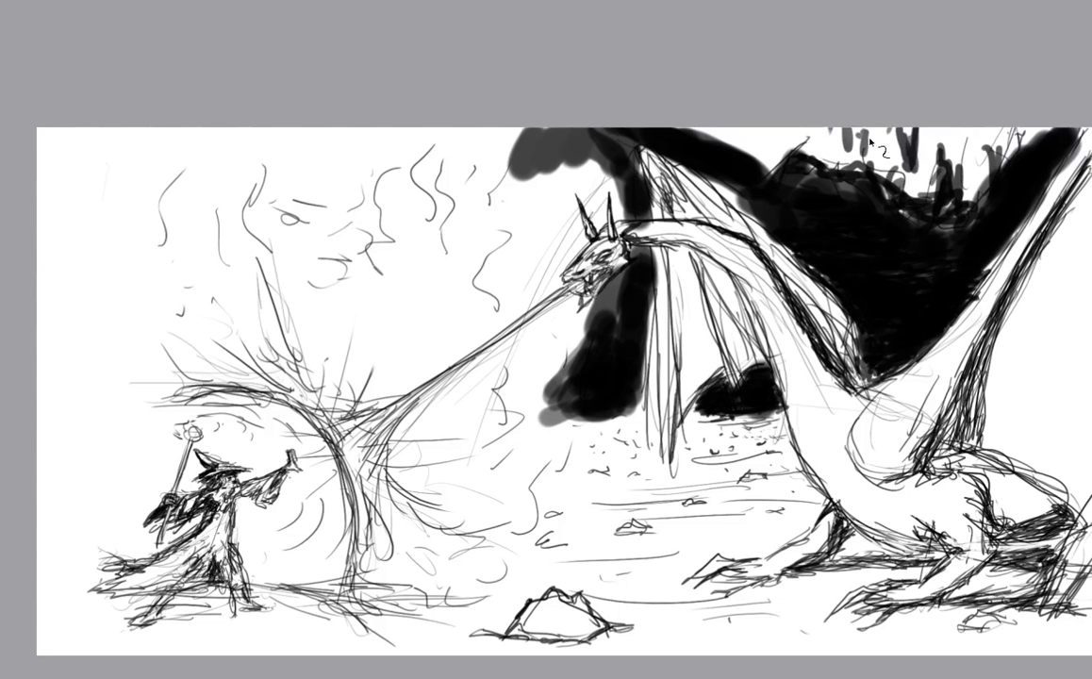
drag(809, 121, 826, 196)
drag(802, 149, 813, 186)
drag(838, 129, 841, 171)
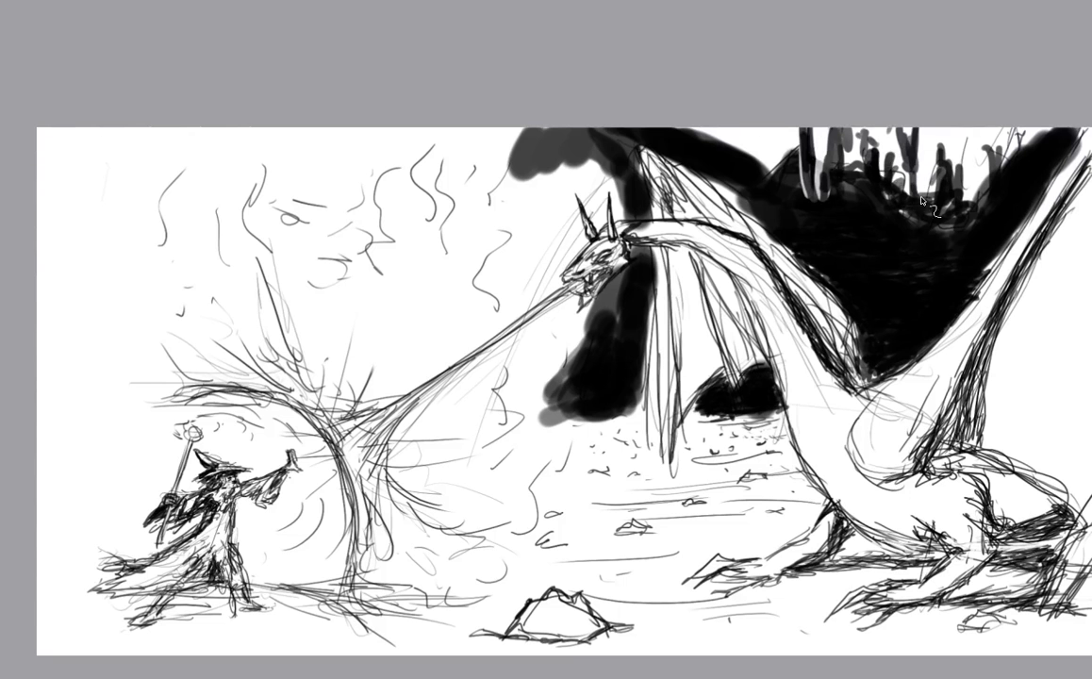
Paint white vertical gaps near the raised wing and define dark tapering columns between them.
drag(968, 165, 977, 195)
mouse_move(956, 221)
mouse_down()
mouse_move(961, 163)
mouse_move(960, 218)
mouse_move(949, 146)
mouse_up()
drag(955, 163, 953, 232)
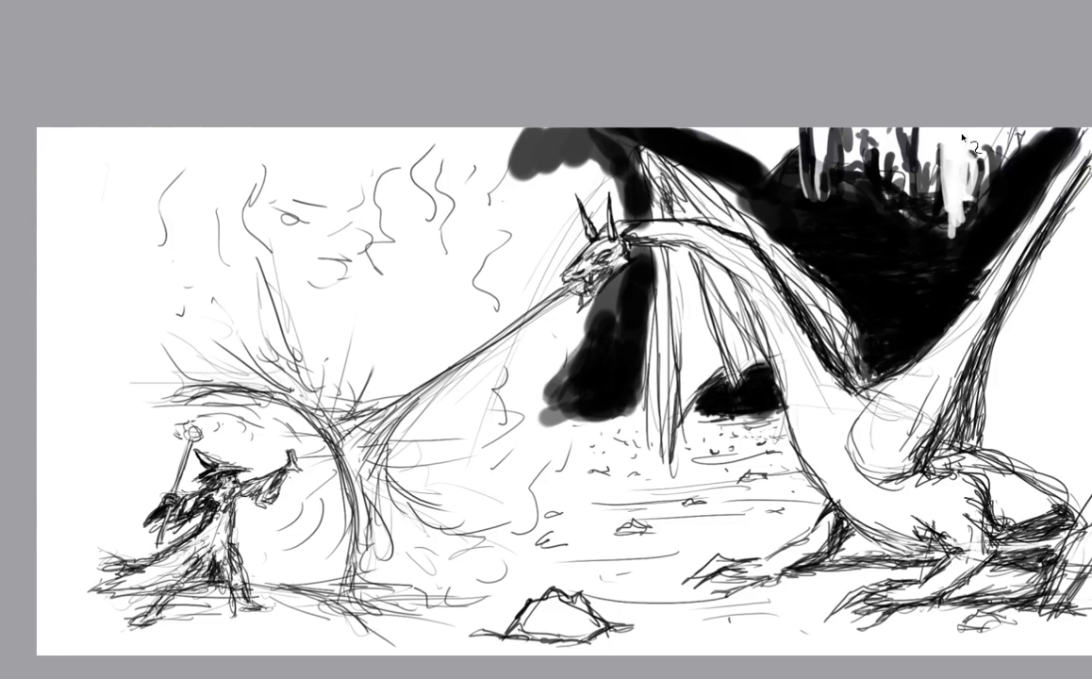
drag(937, 132, 952, 229)
drag(970, 168, 961, 224)
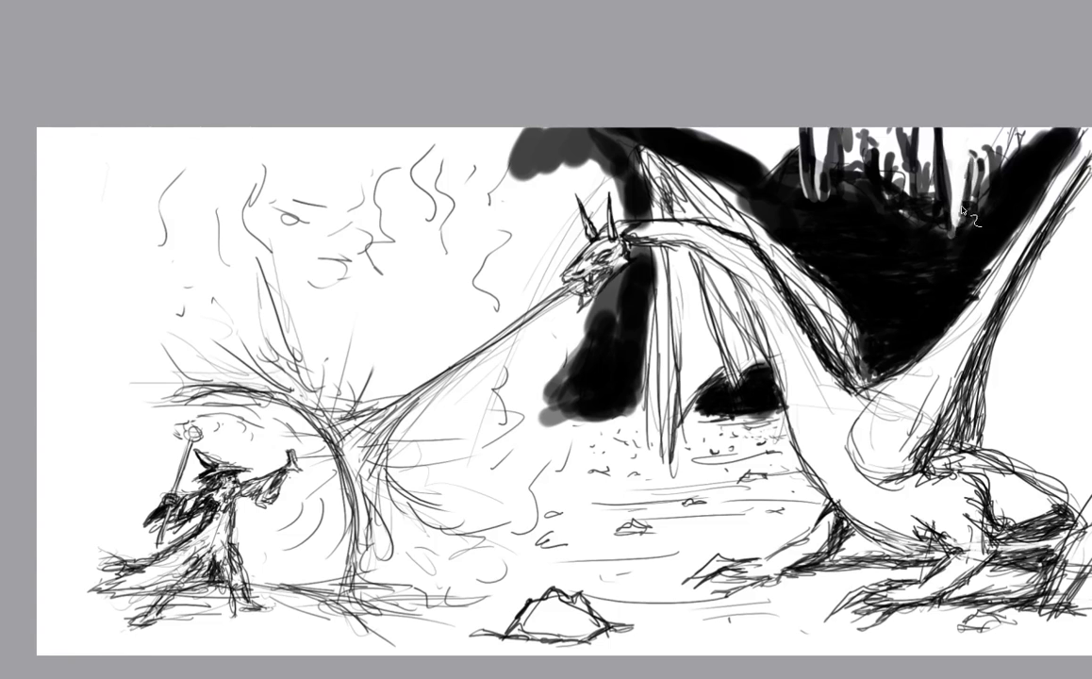
mouse_move(977, 131)
mouse_down()
mouse_move(966, 205)
mouse_move(970, 193)
mouse_up()
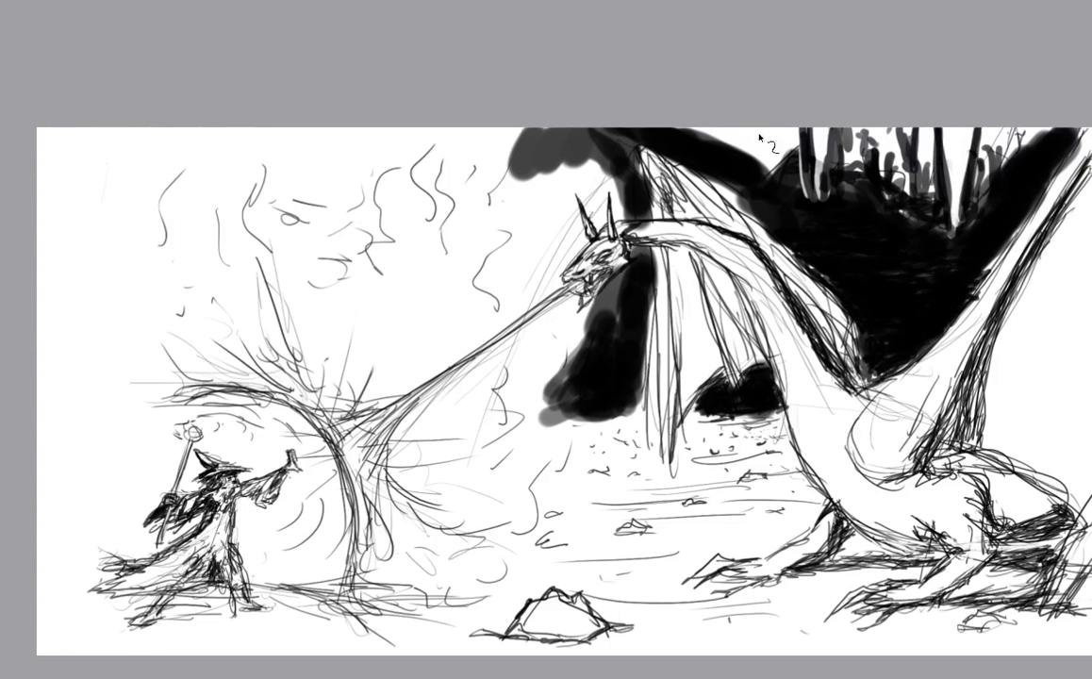
Draw more dark vertical columns and spikes along the canvas's upper edge, above the black background between the dragon's wings.
drag(754, 129, 753, 174)
drag(772, 130, 778, 172)
mouse_move(724, 129)
mouse_down()
mouse_move(729, 151)
mouse_move(804, 198)
mouse_up()
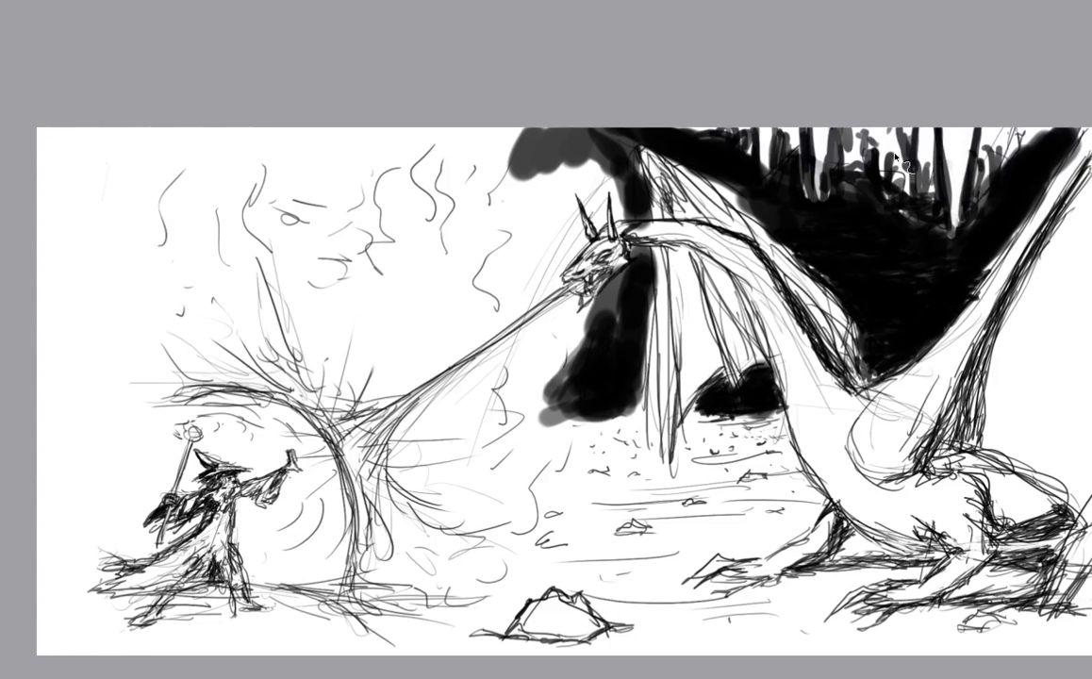
drag(896, 157, 899, 187)
drag(933, 131, 926, 162)
drag(936, 135, 954, 233)
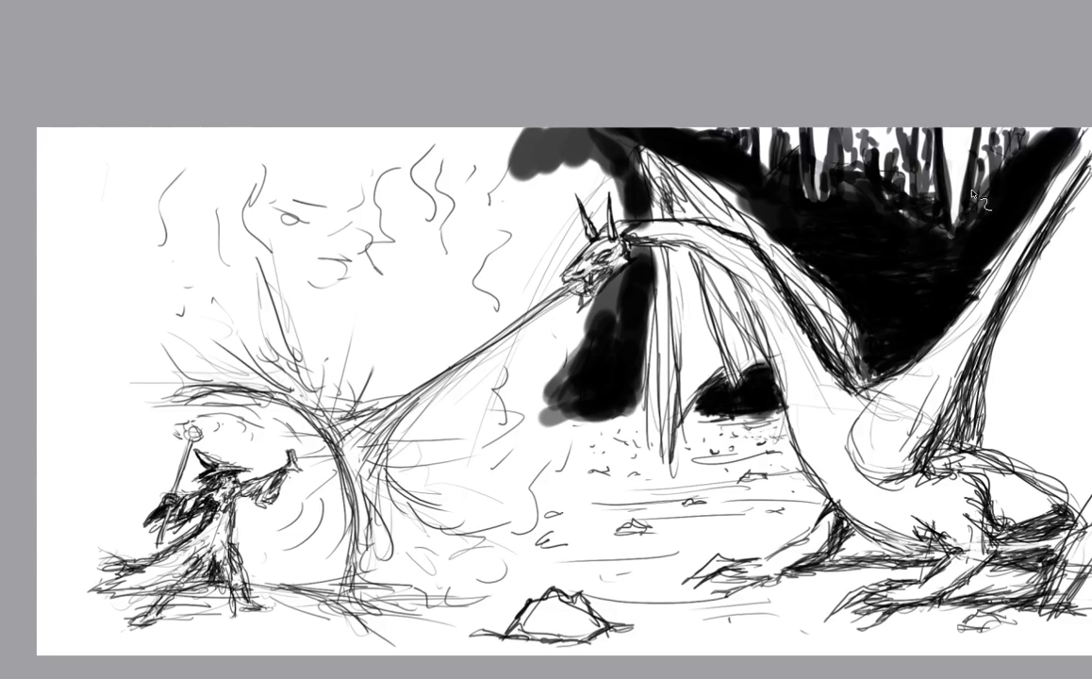
drag(884, 130, 885, 158)
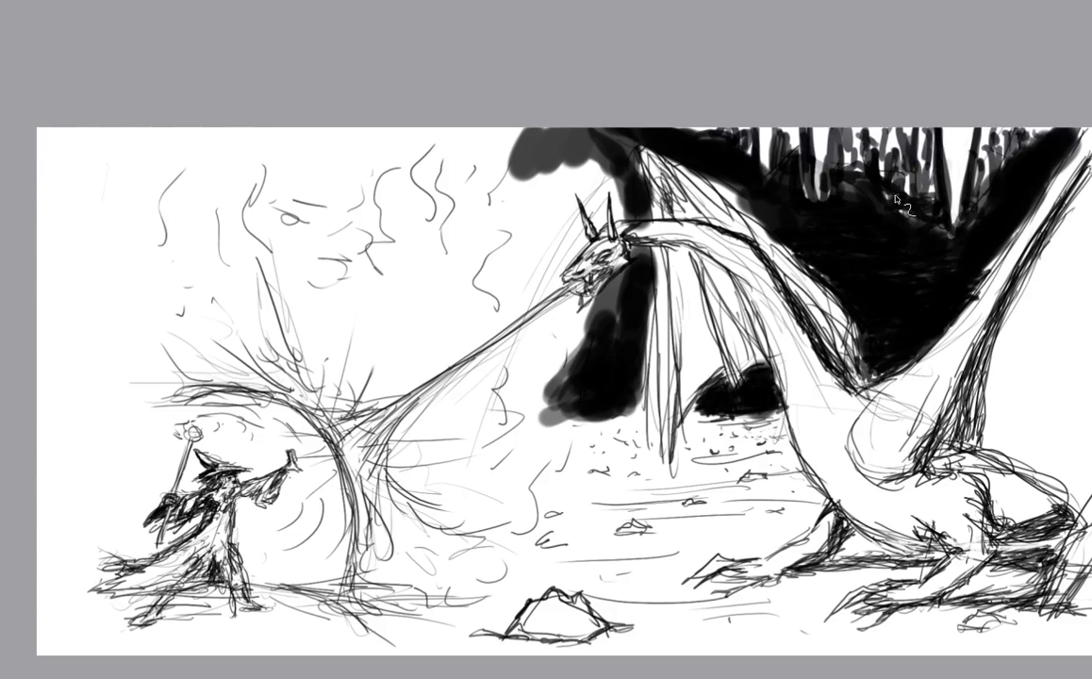
Block in a dark cave ceiling along the canvas's upper edge, with broad hanging strokes in front of the dragon's head.
drag(609, 204, 714, 251)
drag(611, 198, 672, 190)
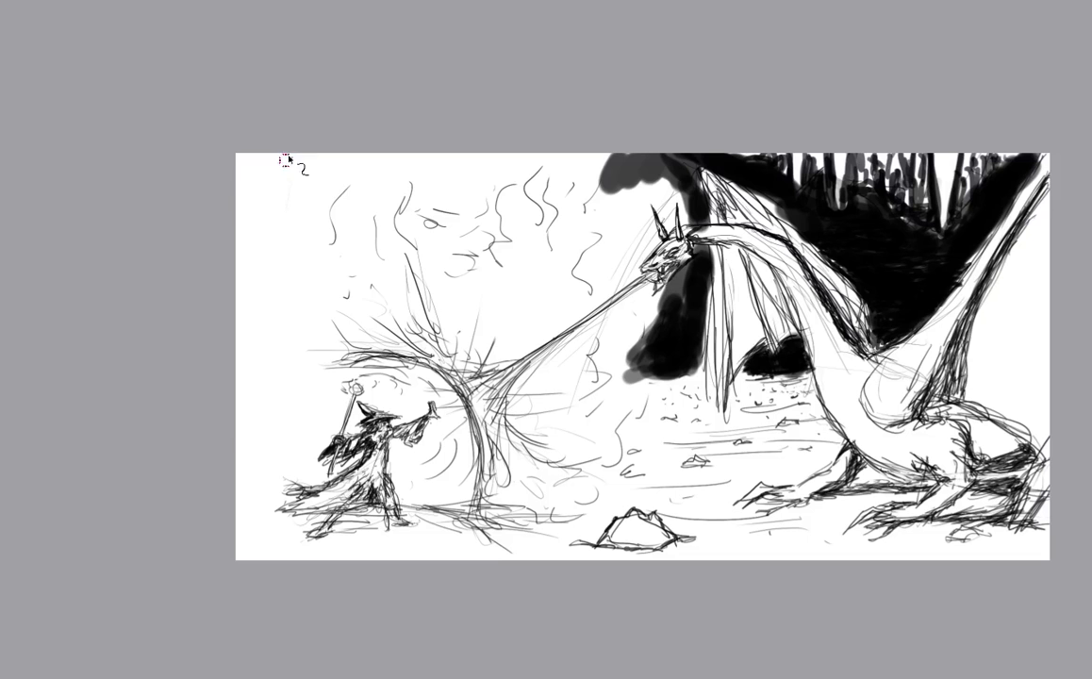
mouse_move(247, 176)
mouse_down()
mouse_move(272, 155)
mouse_move(229, 196)
mouse_move(255, 161)
mouse_move(216, 175)
mouse_move(234, 200)
mouse_move(301, 162)
mouse_move(201, 175)
mouse_move(304, 150)
mouse_move(235, 210)
mouse_move(265, 177)
mouse_up()
mouse_move(406, 151)
mouse_down()
mouse_move(451, 151)
mouse_move(355, 171)
mouse_move(392, 142)
mouse_move(476, 163)
mouse_move(373, 144)
mouse_move(547, 155)
mouse_move(541, 166)
mouse_up()
mouse_move(650, 173)
mouse_down()
mouse_move(619, 203)
mouse_move(630, 226)
mouse_move(614, 191)
mouse_move(607, 269)
mouse_move(623, 220)
mouse_up()
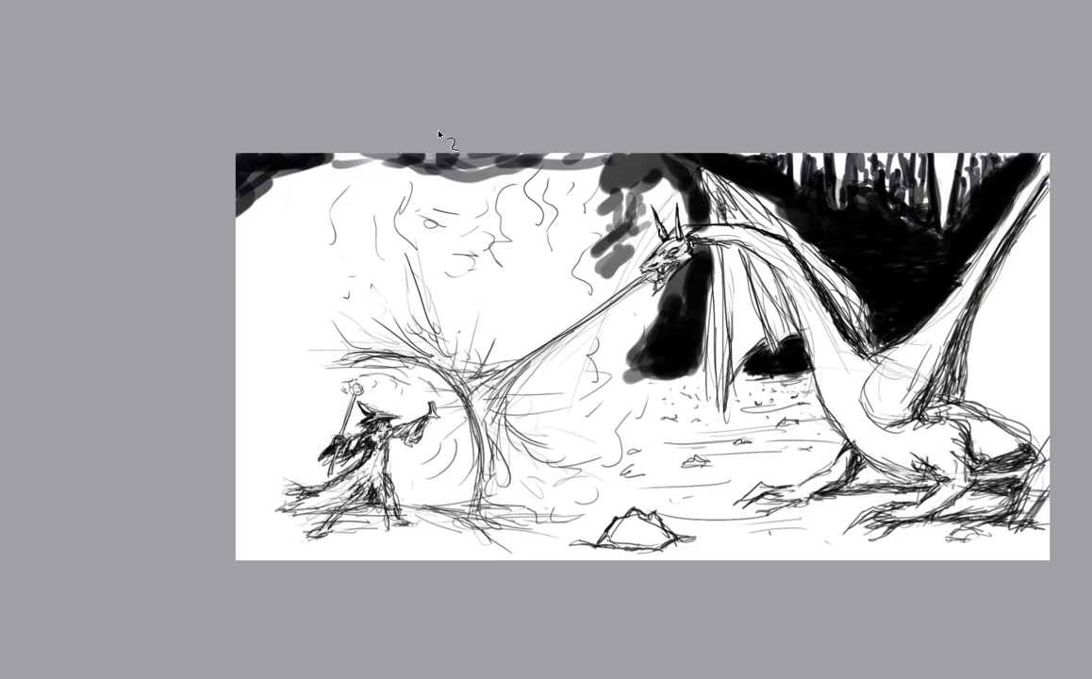
Fill the area behind and above the wizard with broad dark strokes and add a dark hanging mass from the ceiling.
mouse_move(242, 181)
mouse_down()
mouse_move(252, 229)
mouse_move(273, 222)
mouse_move(195, 269)
mouse_move(258, 219)
mouse_move(222, 292)
mouse_move(248, 197)
mouse_move(291, 155)
mouse_move(254, 254)
mouse_move(212, 303)
mouse_move(206, 285)
mouse_move(249, 321)
mouse_move(229, 326)
mouse_move(242, 317)
mouse_move(209, 306)
mouse_move(269, 266)
mouse_move(184, 335)
mouse_move(227, 258)
mouse_move(334, 127)
mouse_move(315, 181)
mouse_move(308, 283)
mouse_move(320, 284)
mouse_move(294, 266)
mouse_move(300, 251)
mouse_move(289, 269)
mouse_move(342, 293)
mouse_move(287, 301)
mouse_move(252, 334)
mouse_move(352, 329)
mouse_move(341, 349)
mouse_move(321, 319)
mouse_move(265, 327)
mouse_move(213, 363)
mouse_move(298, 348)
mouse_move(238, 343)
mouse_move(240, 381)
mouse_up()
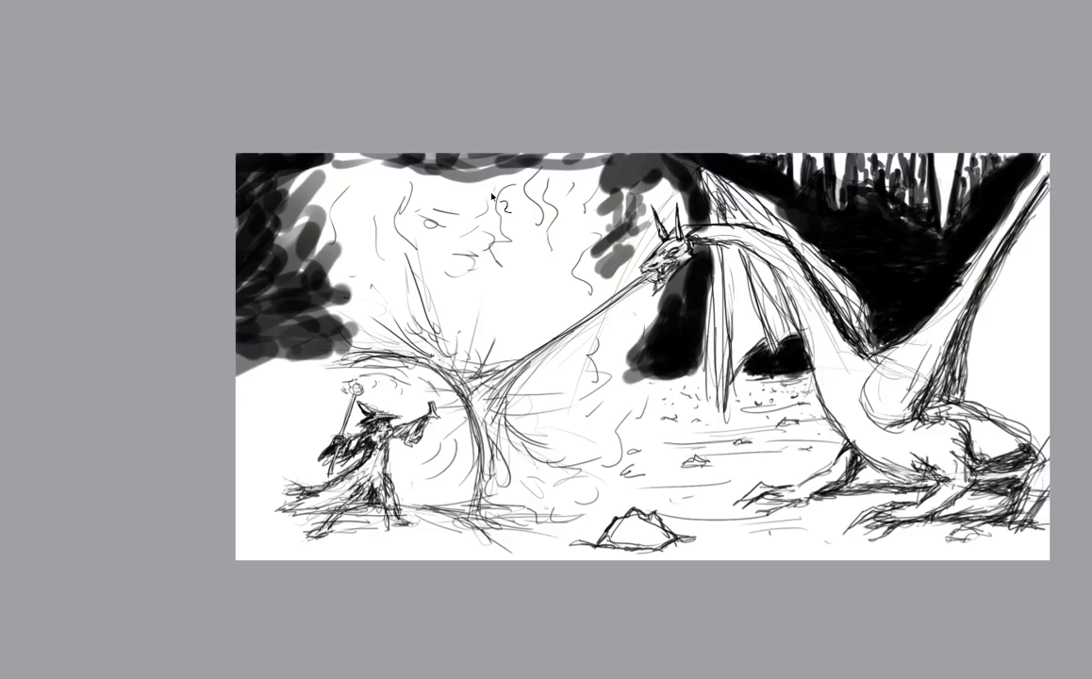
mouse_move(491, 196)
mouse_down()
mouse_move(442, 158)
mouse_move(438, 222)
mouse_move(436, 163)
mouse_move(479, 218)
mouse_move(483, 170)
mouse_up()
drag(649, 161, 630, 193)
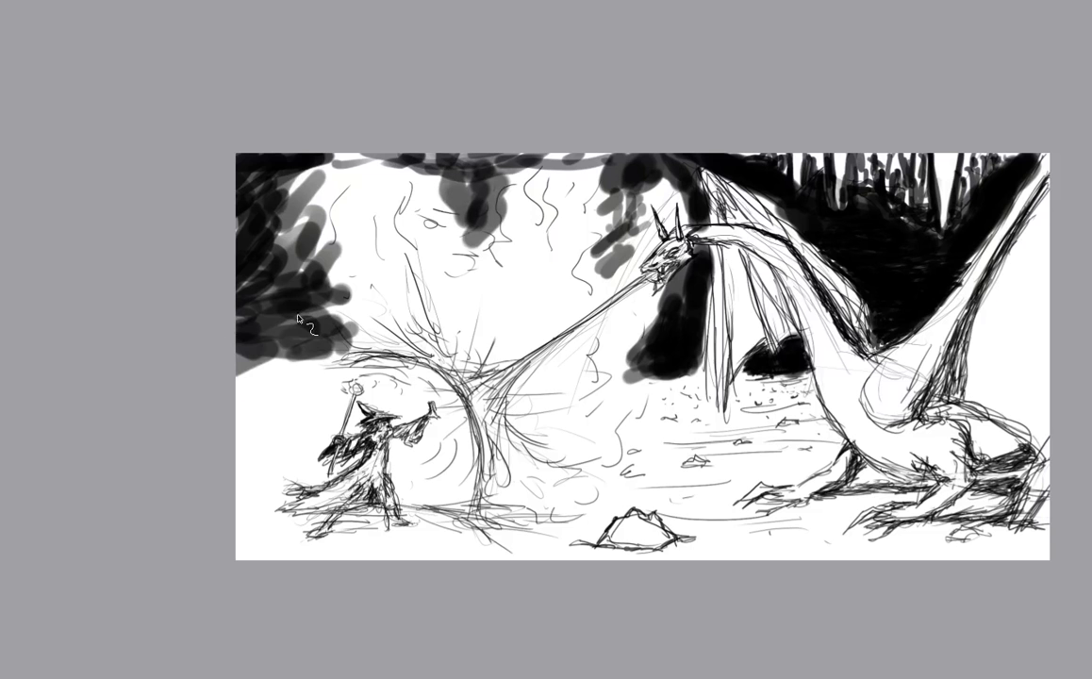
mouse_move(298, 319)
mouse_down()
mouse_move(313, 350)
mouse_move(262, 360)
mouse_move(233, 403)
mouse_move(201, 418)
mouse_move(248, 385)
mouse_move(278, 382)
mouse_move(226, 395)
mouse_move(251, 399)
mouse_move(242, 402)
mouse_move(221, 398)
mouse_move(281, 397)
mouse_move(222, 399)
mouse_move(292, 394)
mouse_move(217, 414)
mouse_move(266, 407)
mouse_move(287, 381)
mouse_up()
Add thin ground strokes behind the wizard and outline a flat elliptical ring on the ground around his feet.
key(1)
mouse_move(220, 414)
mouse_down()
mouse_move(295, 405)
mouse_move(278, 396)
mouse_move(214, 446)
mouse_move(226, 433)
mouse_move(288, 433)
mouse_move(255, 445)
mouse_move(296, 445)
mouse_move(244, 460)
mouse_up()
mouse_move(442, 516)
mouse_down()
mouse_move(467, 535)
mouse_move(415, 555)
mouse_up()
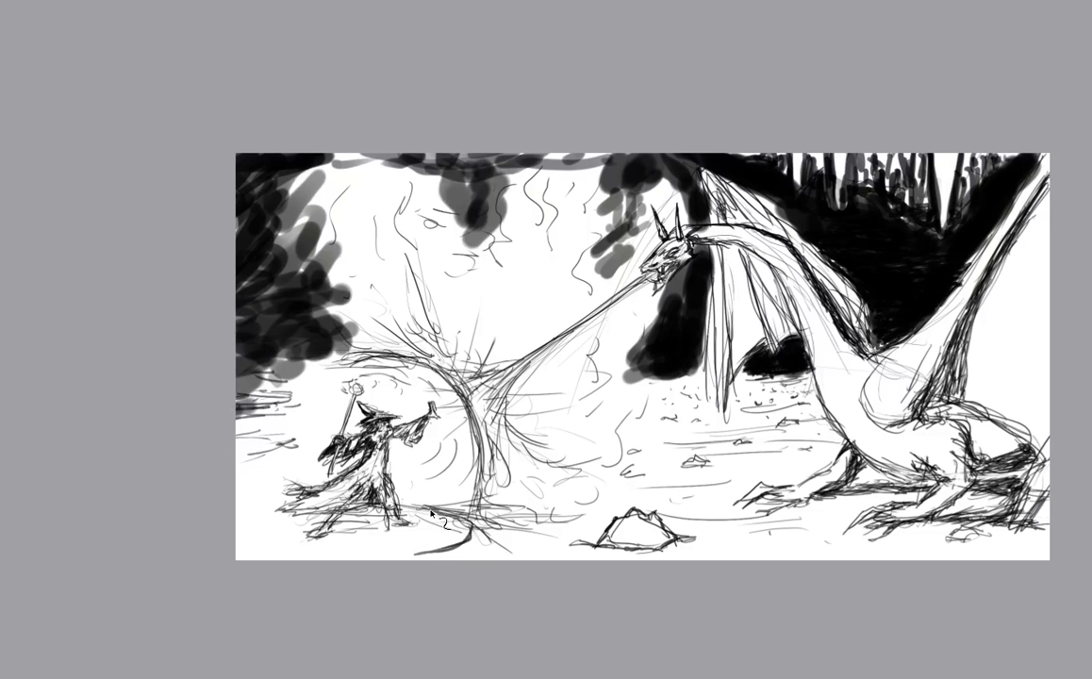
drag(421, 507, 471, 519)
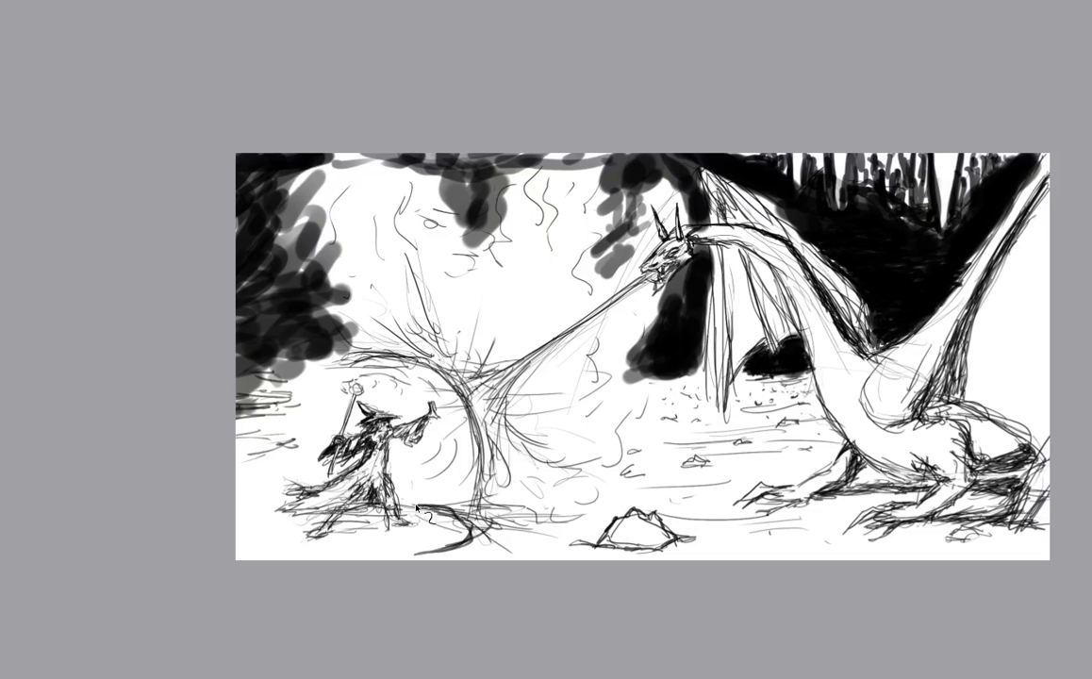
drag(248, 535, 300, 555)
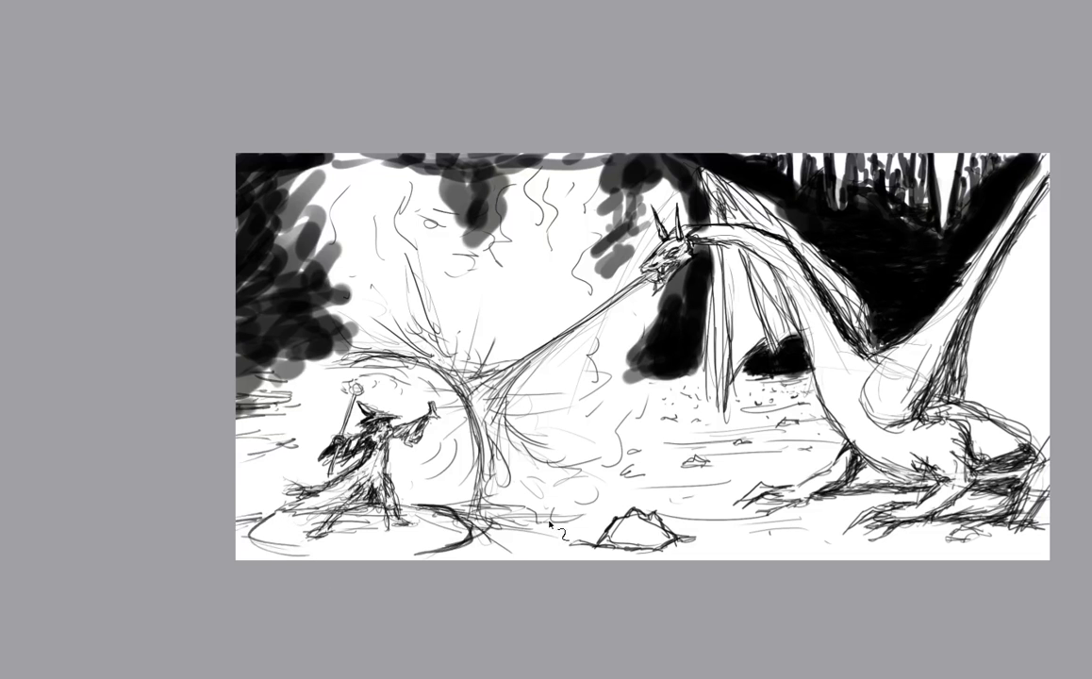
Sketch short horizontal ground strokes between the protective arc's base and the foreground rock.
drag(542, 523, 500, 522)
mouse_move(613, 507)
mouse_down()
mouse_move(522, 521)
mouse_move(595, 525)
mouse_move(519, 521)
mouse_move(537, 533)
mouse_move(510, 507)
mouse_move(516, 536)
mouse_move(474, 531)
mouse_move(528, 503)
mouse_up()
drag(601, 502, 550, 491)
drag(633, 488, 597, 485)
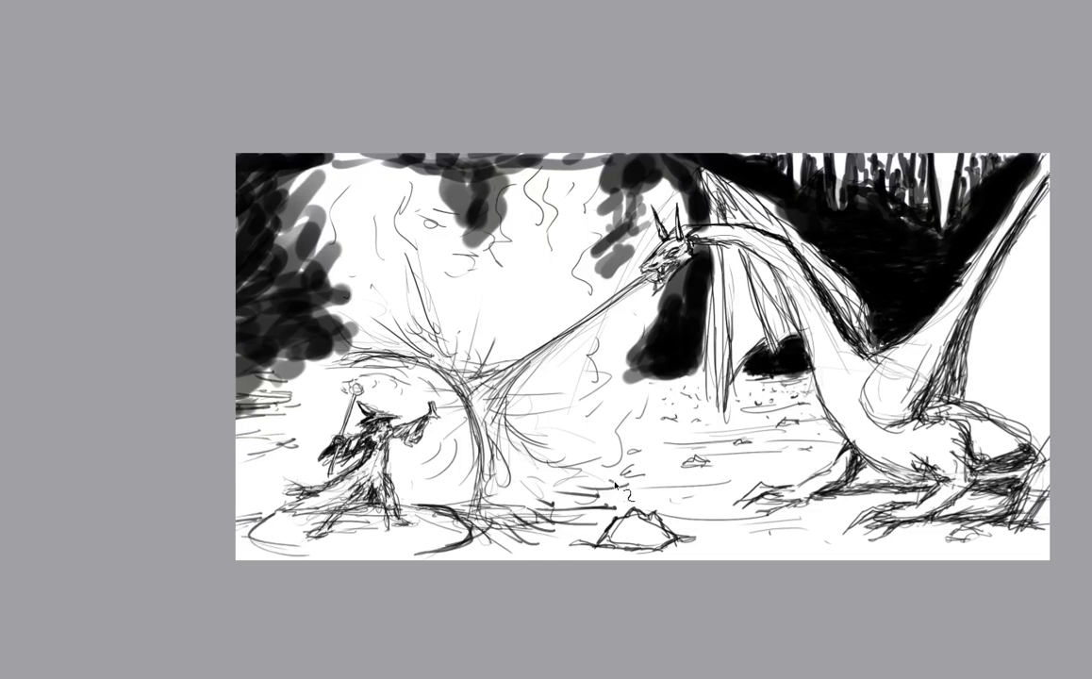
Thicken the outline of the wizard's protective arc and extend it behind him to form a dome.
mouse_move(326, 352)
mouse_down()
mouse_move(369, 360)
mouse_move(297, 365)
mouse_move(418, 361)
mouse_move(448, 374)
mouse_move(297, 366)
mouse_move(409, 364)
mouse_move(398, 355)
mouse_move(454, 390)
mouse_move(483, 419)
mouse_up()
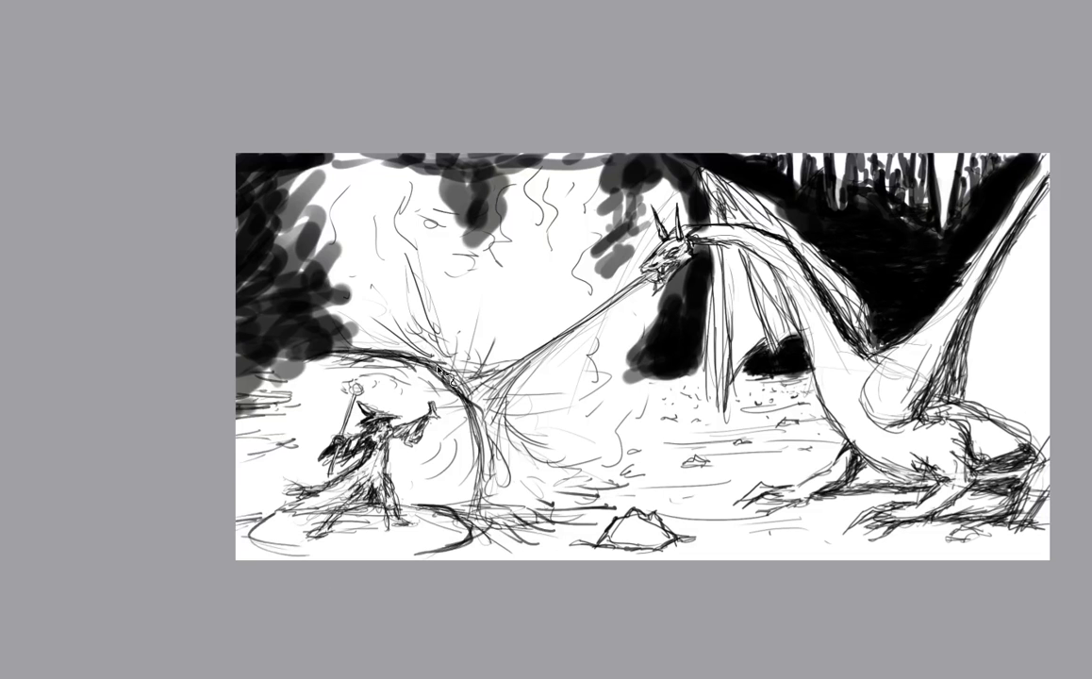
mouse_move(437, 369)
mouse_down()
mouse_move(473, 428)
mouse_move(460, 391)
mouse_move(472, 450)
mouse_move(477, 422)
mouse_move(488, 481)
mouse_up()
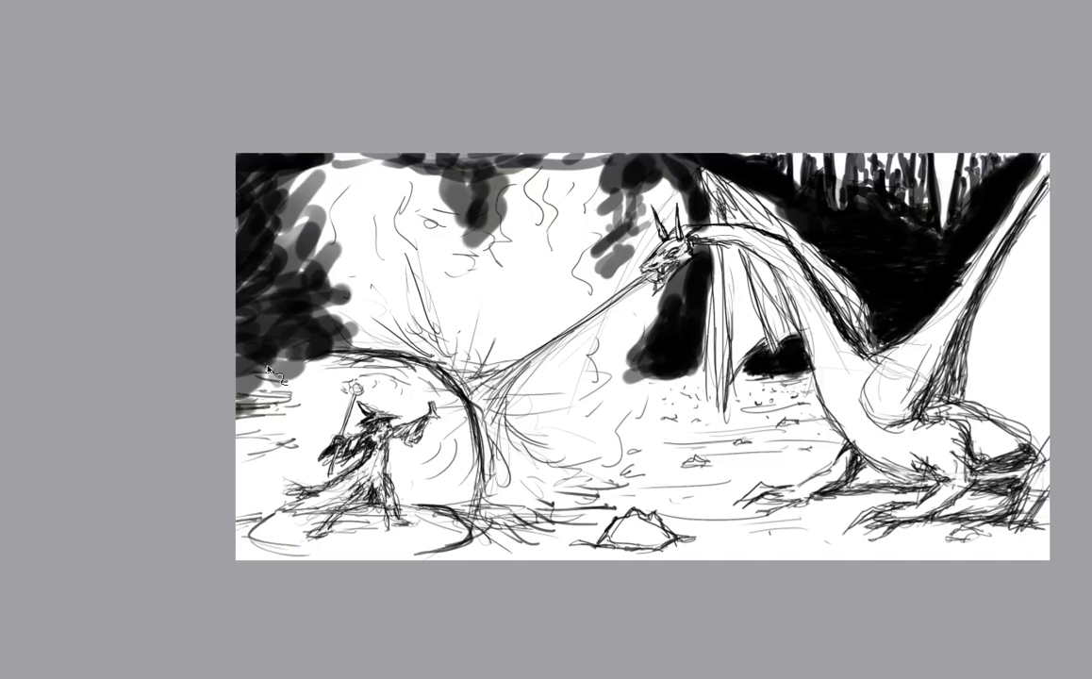
drag(329, 353, 269, 392)
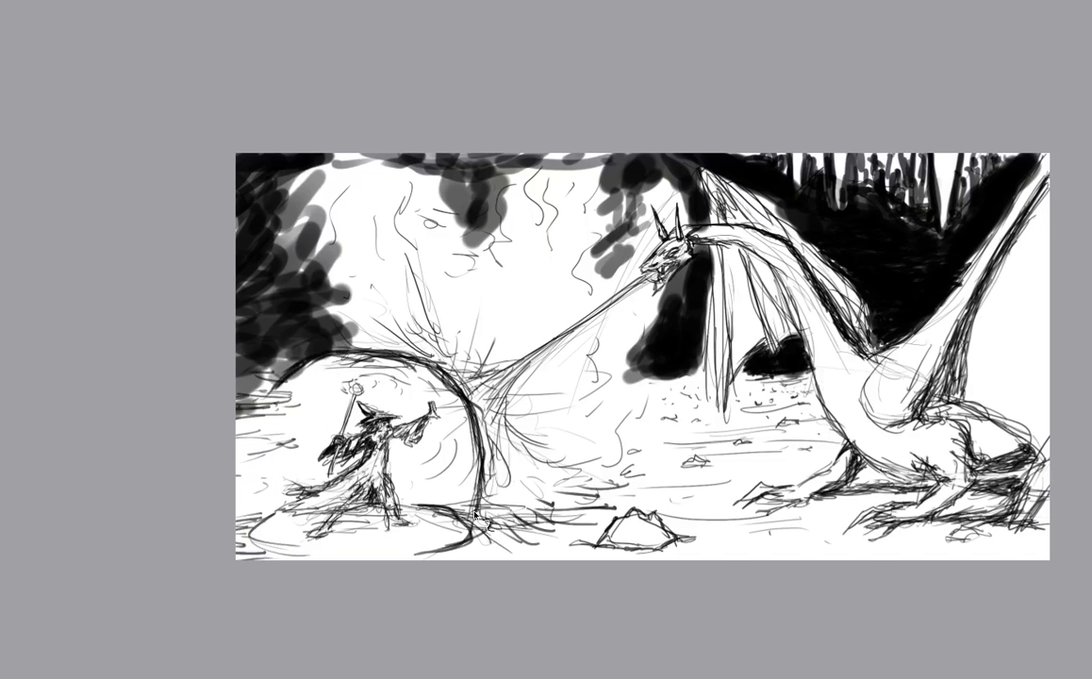
Darken the ground outside the dome's front base and along the ring with dense horizontal hatching.
mouse_move(506, 525)
mouse_down()
mouse_move(542, 546)
mouse_move(523, 557)
mouse_up()
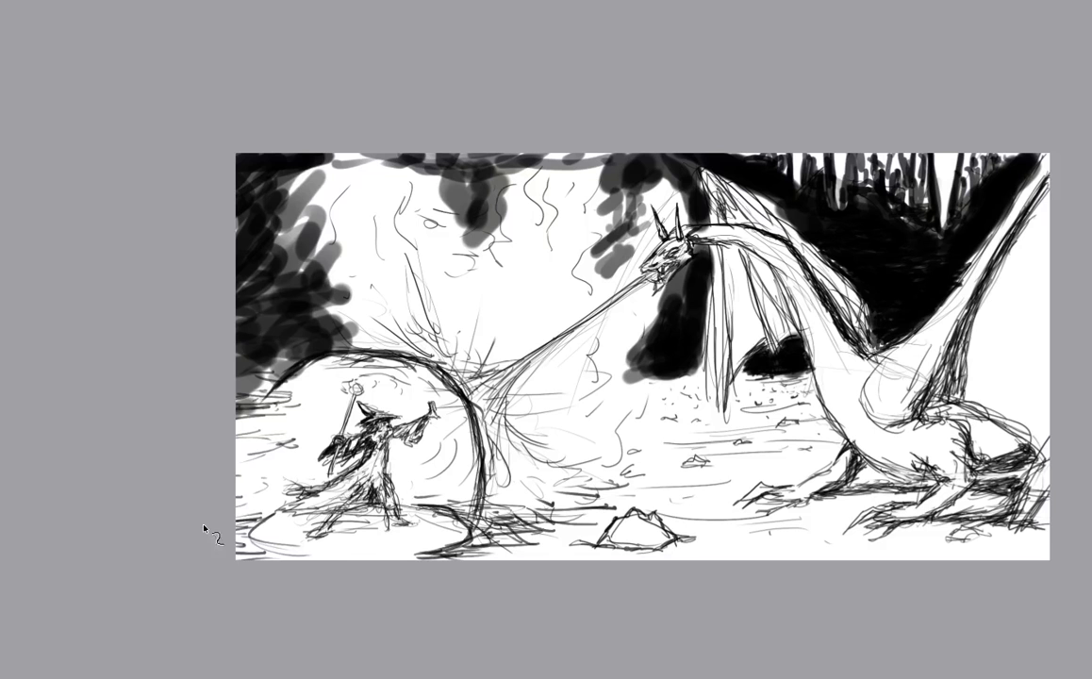
scroll(530, 361, down, 2)
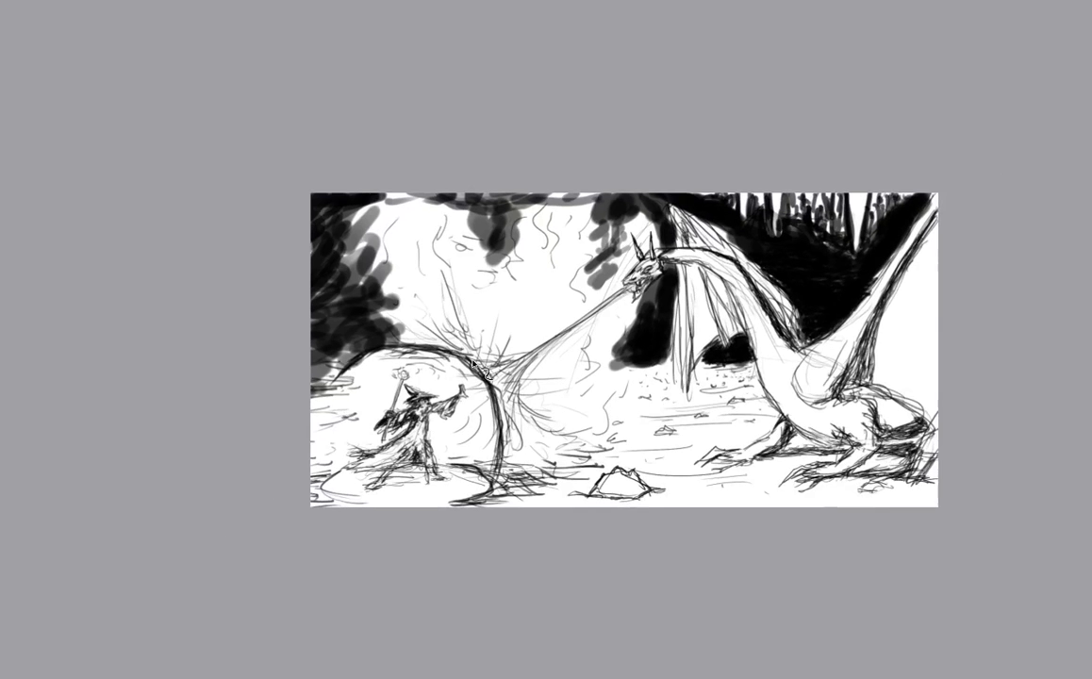
drag(691, 379, 587, 411)
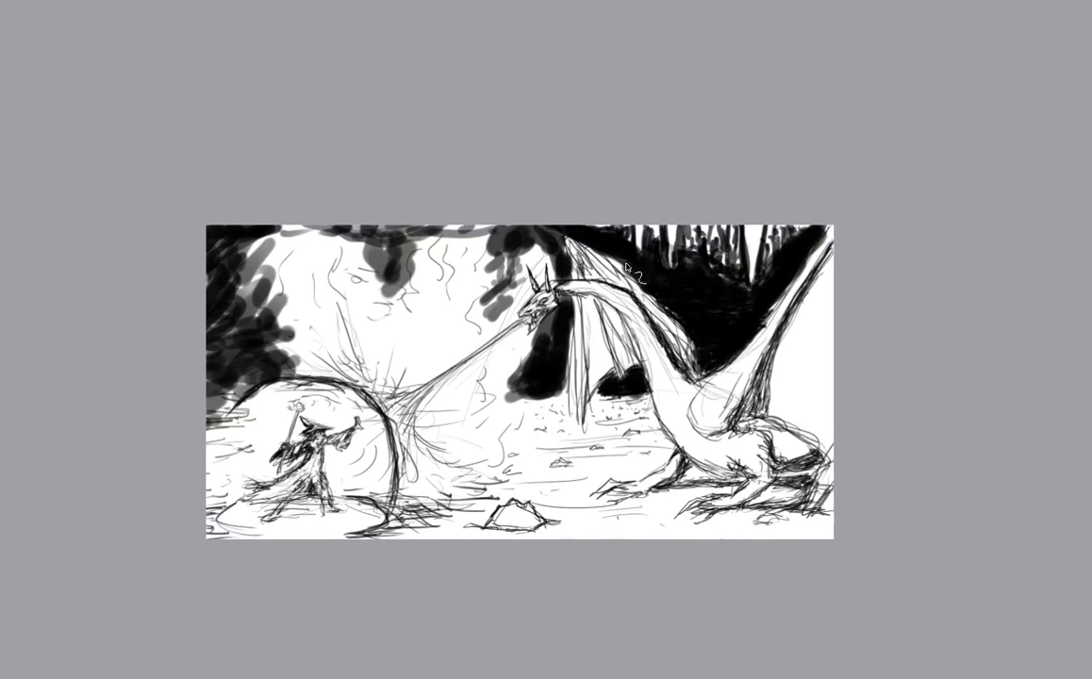
scroll(554, 246, up, 2)
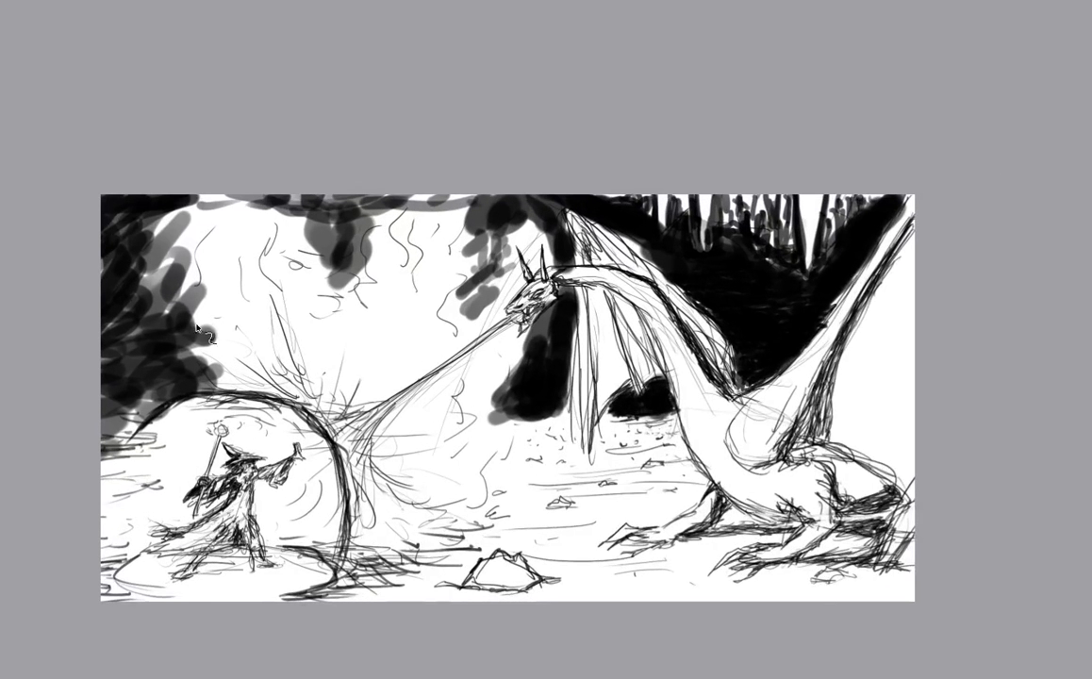
drag(268, 370, 287, 279)
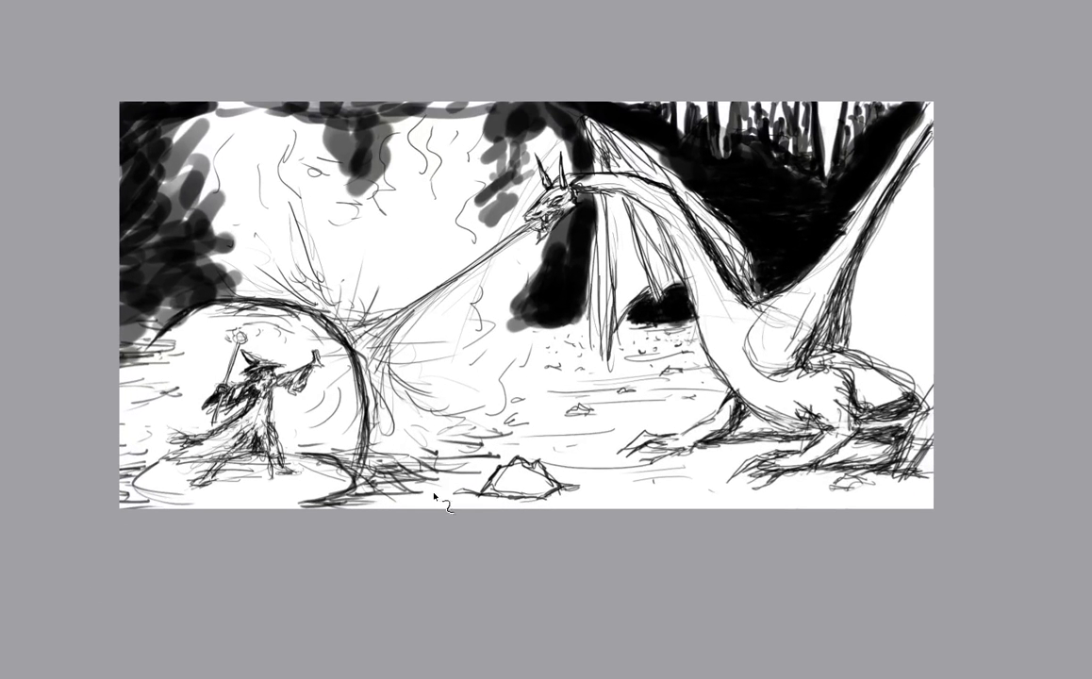
drag(380, 489, 447, 506)
drag(364, 457, 402, 486)
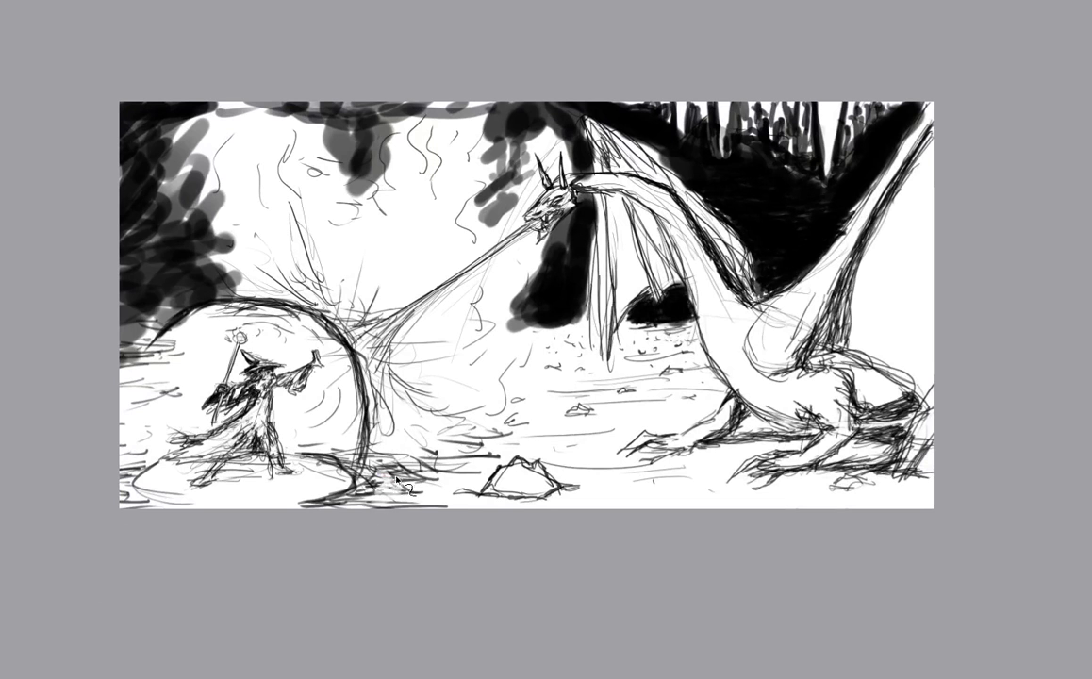
Hatch short shading strokes along the inside of the dome's front edge and the front of the ground ring.
drag(300, 395, 304, 417)
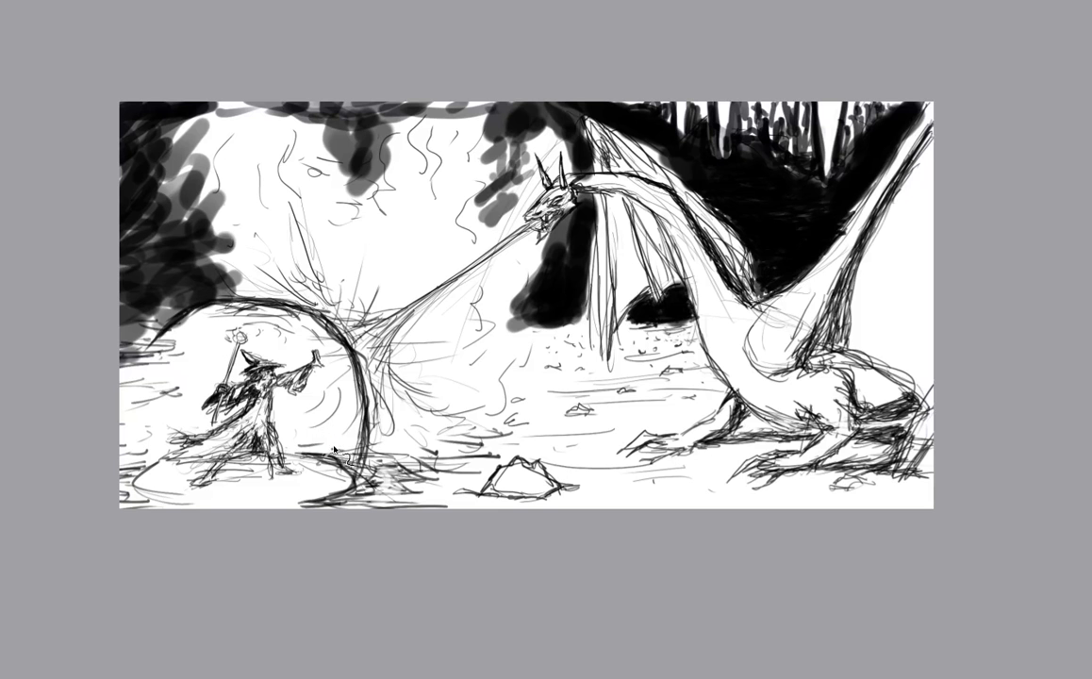
drag(331, 439, 327, 450)
mouse_move(341, 444)
mouse_down()
mouse_move(343, 456)
mouse_move(317, 446)
mouse_move(330, 453)
mouse_move(308, 495)
mouse_move(320, 494)
mouse_up()
drag(329, 479, 333, 494)
drag(345, 479, 341, 491)
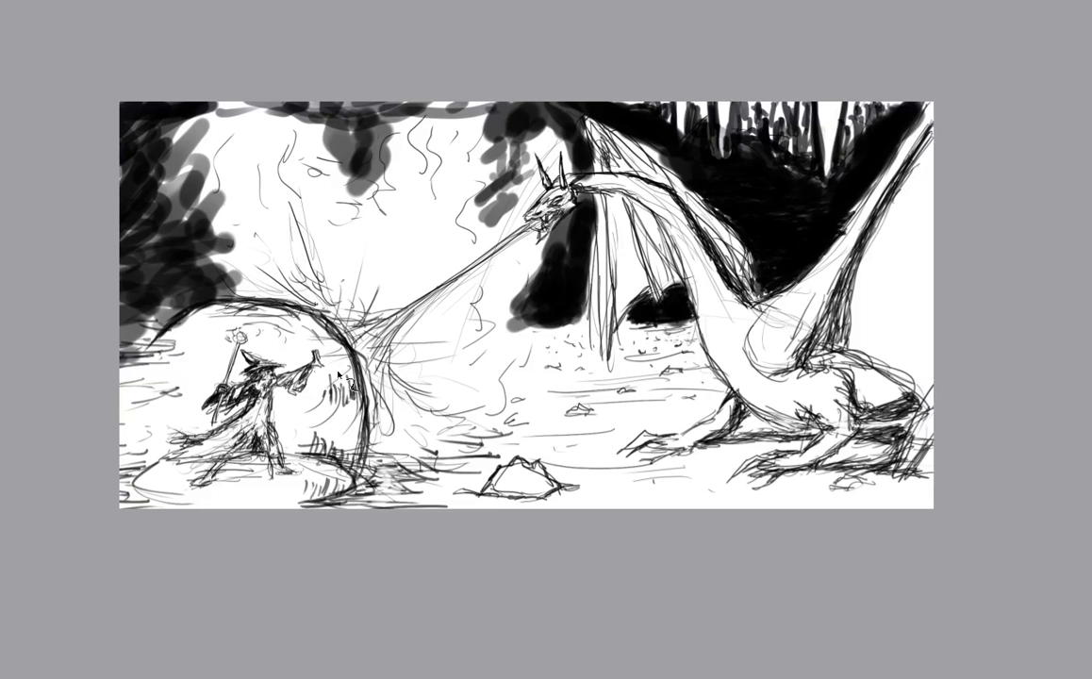
mouse_move(352, 404)
mouse_down()
mouse_move(355, 432)
mouse_move(356, 420)
mouse_up()
drag(353, 377, 357, 406)
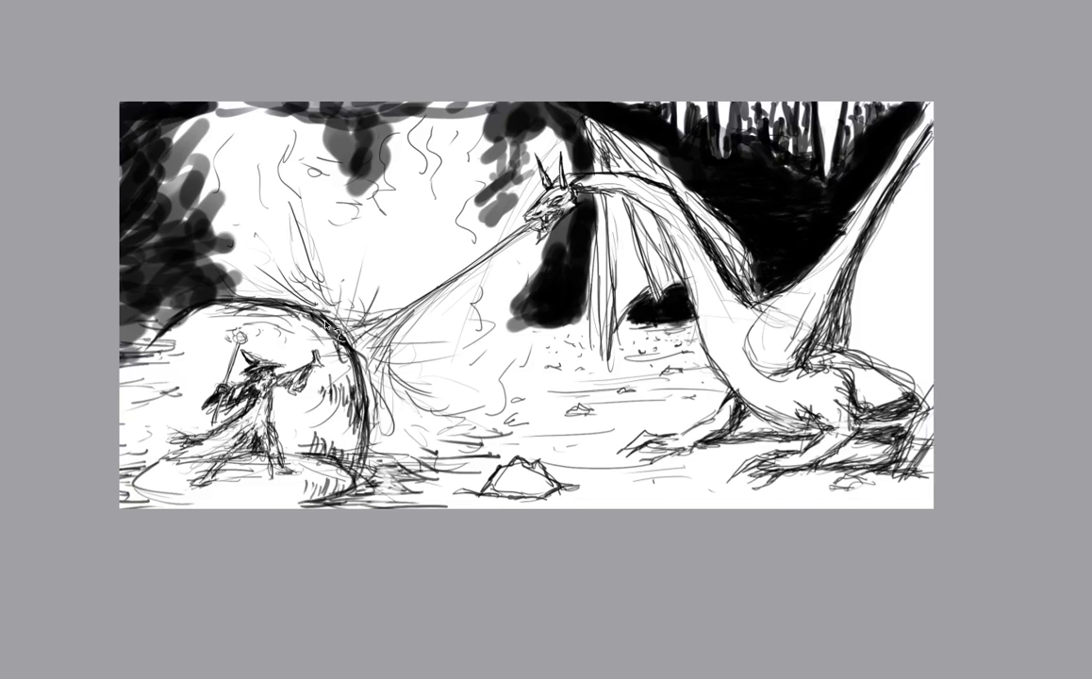
mouse_move(313, 343)
mouse_down()
mouse_move(231, 340)
mouse_move(232, 326)
mouse_move(223, 345)
mouse_up()
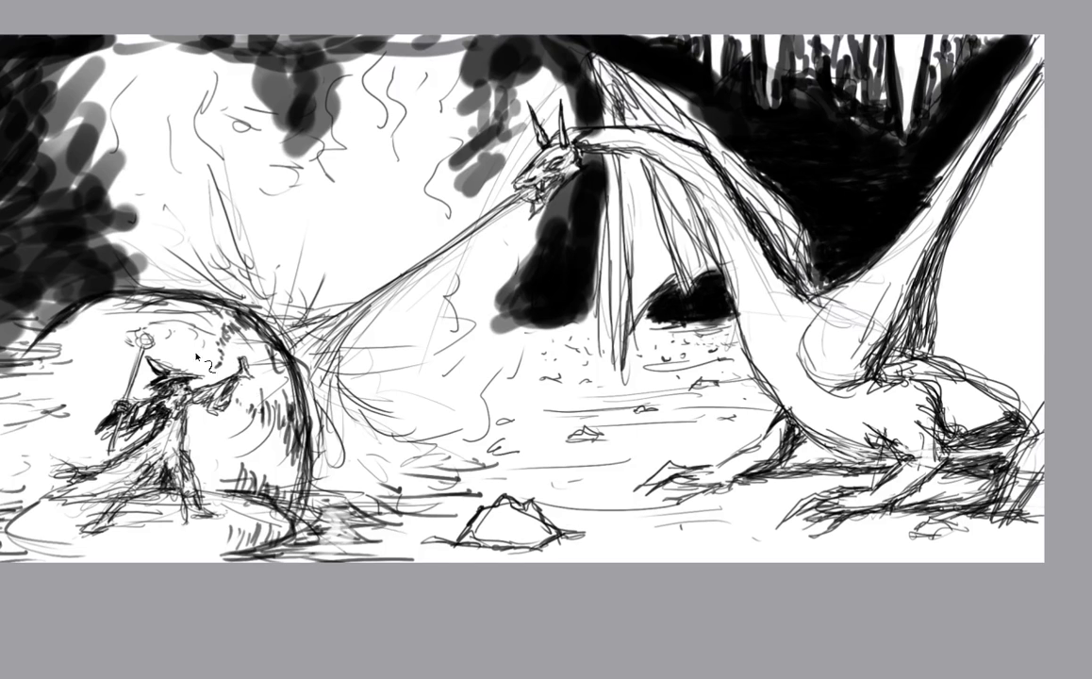
Add curved bands of short hatching inside the dome, above the wizard's hat and in front of his legs.
drag(192, 319, 184, 359)
drag(201, 429, 207, 440)
drag(212, 437, 228, 456)
drag(236, 459, 240, 469)
drag(204, 424, 215, 447)
drag(220, 443, 235, 447)
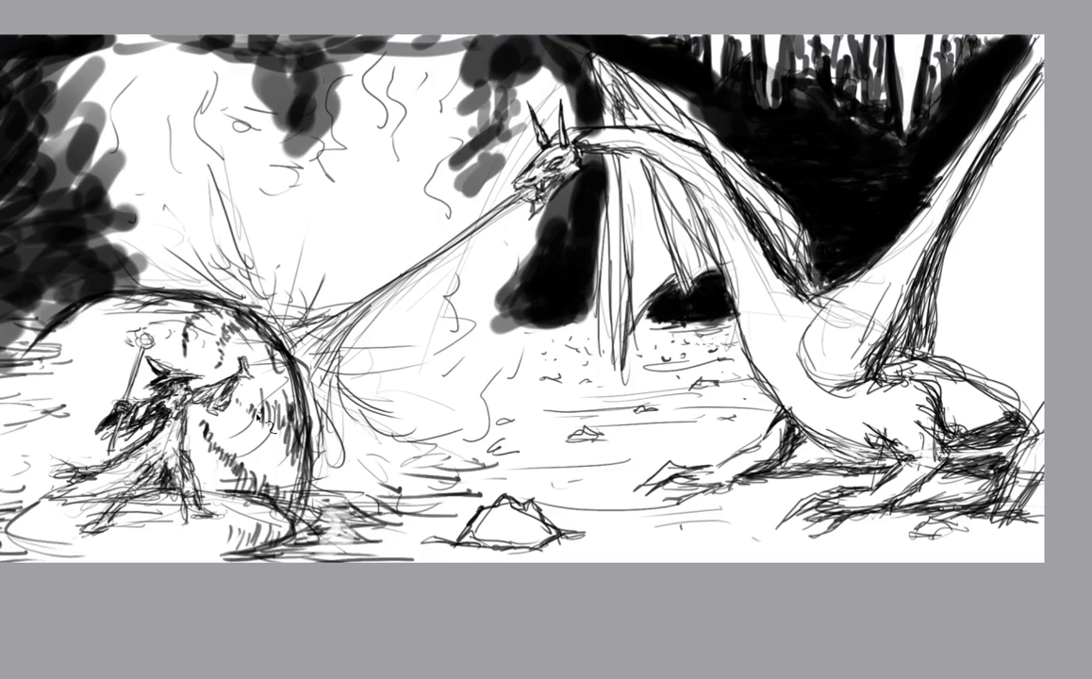
Add hatching beside the wizard's outstretched hand and beneath the dome's crown, and extend the dome's rear outline toward the ground.
mouse_move(243, 379)
mouse_down()
mouse_move(258, 399)
mouse_move(288, 400)
mouse_up()
drag(143, 301, 139, 323)
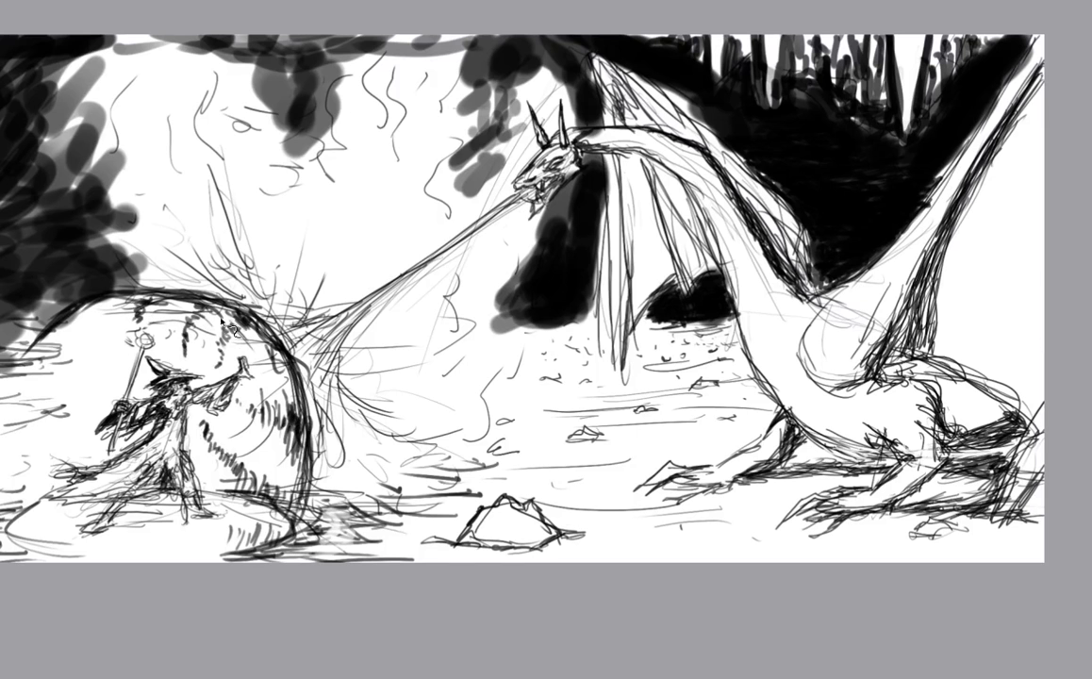
mouse_move(209, 319)
mouse_down()
mouse_move(214, 363)
mouse_move(275, 371)
mouse_up()
key(minus)
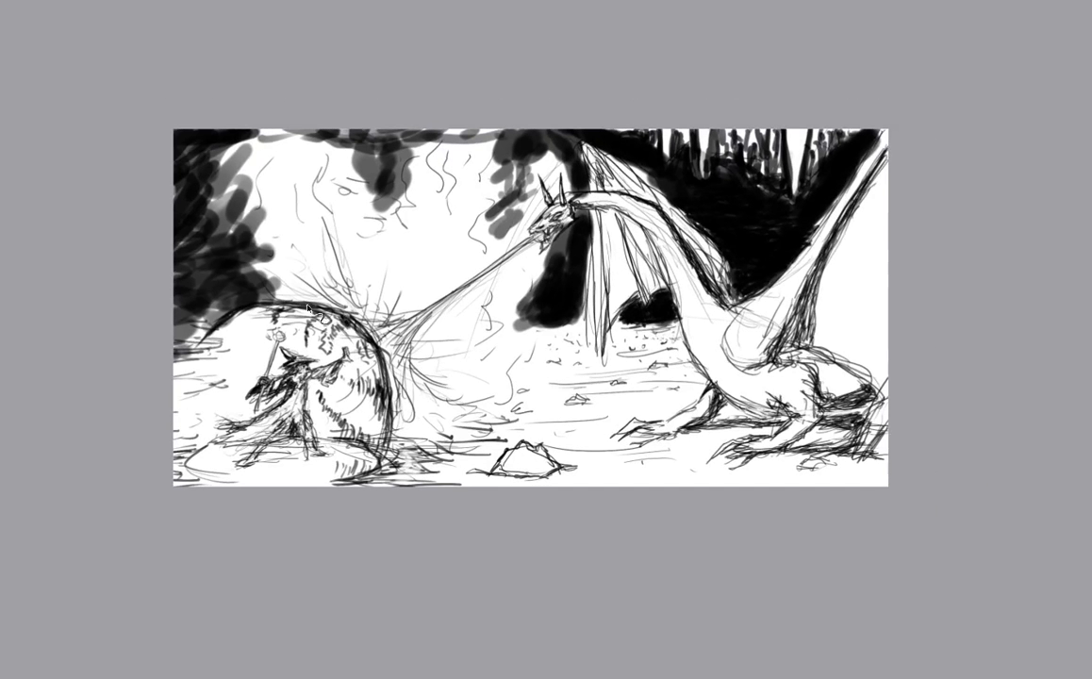
drag(215, 317, 193, 358)
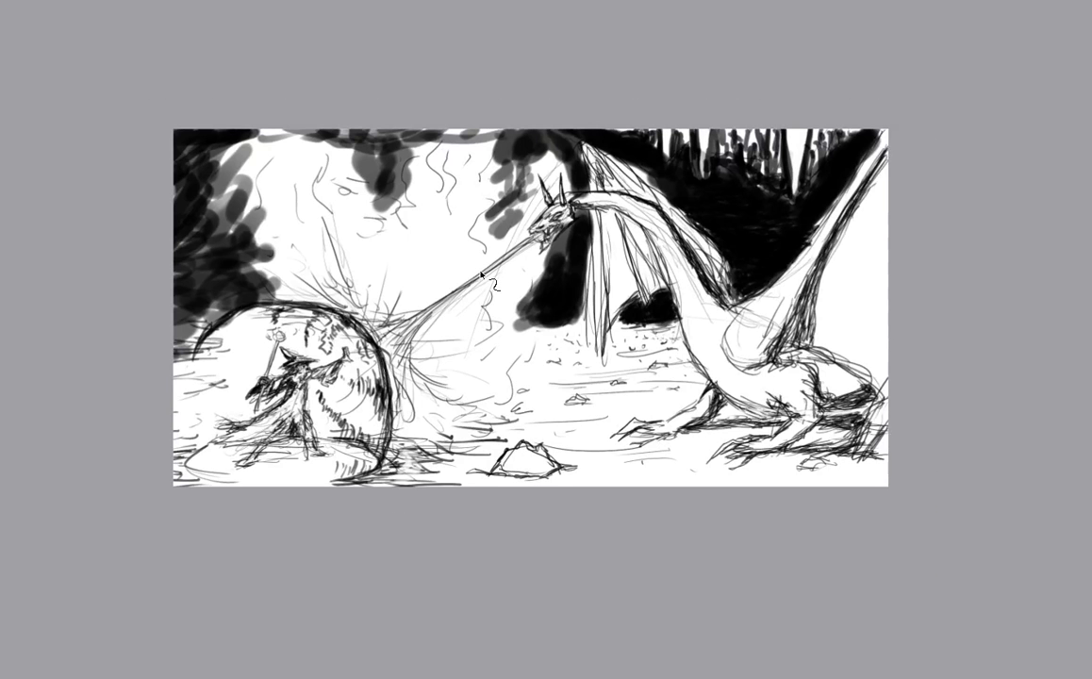
Shade the foreground rock with dark marks and hatching to suggest a rough surface.
drag(490, 401, 446, 347)
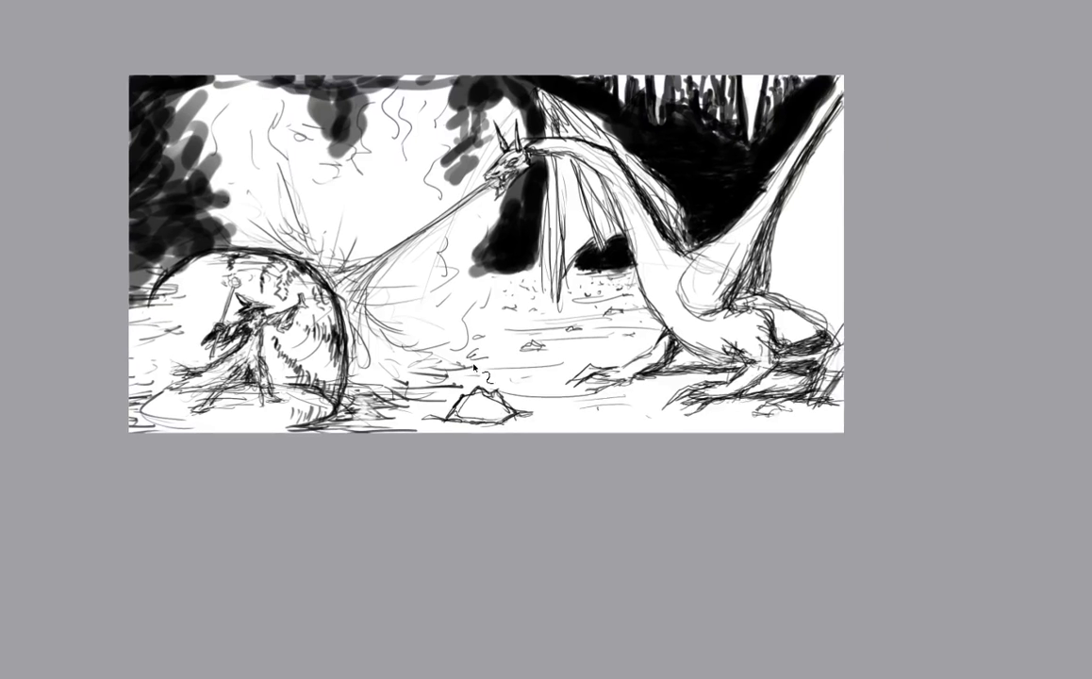
scroll(467, 406, up, 2)
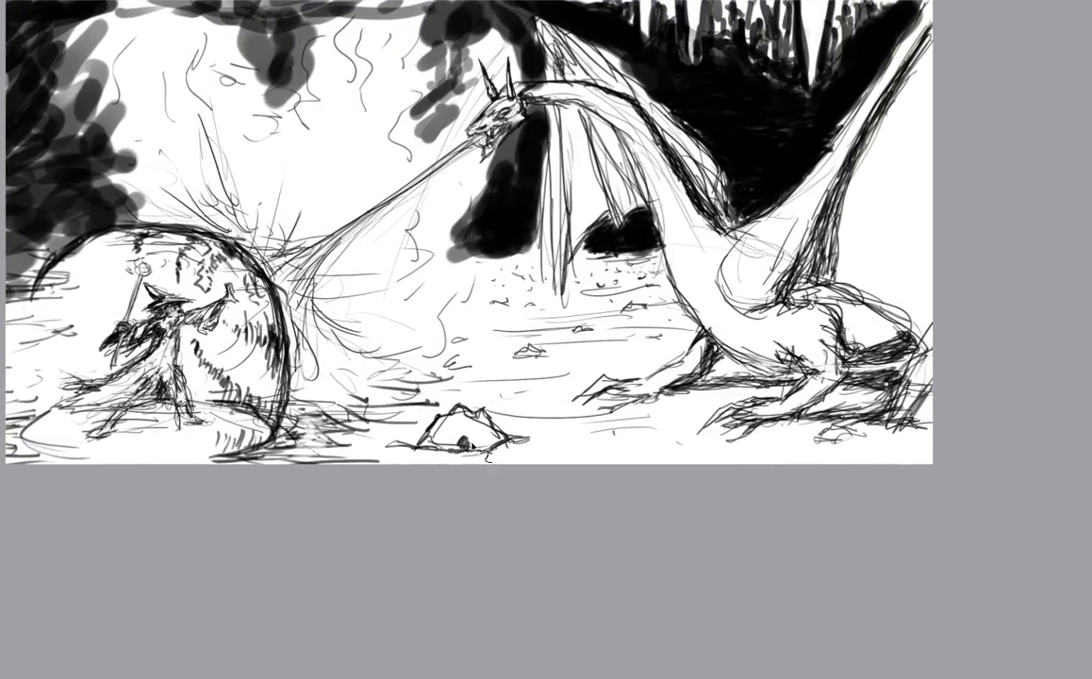
mouse_move(490, 422)
mouse_down()
mouse_move(440, 447)
mouse_move(472, 431)
mouse_move(457, 430)
mouse_move(471, 423)
mouse_move(464, 415)
mouse_move(436, 445)
mouse_up()
Clean up the dragon's head and redefine its eye, brow, jaw and the neck behind the horns.
drag(569, 119, 491, 247)
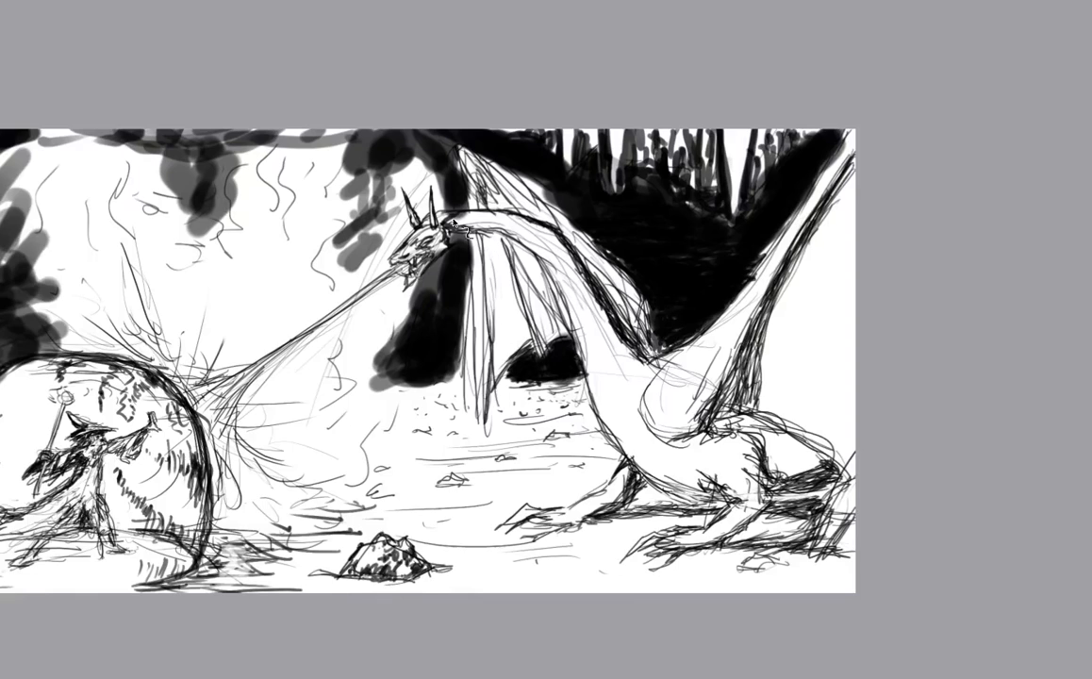
scroll(420, 193, up, 3)
drag(410, 103, 418, 199)
scroll(396, 205, up, 1)
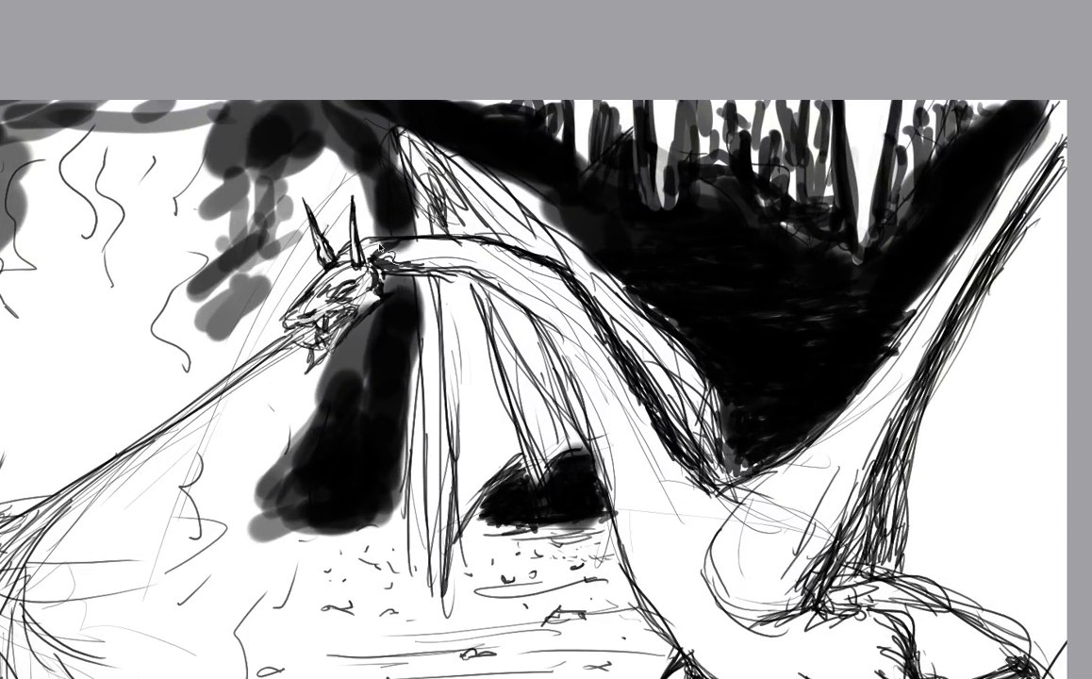
mouse_move(380, 247)
mouse_down()
mouse_move(421, 246)
mouse_move(381, 249)
mouse_move(398, 247)
mouse_move(392, 257)
mouse_up()
mouse_move(359, 297)
mouse_down()
mouse_move(364, 273)
mouse_move(415, 231)
mouse_up()
scroll(349, 206, up, 2)
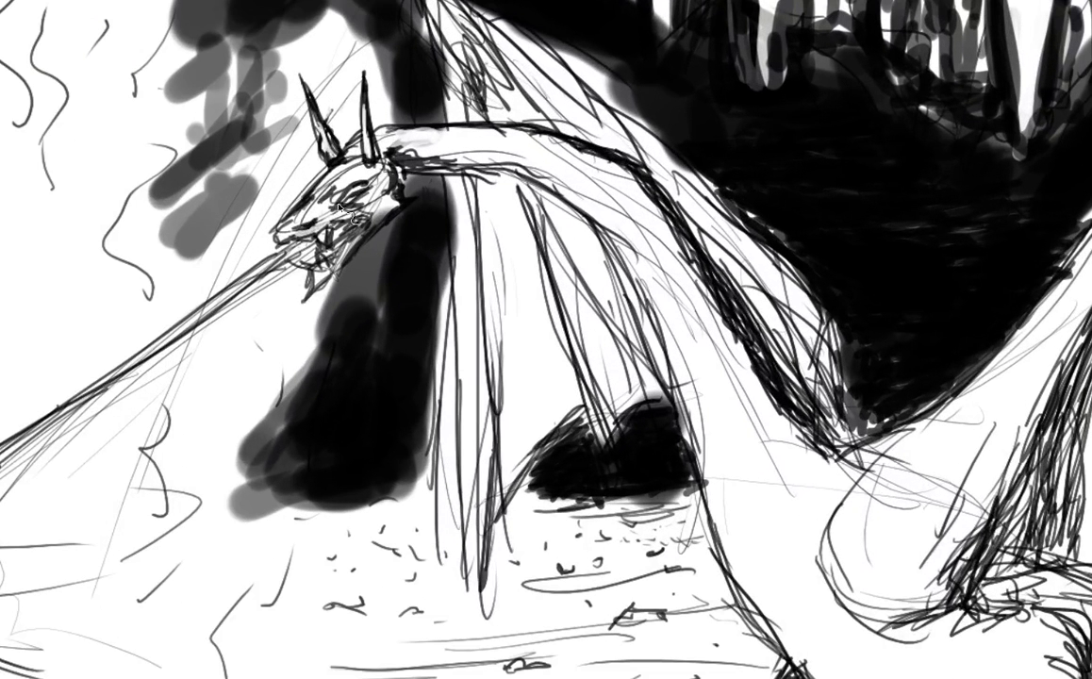
mouse_move(353, 177)
mouse_down()
mouse_move(345, 162)
mouse_move(327, 190)
mouse_up()
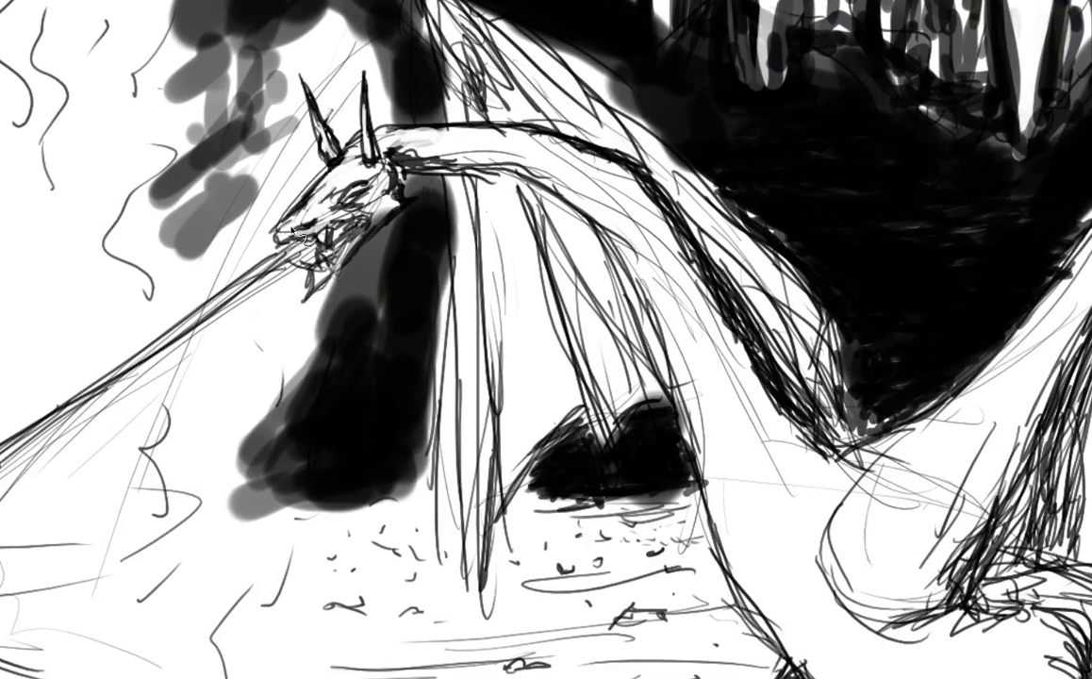
mouse_move(333, 215)
mouse_down()
mouse_move(325, 198)
mouse_move(378, 179)
mouse_up()
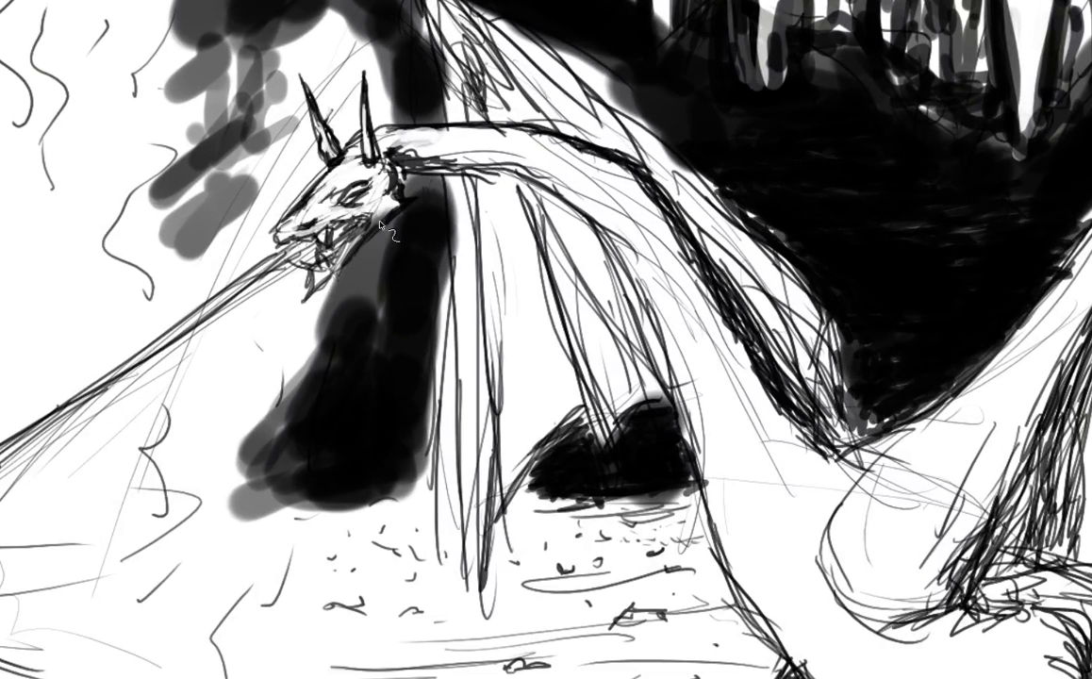
Clear the stray sketch lines beneath the dragon's jaw and inside its neck and chest, leaving clean contours.
drag(384, 218, 374, 226)
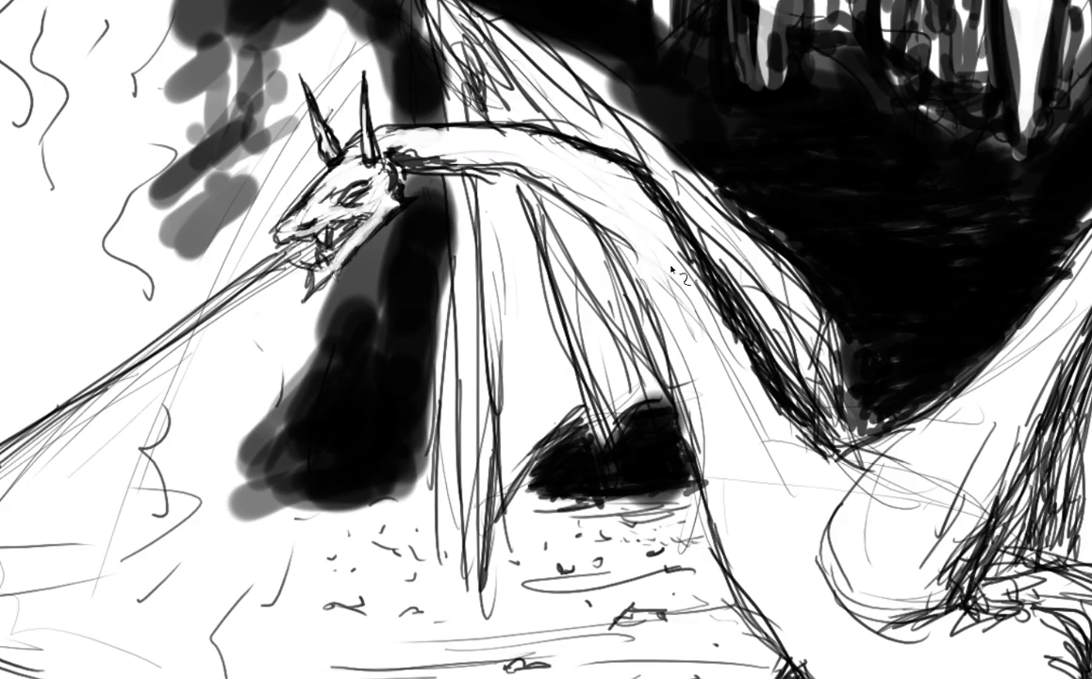
mouse_move(683, 293)
mouse_down()
mouse_move(661, 203)
mouse_move(718, 340)
mouse_move(635, 193)
mouse_move(717, 330)
mouse_move(660, 305)
mouse_up()
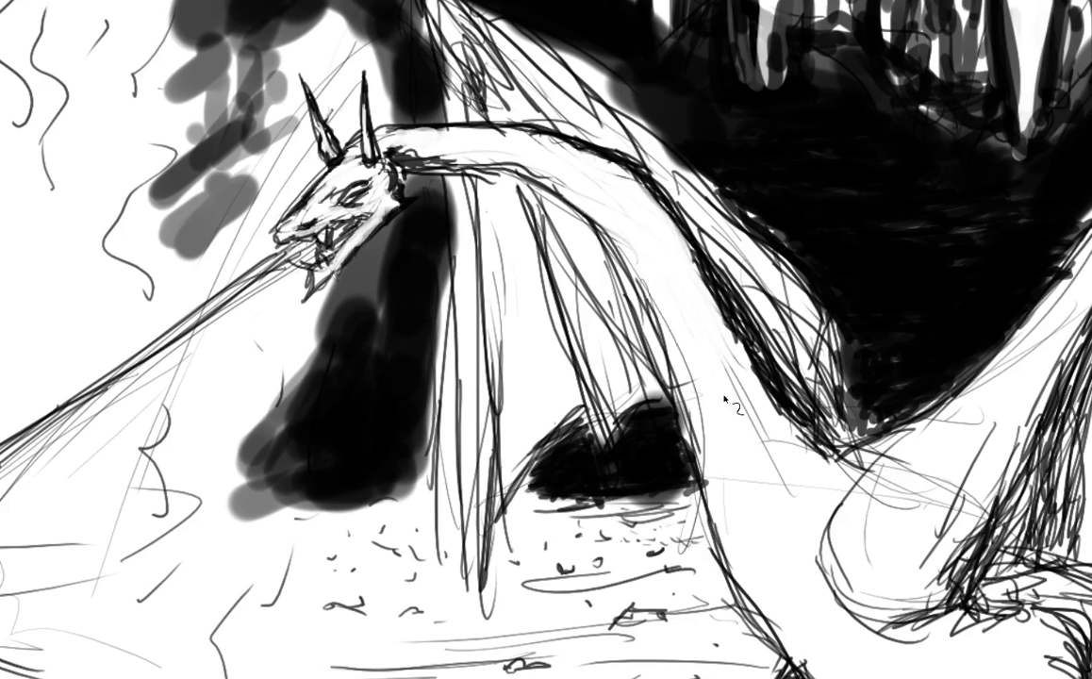
drag(636, 262, 689, 404)
mouse_move(601, 215)
mouse_down()
mouse_move(634, 257)
mouse_move(717, 448)
mouse_move(715, 364)
mouse_move(764, 446)
mouse_move(773, 437)
mouse_move(809, 461)
mouse_up()
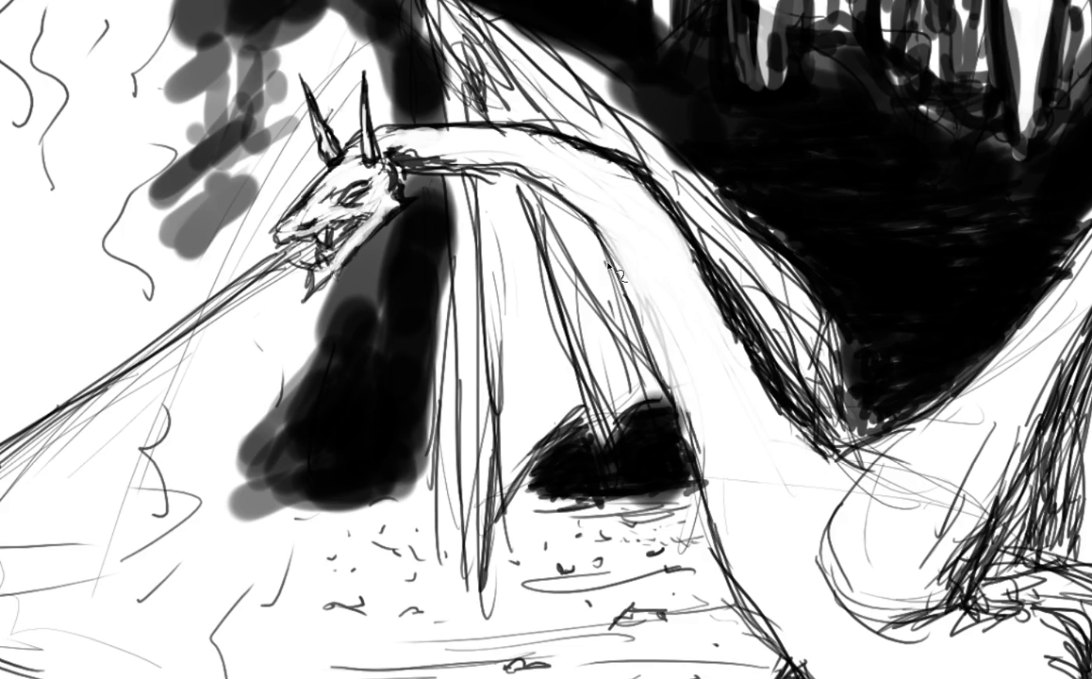
mouse_move(498, 158)
mouse_down()
mouse_move(476, 160)
mouse_move(543, 166)
mouse_up()
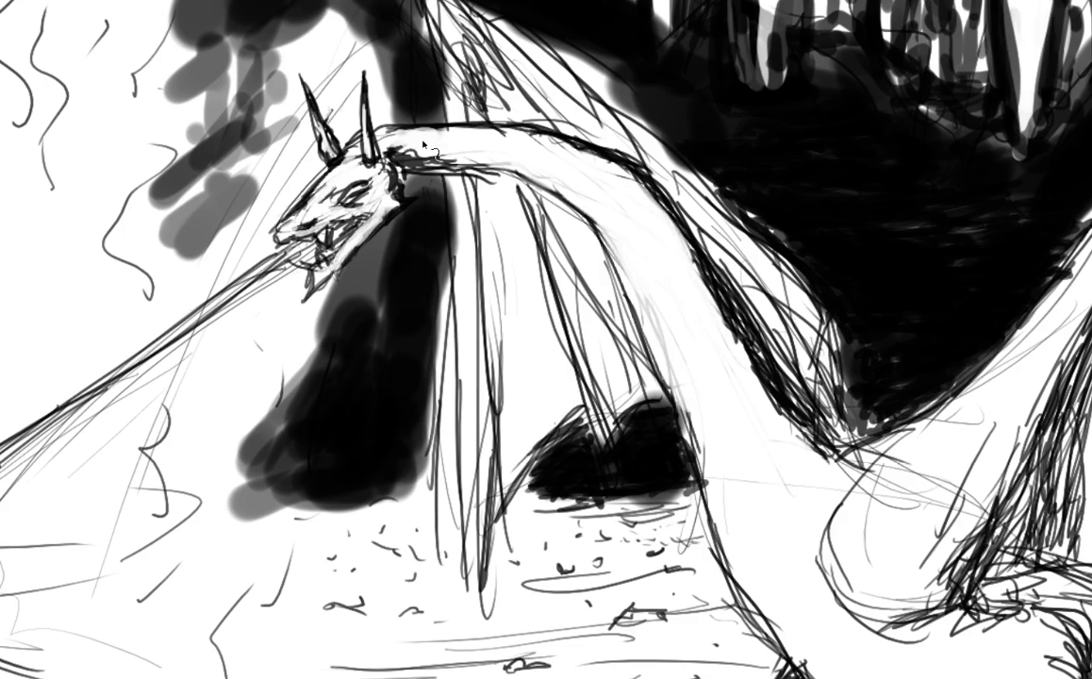
drag(476, 148, 422, 148)
Darken the dragon's brow, define its eye, and deepen the shadow behind its jaw where the head meets the neck.
scroll(344, 222, down, 6)
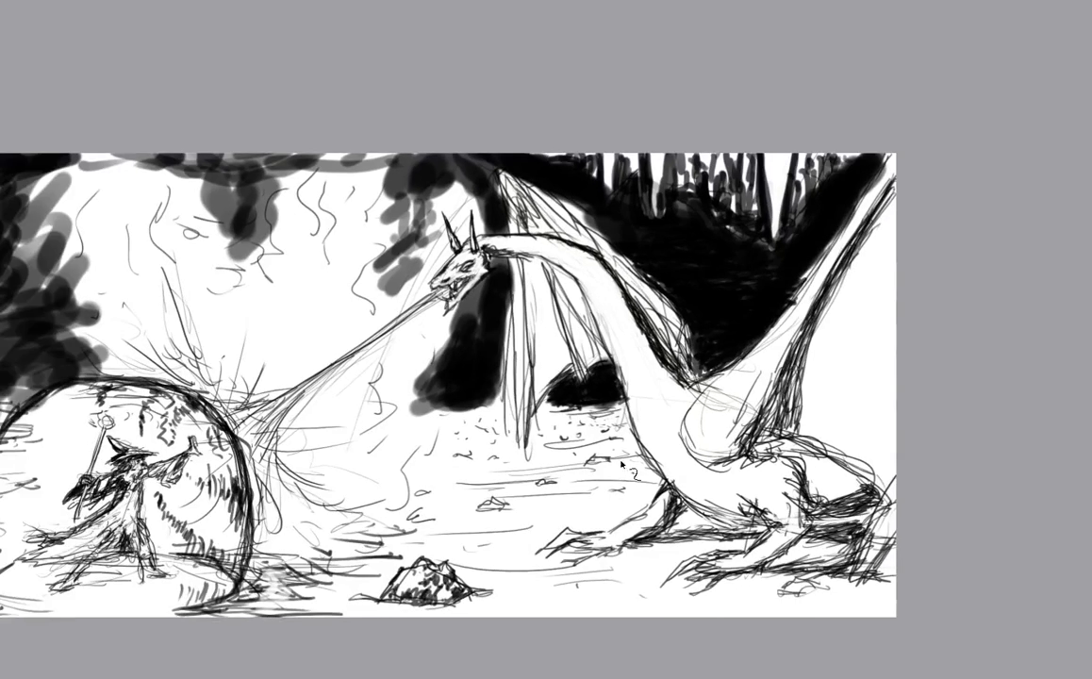
scroll(438, 275, up, 5)
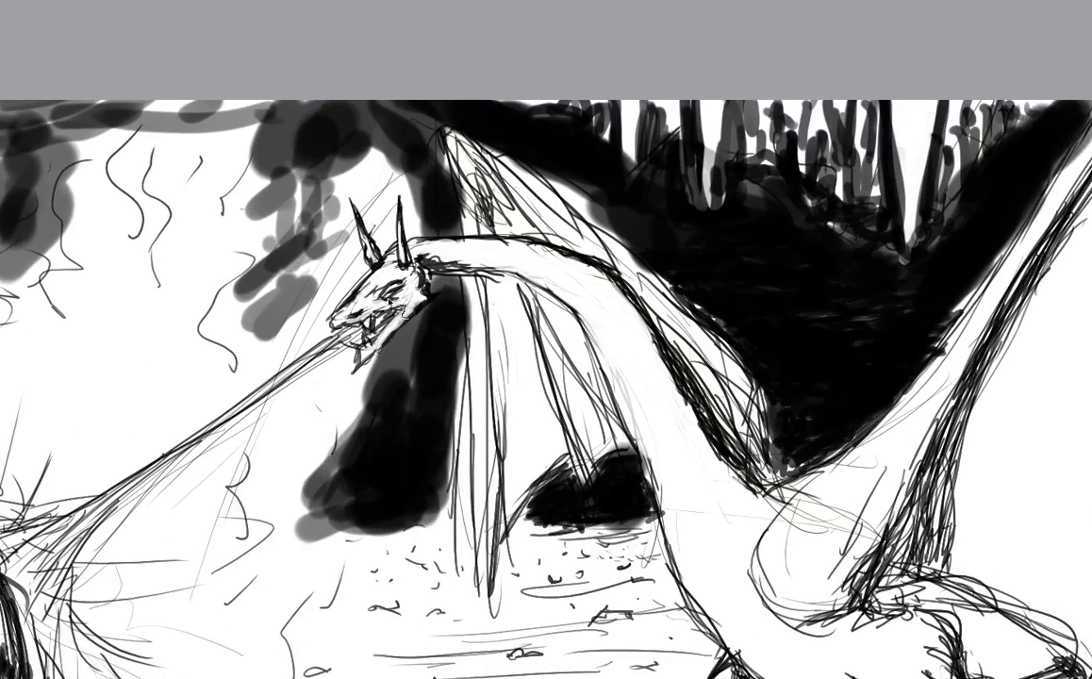
scroll(422, 247, up, 2)
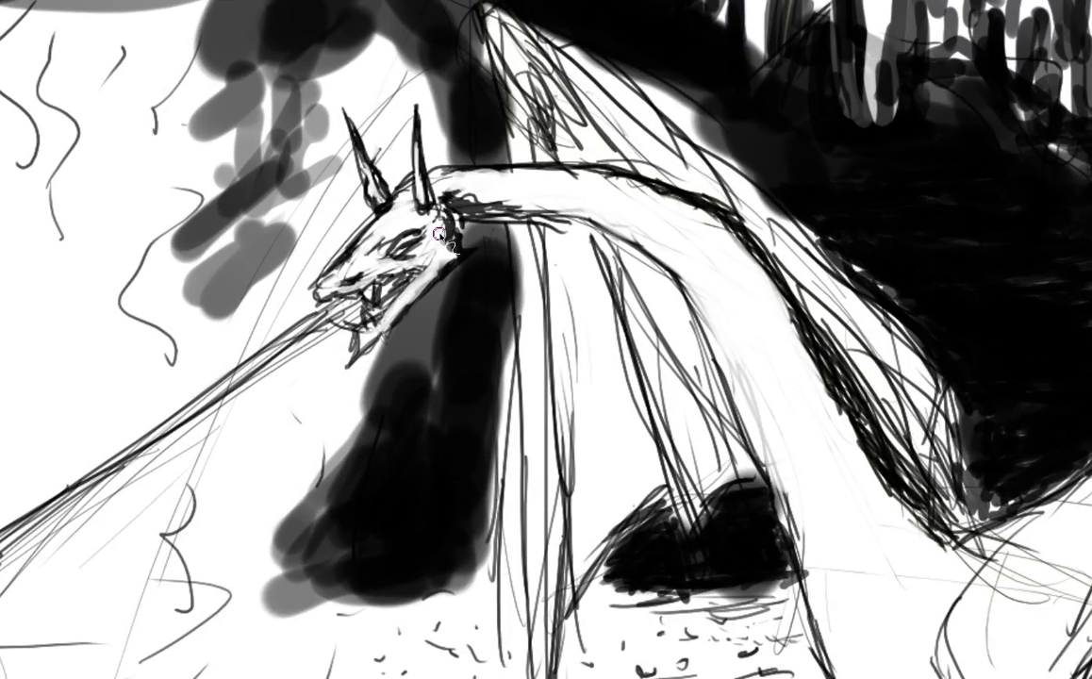
scroll(420, 250, up, 1)
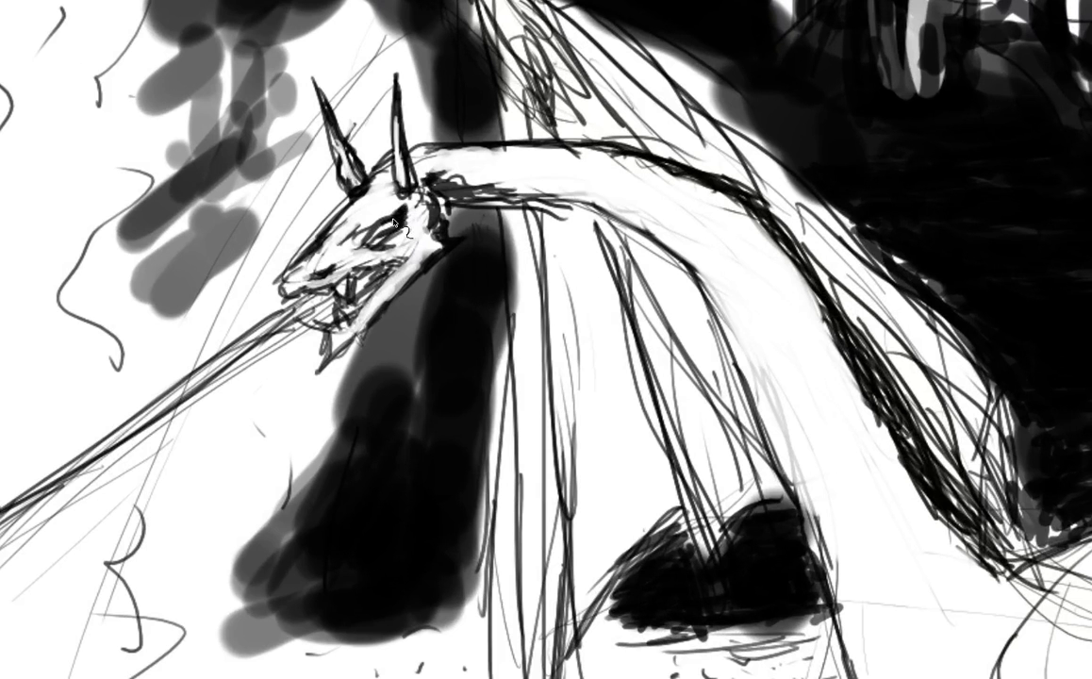
mouse_move(392, 222)
mouse_down()
mouse_move(403, 222)
mouse_move(365, 231)
mouse_up()
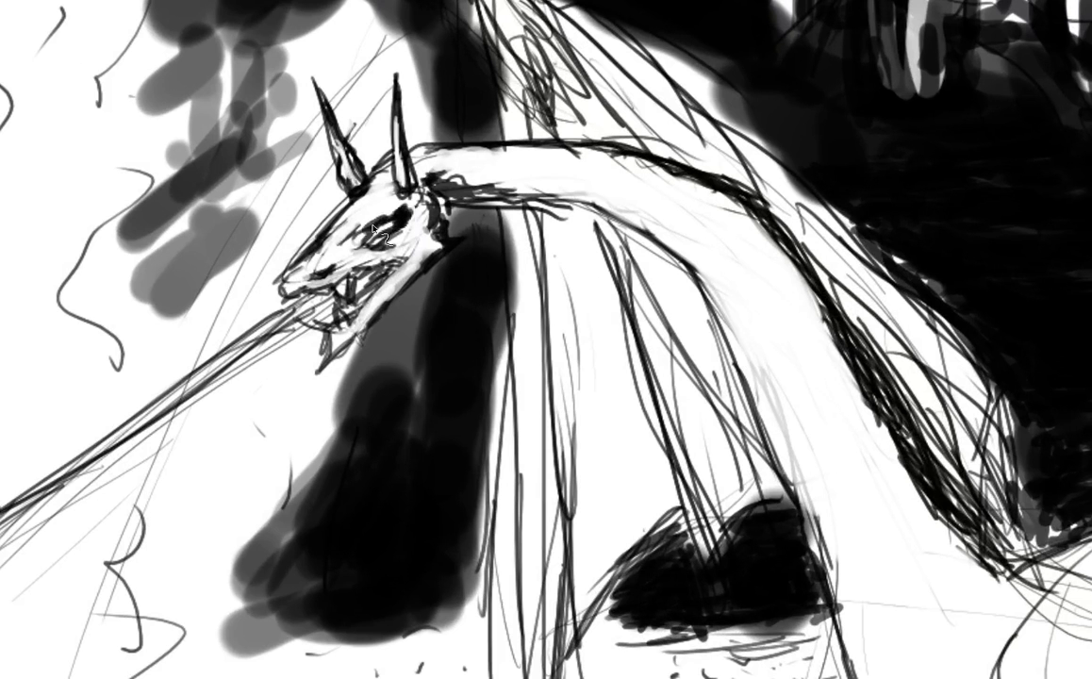
scroll(379, 226, up, 2)
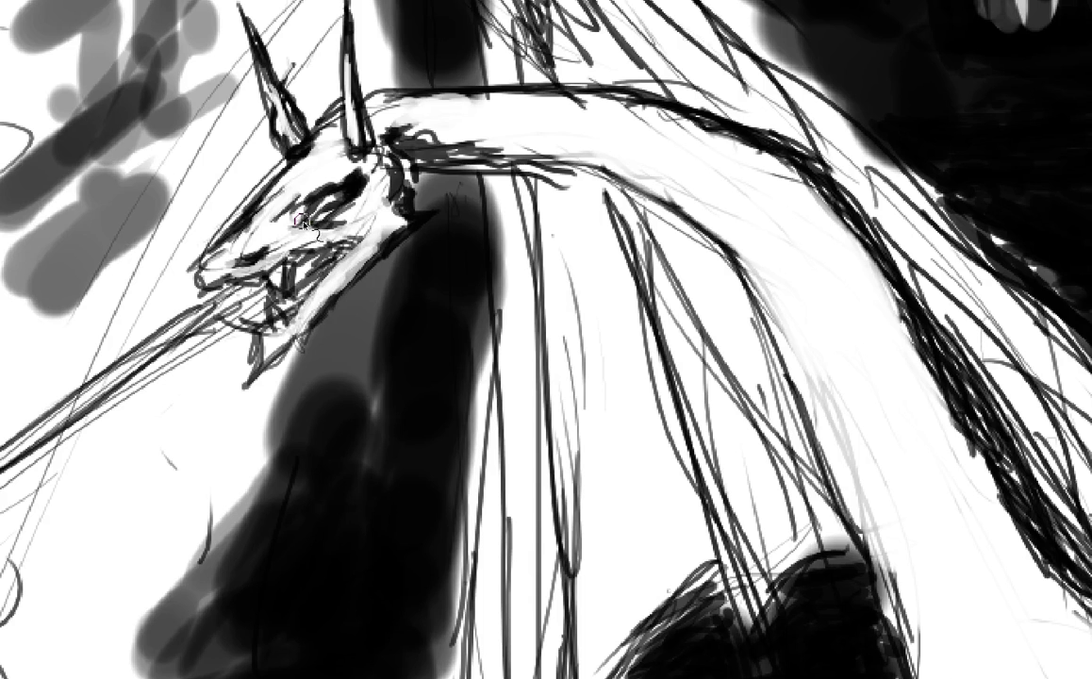
mouse_move(321, 217)
mouse_down()
mouse_move(336, 215)
mouse_move(302, 210)
mouse_move(310, 235)
mouse_move(298, 238)
mouse_move(311, 203)
mouse_move(342, 225)
mouse_up()
mouse_move(399, 195)
mouse_down()
mouse_move(357, 158)
mouse_move(408, 148)
mouse_up()
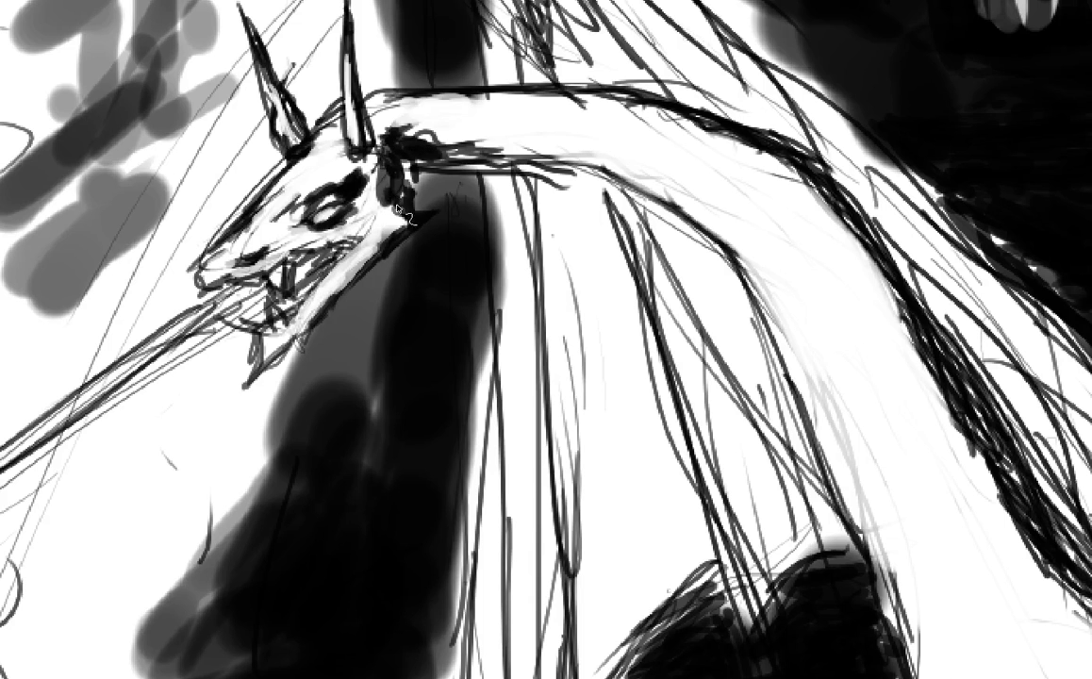
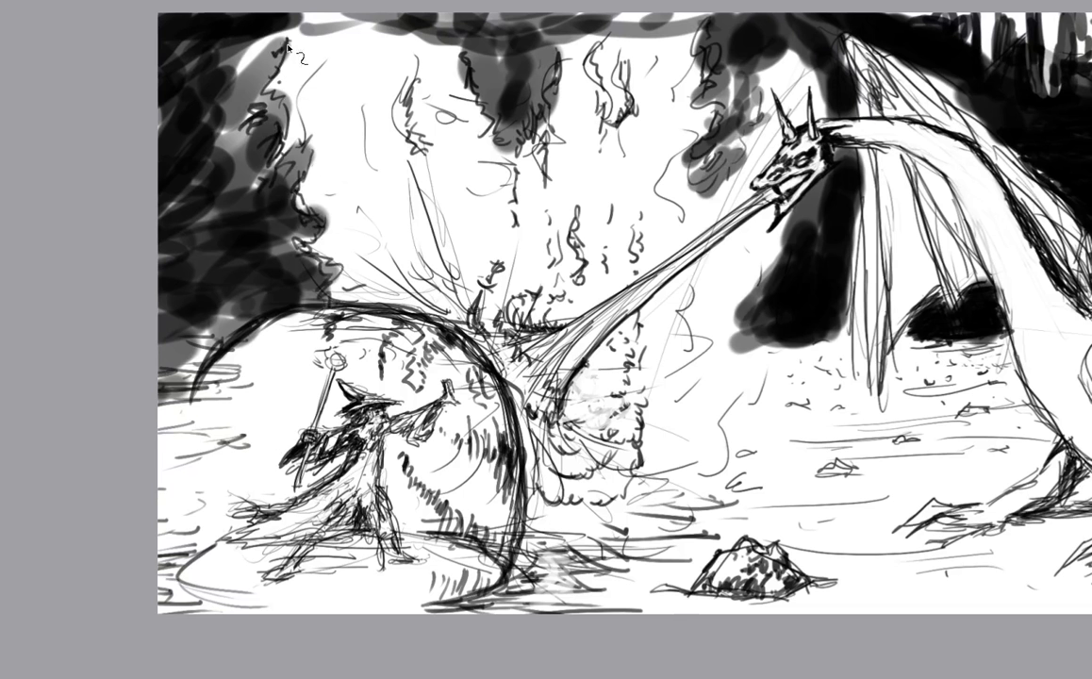
Add jagged texture marks along the cave ceiling and on the hanging rock beside the dragon's head.
drag(304, 15, 341, 16)
drag(488, 106, 504, 120)
key(minus)
drag(627, 208, 484, 162)
key(plus)
mouse_move(483, 109)
mouse_down()
mouse_move(406, 232)
mouse_move(434, 231)
mouse_move(453, 202)
mouse_move(481, 200)
mouse_up()
mouse_move(494, 144)
mouse_down()
mouse_move(522, 110)
mouse_move(508, 280)
mouse_up()
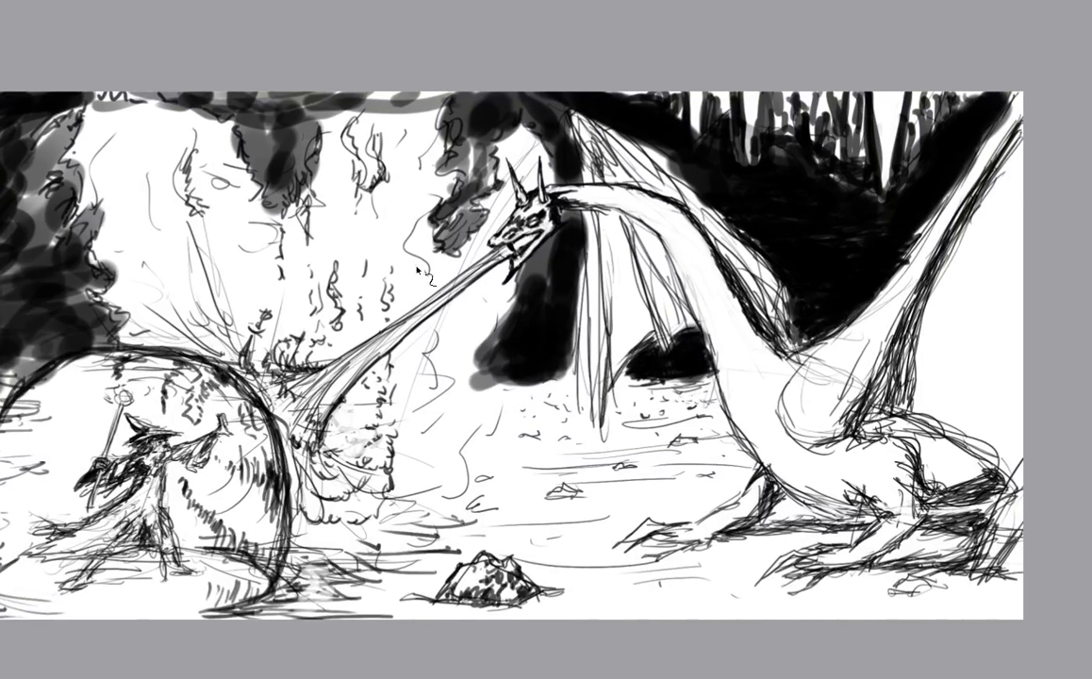
drag(416, 266, 444, 287)
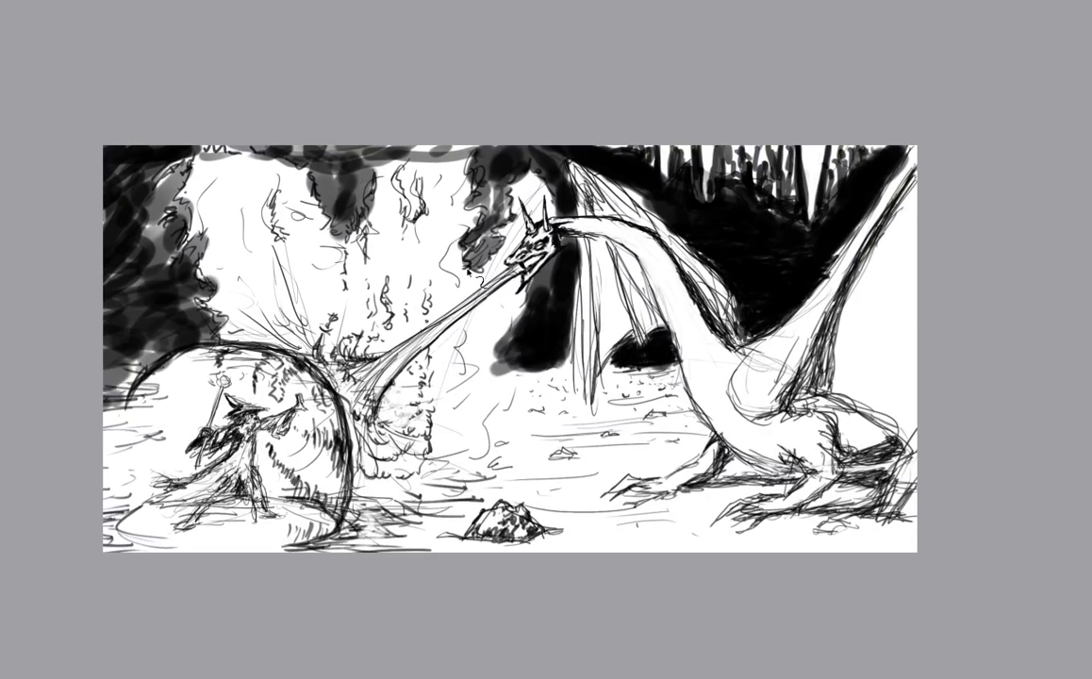
Fill the cave wall behind and below the dragon's head with dark strokes, down to the edge of the fire.
key(plus)
key(plus)
key(plus)
key(plus)
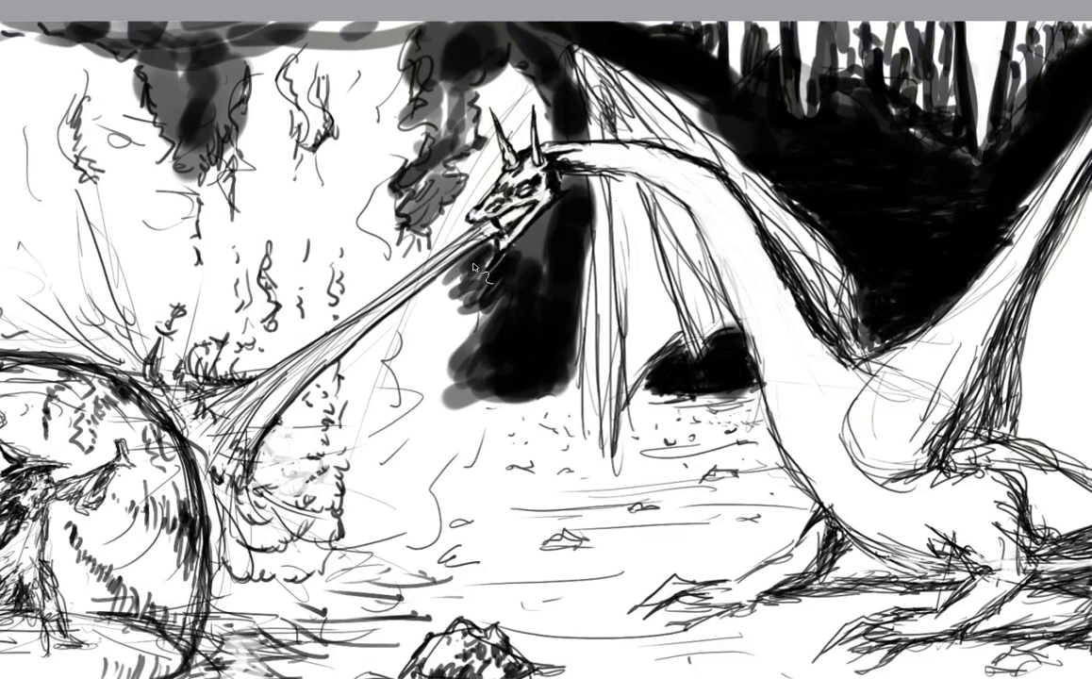
mouse_move(476, 263)
mouse_down()
mouse_move(457, 287)
mouse_move(477, 332)
mouse_up()
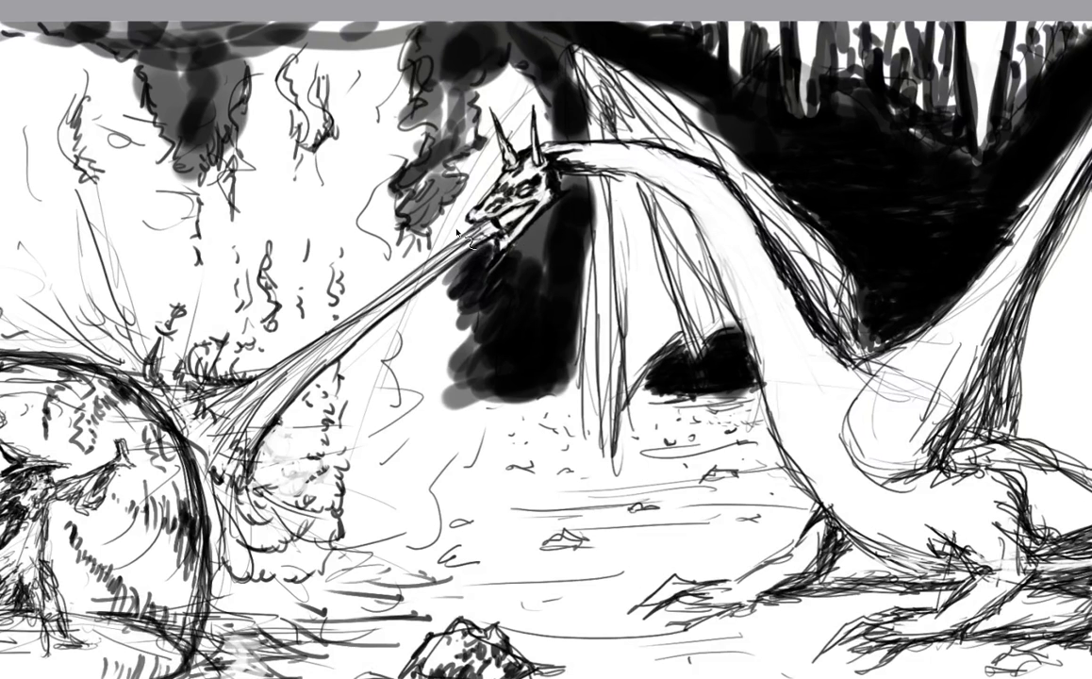
mouse_move(458, 232)
mouse_down()
mouse_move(469, 196)
mouse_move(444, 189)
mouse_move(448, 171)
mouse_move(457, 155)
mouse_move(493, 154)
mouse_move(442, 161)
mouse_move(442, 108)
mouse_move(486, 85)
mouse_move(462, 95)
mouse_move(479, 146)
mouse_move(518, 100)
mouse_move(491, 87)
mouse_move(505, 114)
mouse_move(498, 130)
mouse_move(534, 79)
mouse_move(492, 123)
mouse_move(504, 142)
mouse_move(600, 124)
mouse_move(507, 56)
mouse_move(451, 92)
mouse_move(509, 121)
mouse_move(434, 96)
mouse_move(457, 142)
mouse_move(438, 142)
mouse_move(550, 227)
mouse_move(510, 203)
mouse_move(491, 250)
mouse_move(564, 187)
mouse_move(569, 216)
mouse_move(539, 289)
mouse_move(500, 287)
mouse_move(409, 241)
mouse_move(429, 239)
mouse_up()
key(ctrl+minus)
key(ctrl+minus)
key(ctrl+minus)
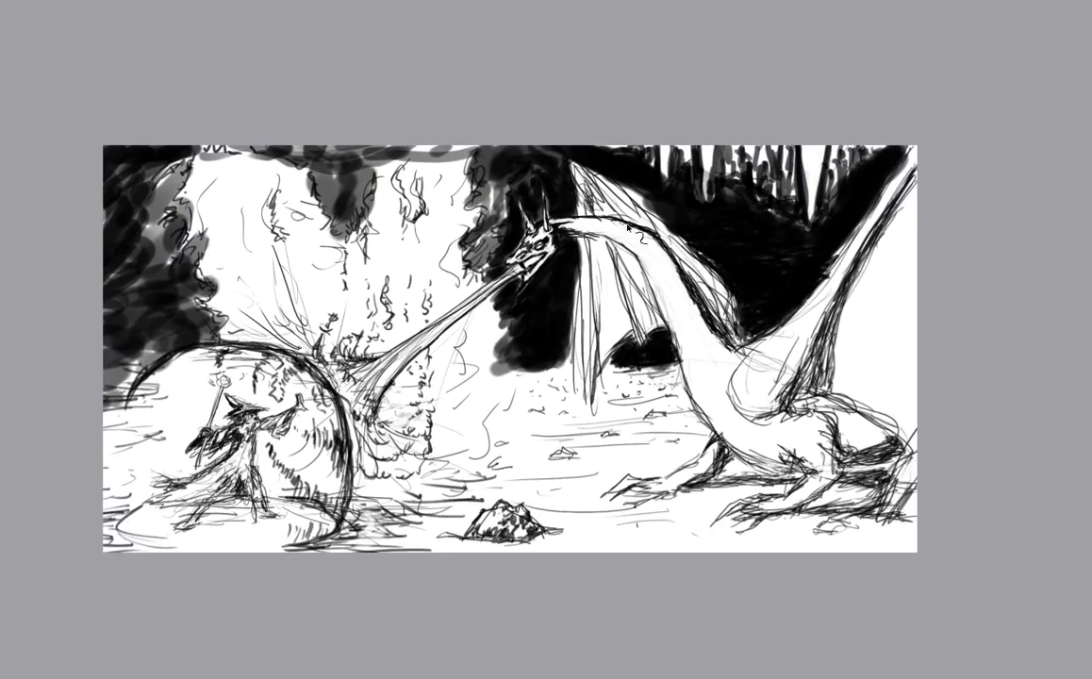
Shade the folds of the dragon's far wing with dark strokes, both below and above the neck.
key(ctrl+plus)
key(ctrl+plus)
mouse_move(590, 221)
mouse_down()
mouse_move(490, 250)
mouse_move(591, 326)
mouse_move(544, 284)
mouse_up()
key(ctrl+plus)
mouse_move(531, 238)
mouse_down()
mouse_move(550, 302)
mouse_move(581, 347)
mouse_up()
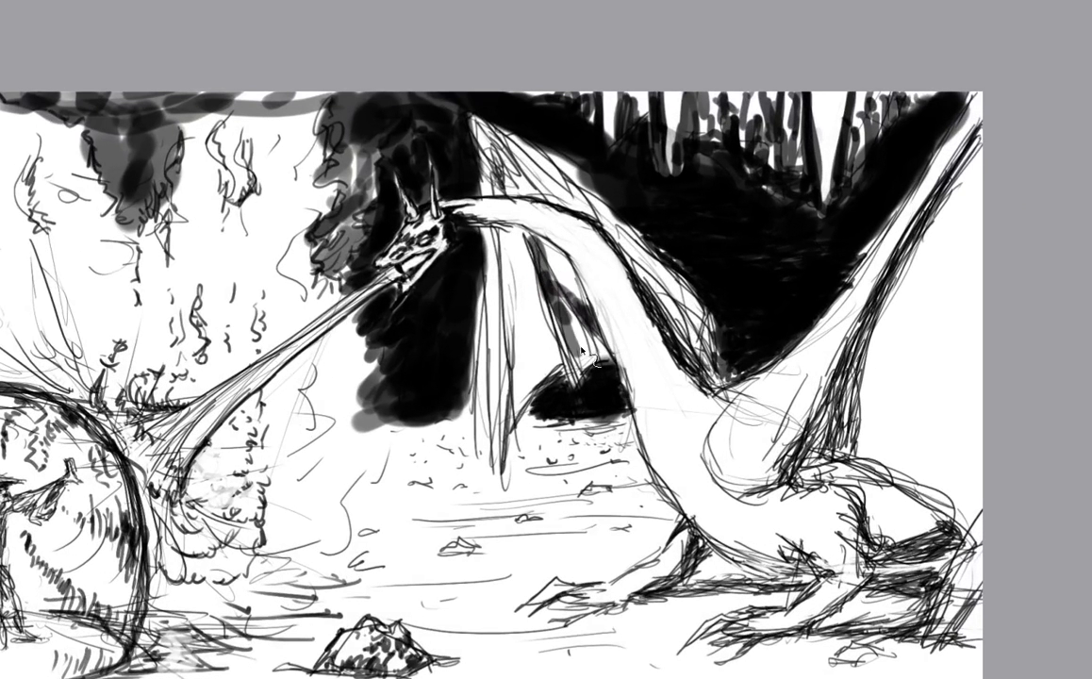
drag(549, 292, 525, 295)
mouse_move(497, 234)
mouse_down()
mouse_move(506, 431)
mouse_move(513, 308)
mouse_move(495, 166)
mouse_move(497, 199)
mouse_move(609, 219)
mouse_move(514, 171)
mouse_move(522, 186)
mouse_move(530, 164)
mouse_move(498, 147)
mouse_move(524, 167)
mouse_move(529, 143)
mouse_move(520, 162)
mouse_move(491, 144)
mouse_move(542, 173)
mouse_up()
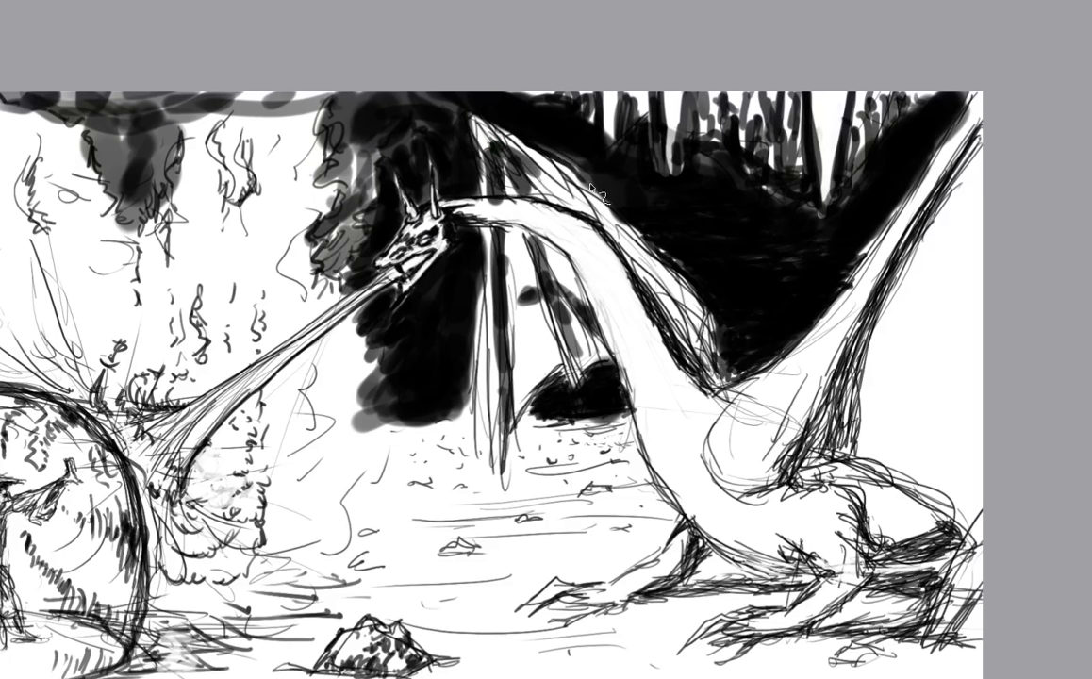
mouse_move(488, 128)
mouse_down()
mouse_move(559, 188)
mouse_move(493, 210)
mouse_up()
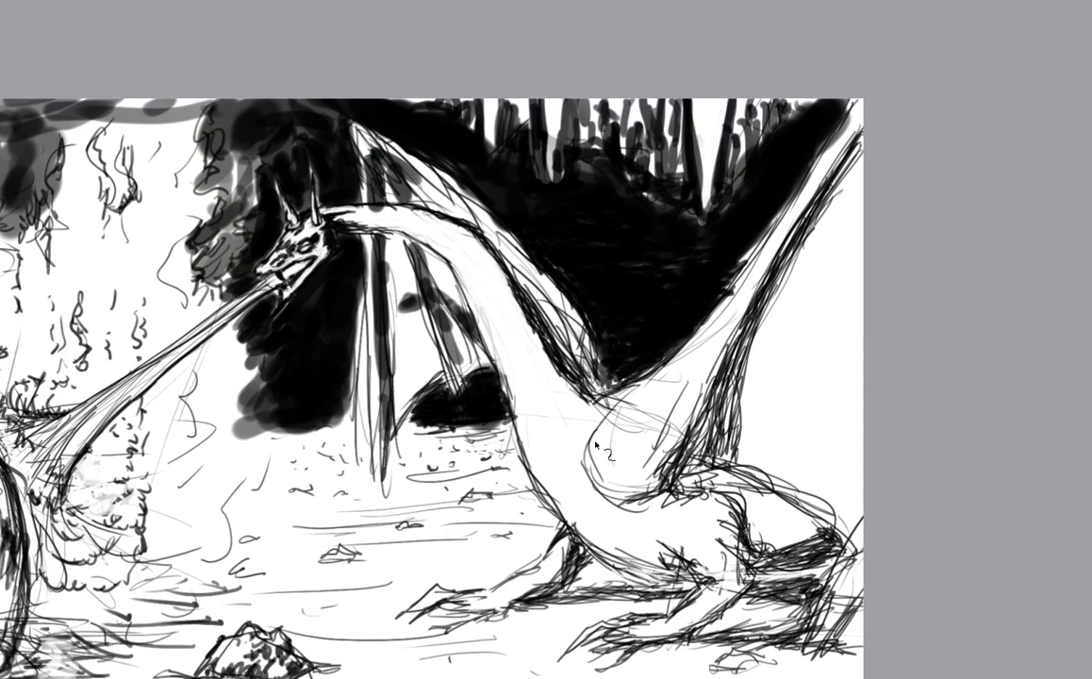
Add short shading strokes around the base of the near wing and along the dragon's back.
drag(583, 425, 582, 446)
mouse_move(626, 405)
mouse_down()
mouse_move(595, 439)
mouse_move(598, 478)
mouse_up()
mouse_move(672, 423)
mouse_down()
mouse_move(638, 479)
mouse_move(734, 465)
mouse_up()
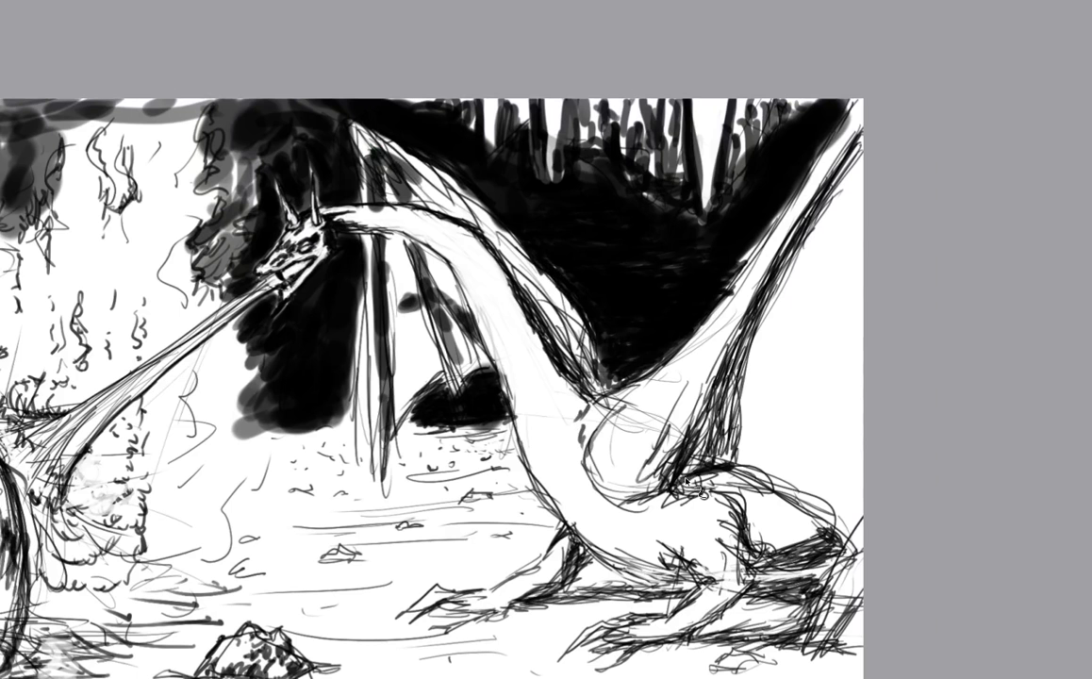
Darken the fold that runs up the near wing from its base with overlapping strokes.
drag(702, 412, 671, 471)
drag(705, 400, 681, 457)
drag(722, 365, 695, 423)
drag(740, 331, 721, 369)
drag(753, 300, 719, 368)
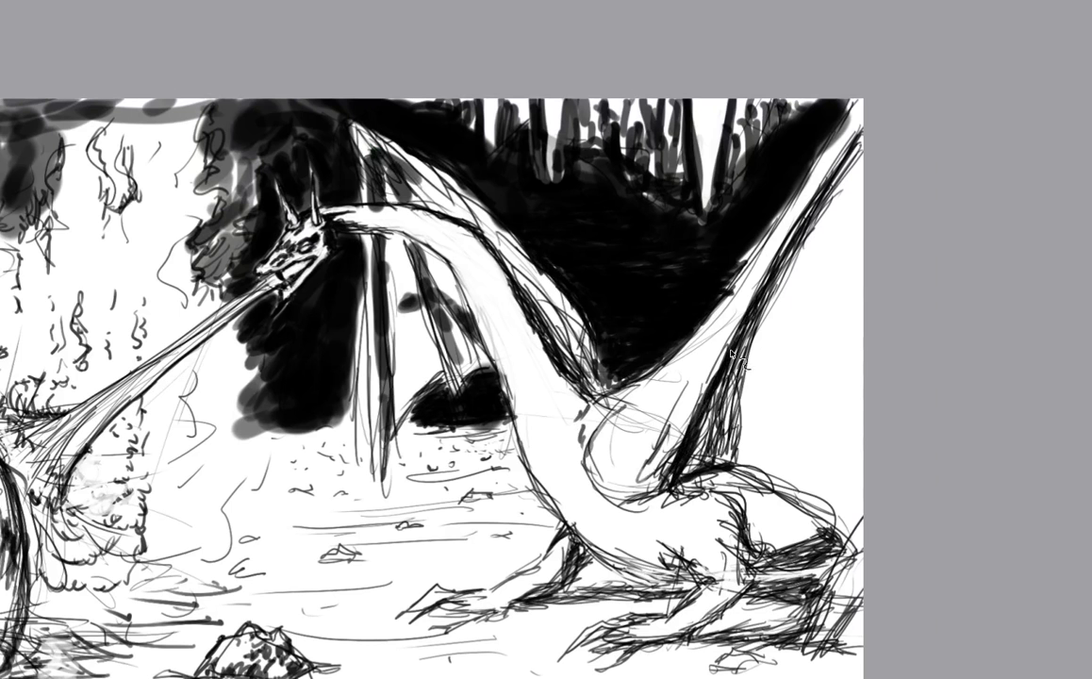
Extend the near wing's dark shading toward its tip, hatch the membrane behind it, and clean the wing's front edge.
mouse_move(800, 230)
mouse_down()
mouse_move(730, 330)
mouse_move(757, 393)
mouse_move(743, 427)
mouse_up()
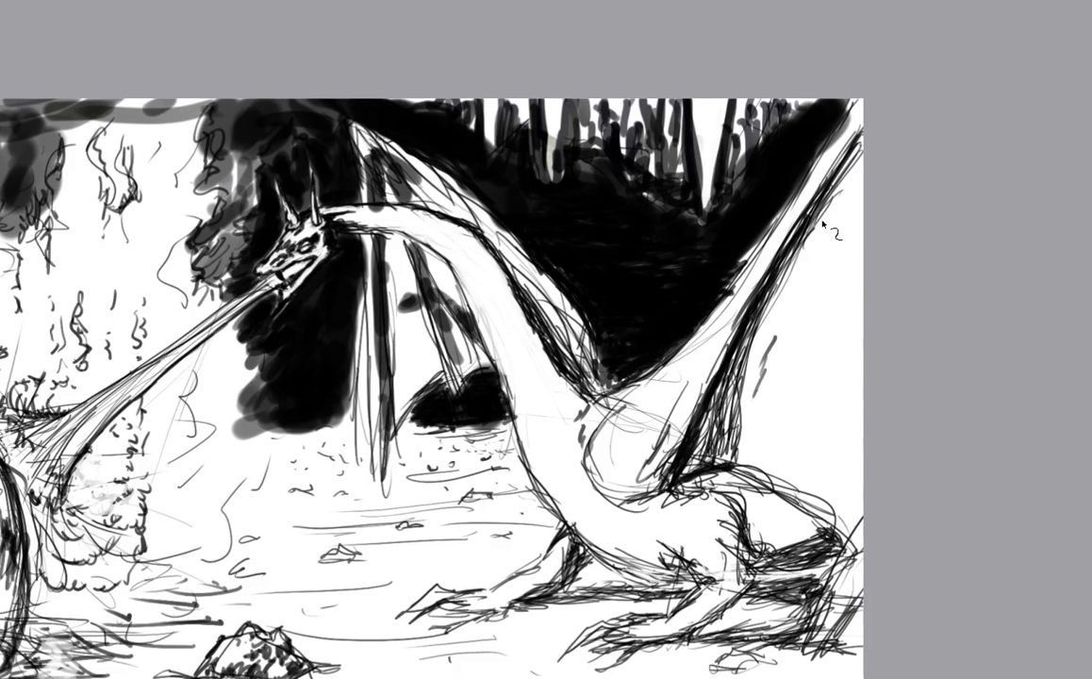
mouse_move(854, 146)
mouse_down()
mouse_move(774, 257)
mouse_move(808, 219)
mouse_move(733, 351)
mouse_up()
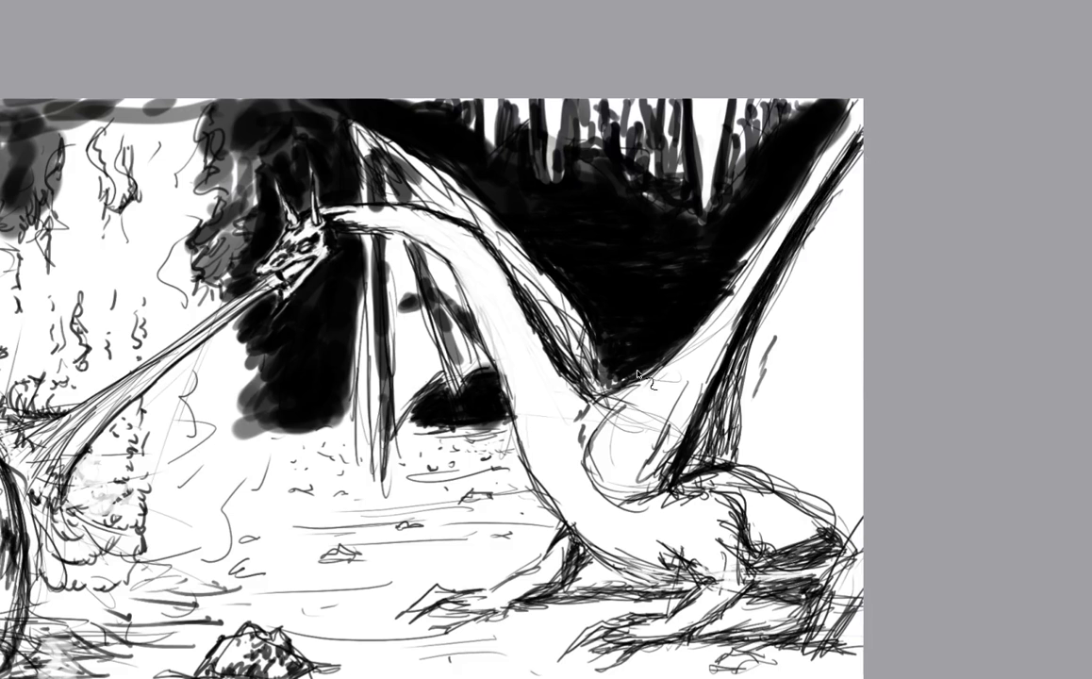
drag(715, 301, 789, 196)
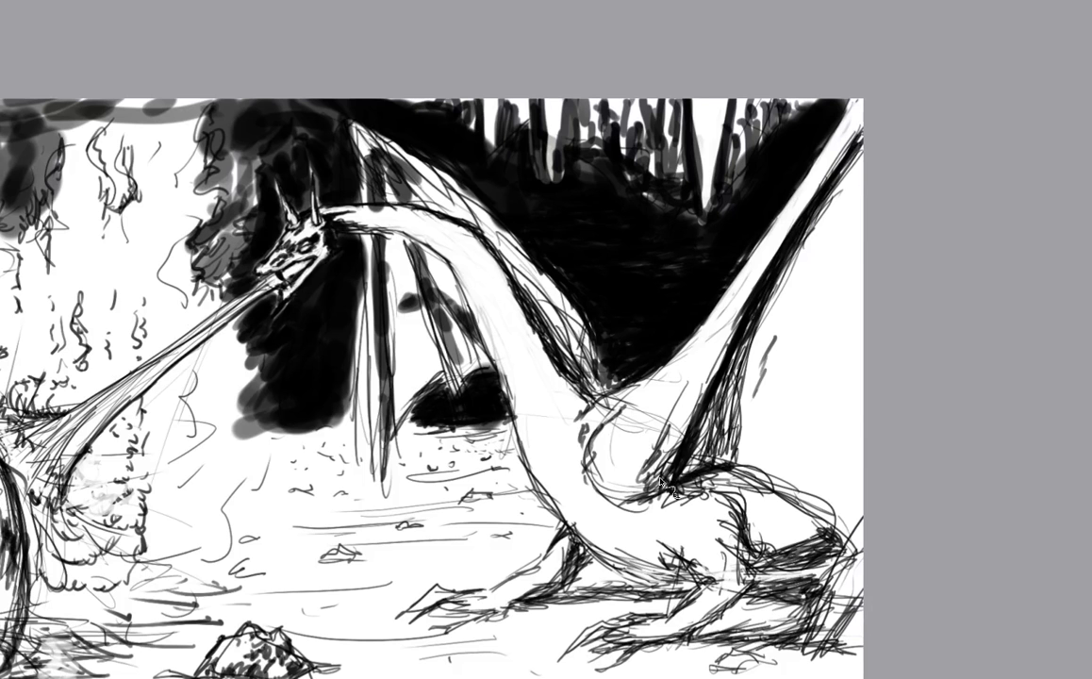
mouse_move(696, 458)
mouse_down()
mouse_move(719, 423)
mouse_move(722, 357)
mouse_move(760, 278)
mouse_up()
key(ctrl+minus)
key(ctrl+minus)
key(ctrl+minus)
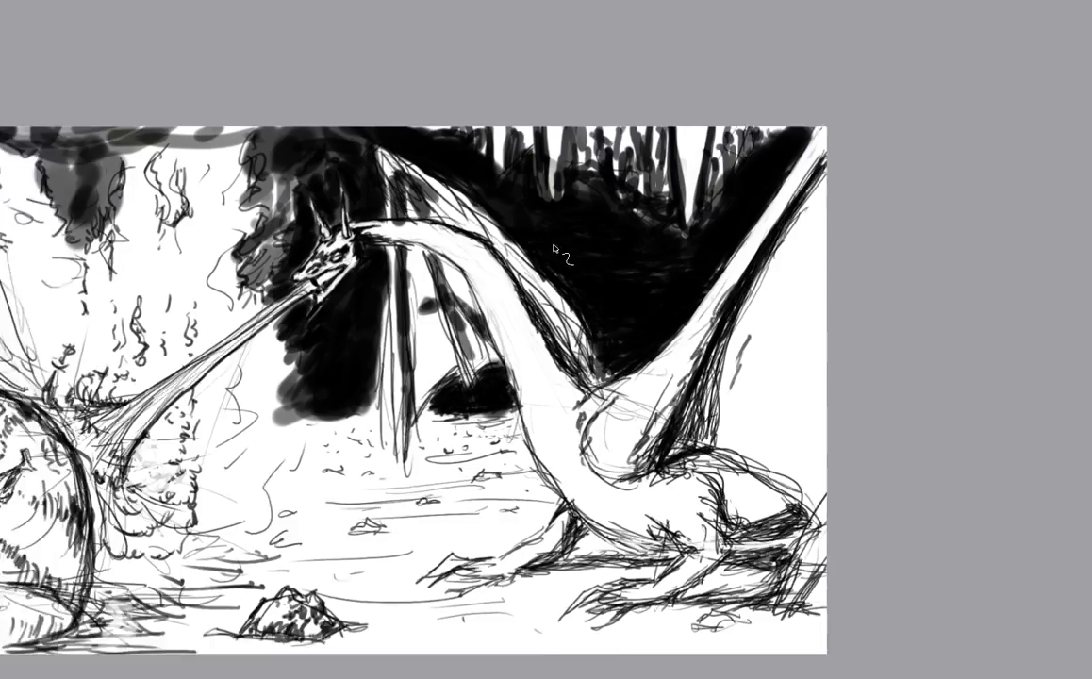
Darken the background around the dragon's two horns to sharpen and thin their shapes.
drag(406, 270, 467, 276)
key(ctrl+plus)
scroll(421, 274, up, 5)
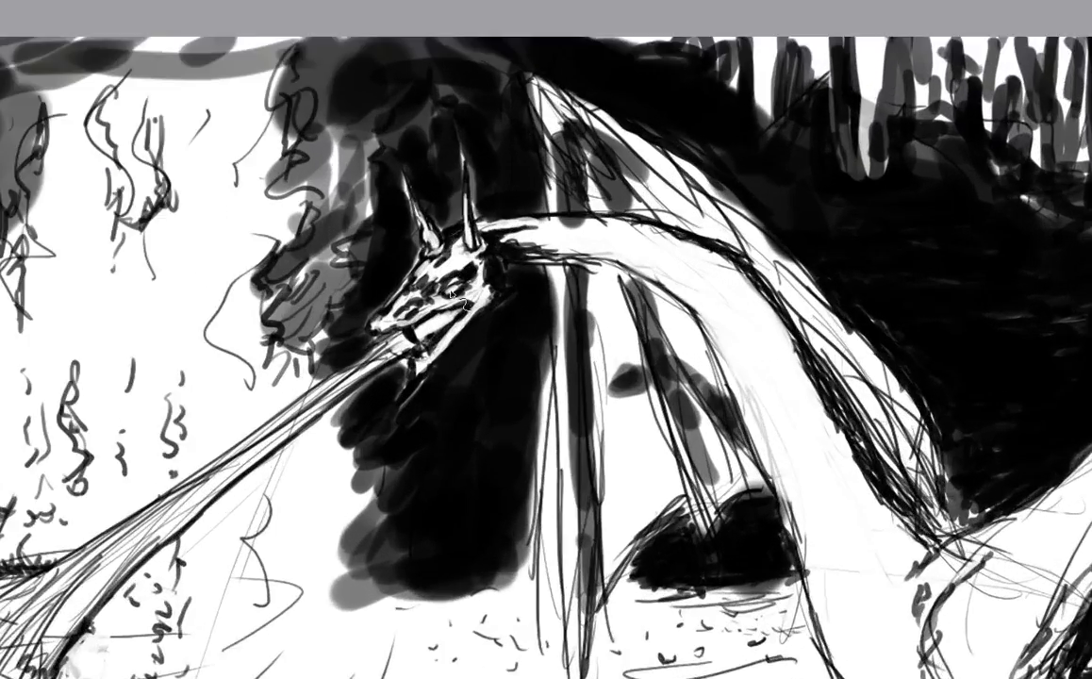
drag(453, 294, 561, 212)
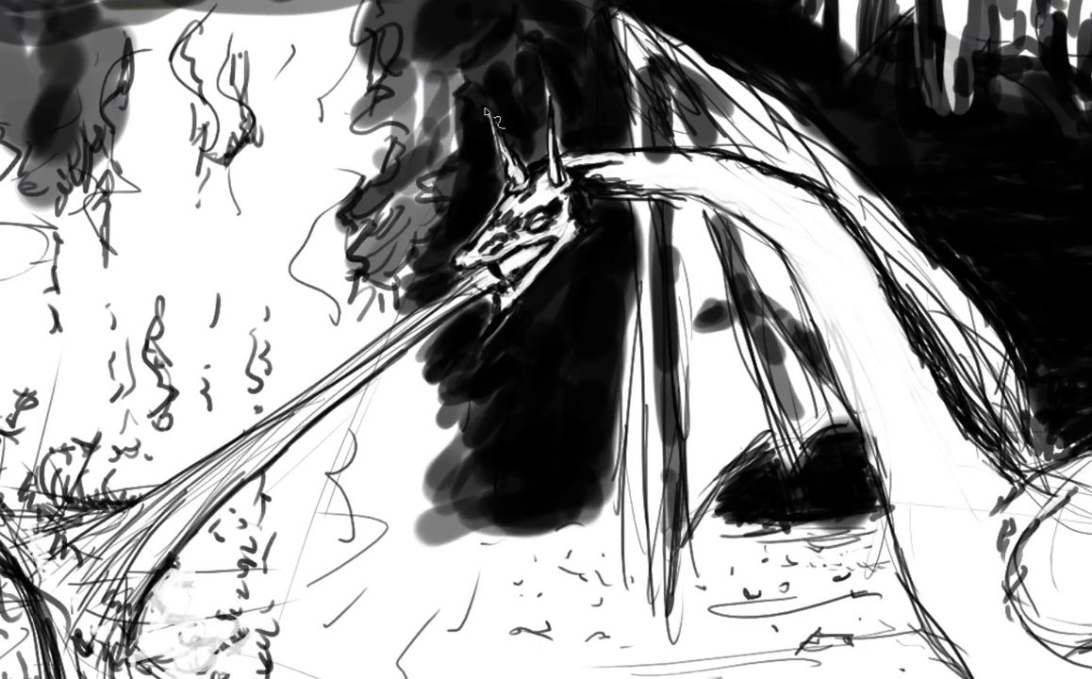
drag(486, 109, 500, 158)
drag(479, 111, 468, 137)
drag(538, 147, 542, 106)
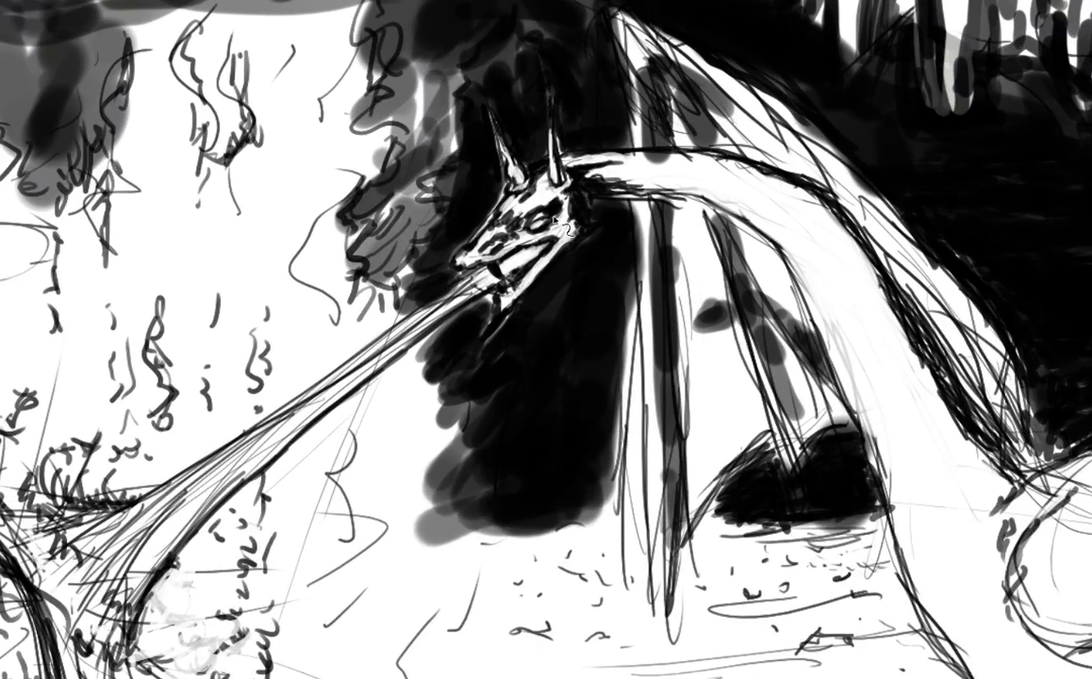
Examine the dragon's head and wings against the dark cave, both close up and within the whole composition.
scroll(564, 188, down, 3)
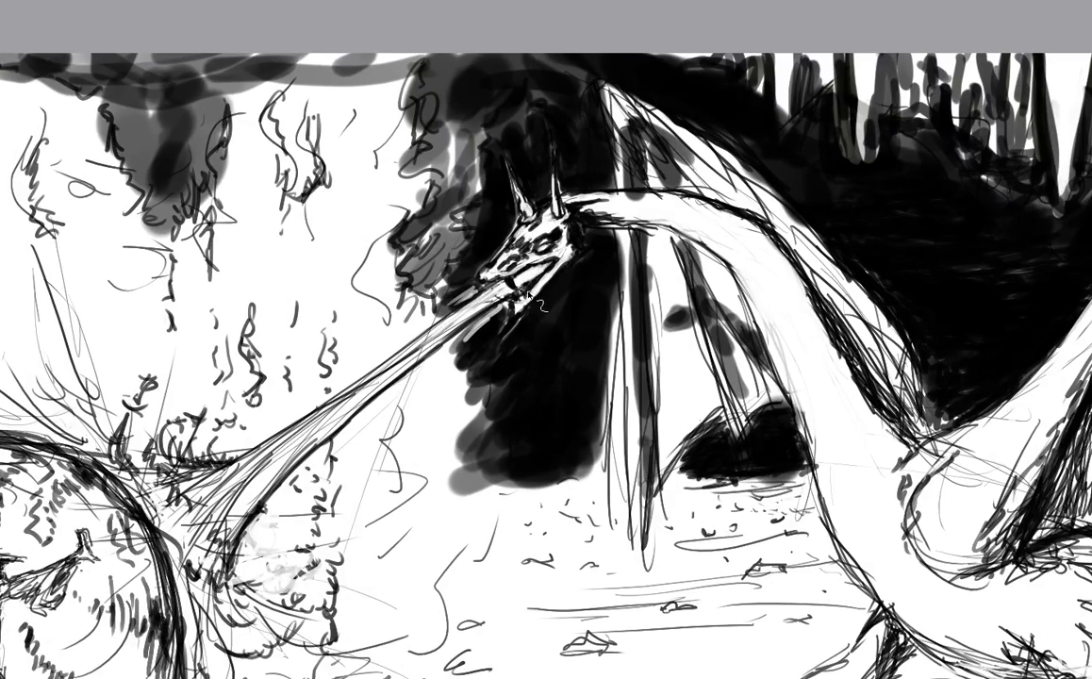
key(minus)
key(minus)
key(minus)
key(minus)
key(minus)
key(minus)
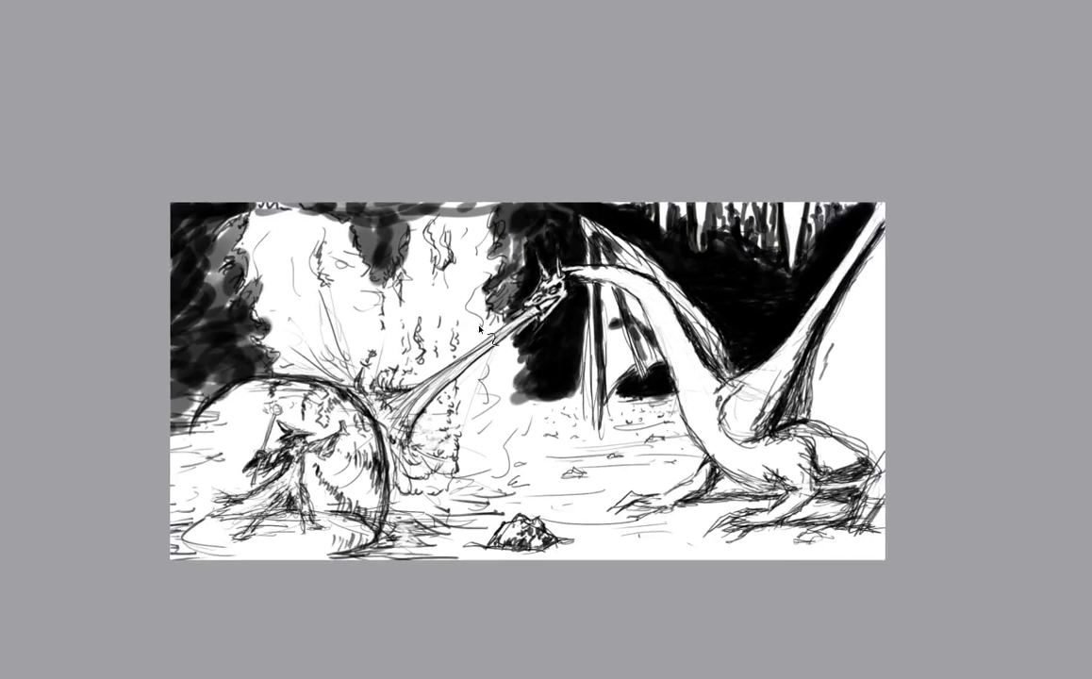
drag(533, 282, 451, 264)
key(plus)
key(plus)
key(plus)
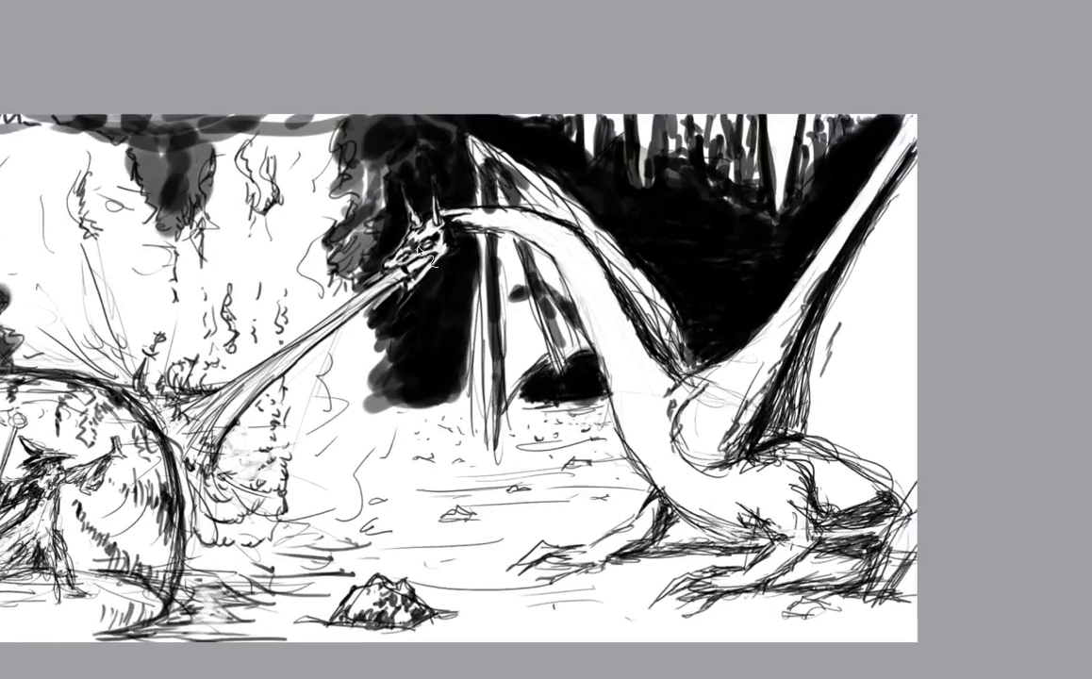
drag(416, 199, 464, 226)
key(plus)
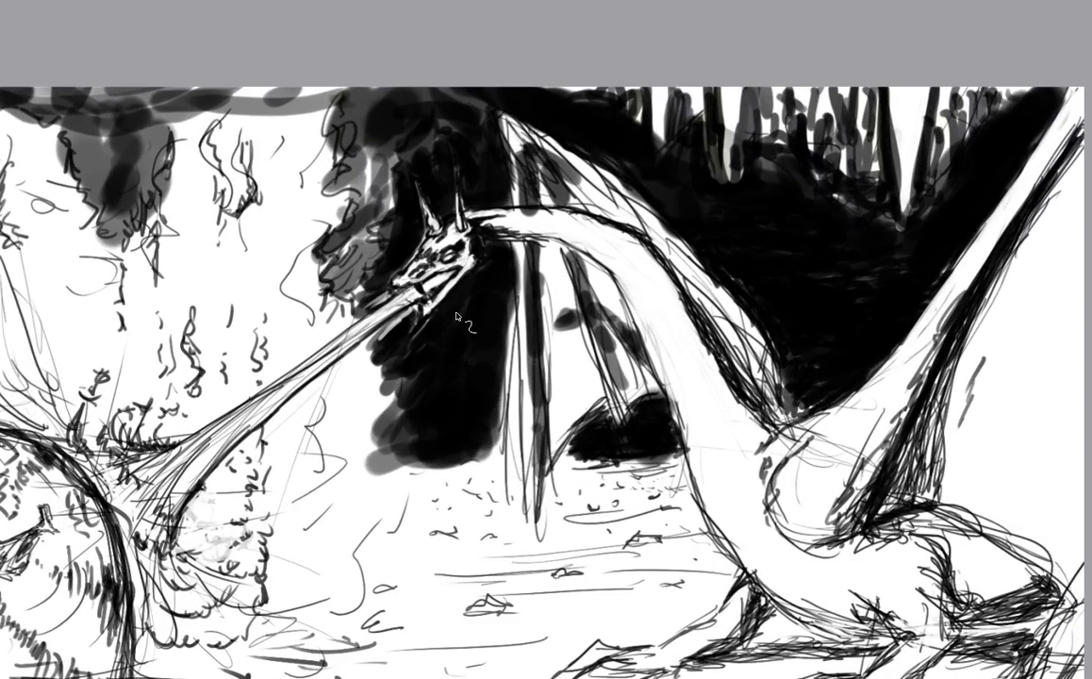
key(minus)
key(minus)
key(minus)
key(minus)
drag(524, 228, 457, 171)
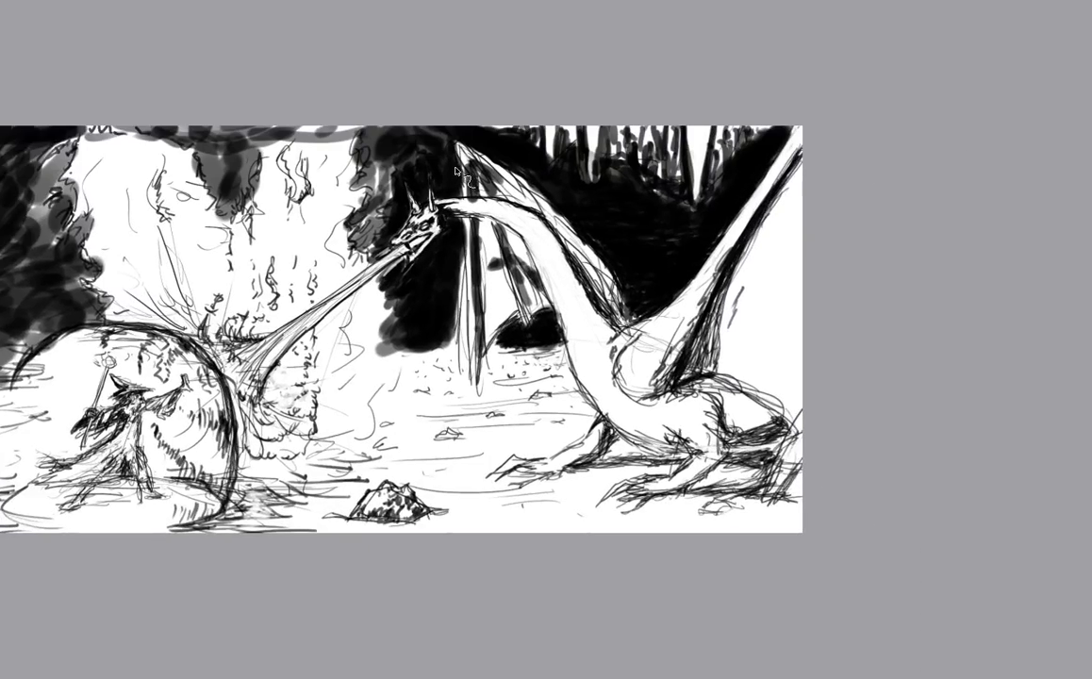
Sharpen the far wing's hanging spike below the dragon's neck, darkening its edges down to the point and the background beside it.
key(plus)
key(plus)
drag(381, 51, 405, 164)
key(plus)
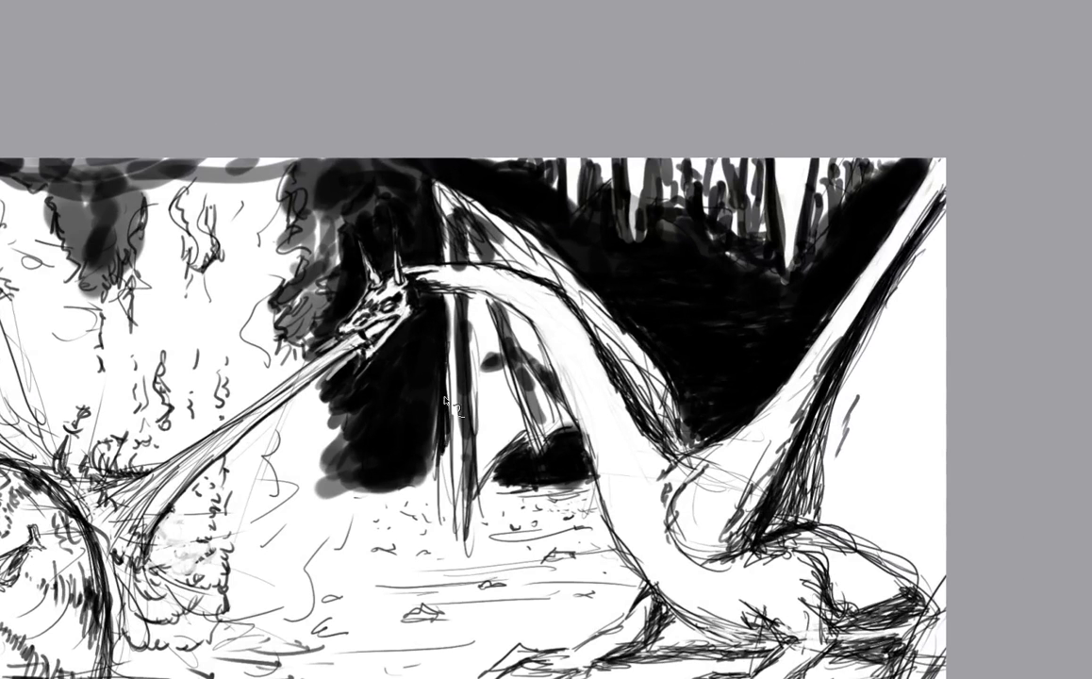
mouse_move(435, 429)
mouse_down()
mouse_move(434, 461)
mouse_move(449, 467)
mouse_up()
mouse_move(433, 425)
mouse_down()
mouse_move(391, 439)
mouse_move(412, 445)
mouse_move(438, 481)
mouse_move(401, 429)
mouse_move(470, 483)
mouse_move(467, 547)
mouse_move(475, 481)
mouse_move(472, 509)
mouse_move(501, 481)
mouse_up()
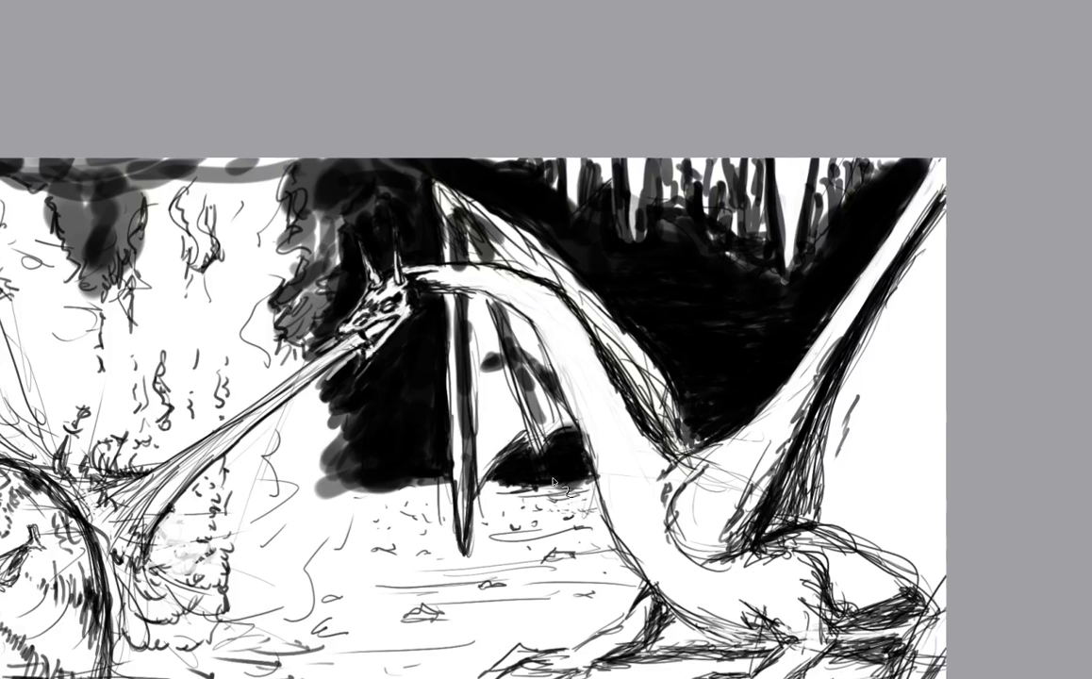
Redraw the underside contour of the dragon's neck darker, from behind the head down into the curve.
mouse_move(382, 201)
mouse_down()
mouse_move(427, 230)
mouse_move(510, 376)
mouse_move(476, 297)
mouse_up()
drag(509, 239, 491, 189)
mouse_move(425, 204)
mouse_down()
mouse_move(443, 261)
mouse_move(419, 241)
mouse_up()
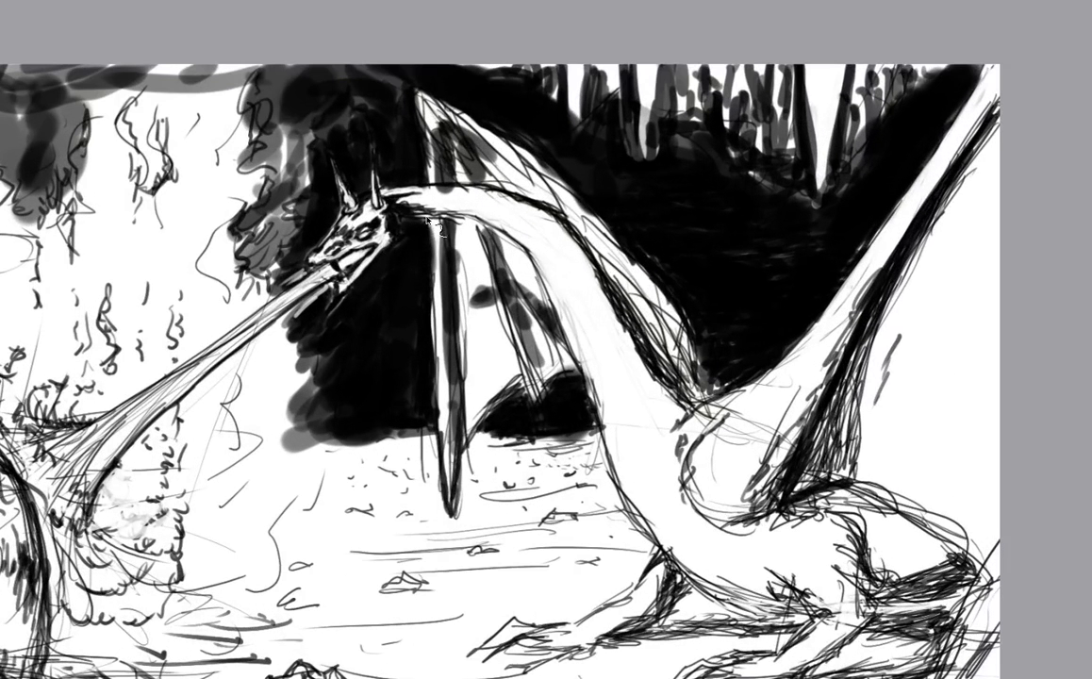
mouse_move(382, 200)
mouse_down()
mouse_move(430, 205)
mouse_move(534, 264)
mouse_up()
key(ctrl+z)
drag(375, 195, 454, 216)
key(ctrl+z)
mouse_move(376, 199)
mouse_down()
mouse_move(422, 204)
mouse_move(471, 231)
mouse_move(574, 373)
mouse_move(485, 357)
mouse_up()
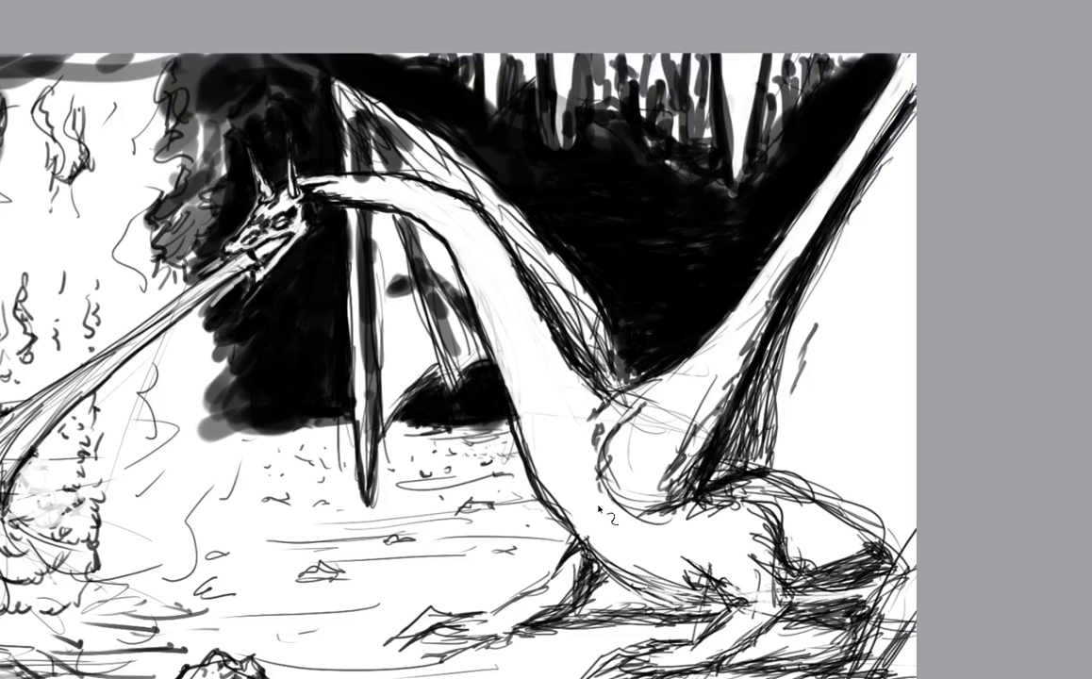
Darken the dragon's belly line and front leg, and shade the shadows around the haunch and under the body.
drag(575, 538, 732, 613)
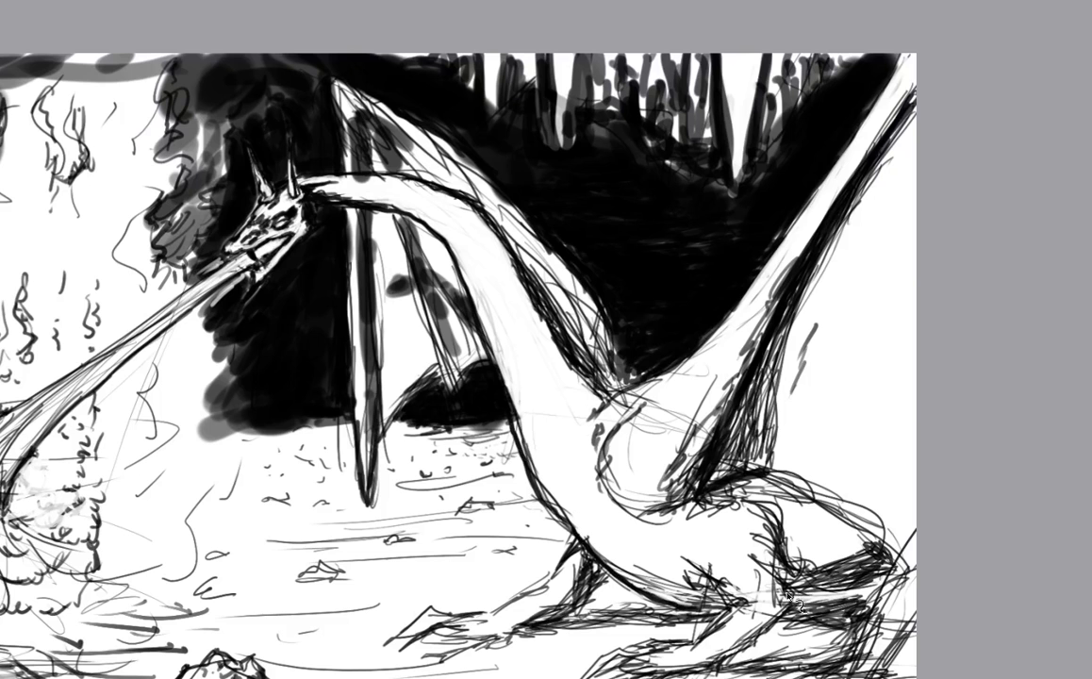
drag(798, 596, 861, 589)
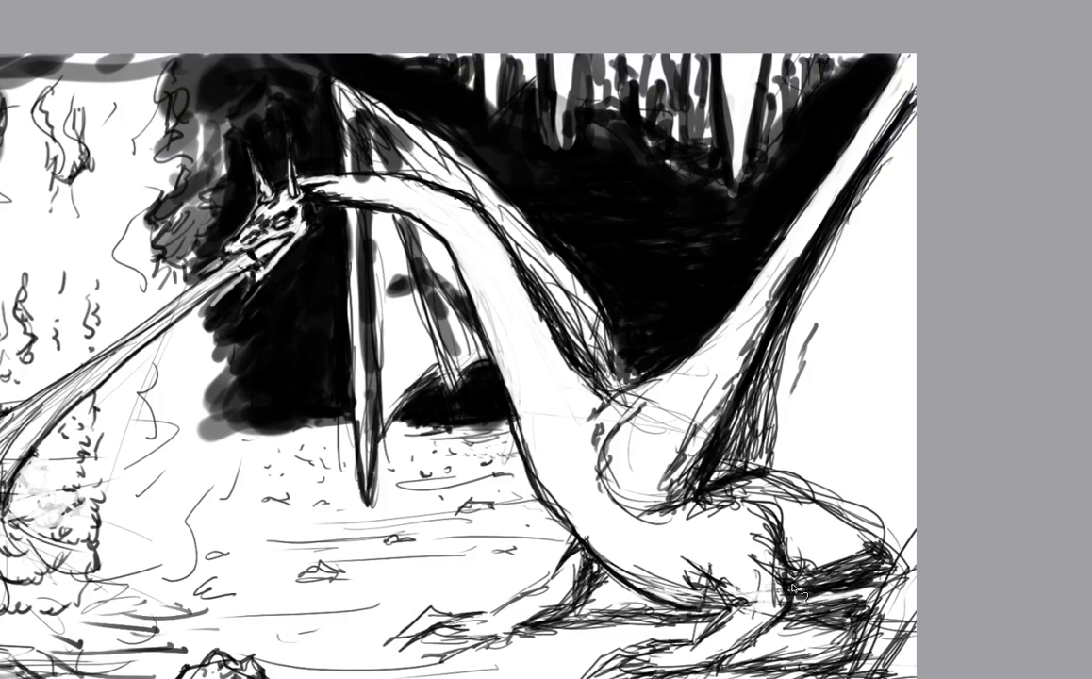
drag(792, 585, 852, 578)
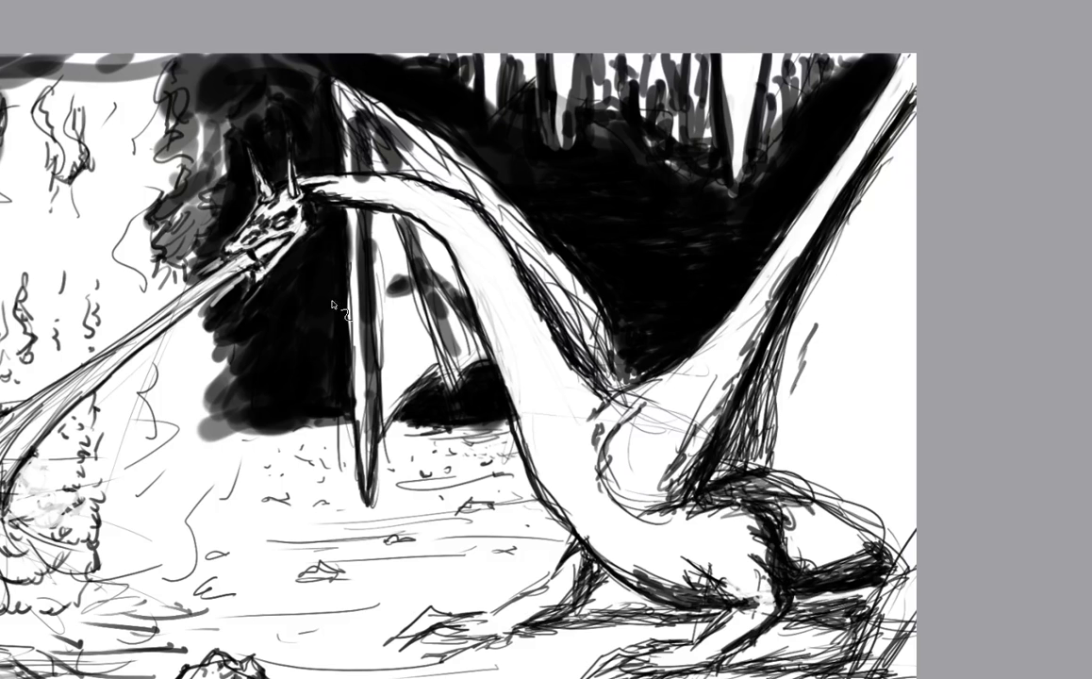
Thicken and brighten the dragon's horn nearest the snout with white strokes from its tip to its base.
drag(302, 273, 424, 282)
drag(425, 282, 367, 296)
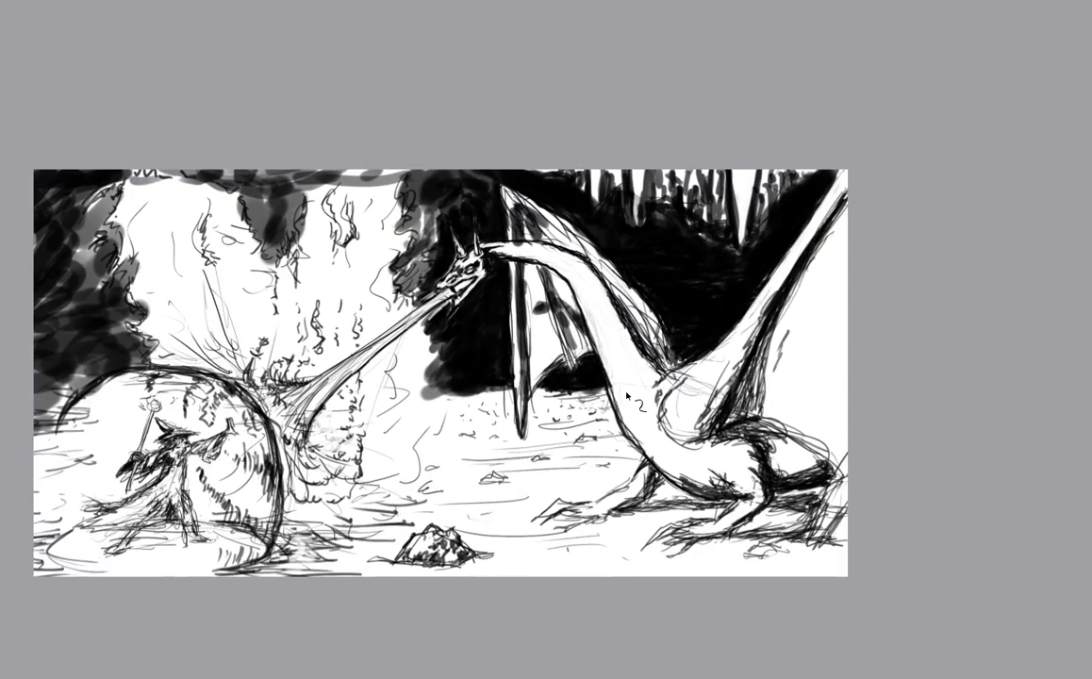
mouse_move(473, 315)
mouse_down()
mouse_move(518, 354)
mouse_move(541, 352)
mouse_up()
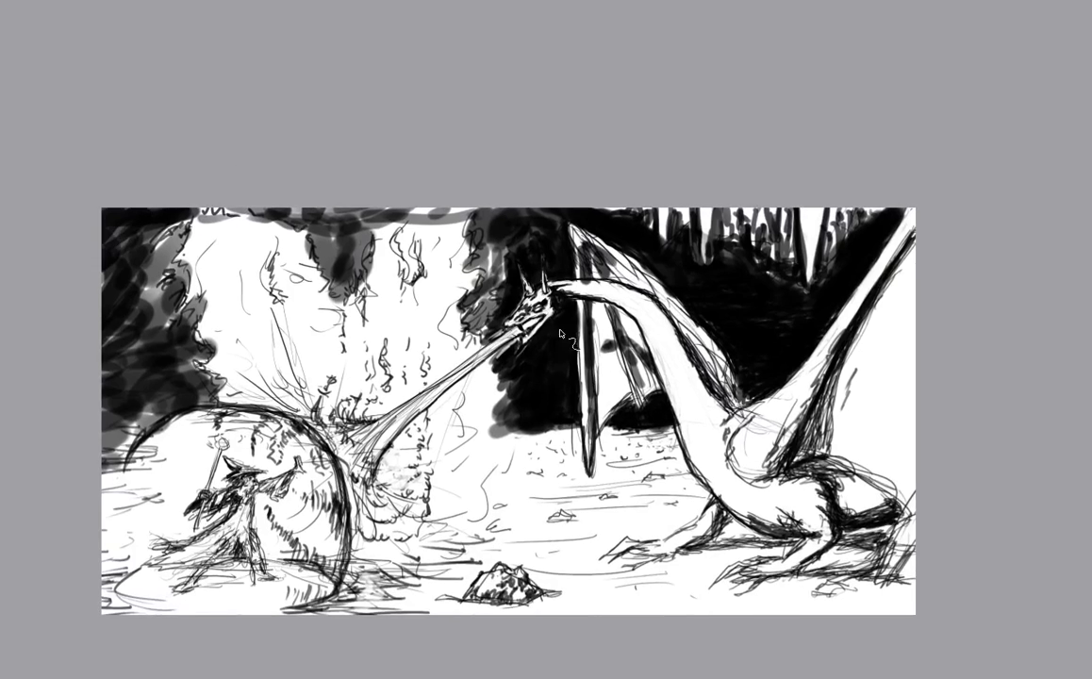
scroll(507, 294, up, 6)
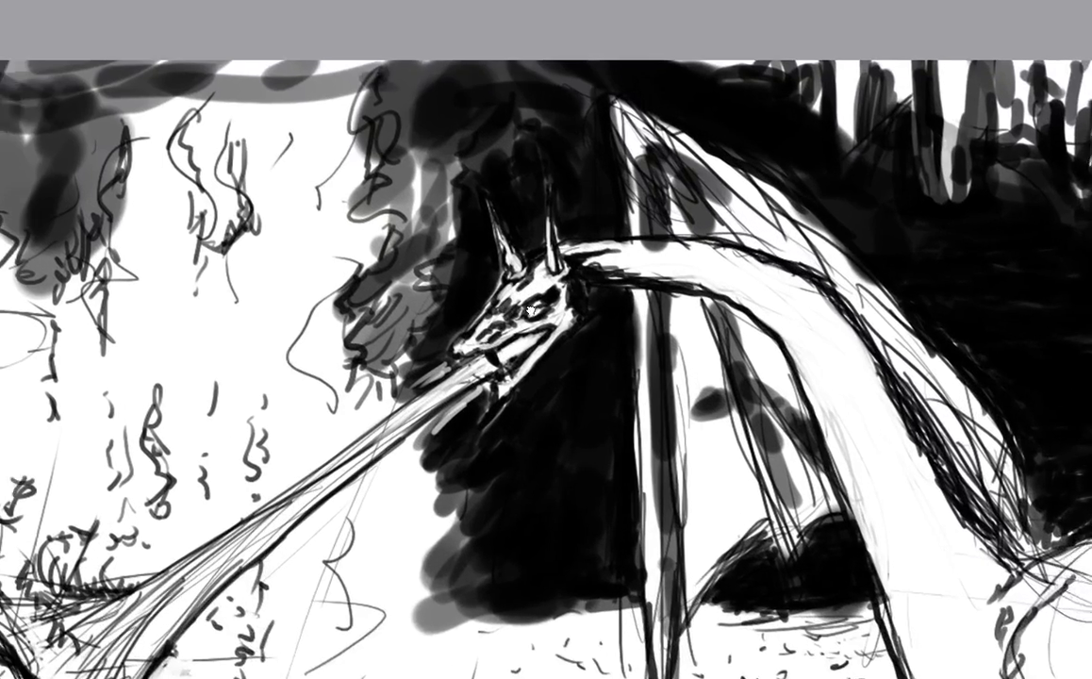
drag(530, 309, 575, 293)
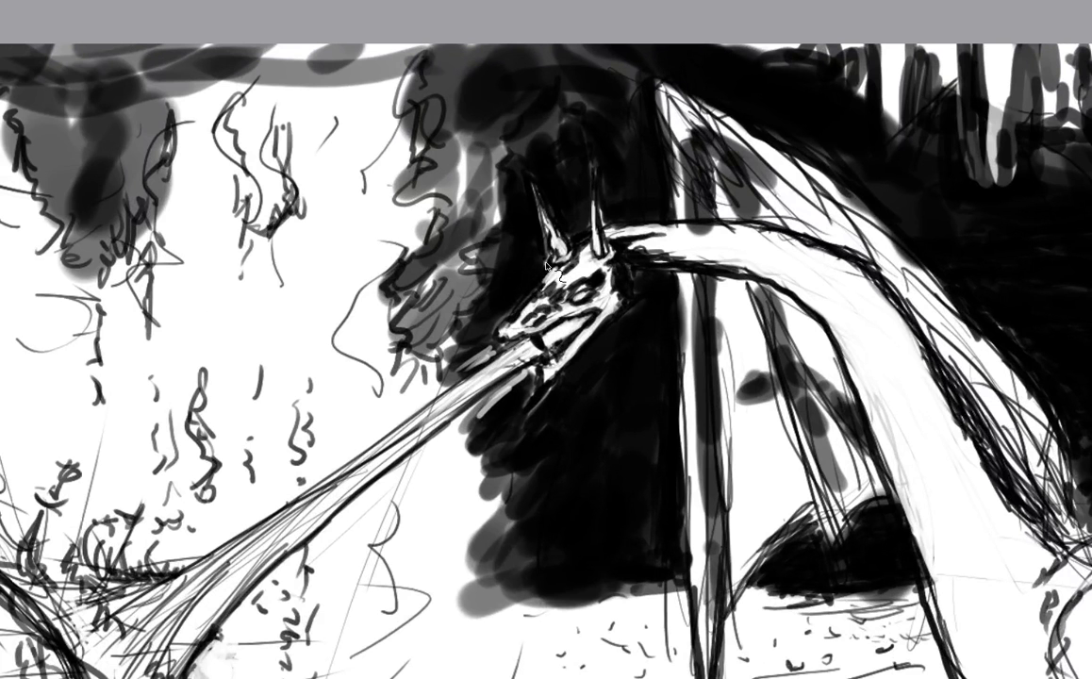
scroll(520, 188, up, 2)
drag(514, 118, 545, 218)
drag(522, 130, 555, 219)
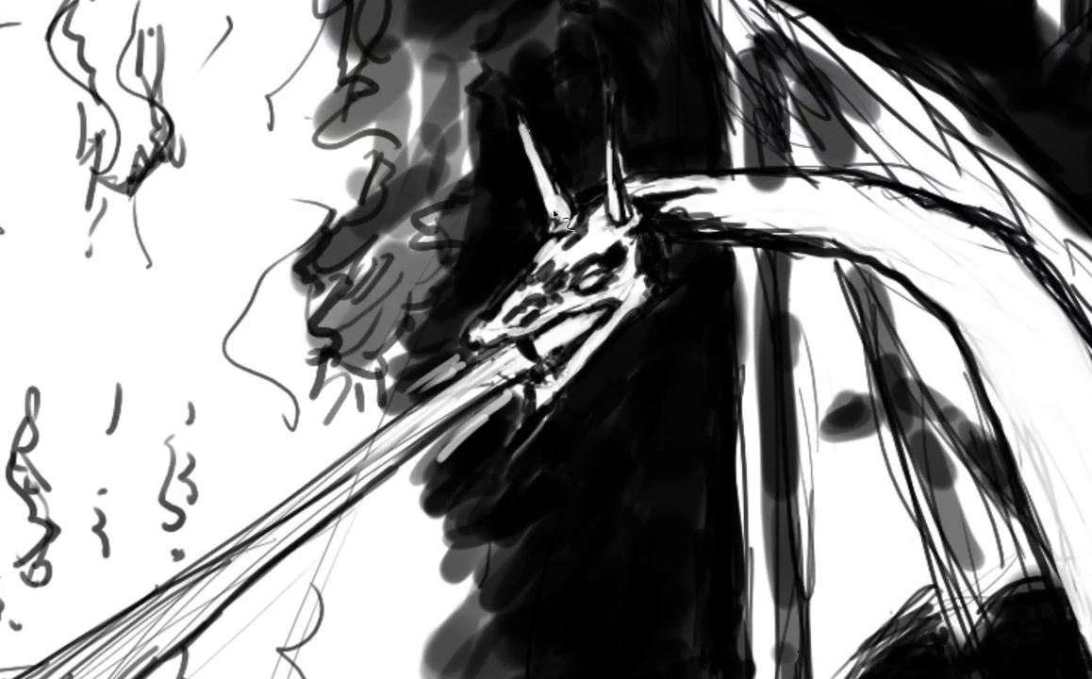